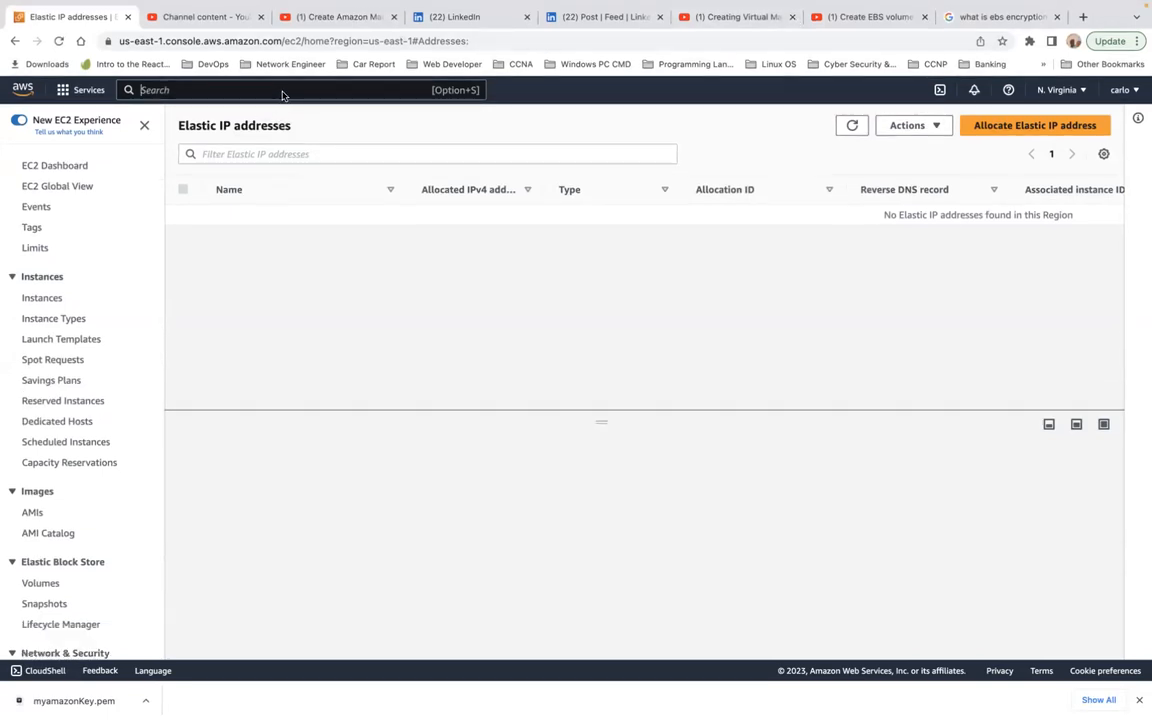
Step: Search the AWS services for efs and open the EFS service
left_click(382, 95)
type("efs")
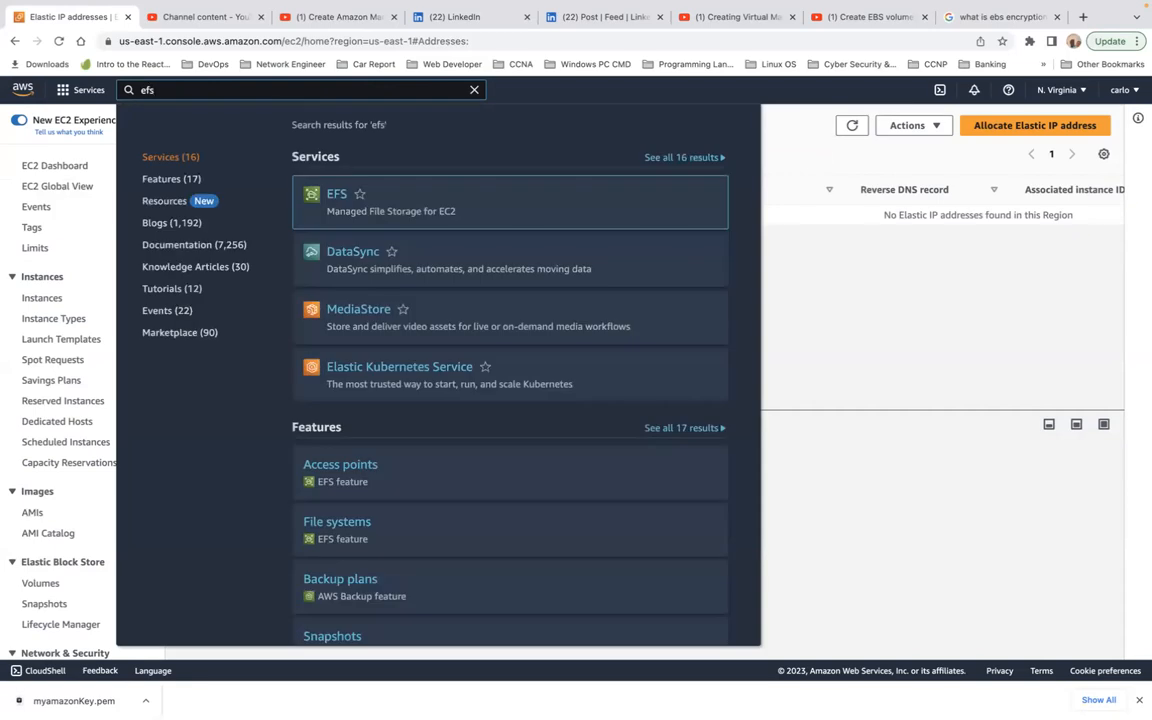
left_click(337, 196)
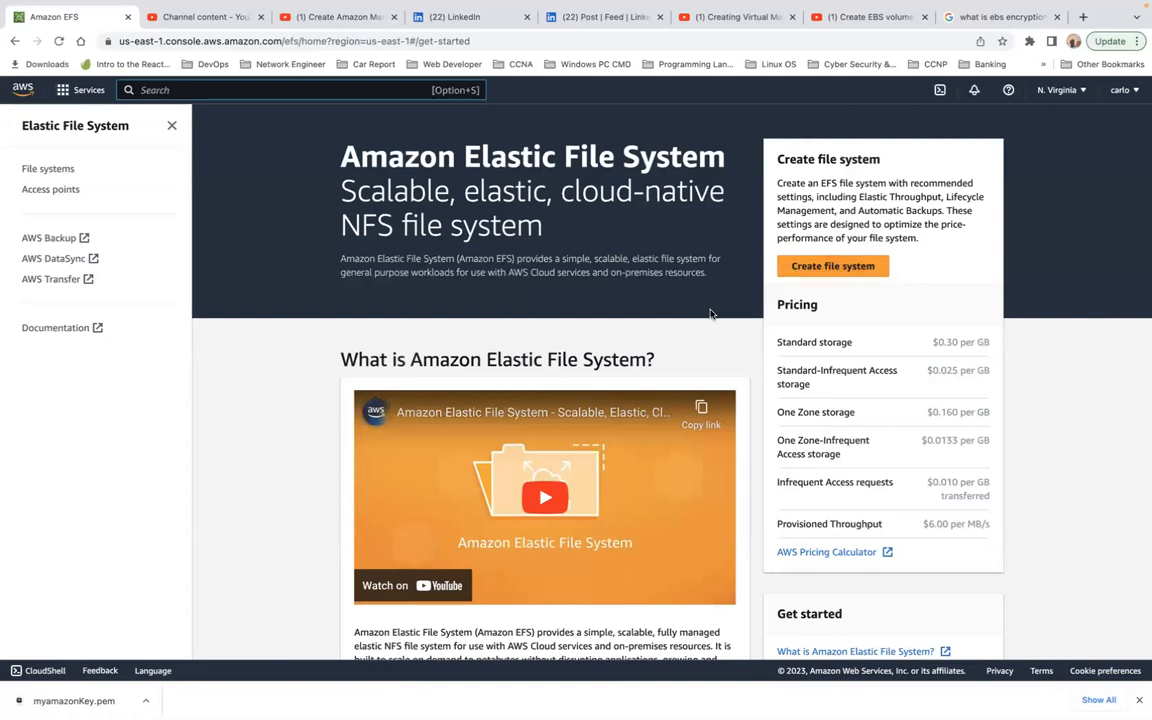
Step: Play the Amazon Elastic File System introduction video on the landing page and pause it near the end
scroll(710, 314, "down", 2)
scroll(710, 314, "down", 2)
left_click(550, 330)
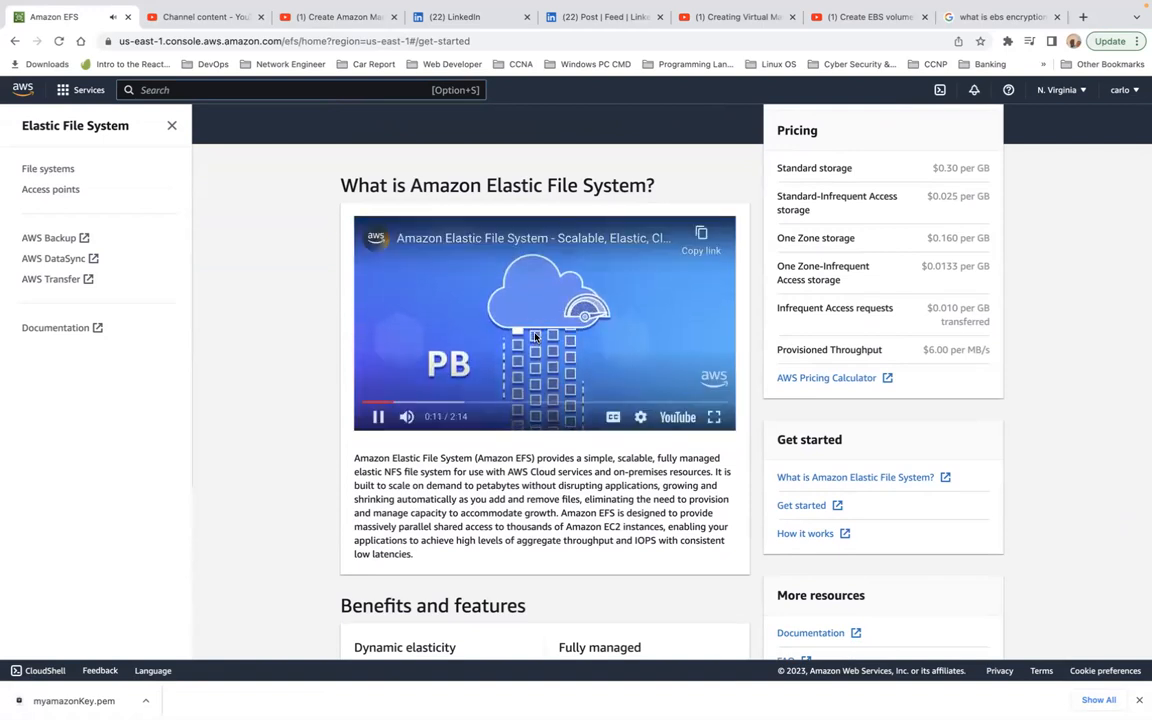
scroll(535, 337, "up", 1)
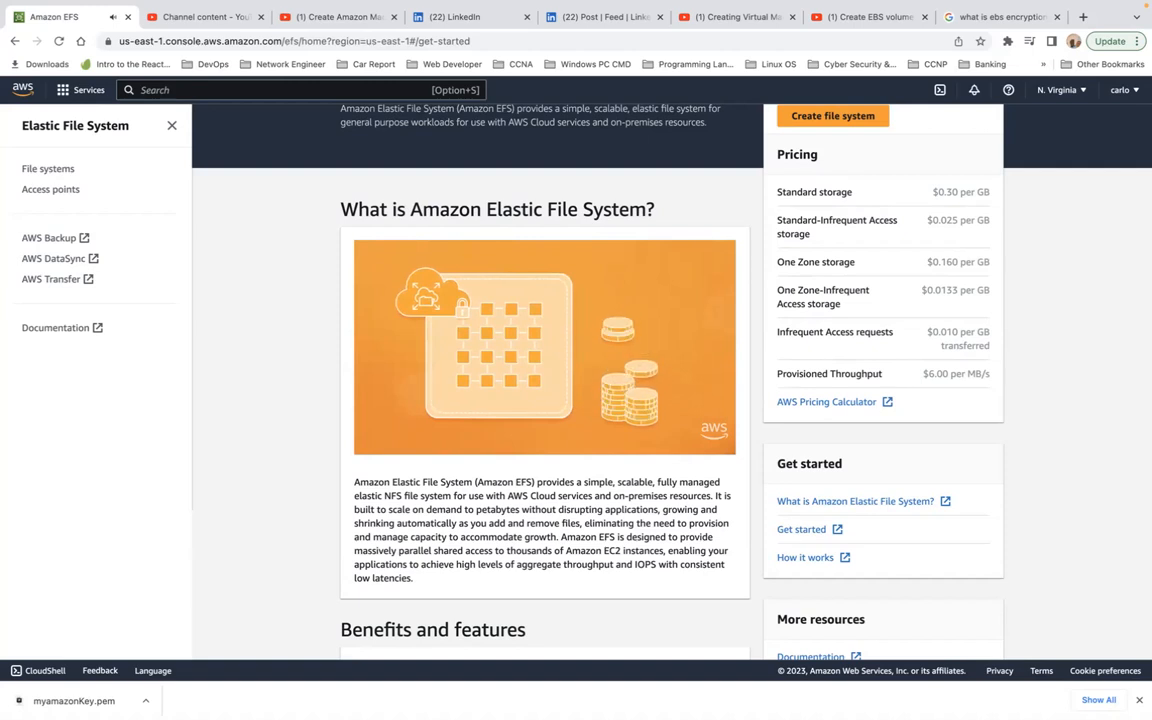
mouse_move(512, 380)
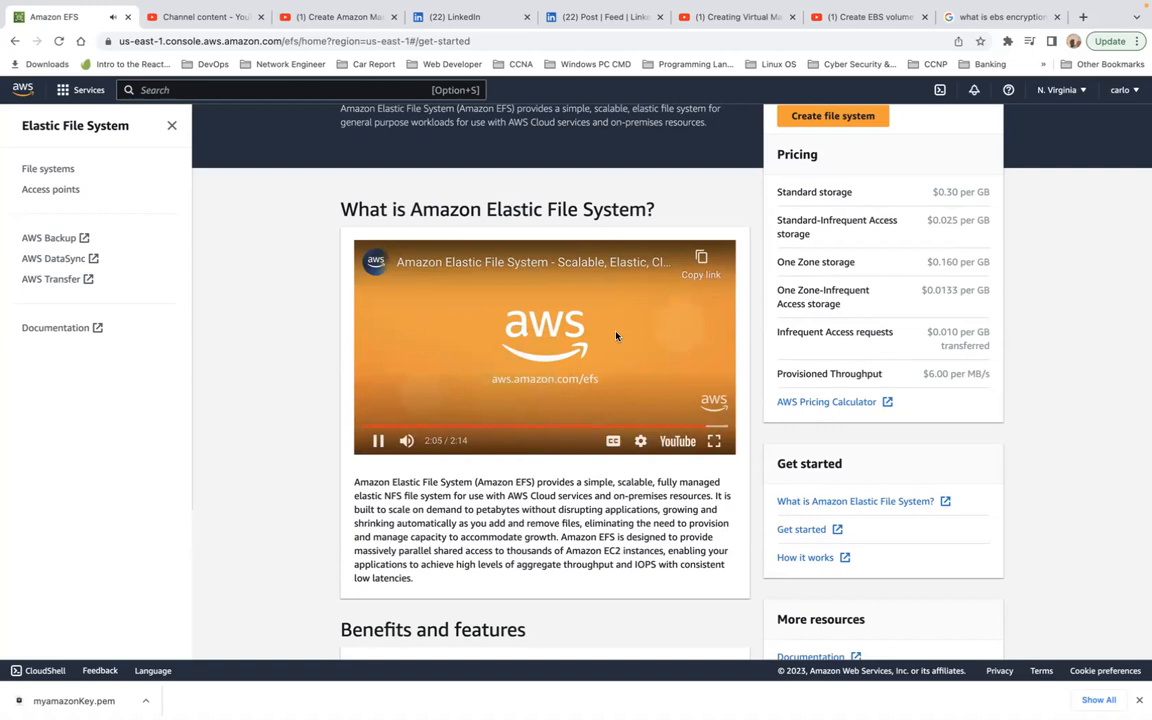
left_click(378, 441)
Step: Review the EFS overview, benefits and features, related services and pricing on the landing page
scroll(535, 380, "down", 2)
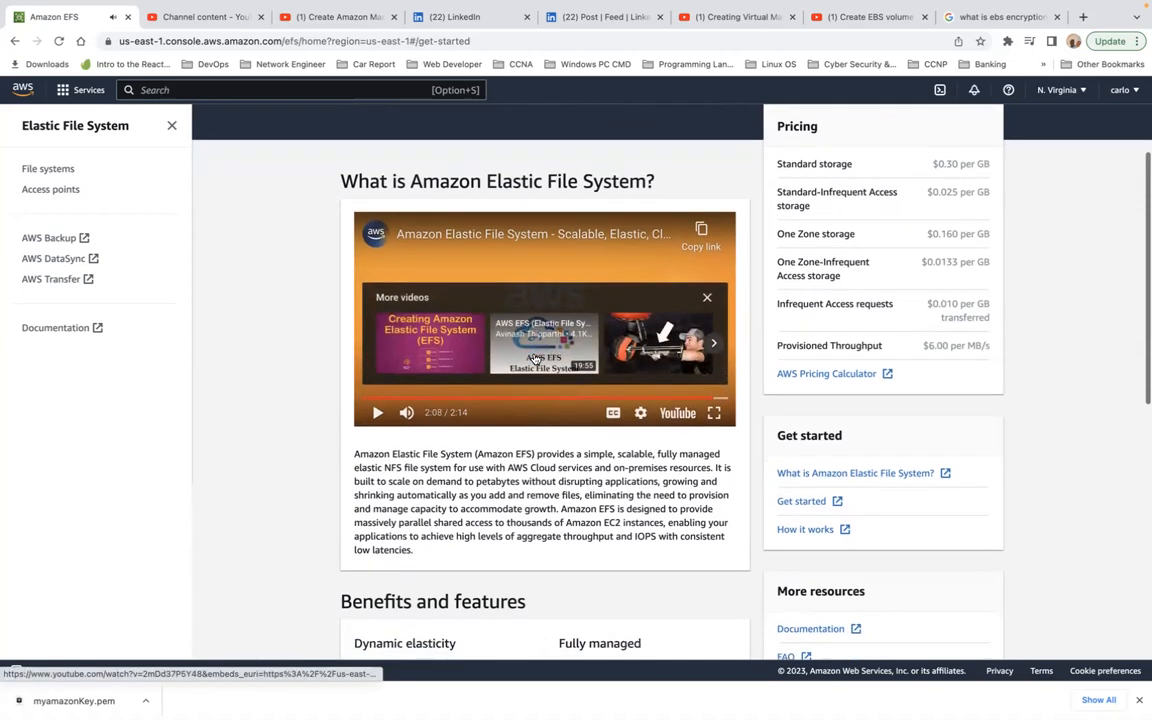
scroll(535, 359, "down", 6)
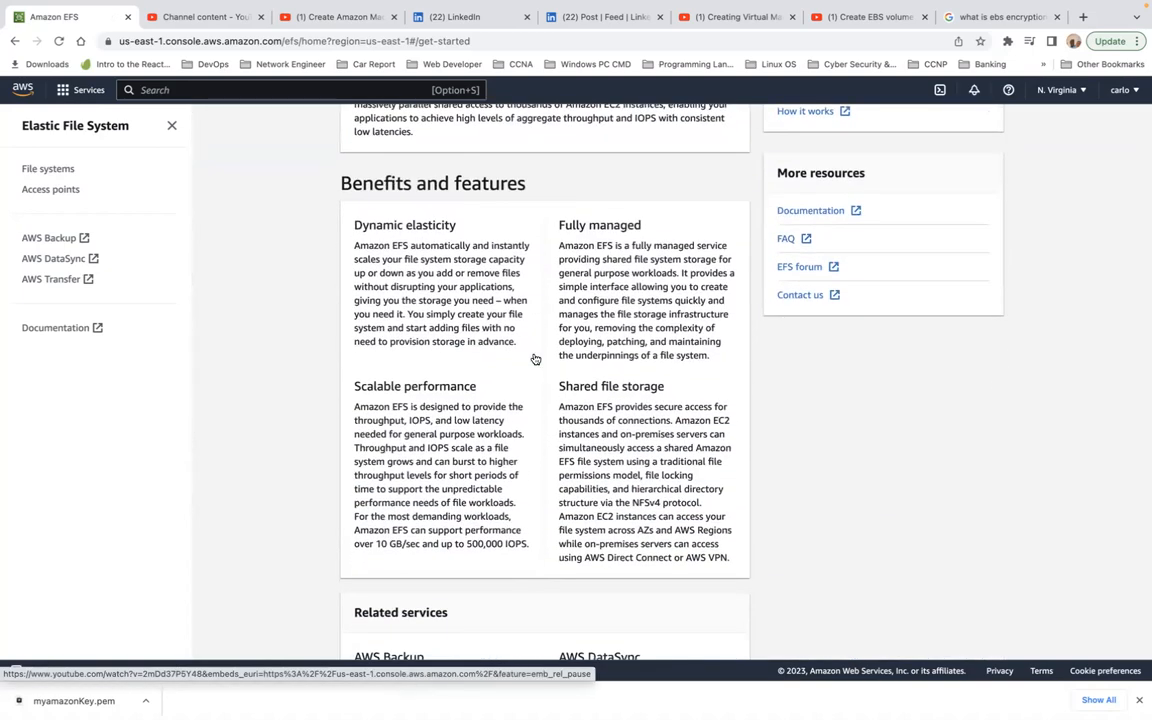
scroll(535, 359, "down", 4)
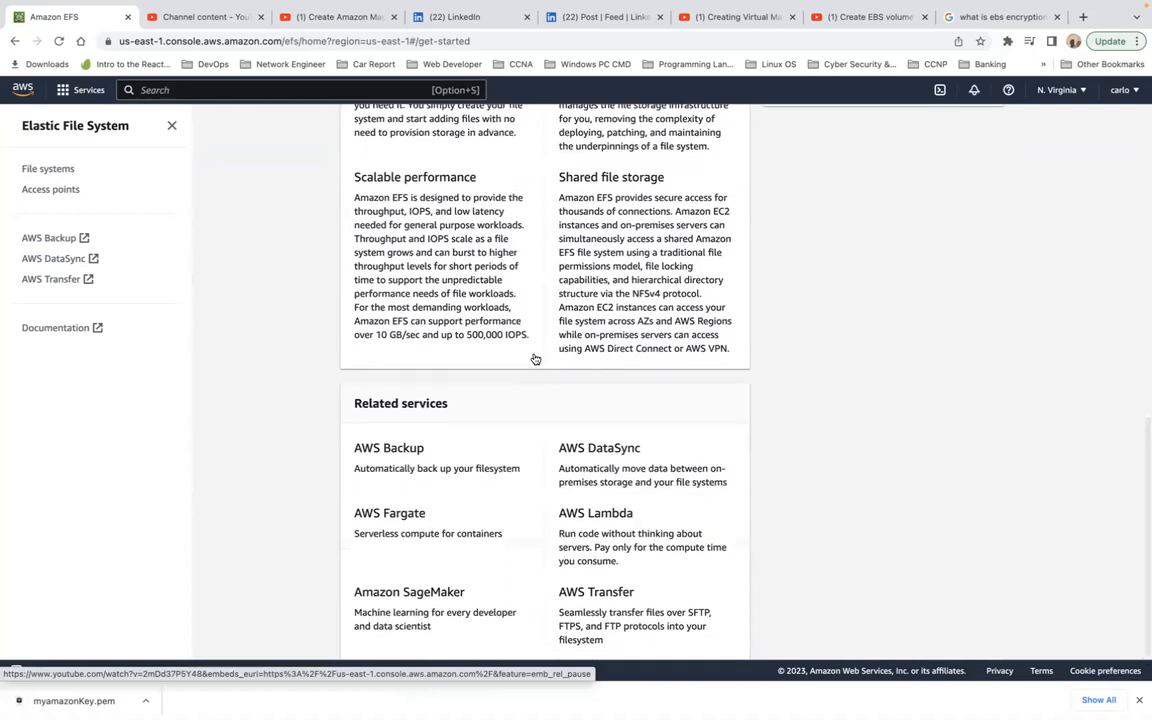
scroll(535, 359, "up", 7)
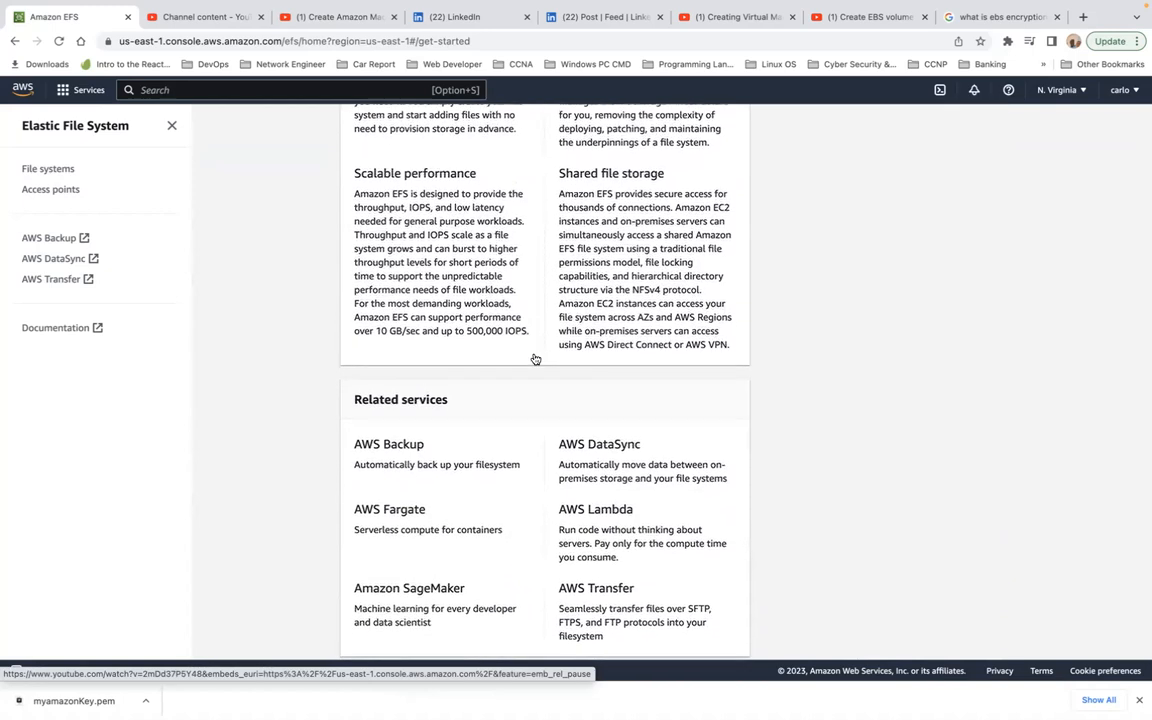
scroll(535, 359, "up", 4)
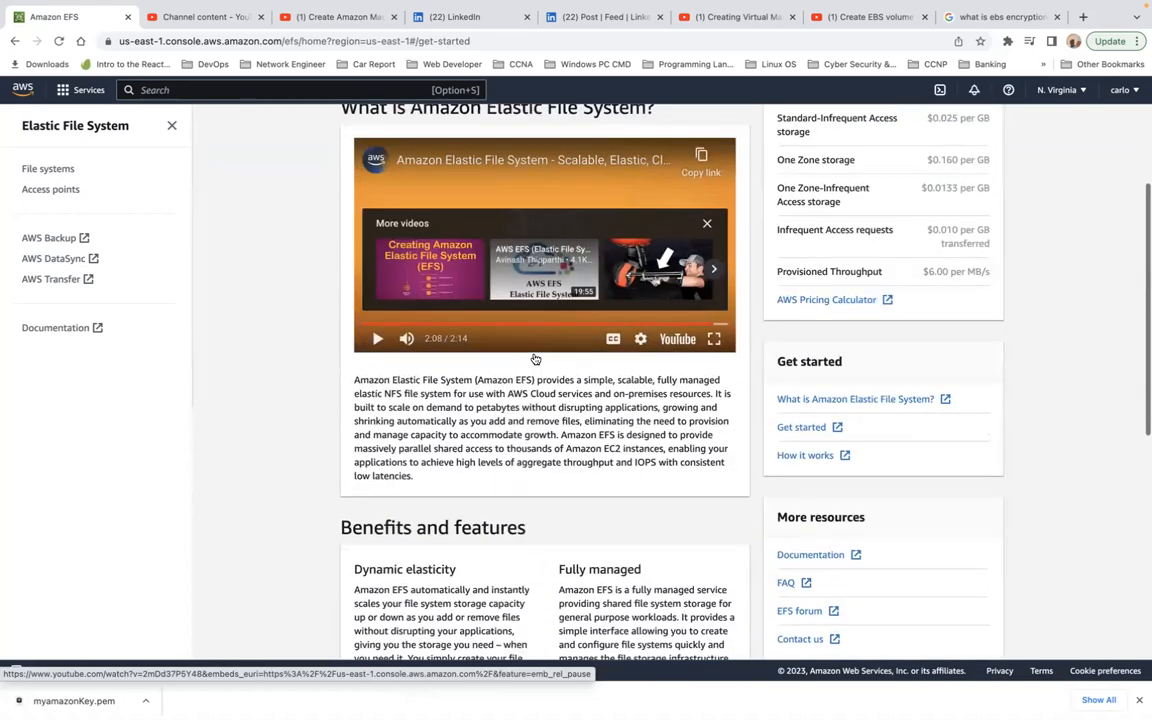
scroll(535, 359, "up", 4)
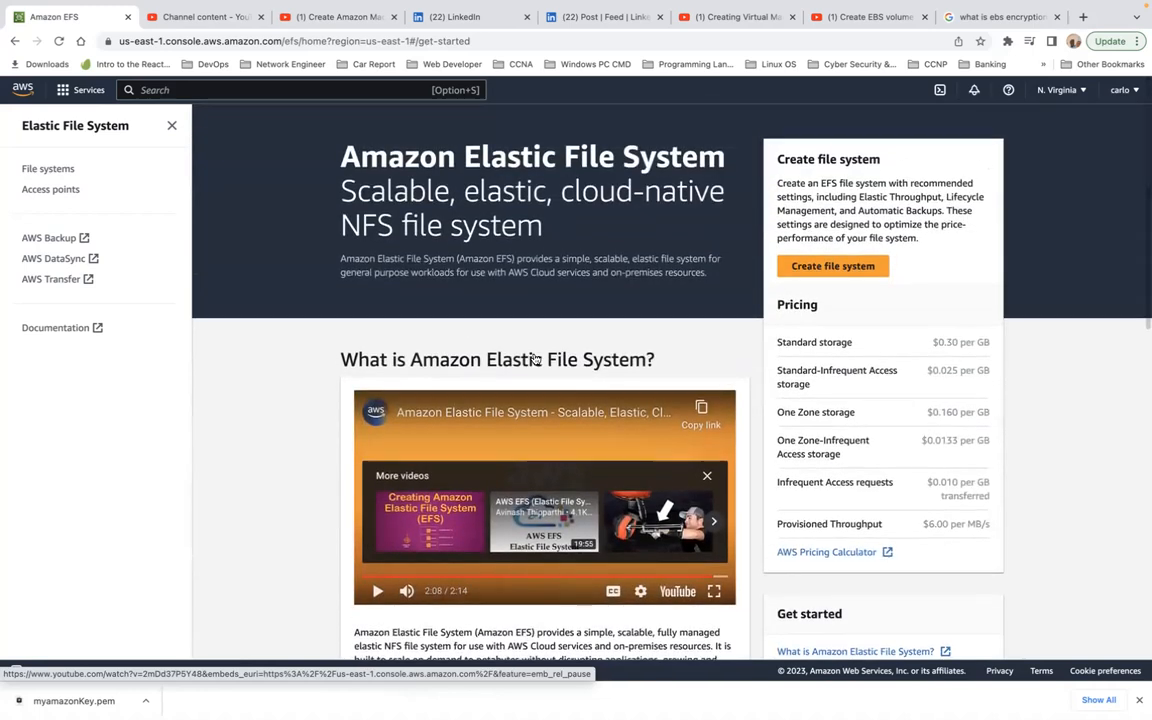
scroll(535, 360, "down", 4)
scroll(535, 362, "down", 1)
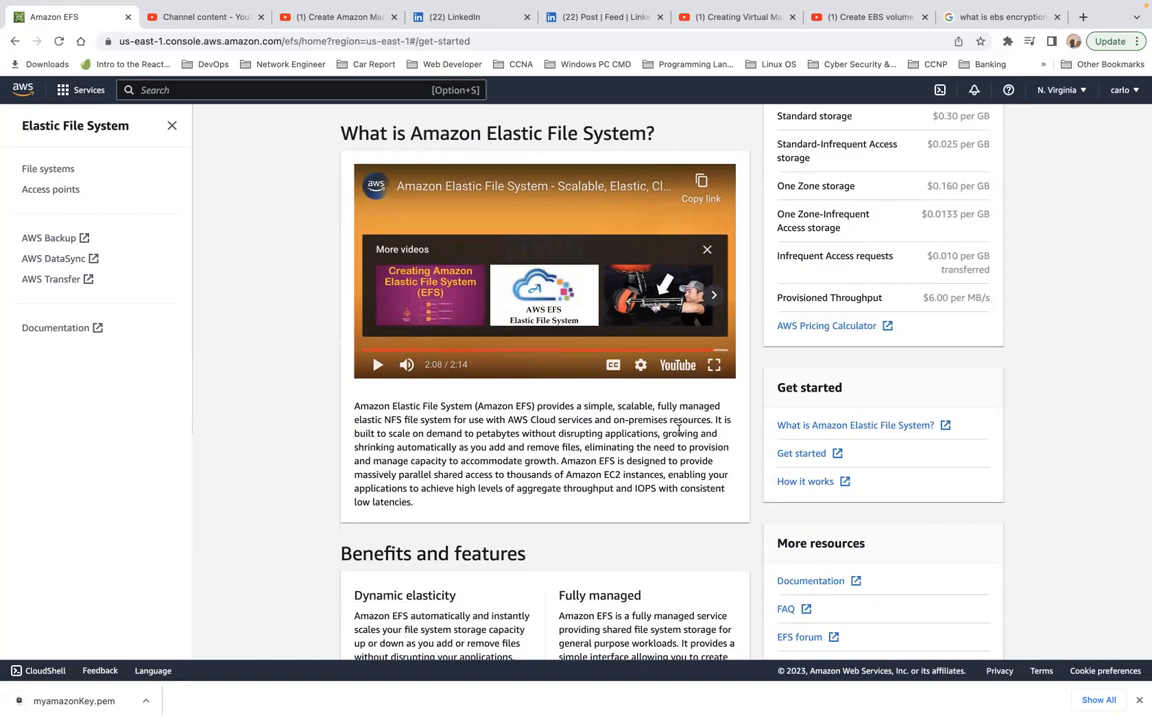
scroll(699, 432, "up", 5)
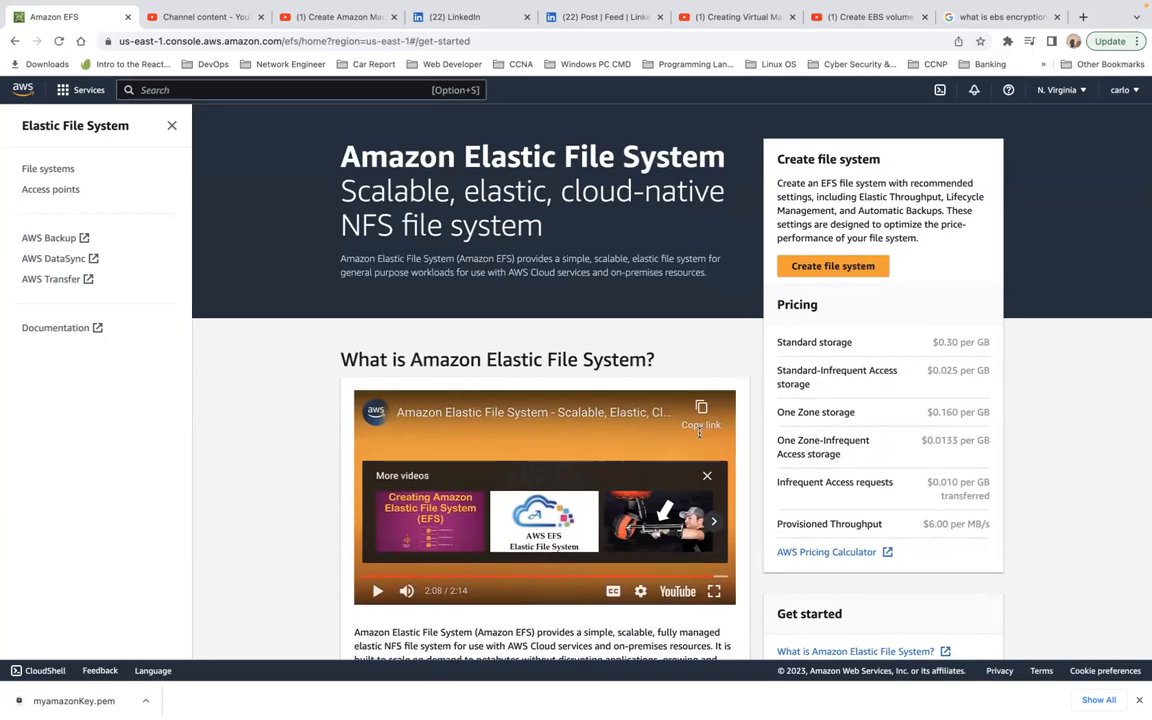
Step: Start a new file system named Our-EFS in the default VPC and proceed to its customized settings
left_click(842, 268)
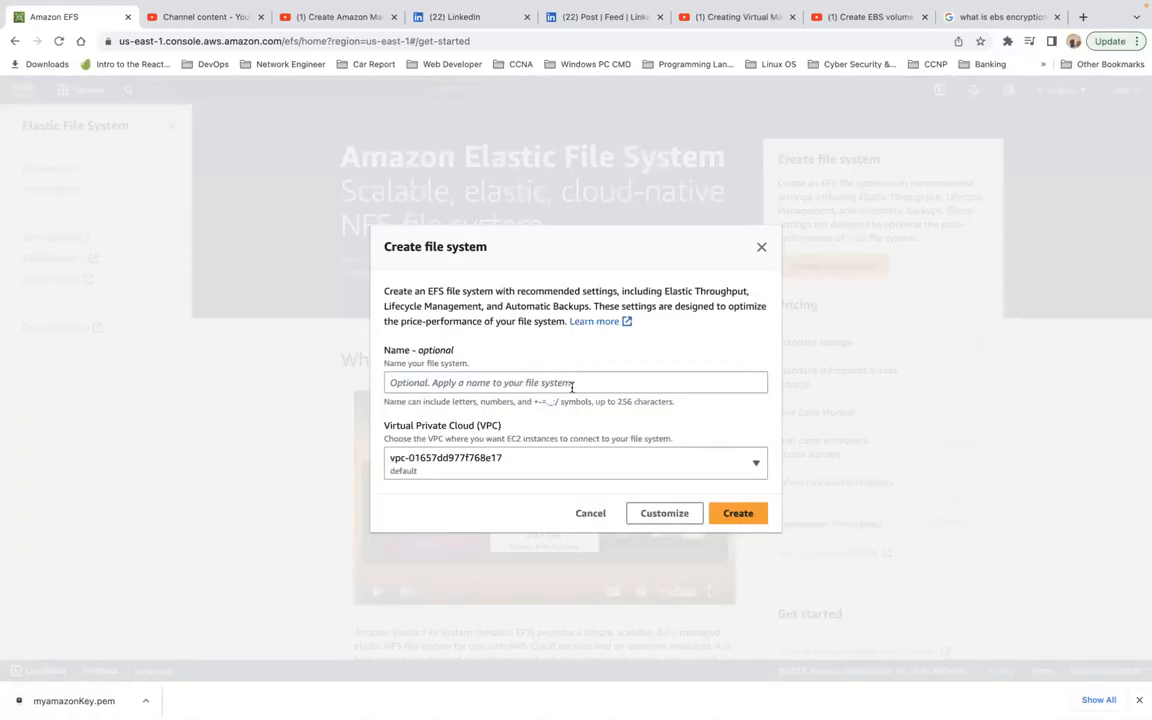
left_click(562, 383)
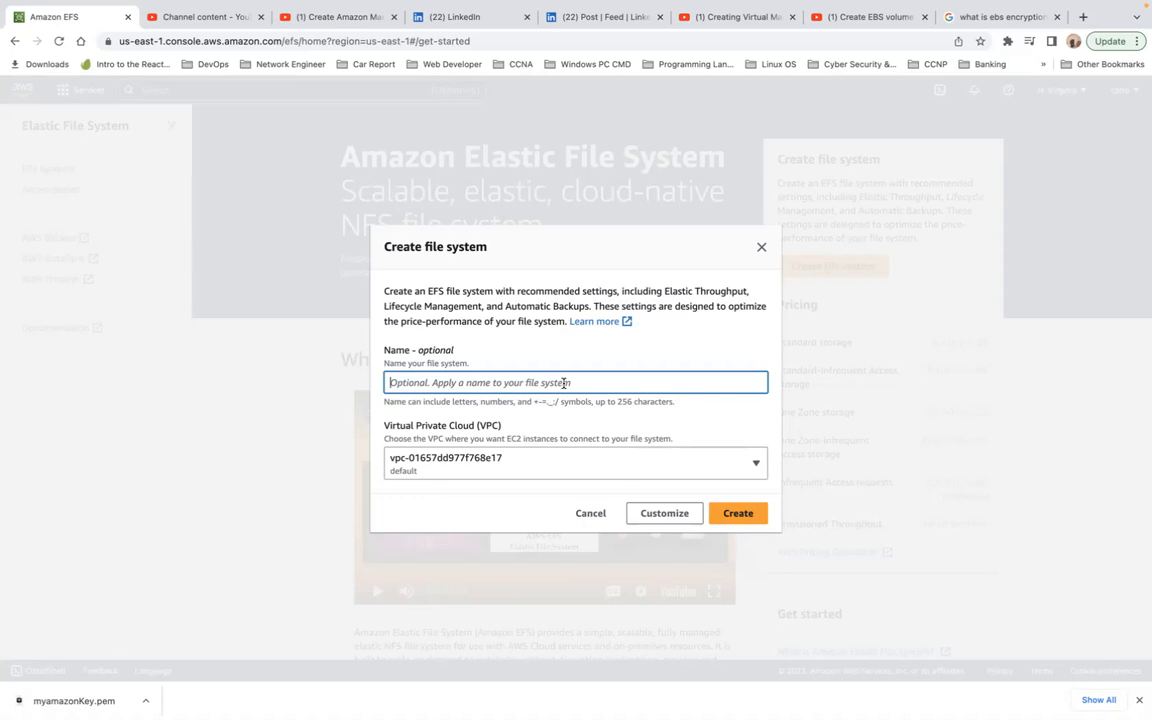
type("Our")
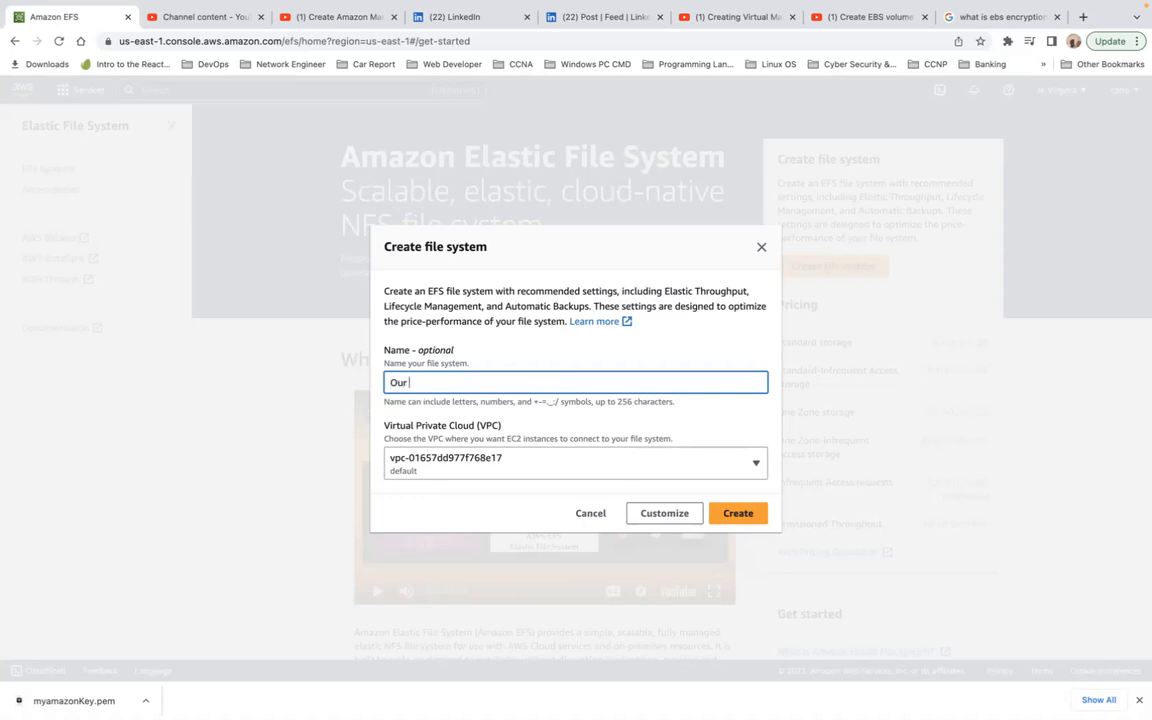
type("-EFS")
left_click(636, 468)
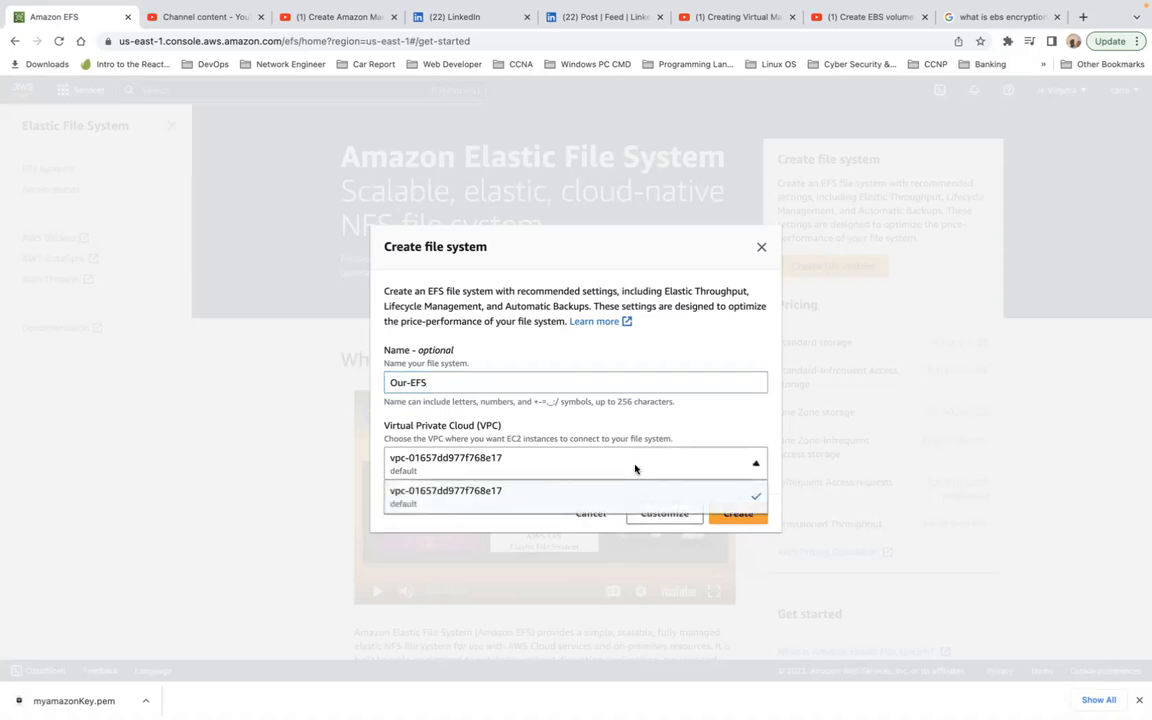
left_click(620, 499)
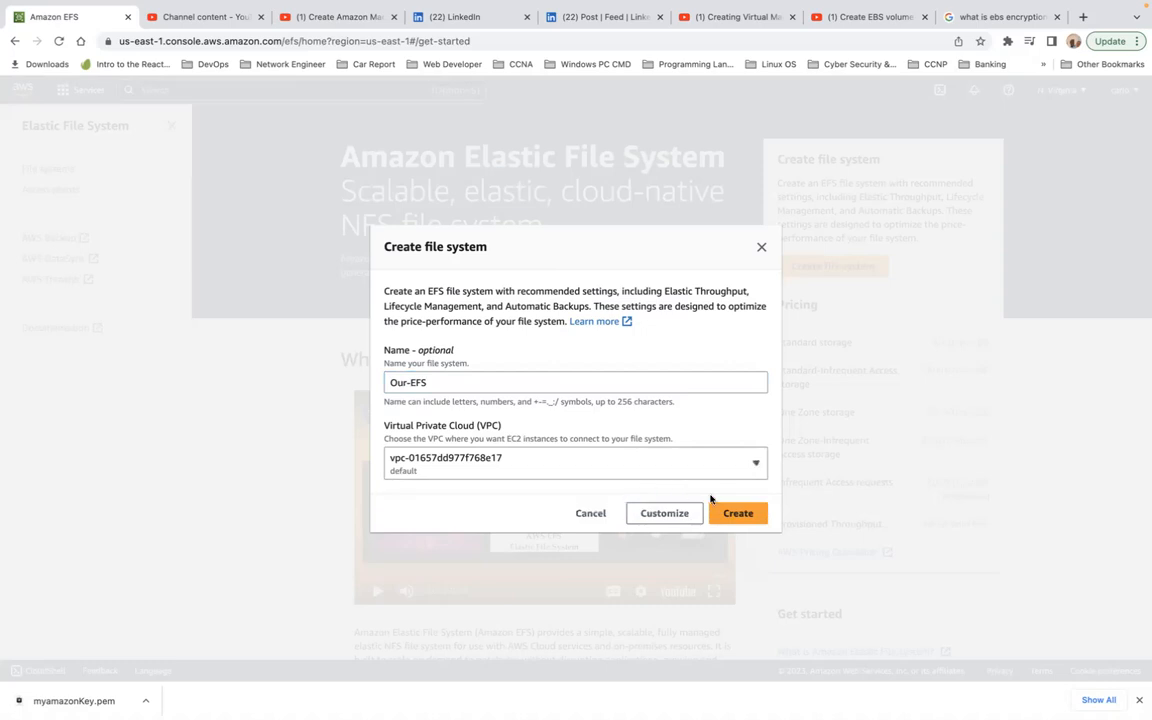
left_click(674, 514)
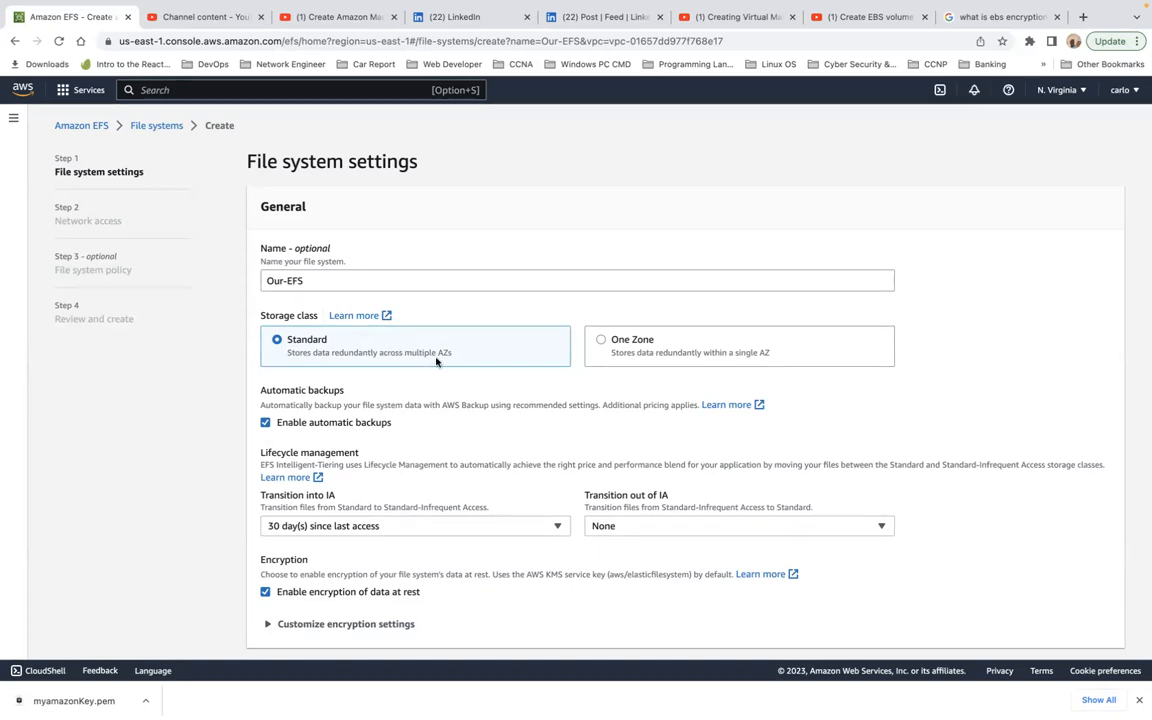
Step: Try the One Zone storage class, check its Availability Zone choices, and return to the Standard class
left_click(601, 341)
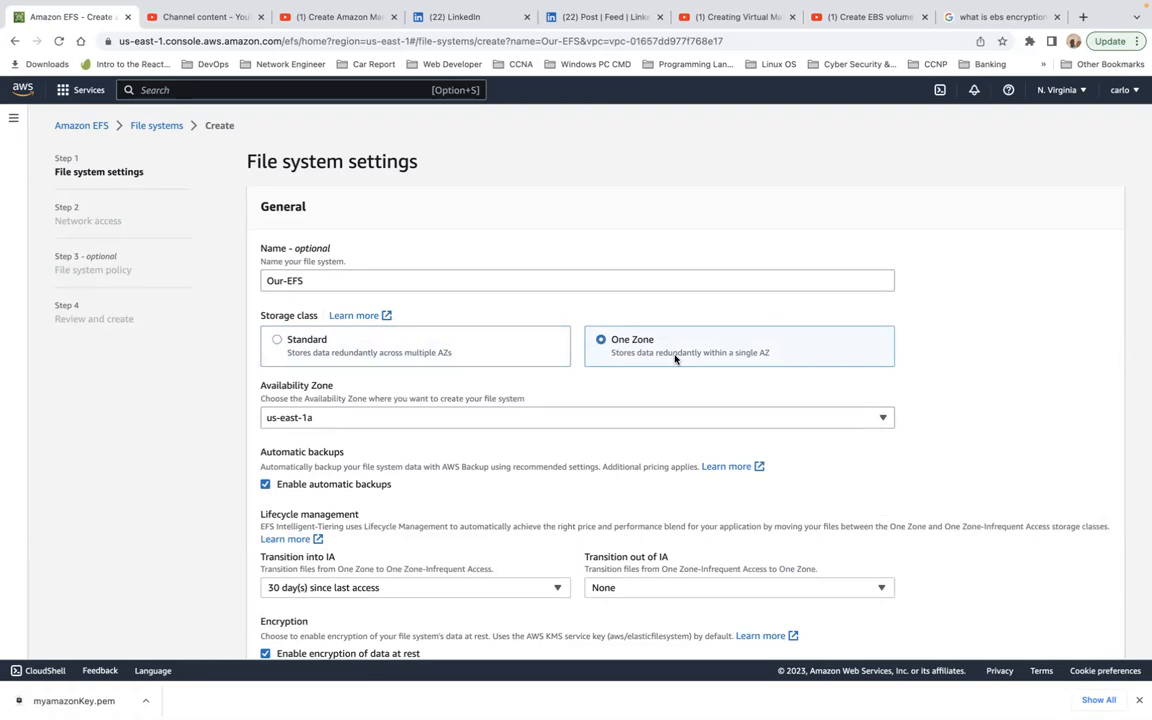
left_click(341, 344)
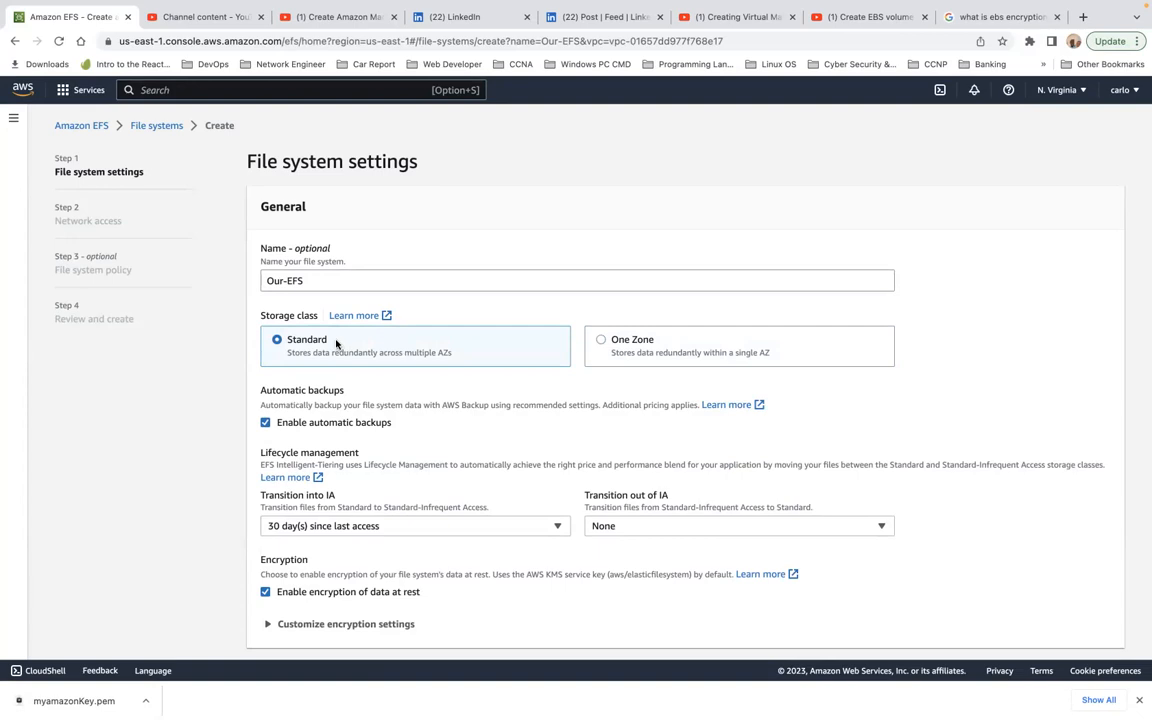
left_click(602, 341)
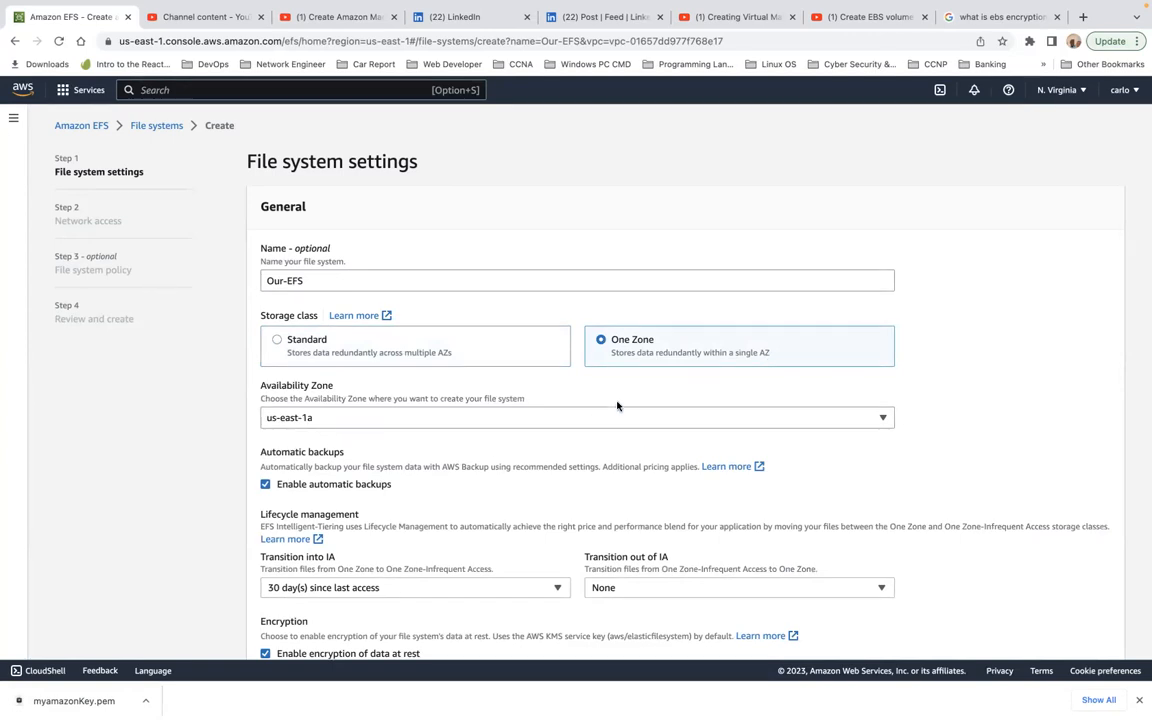
left_click(579, 419)
left_click(579, 420)
left_click(338, 353)
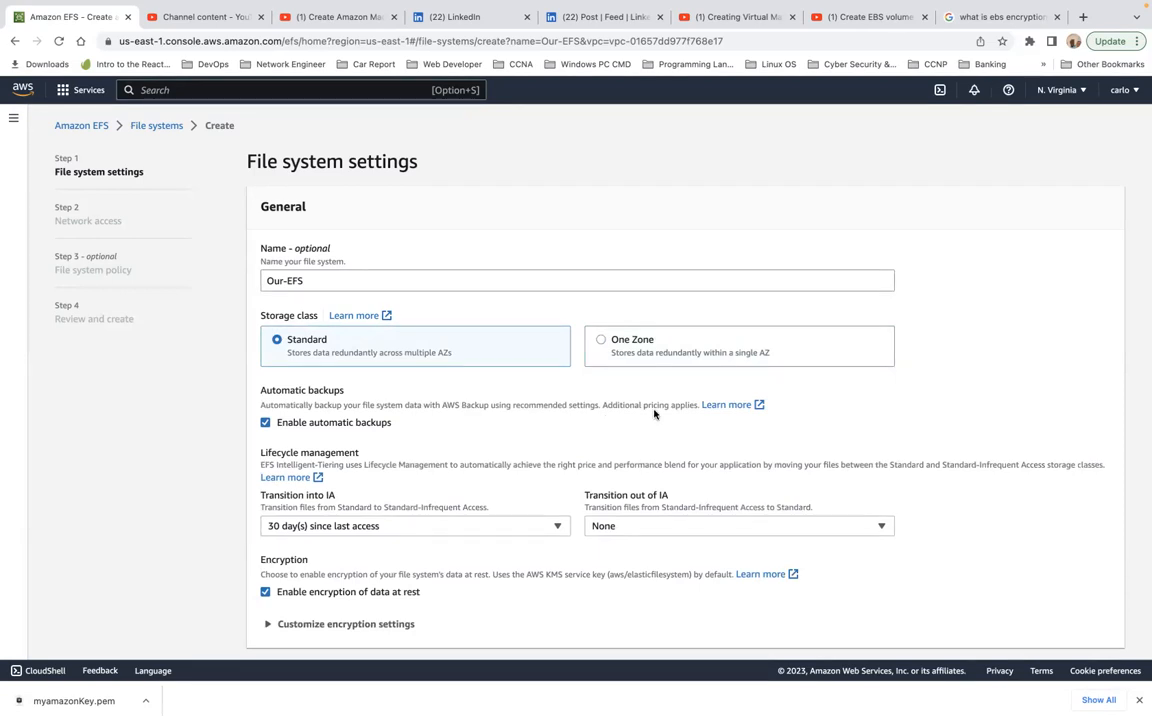
Step: Check the lifecycle options for transition into IA and set transition out of IA to On first access
scroll(600, 399, "down", 1)
scroll(600, 399, "down", 3)
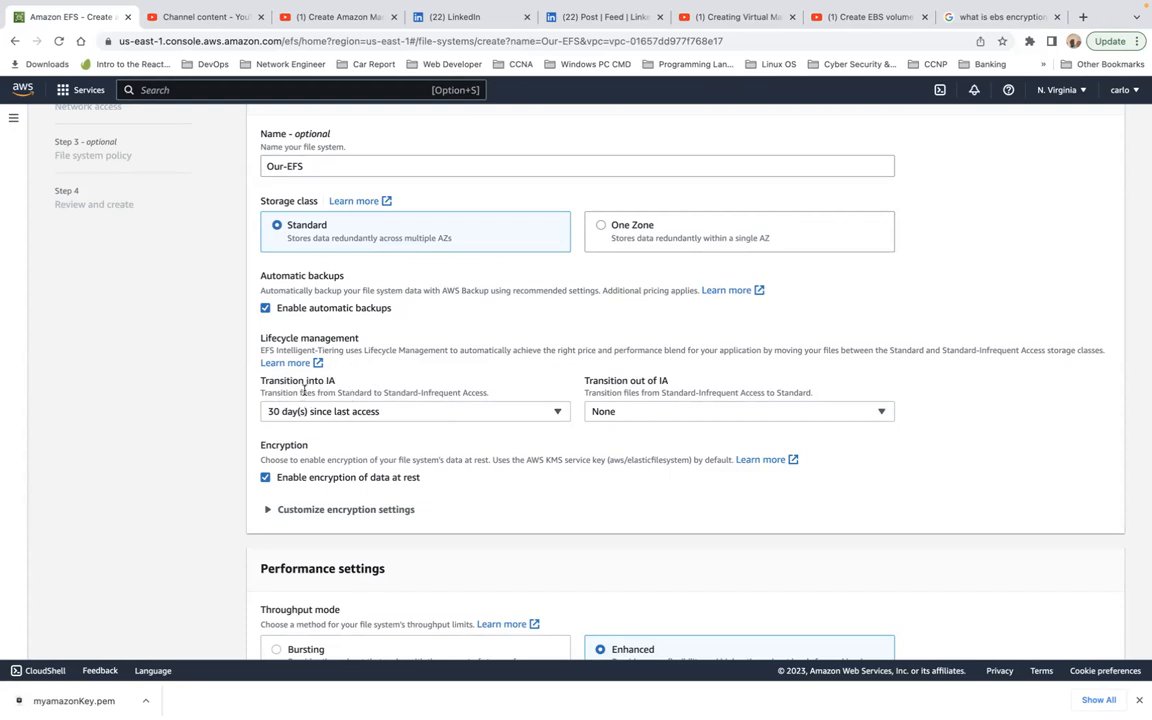
left_click(424, 411)
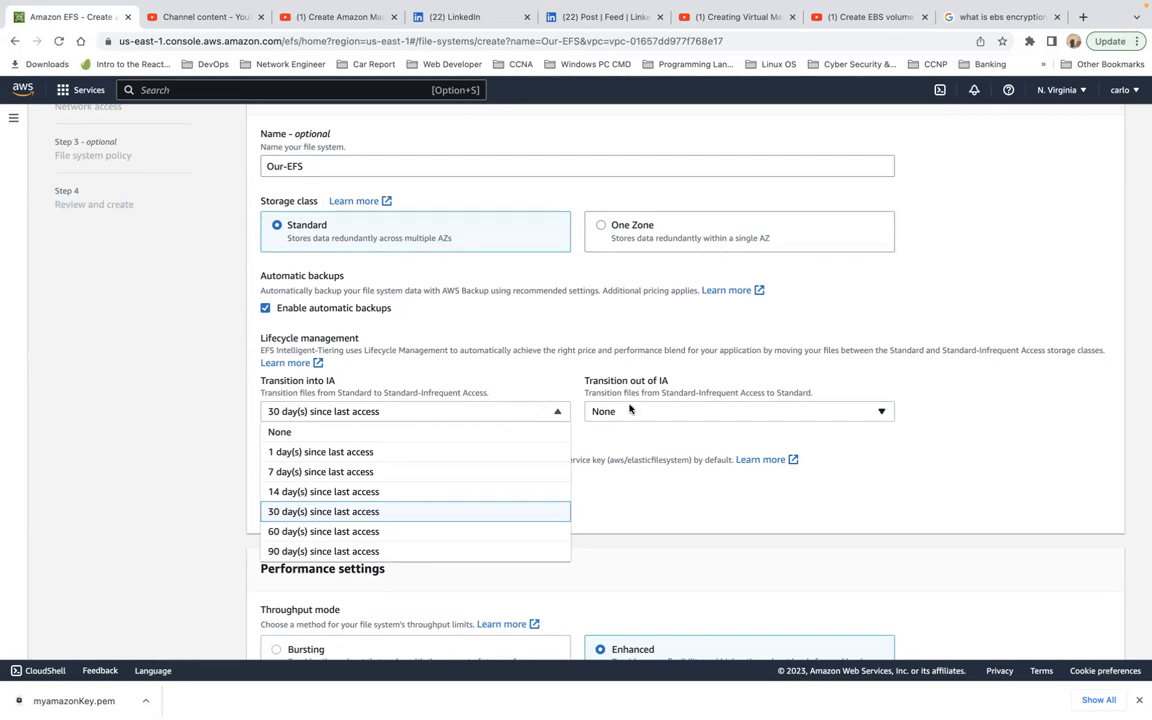
left_click(707, 409)
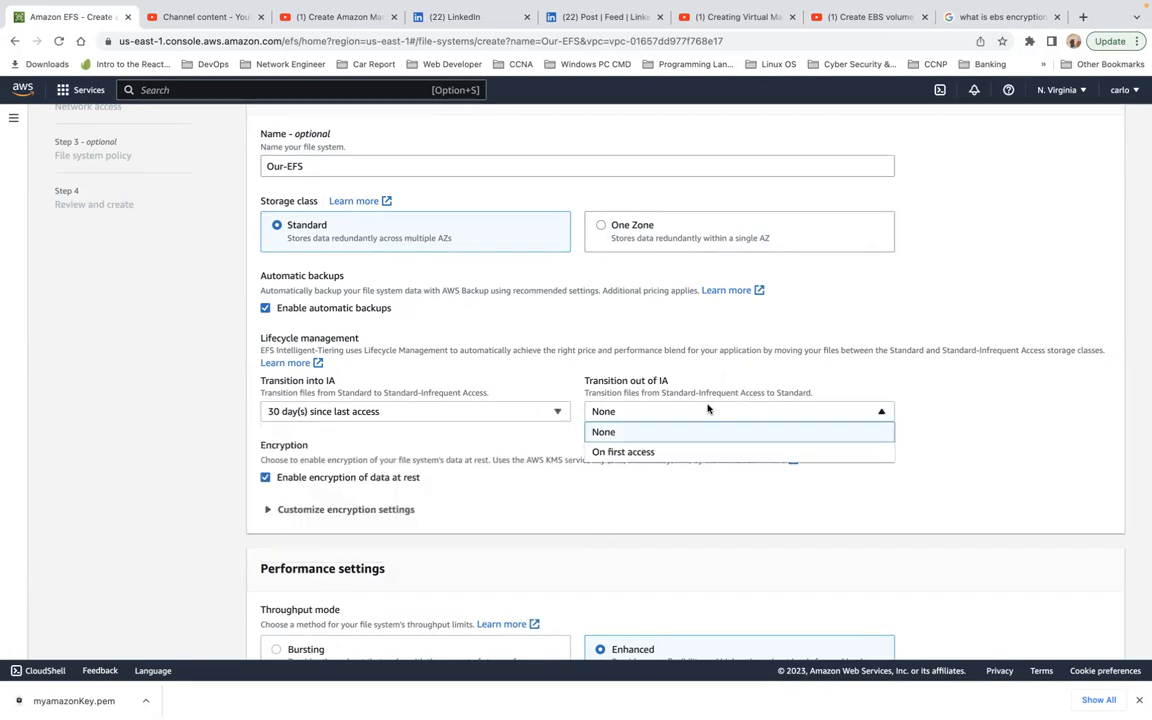
left_click(676, 451)
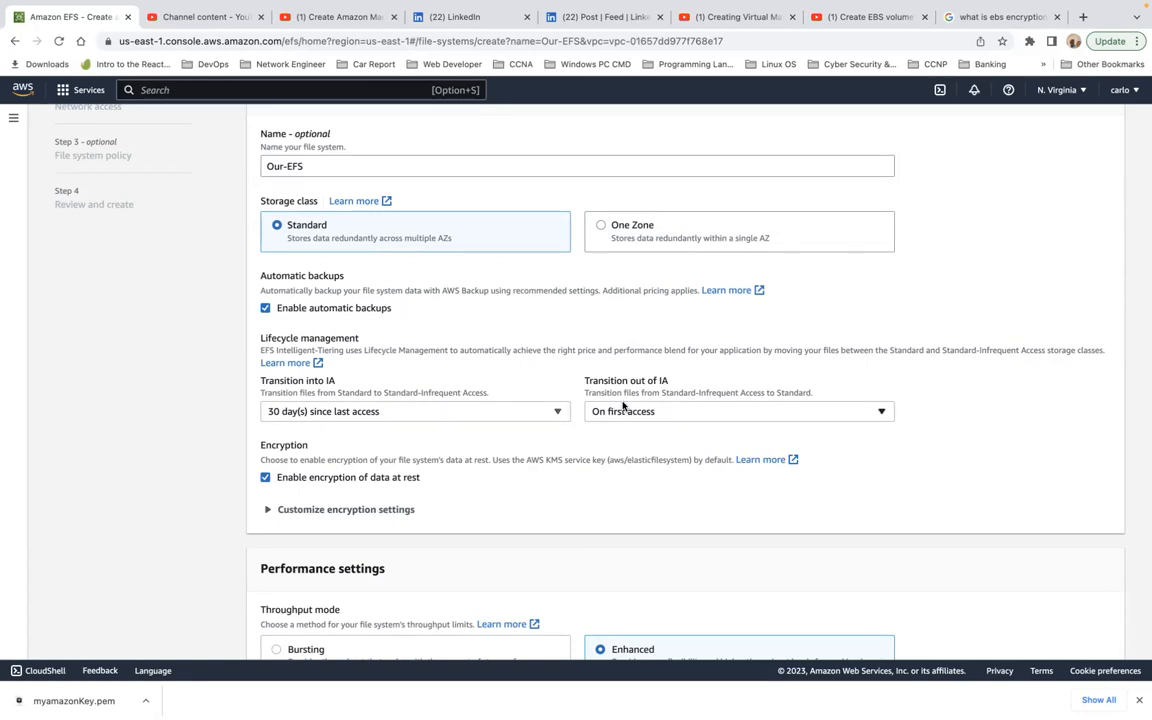
Step: Expand the custom encryption settings and check which KMS keys are available for the file system
scroll(622, 404, "down", 3)
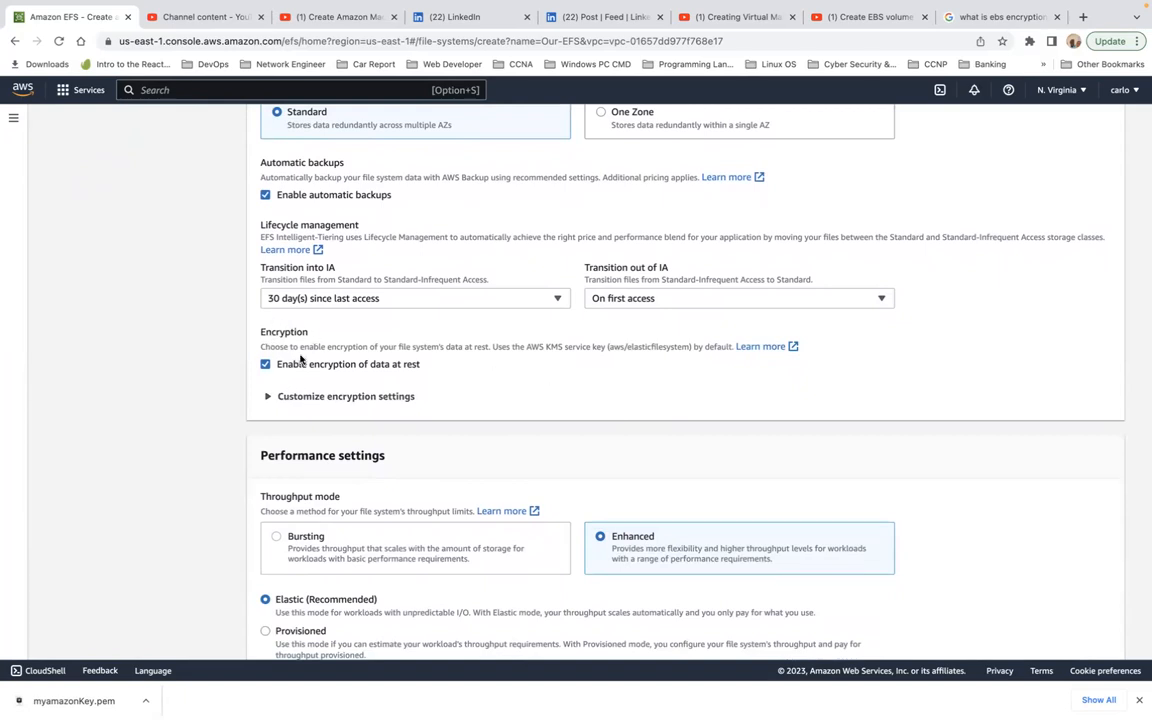
left_click(267, 397)
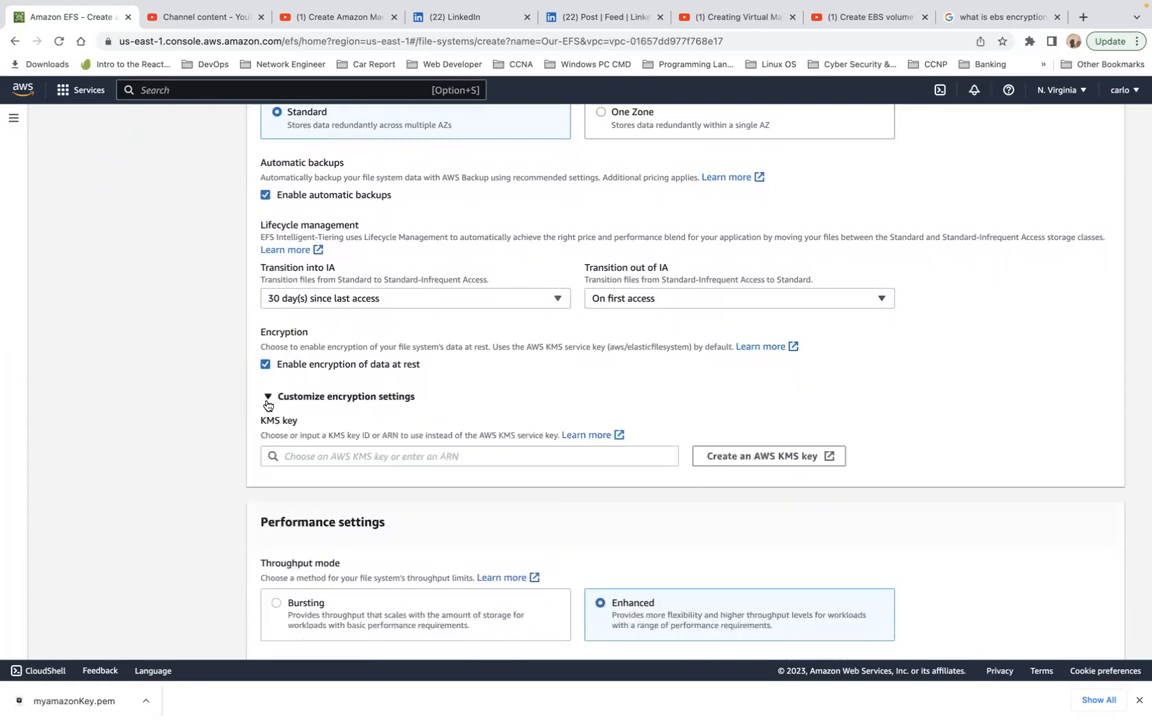
left_click(374, 451)
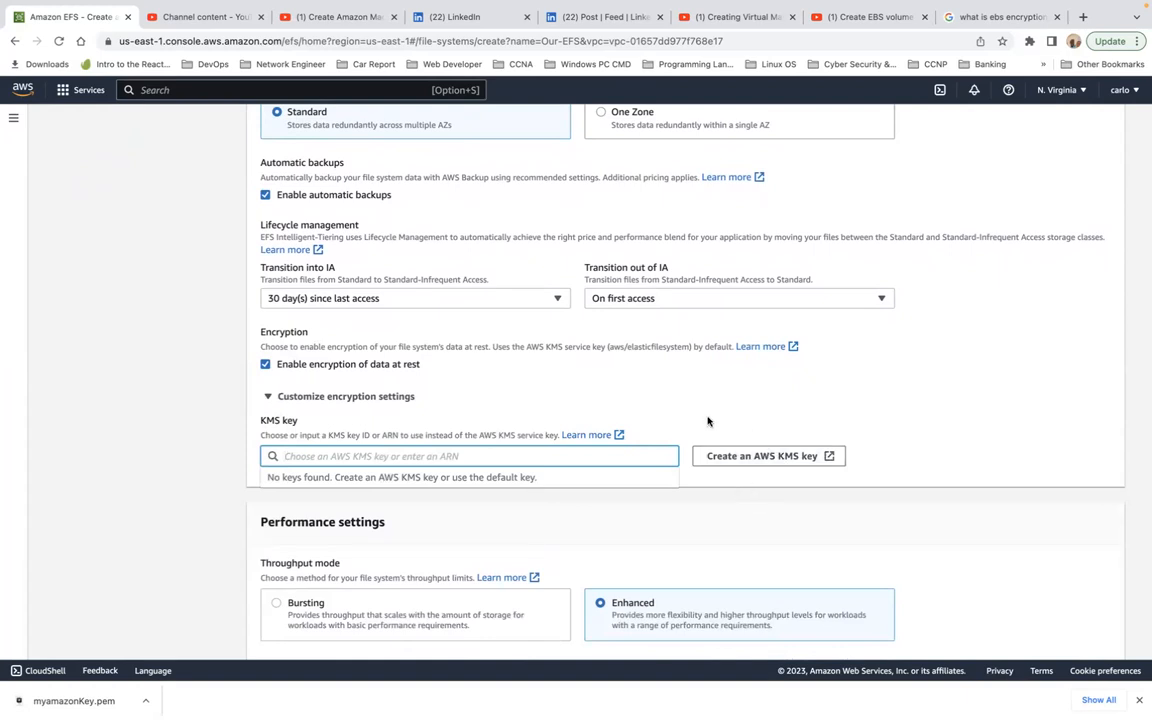
Step: Review the throughput modes and expand the additional performance settings to examine the performance mode options
scroll(712, 392, "down", 4)
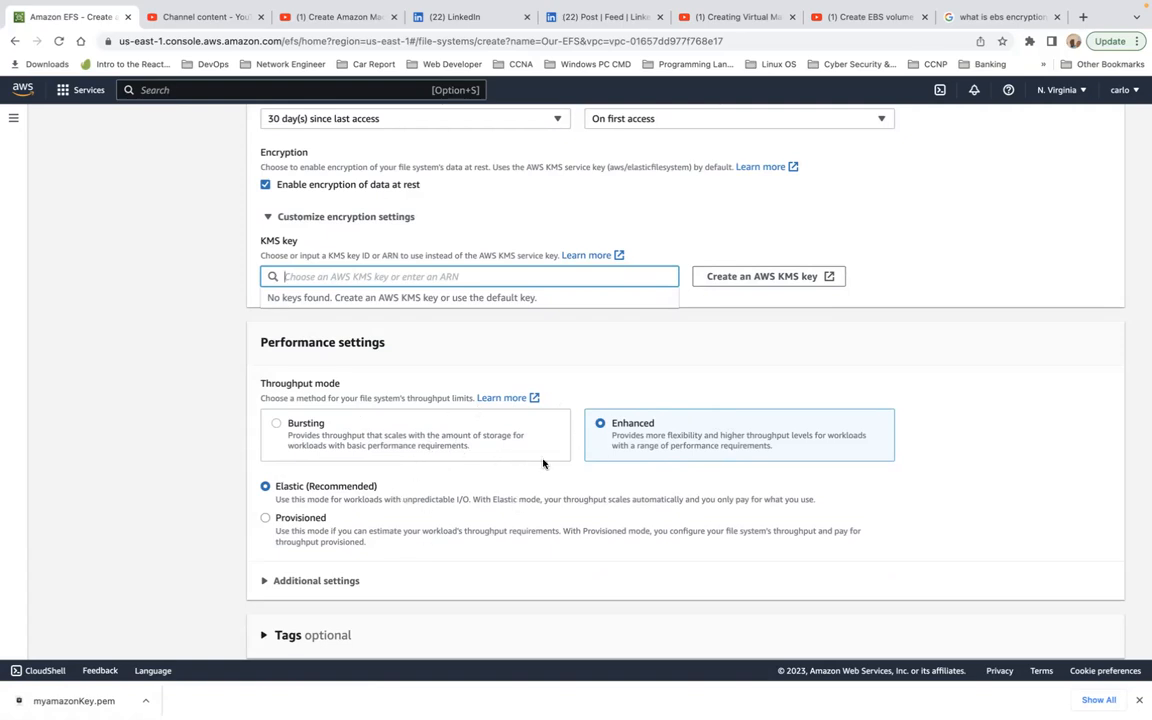
scroll(543, 463, "down", 2)
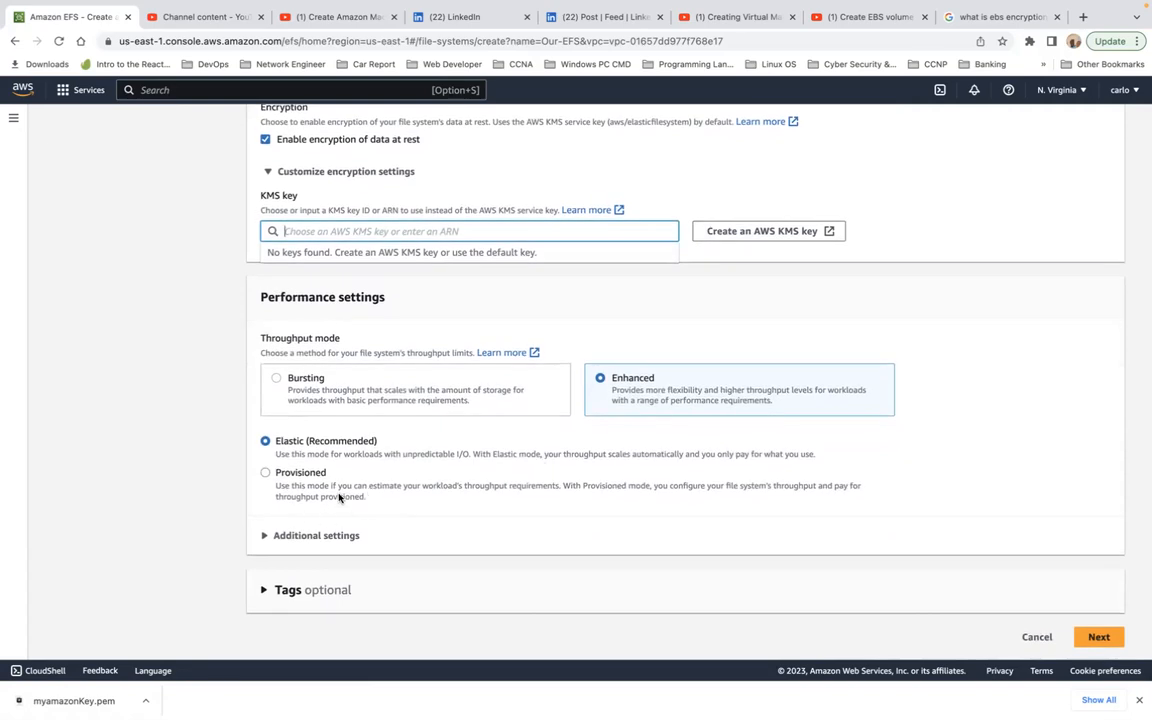
left_click(263, 542)
left_click(263, 538)
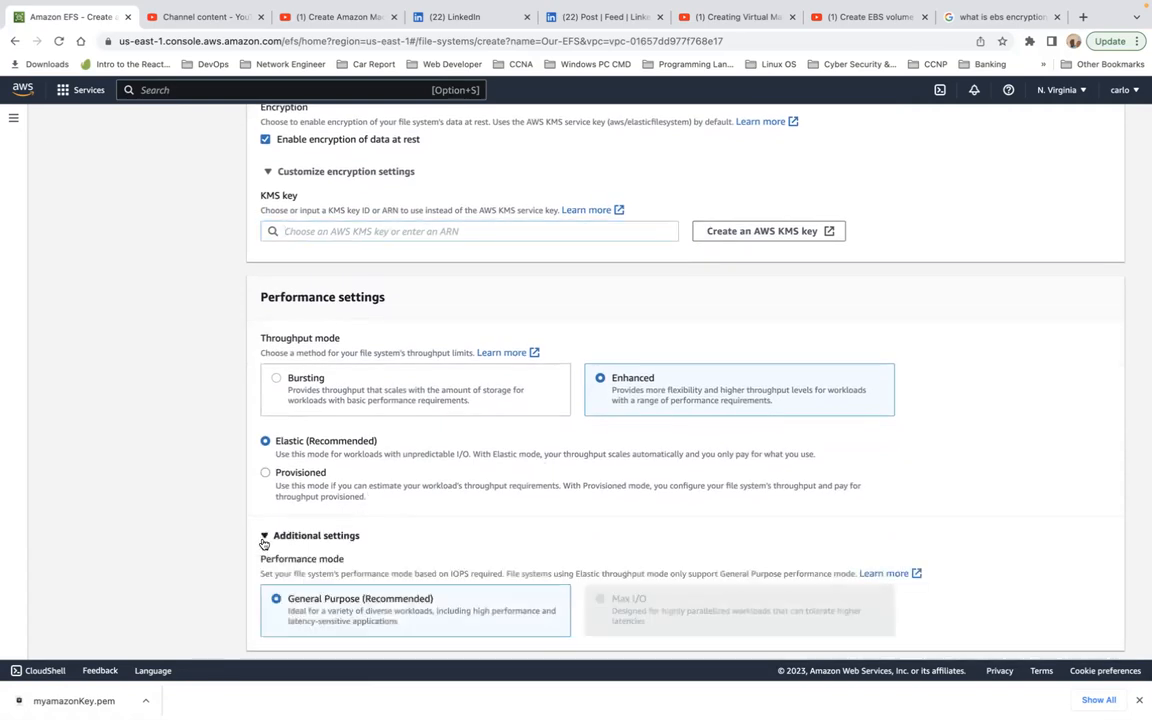
scroll(493, 523, "down", 3)
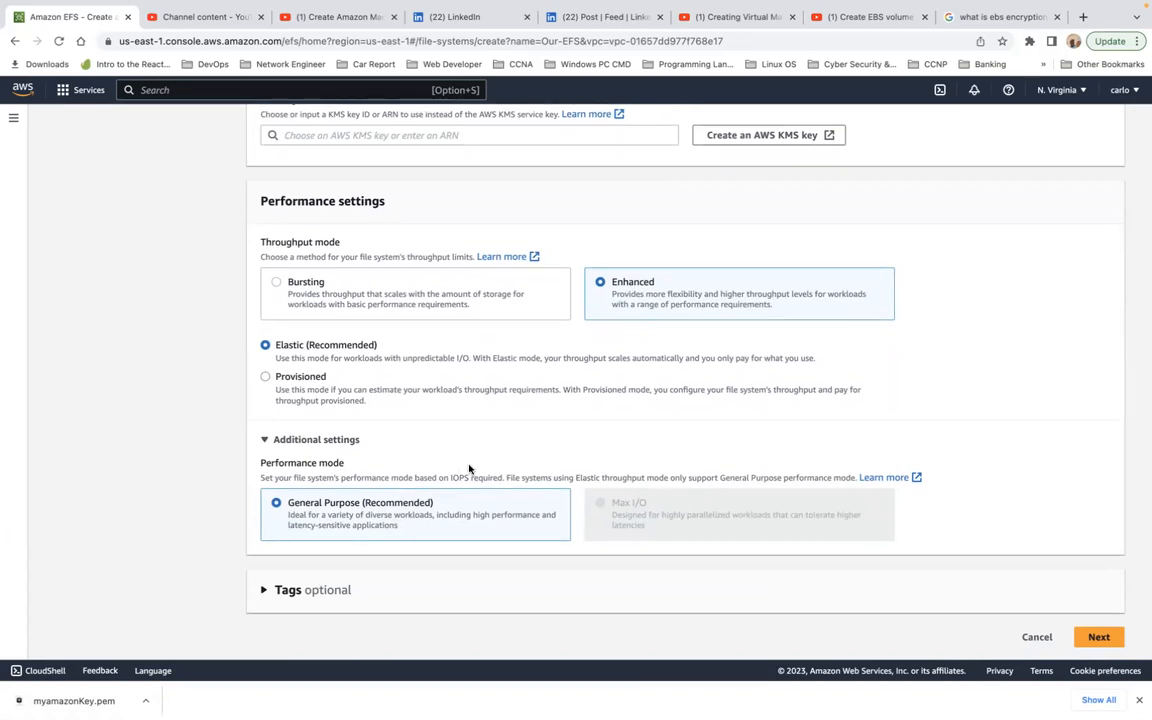
scroll(469, 468, "up", 2)
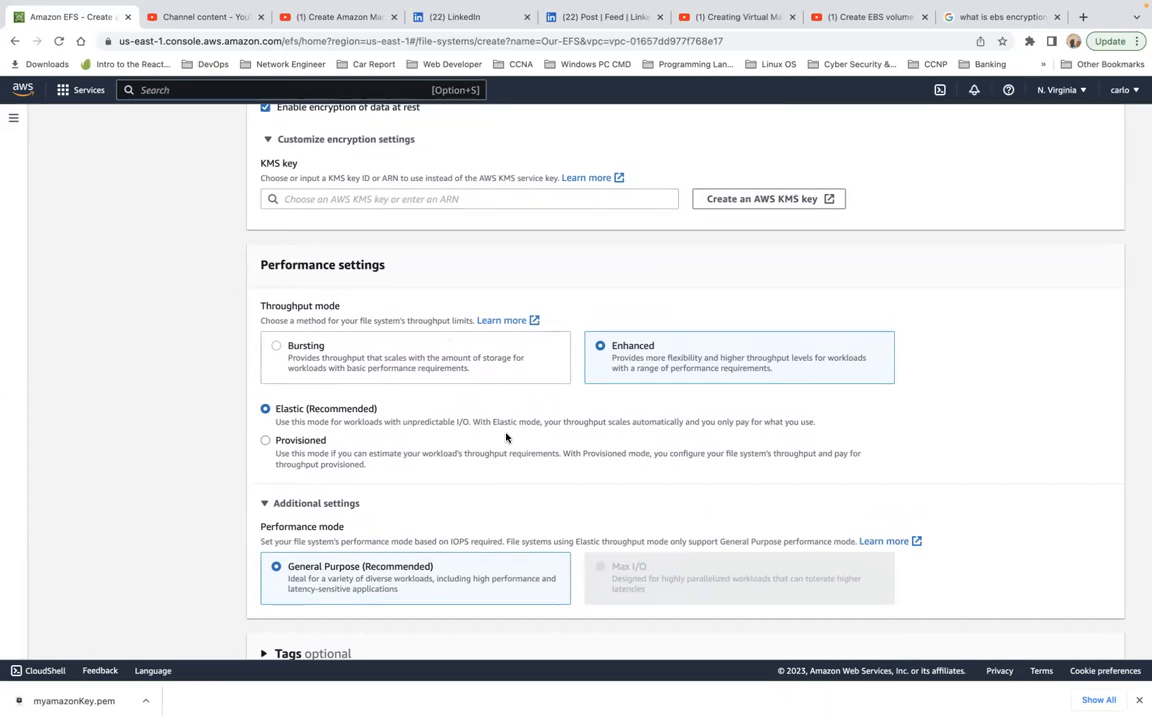
Step: Expand the optional tags section, leave the tags empty, and continue to the network access settings
scroll(506, 437, "down", 2)
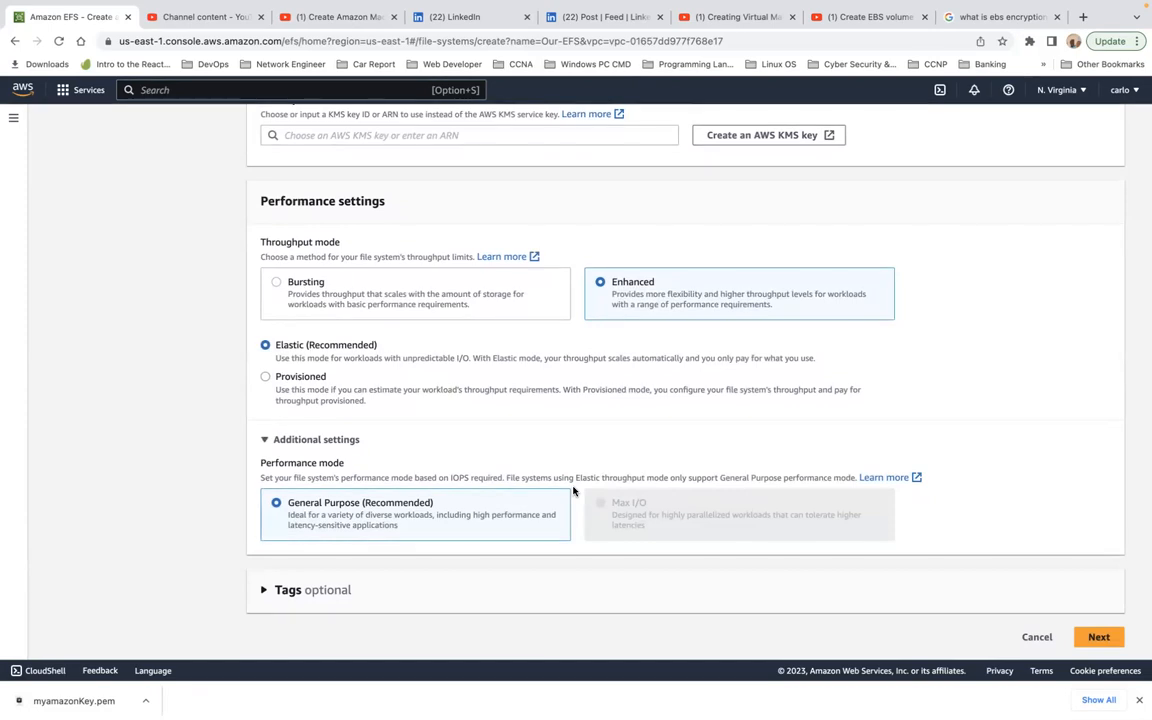
scroll(573, 490, "down", 1)
scroll(573, 491, "up", 1)
left_click(268, 591)
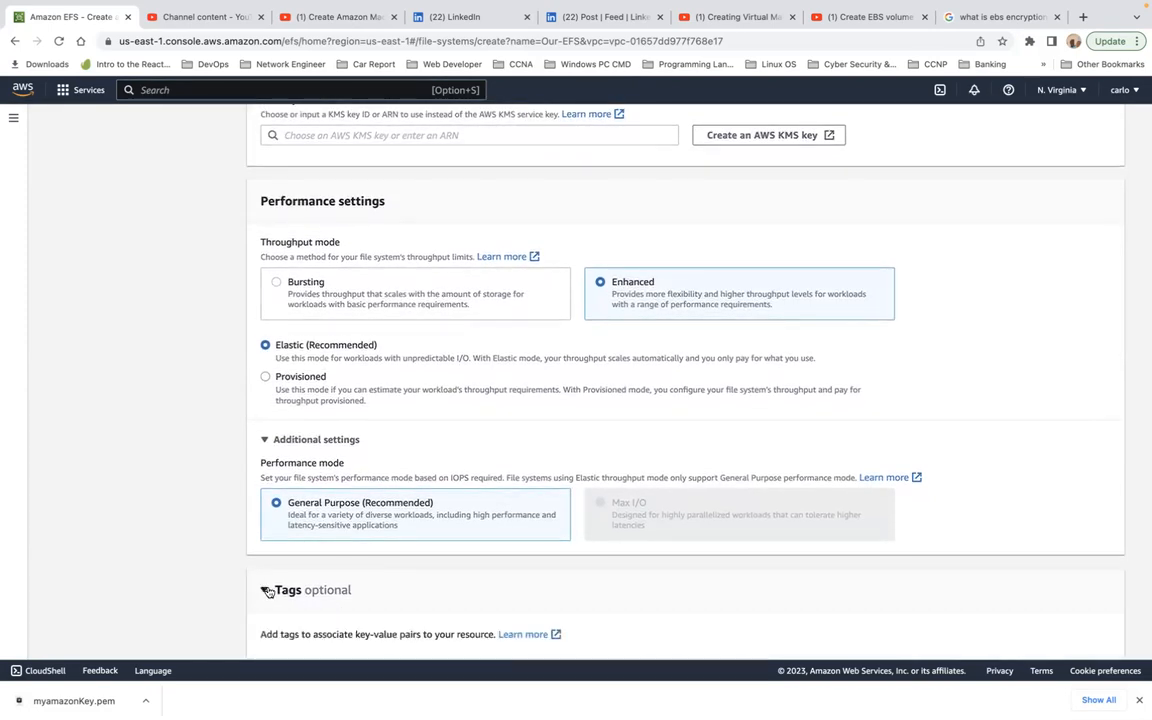
scroll(399, 589, "down", 1)
scroll(399, 585, "down", 1)
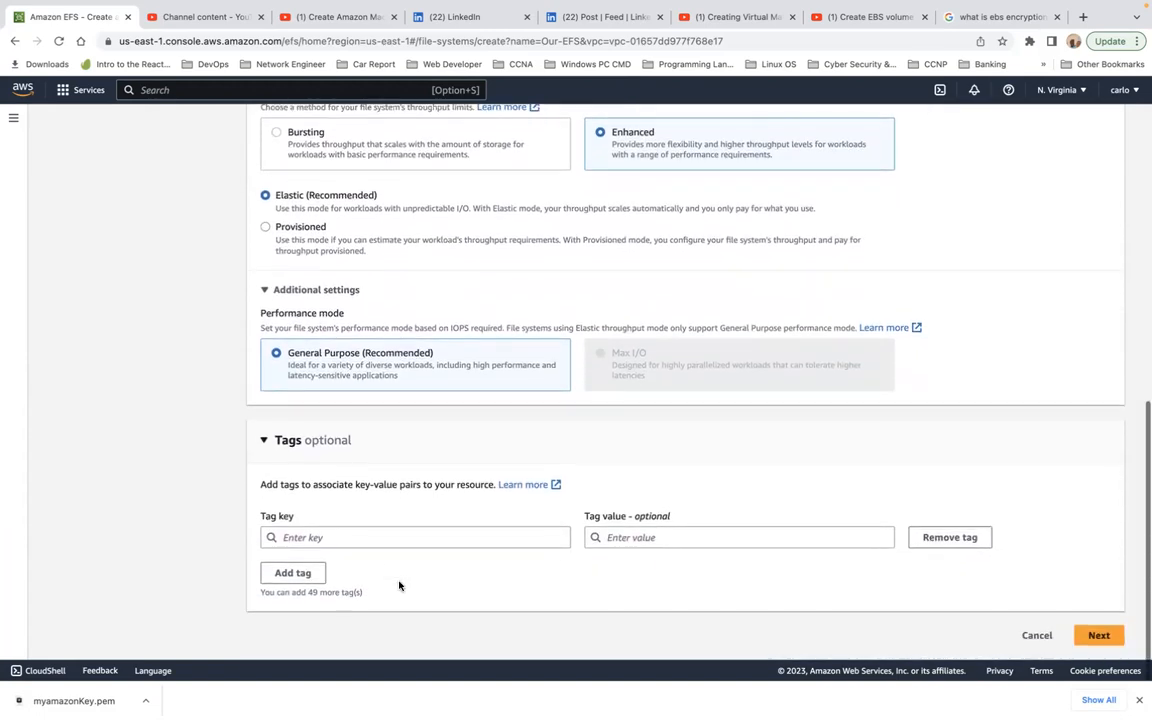
left_click(1097, 637)
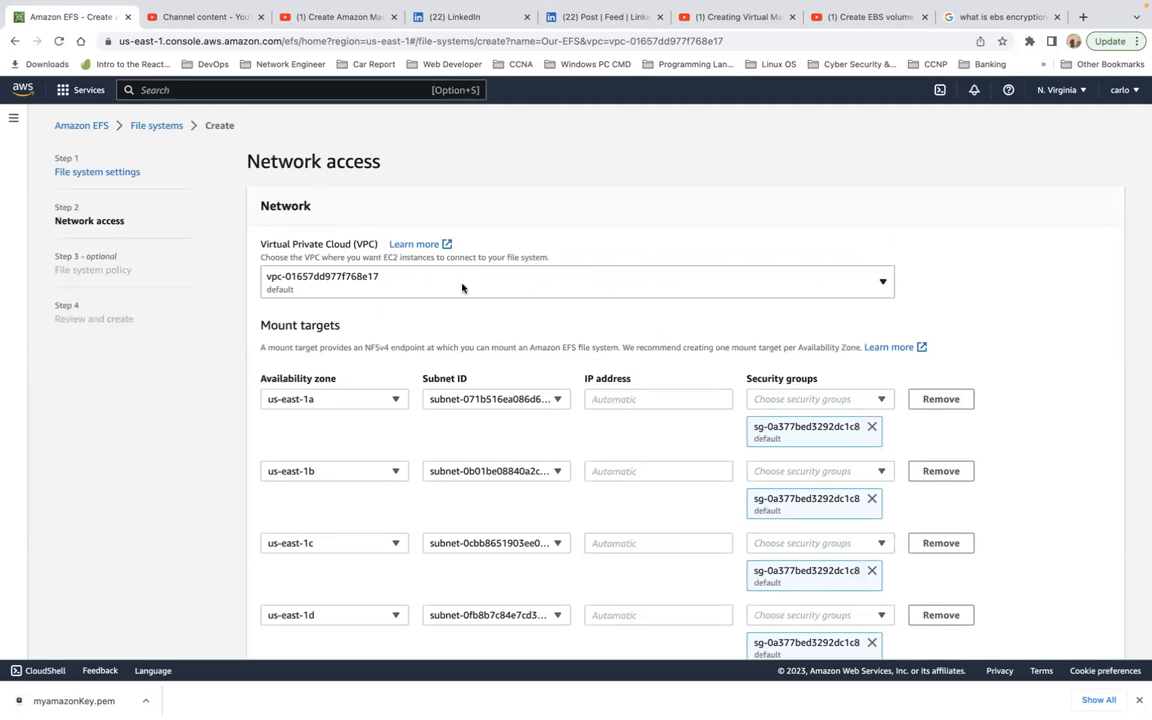
Step: Check the available VPC choices and examine the subnets, IP address fields and security groups of the mount targets
left_click(489, 288)
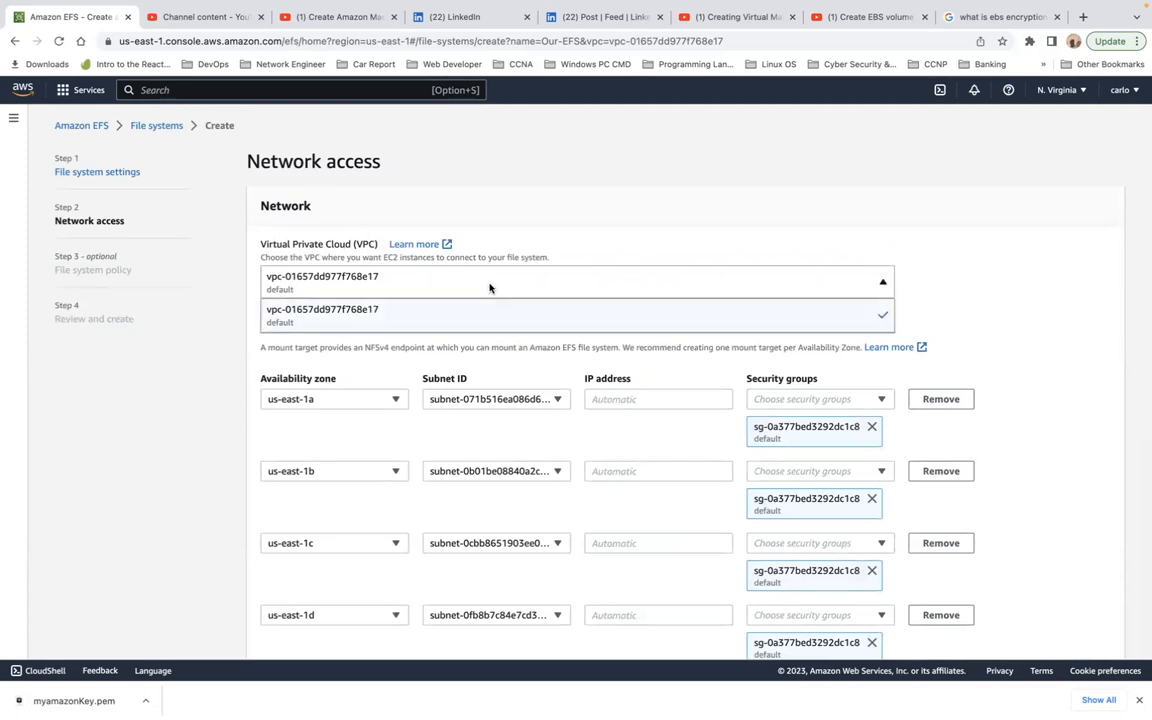
left_click(489, 288)
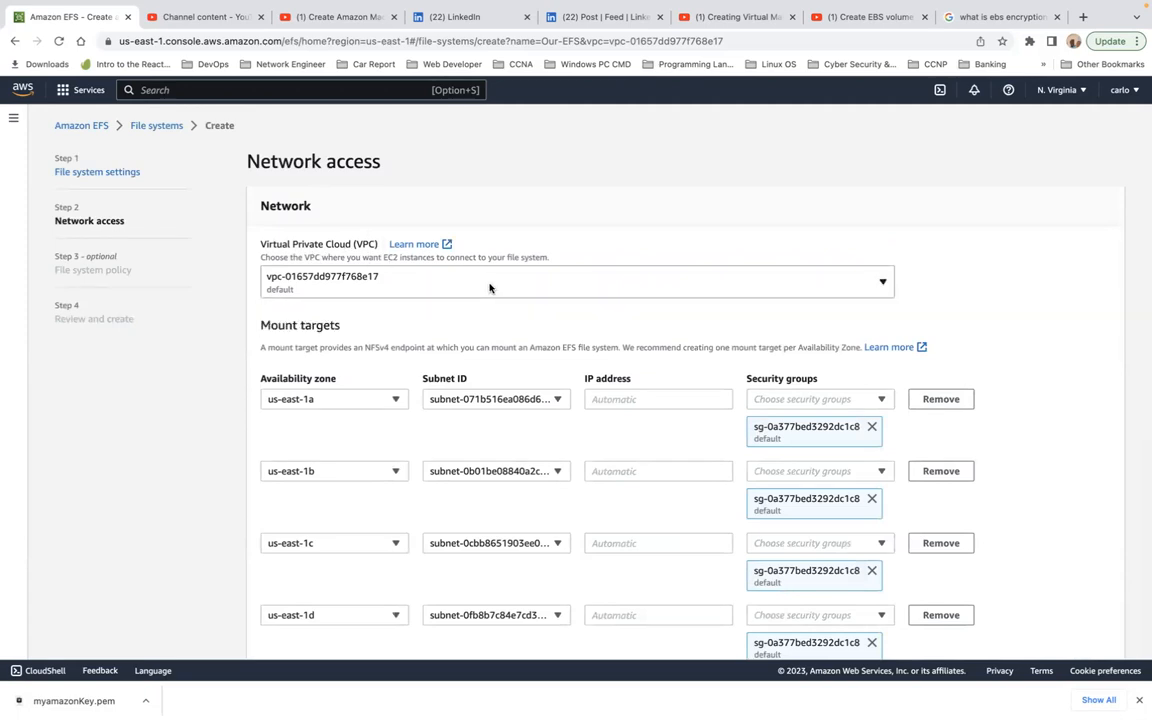
left_click(334, 277)
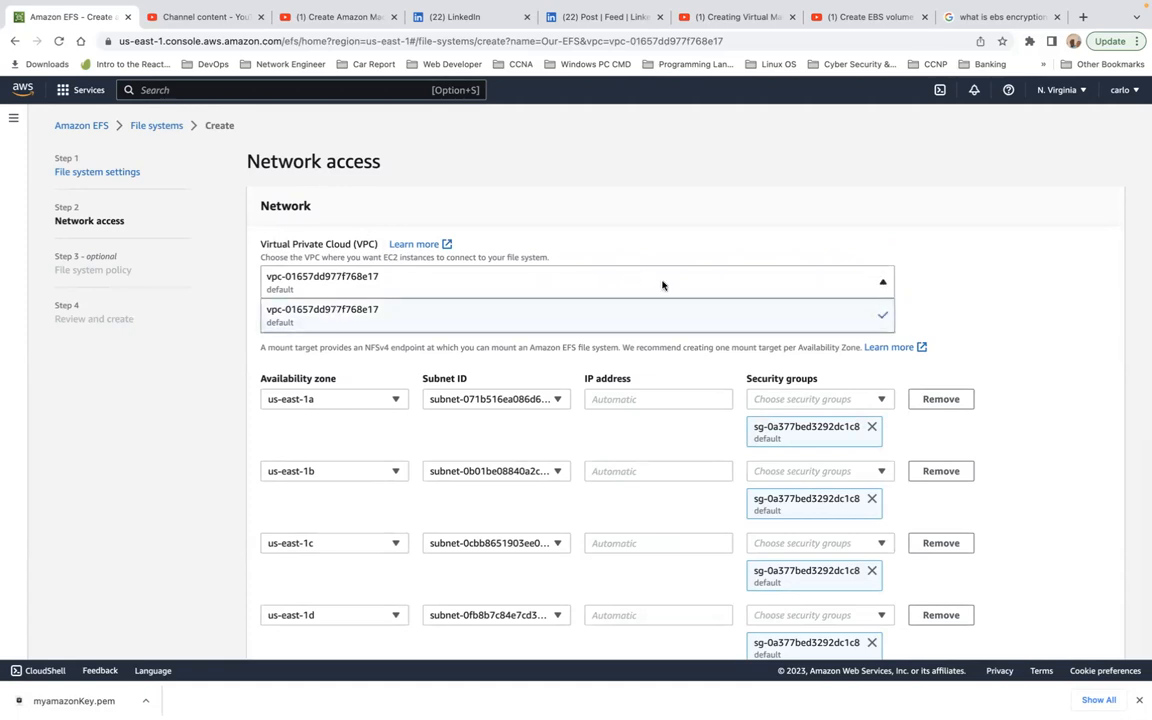
left_click(904, 191)
scroll(852, 345, "down", 2)
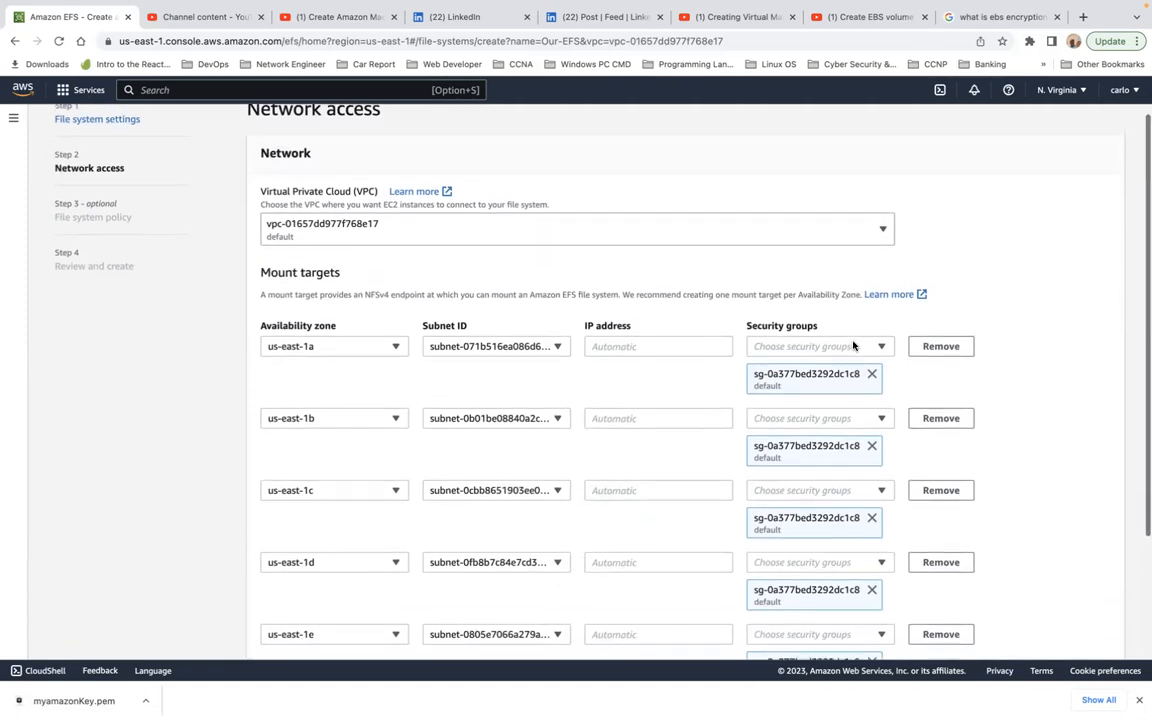
scroll(852, 345, "down", 2)
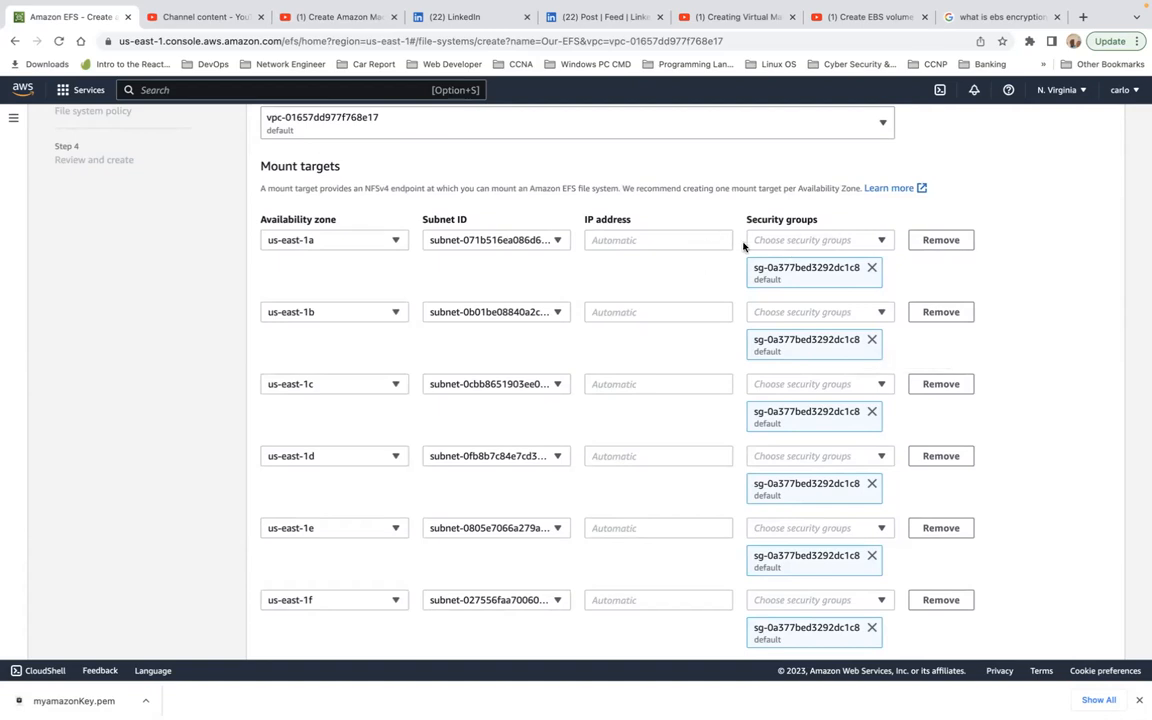
left_click(617, 241)
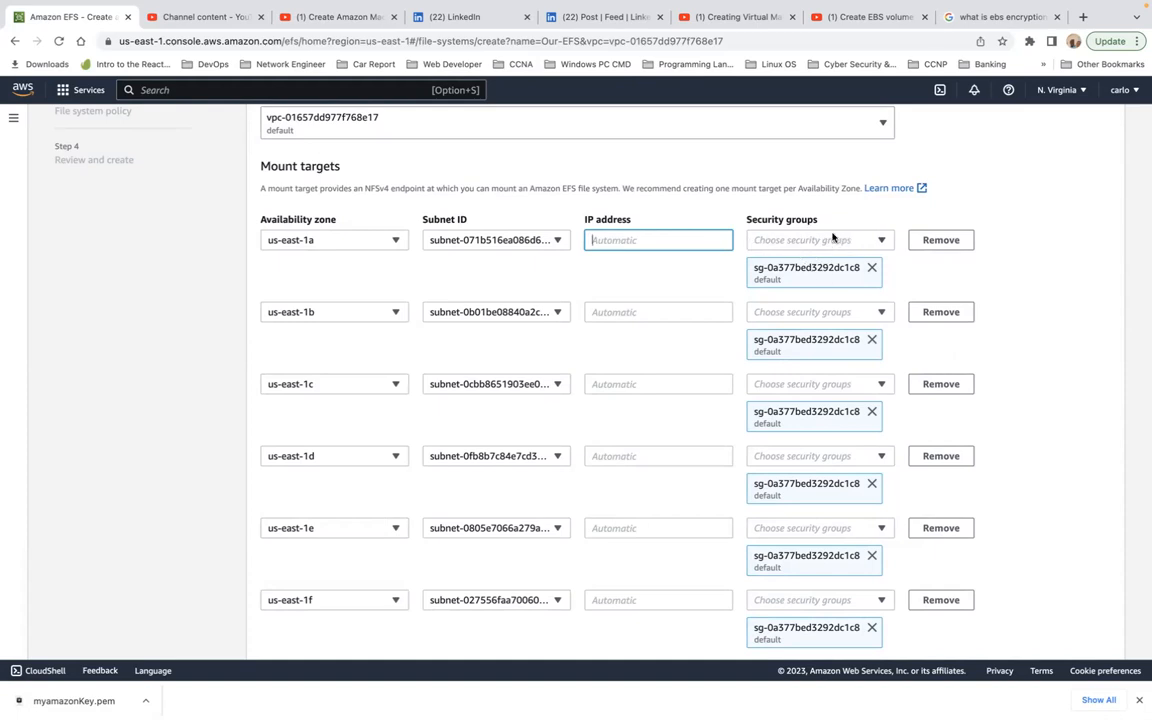
scroll(828, 306, "down", 2)
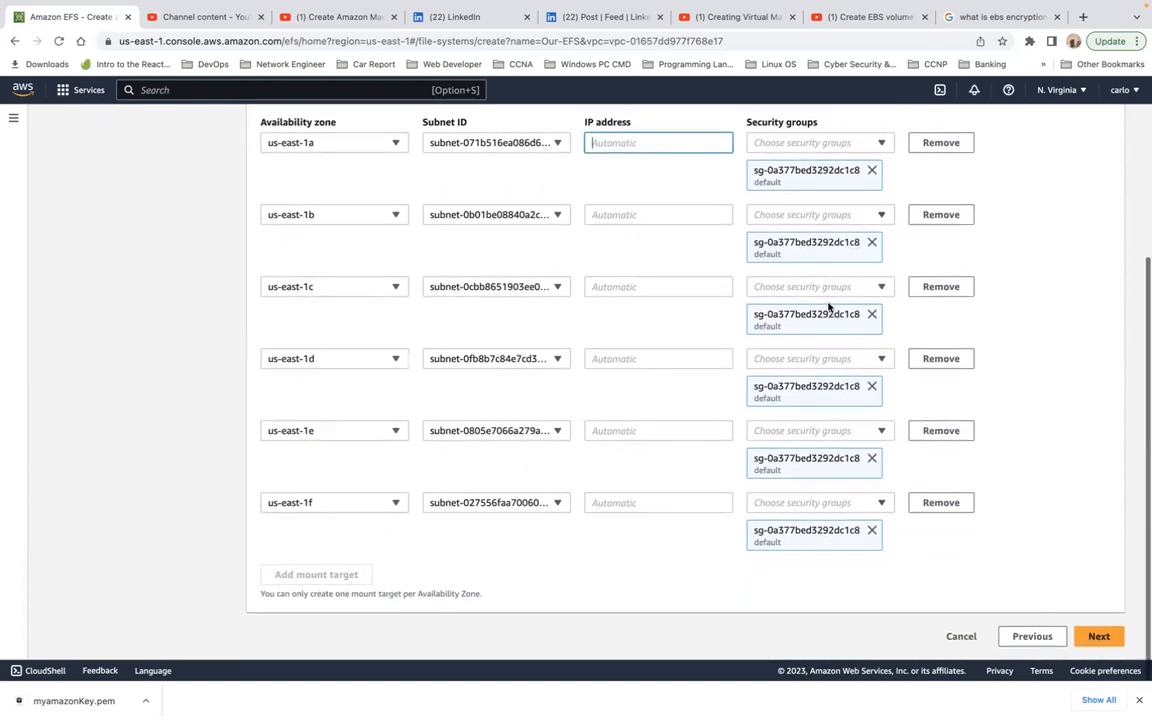
scroll(828, 306, "up", 5)
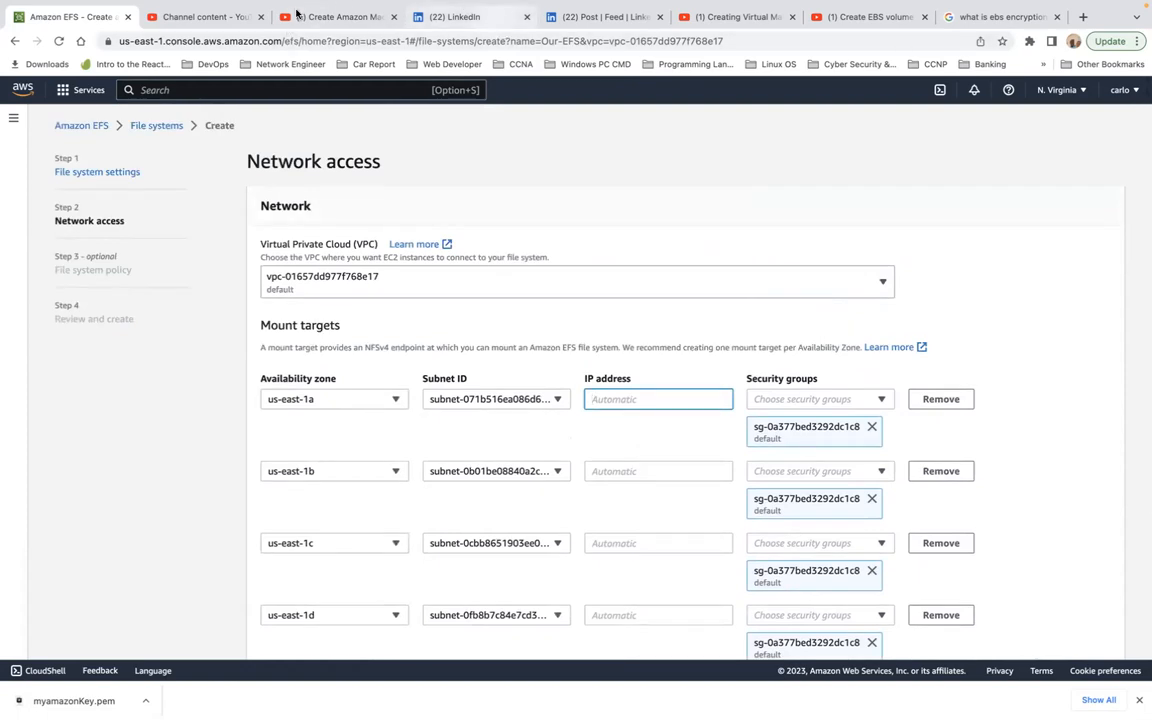
Step: Open the copied file system creation address in a new browser tab and go to the Amazon EFS home page there
left_click(155, 42)
key("ctrl+c")
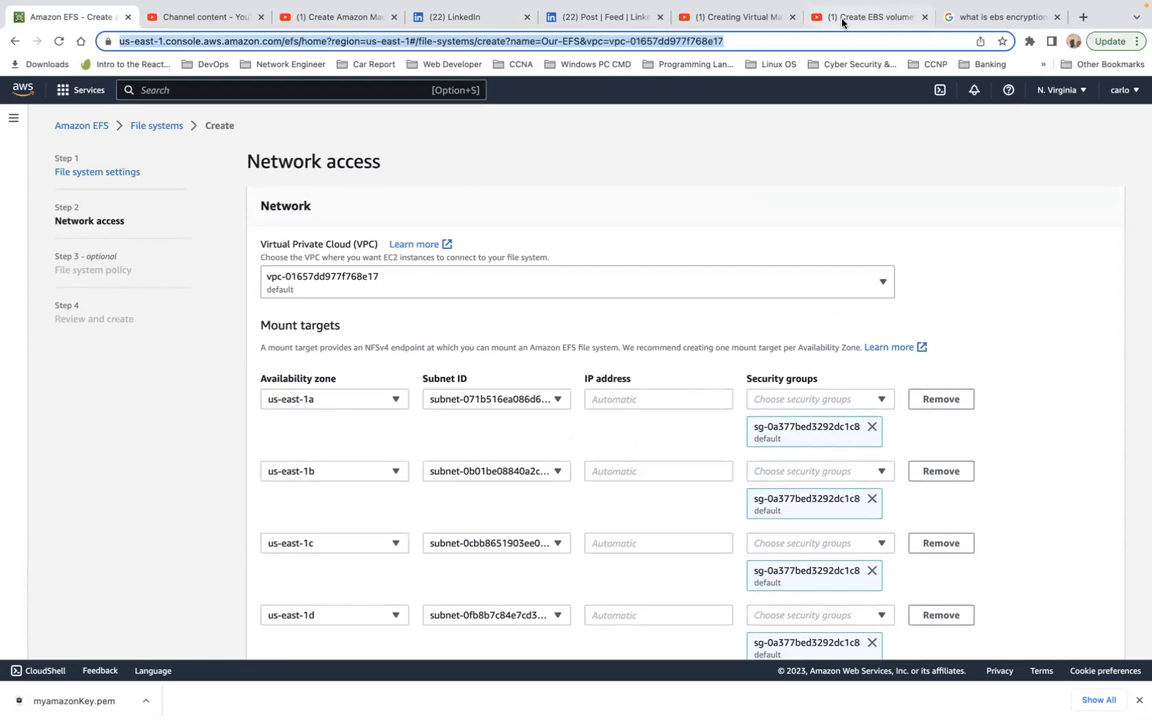
left_click(1083, 18)
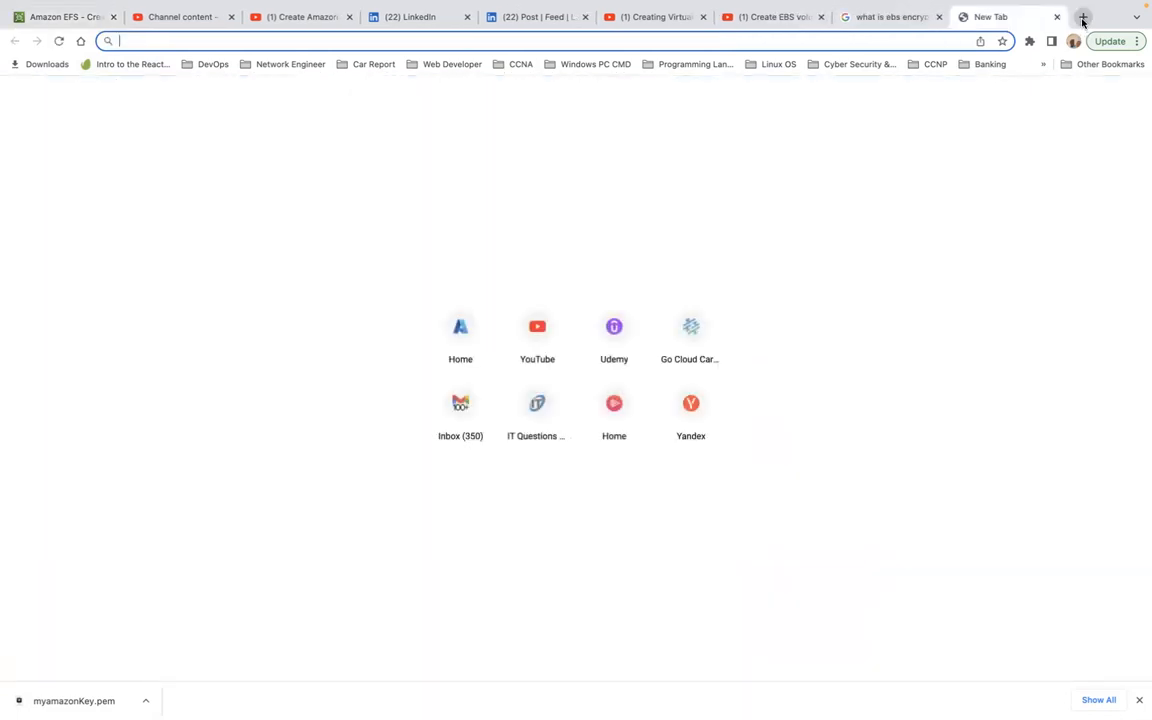
key("ctrl+v")
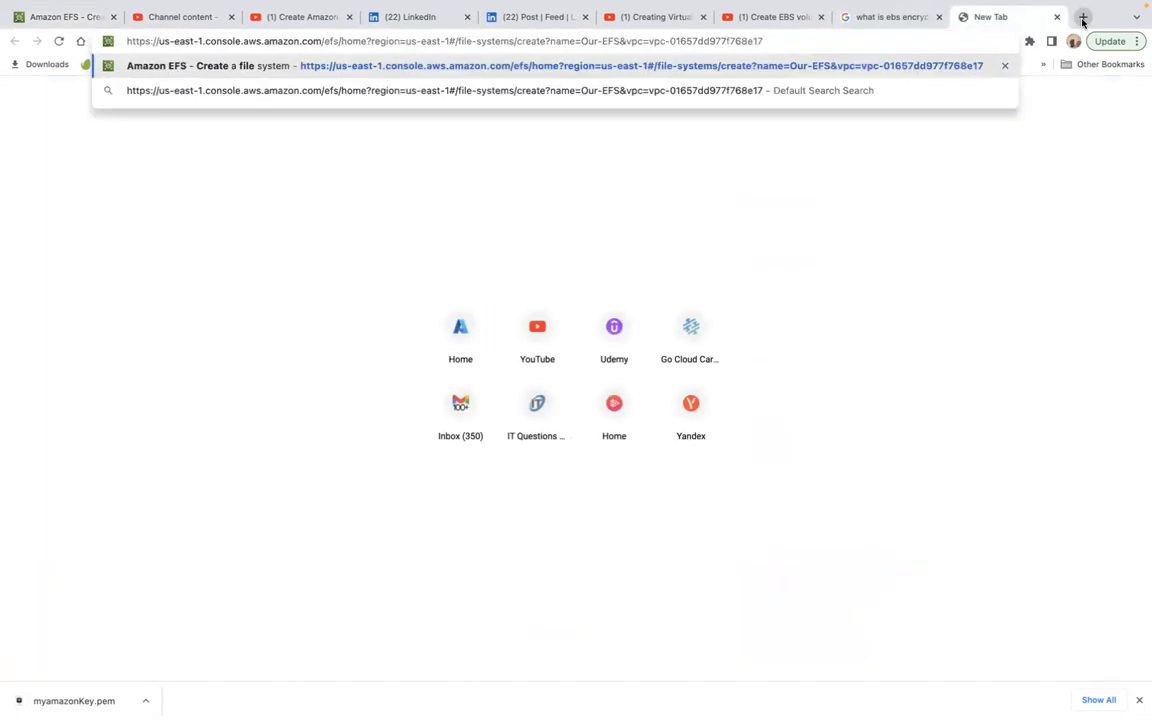
key("Return")
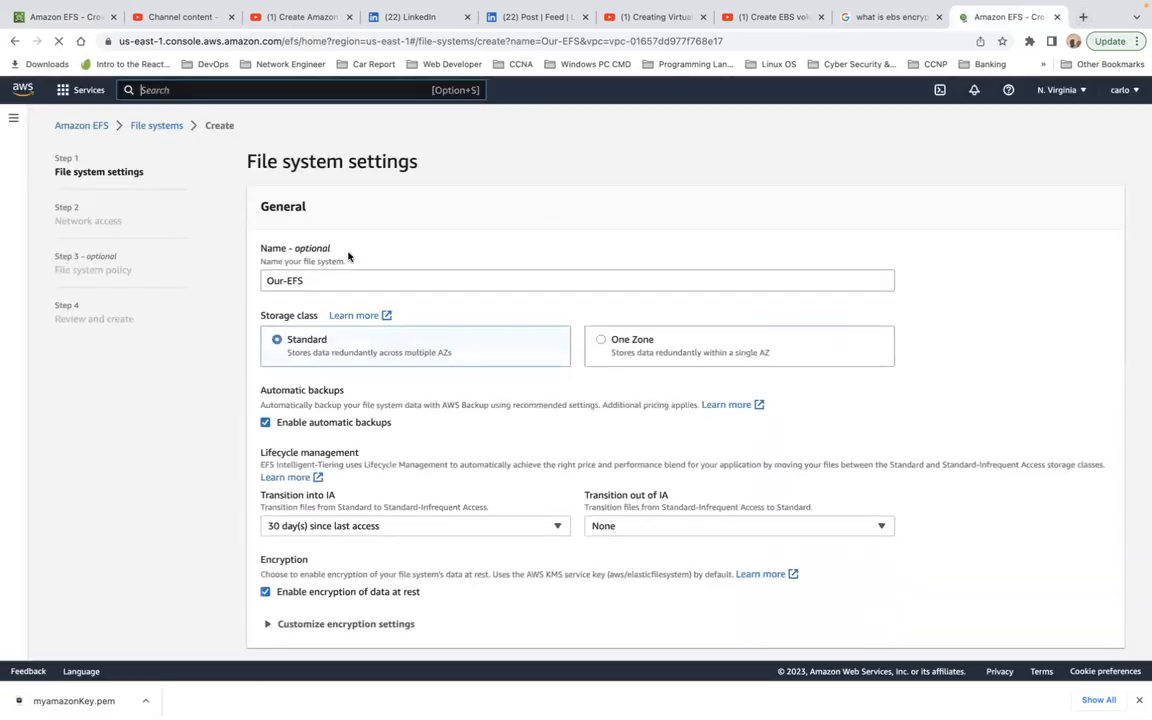
left_click(79, 131)
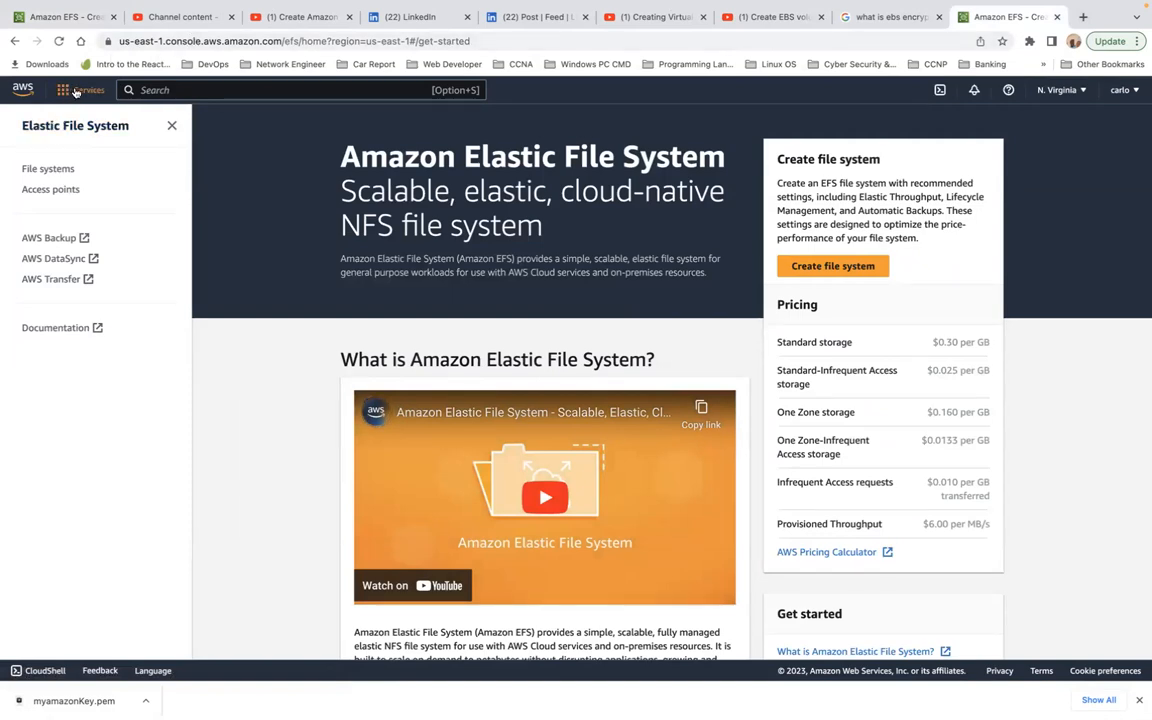
Step: Search the AWS services for ec2 and open the EC2 service
left_click(75, 92)
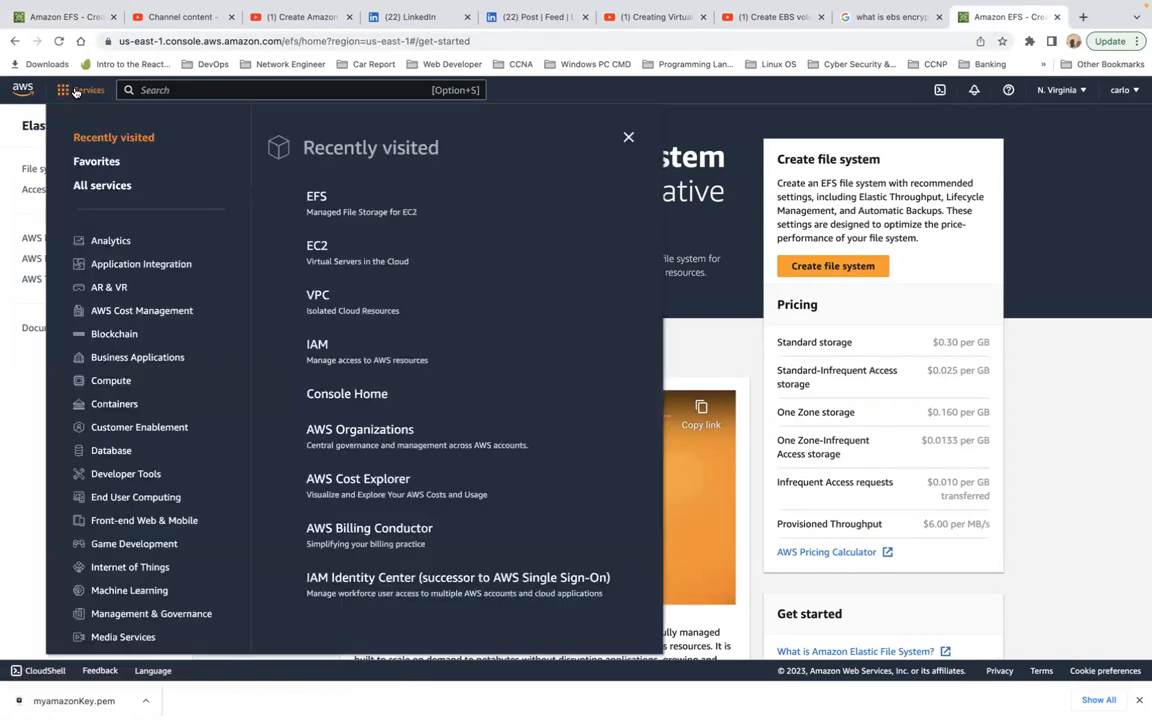
left_click(185, 90)
type("ec")
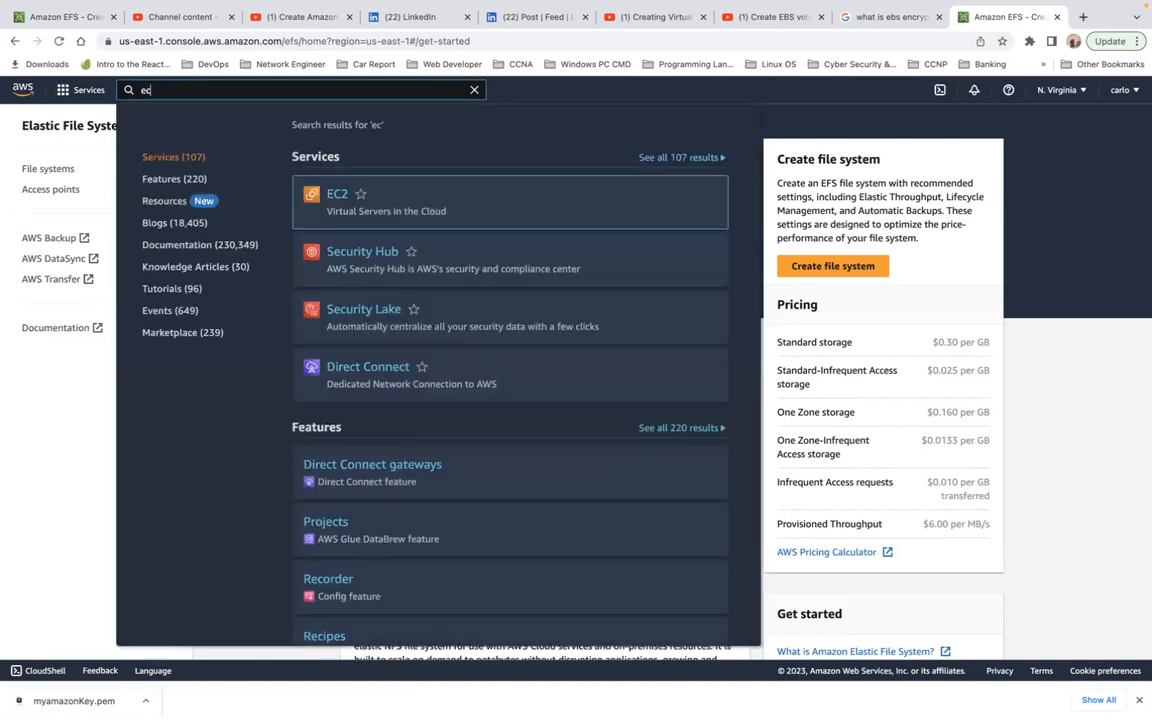
key("Return")
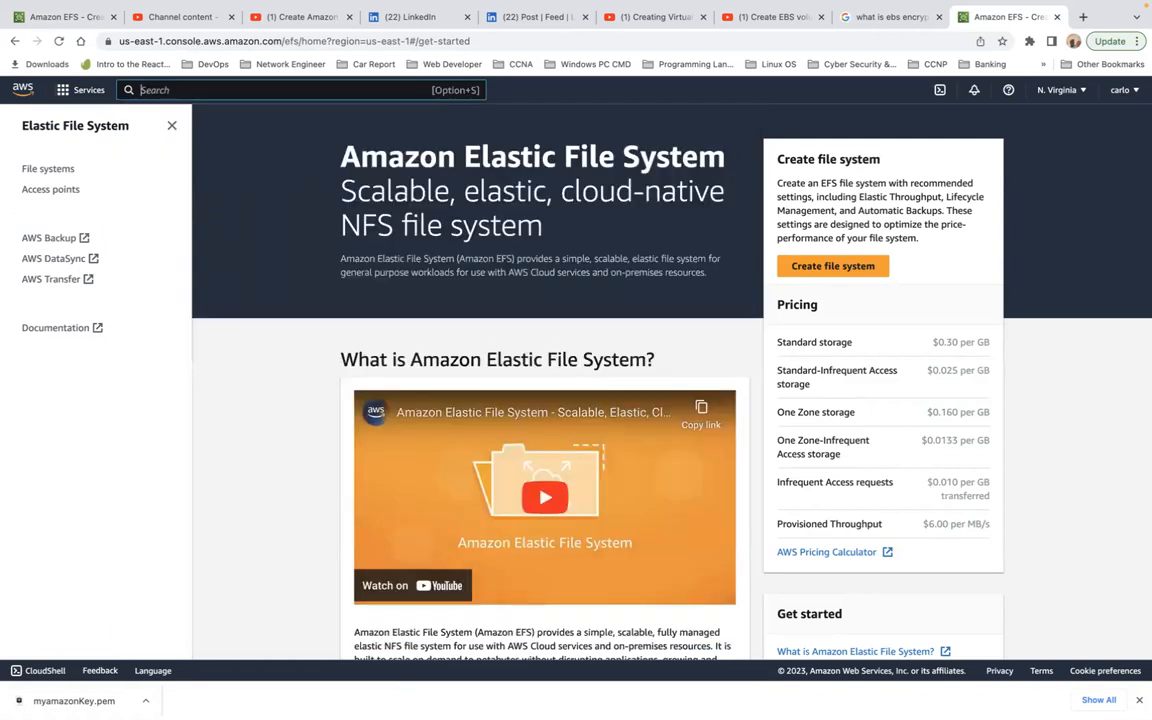
type("se")
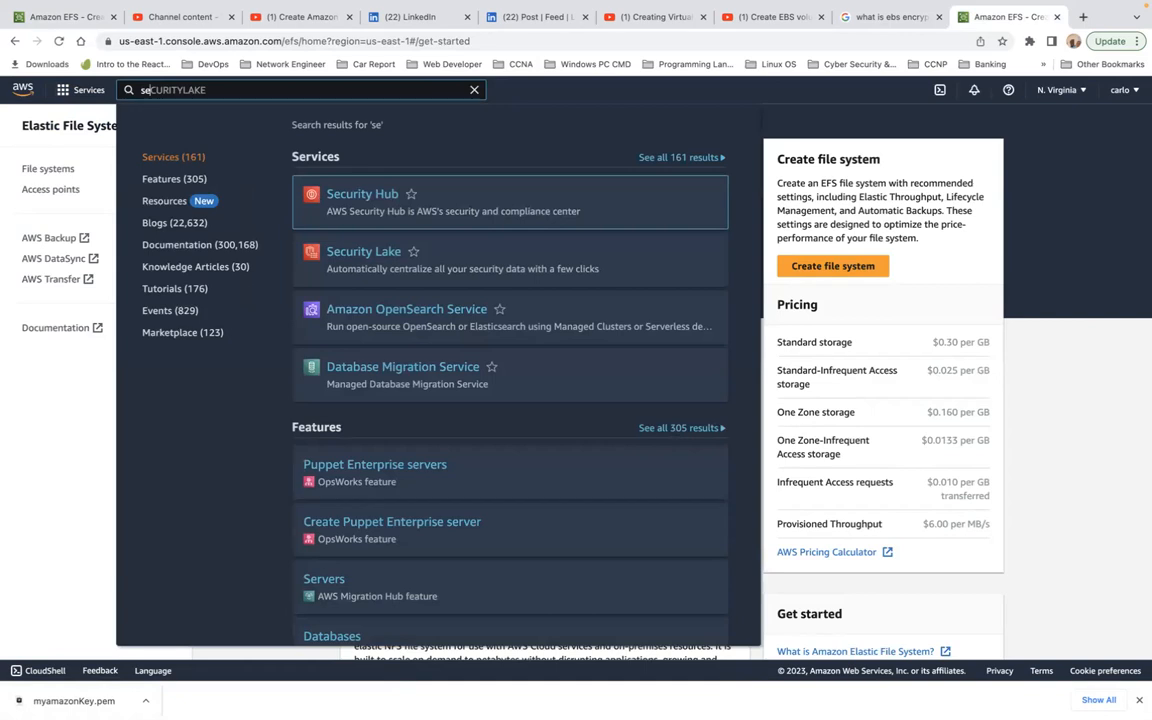
key("Return")
type("e")
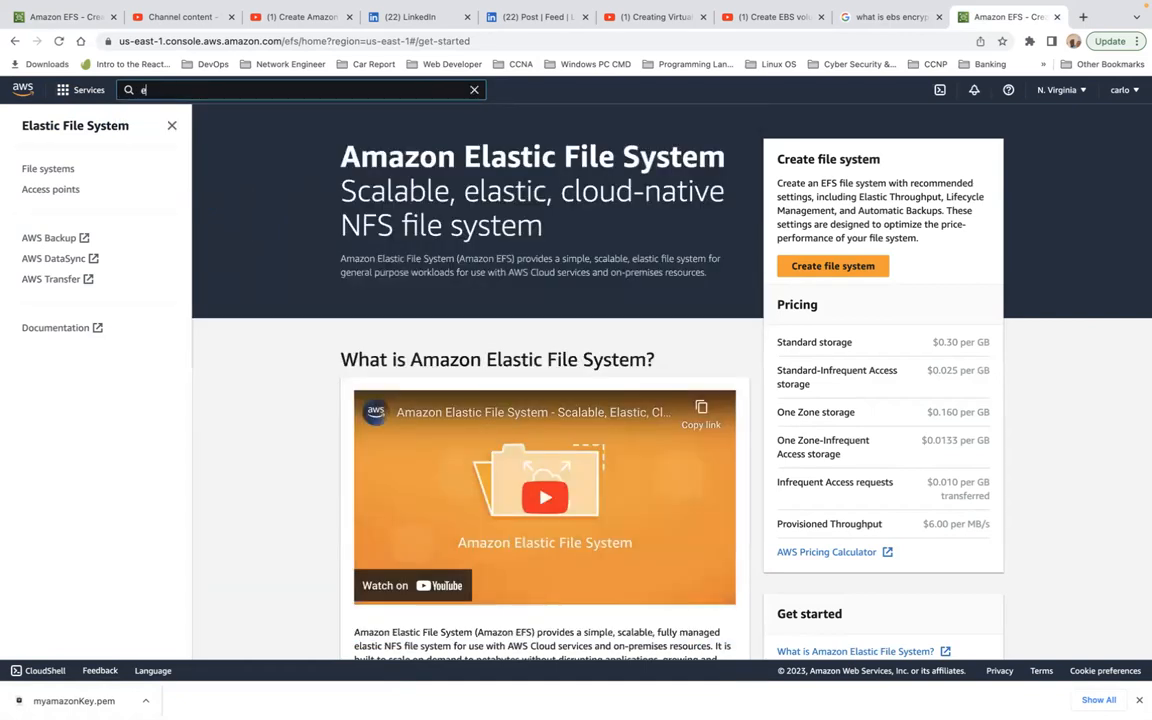
type("c2")
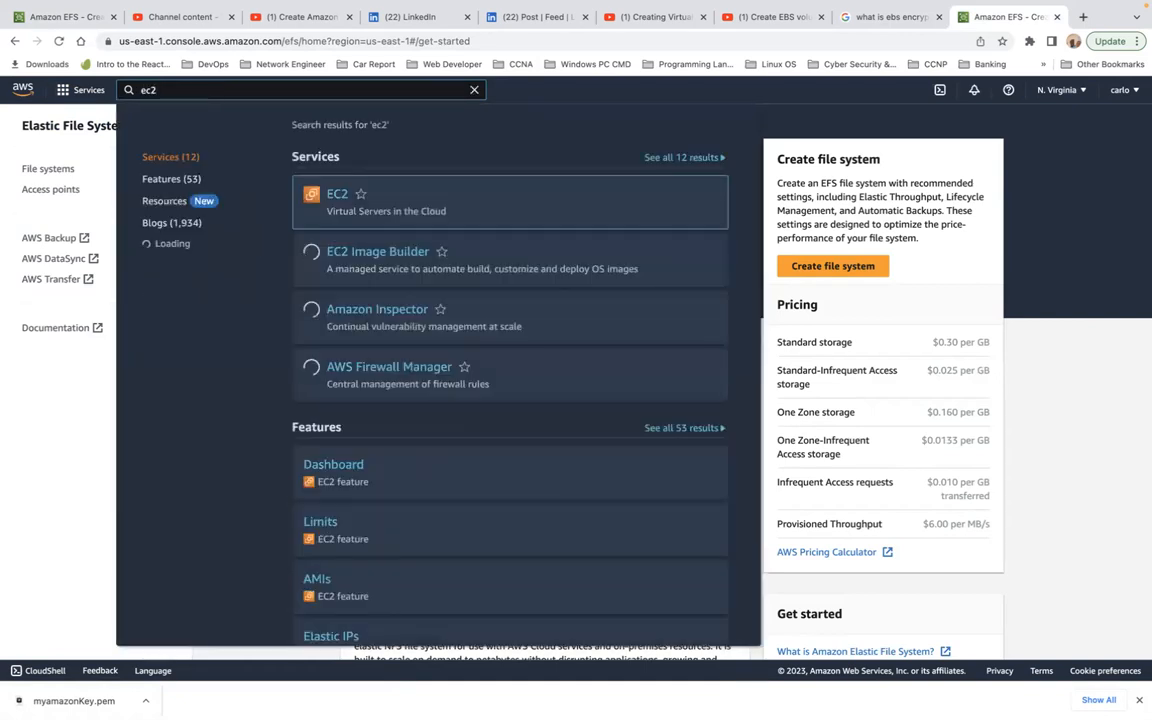
left_click(330, 195)
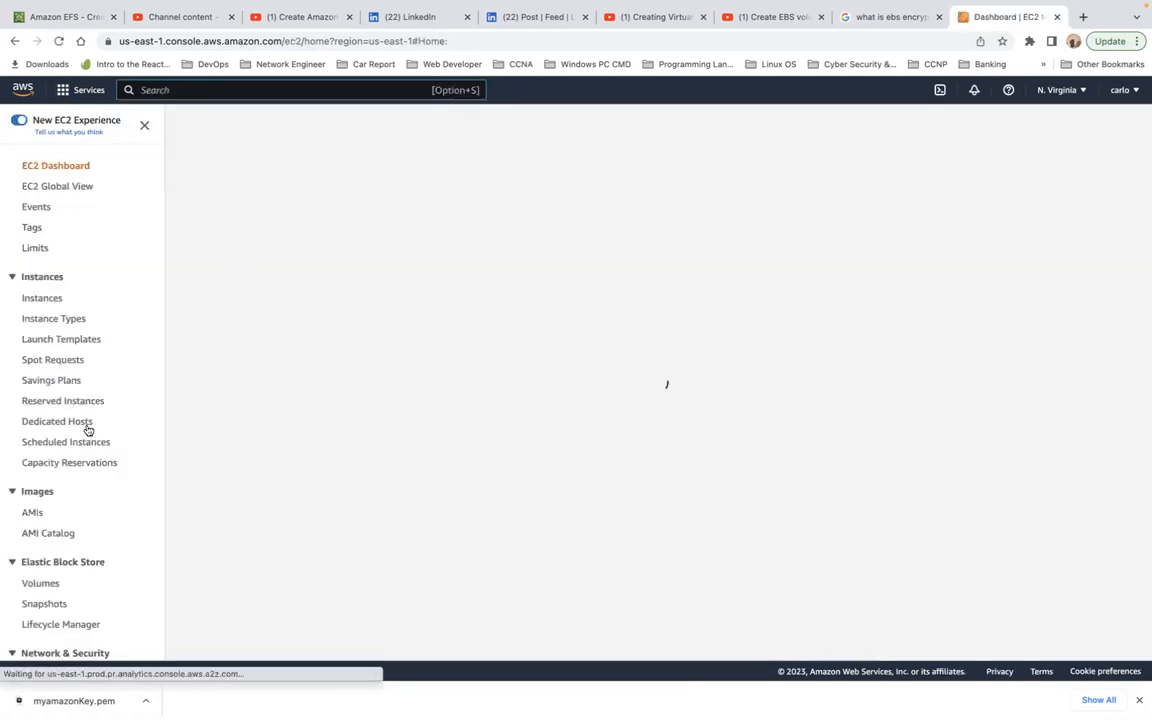
Step: Look up mywebservergroup in the EC2 security groups list and return to the EFS network access page
scroll(72, 489, "down", 4)
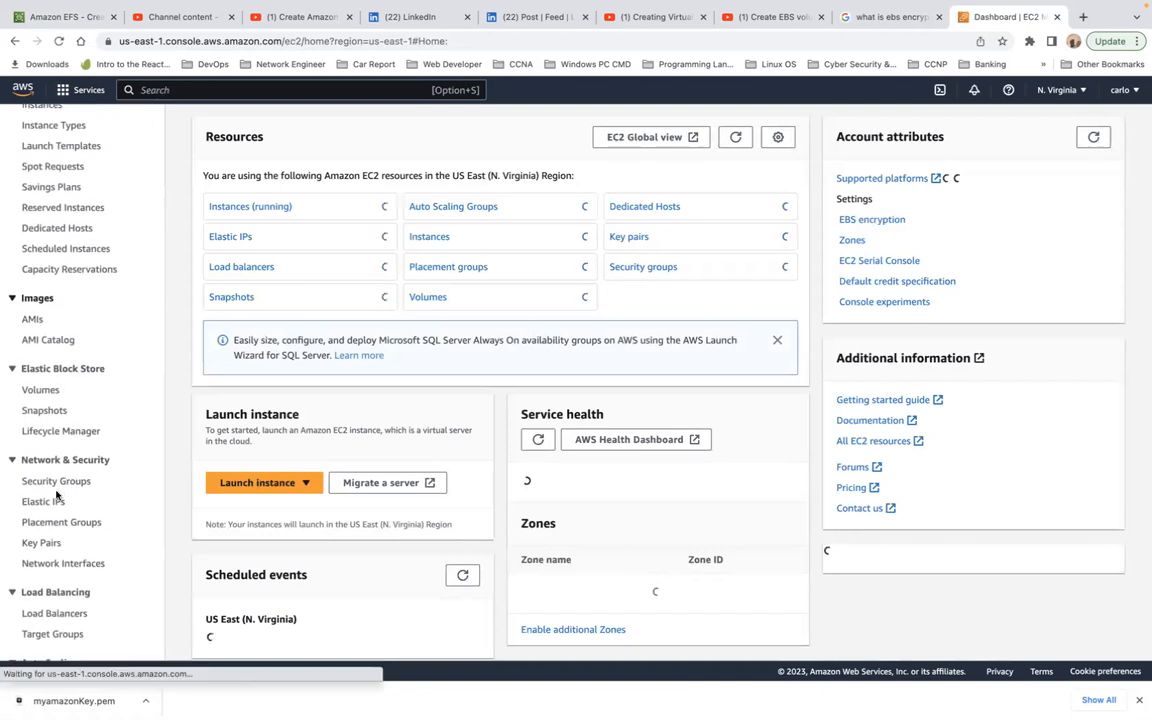
left_click(51, 484)
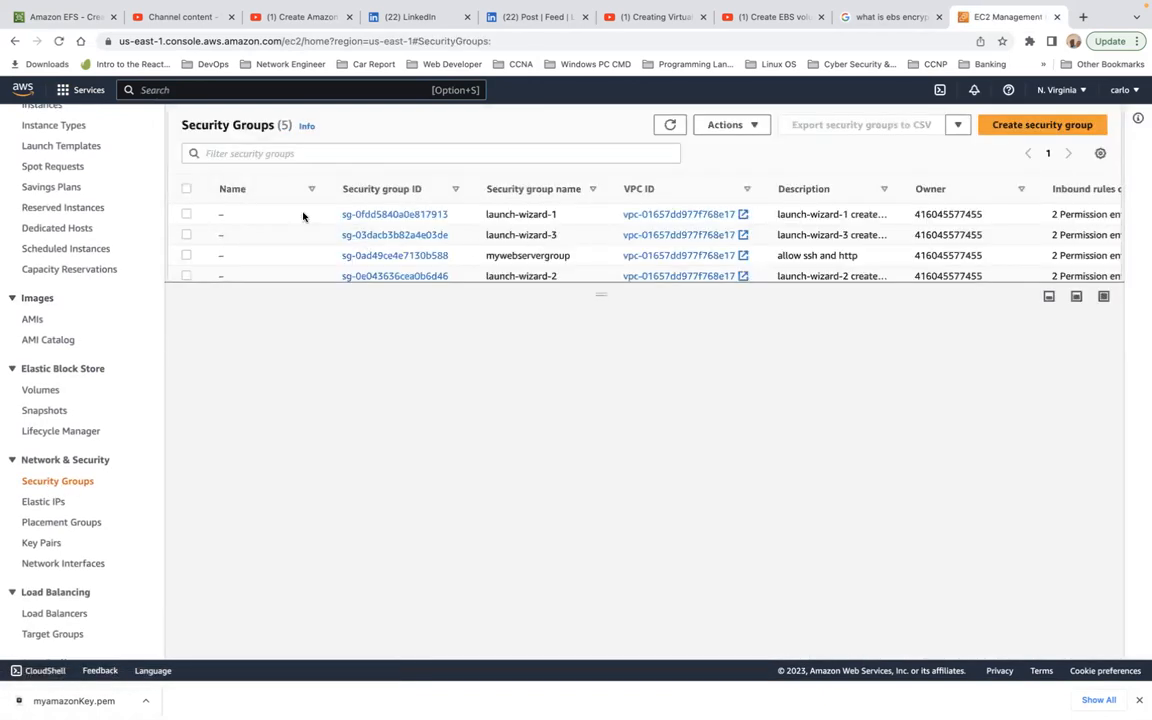
left_click(186, 189)
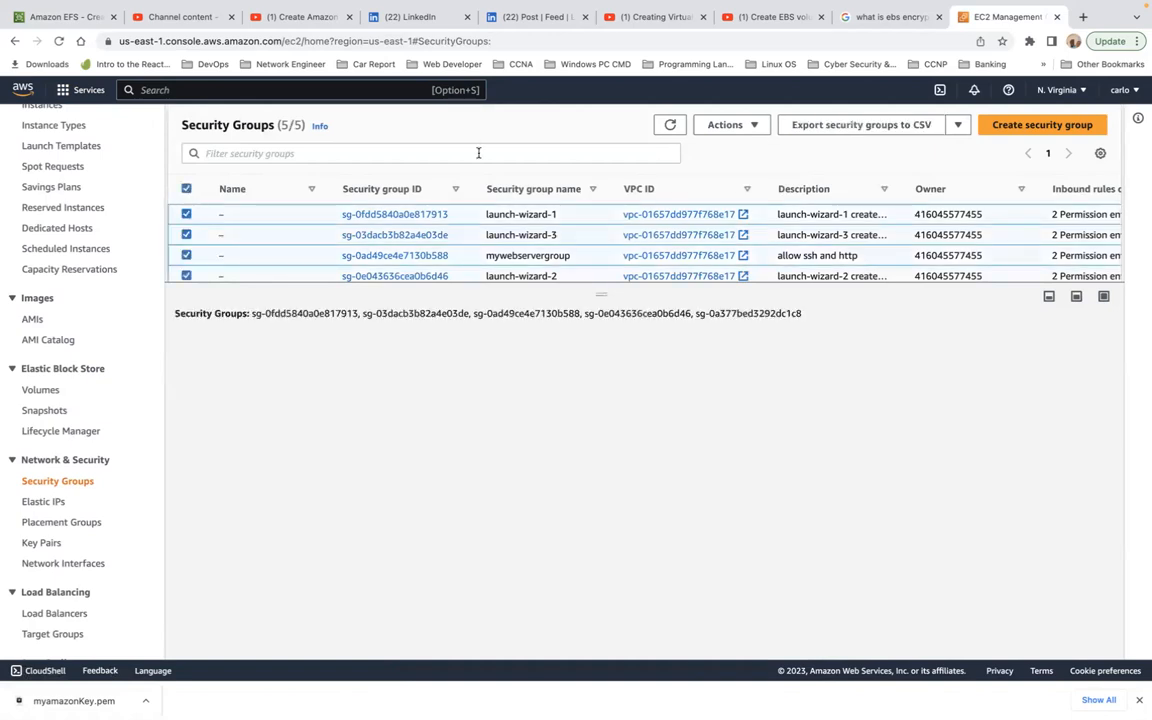
double_click(530, 257)
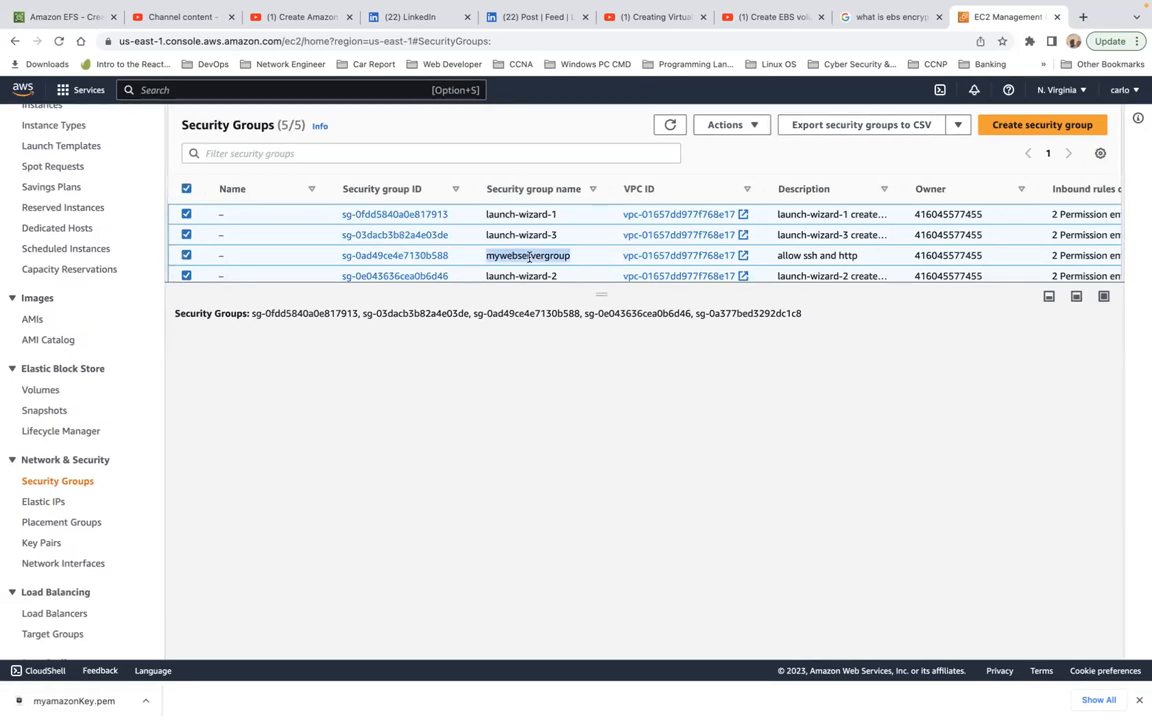
left_click(80, 19)
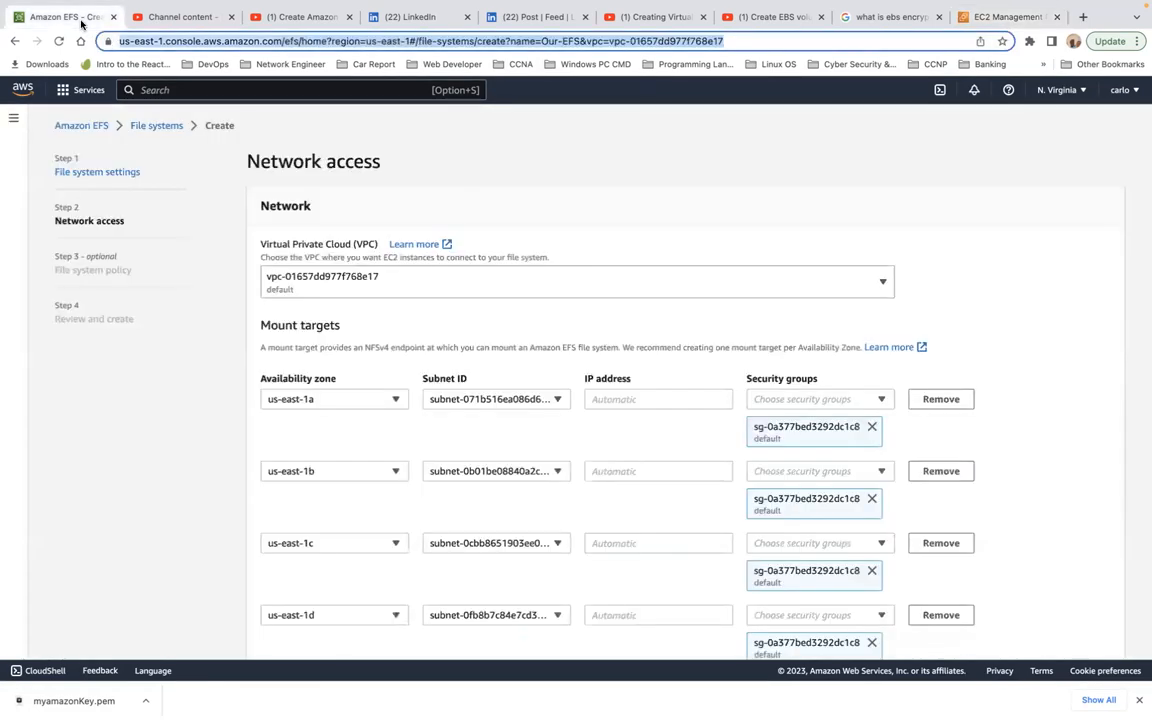
Step: Try adding mywebservergroup to the us-east-1a mount target alongside its default security group
left_click(881, 399)
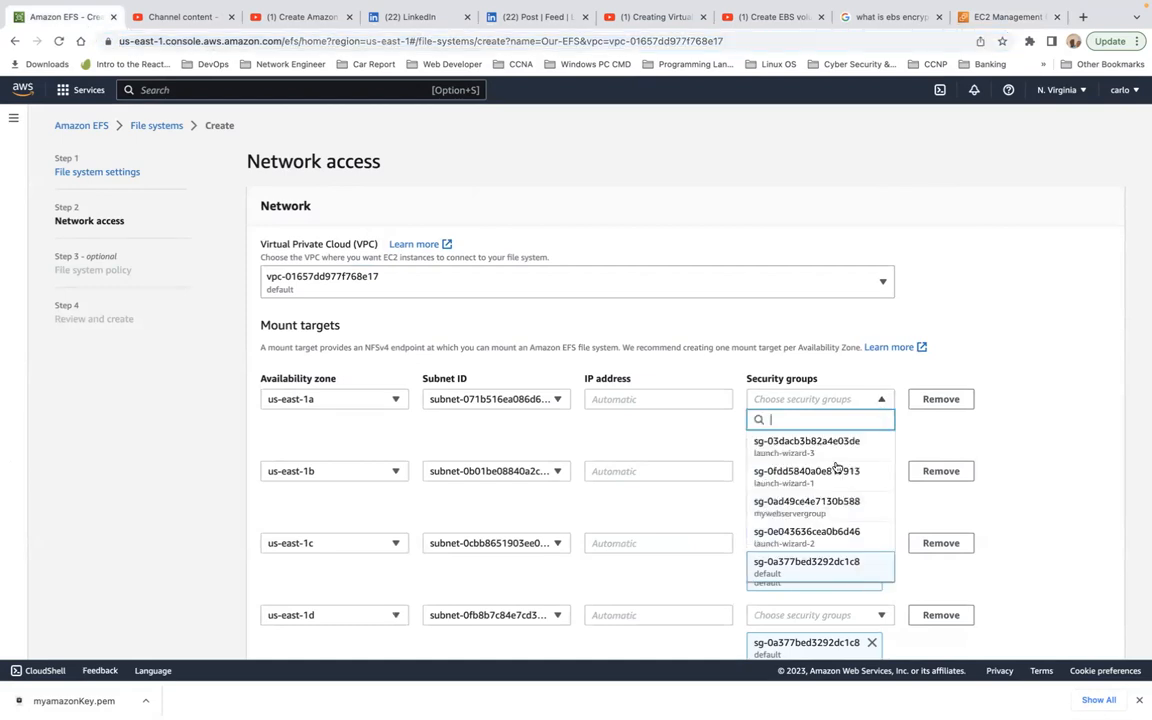
scroll(827, 494, "down", 2)
scroll(825, 492, "up", 1)
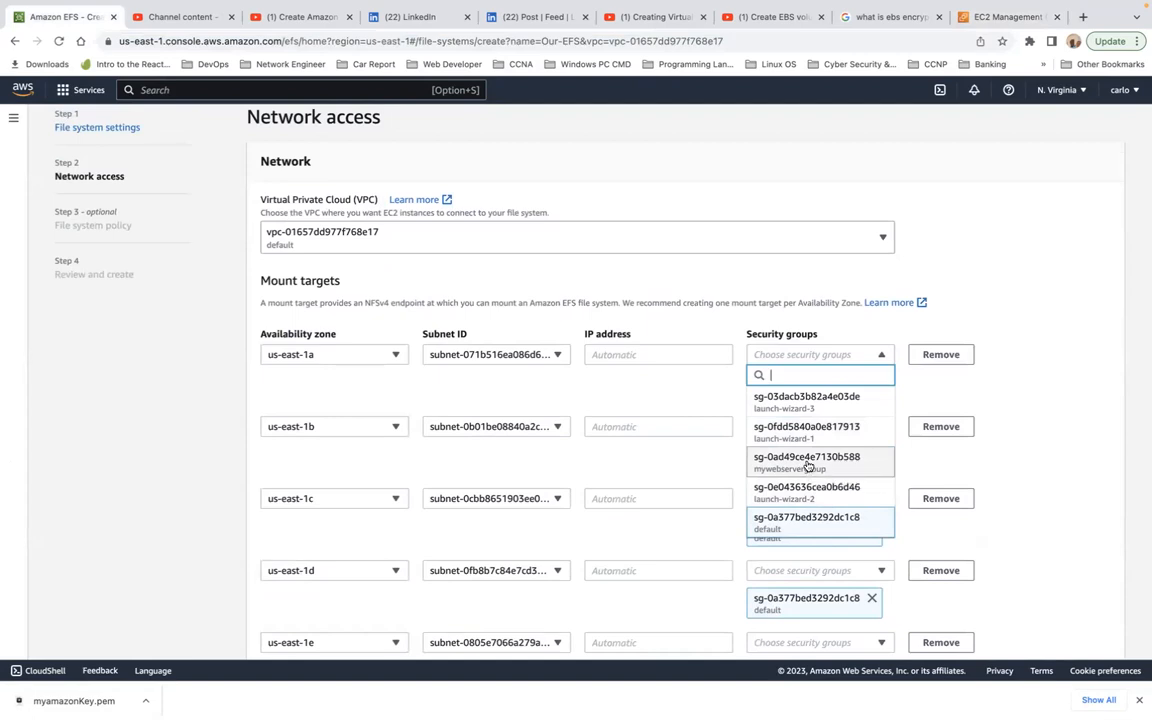
left_click(808, 466)
left_click(808, 466)
left_click(965, 391)
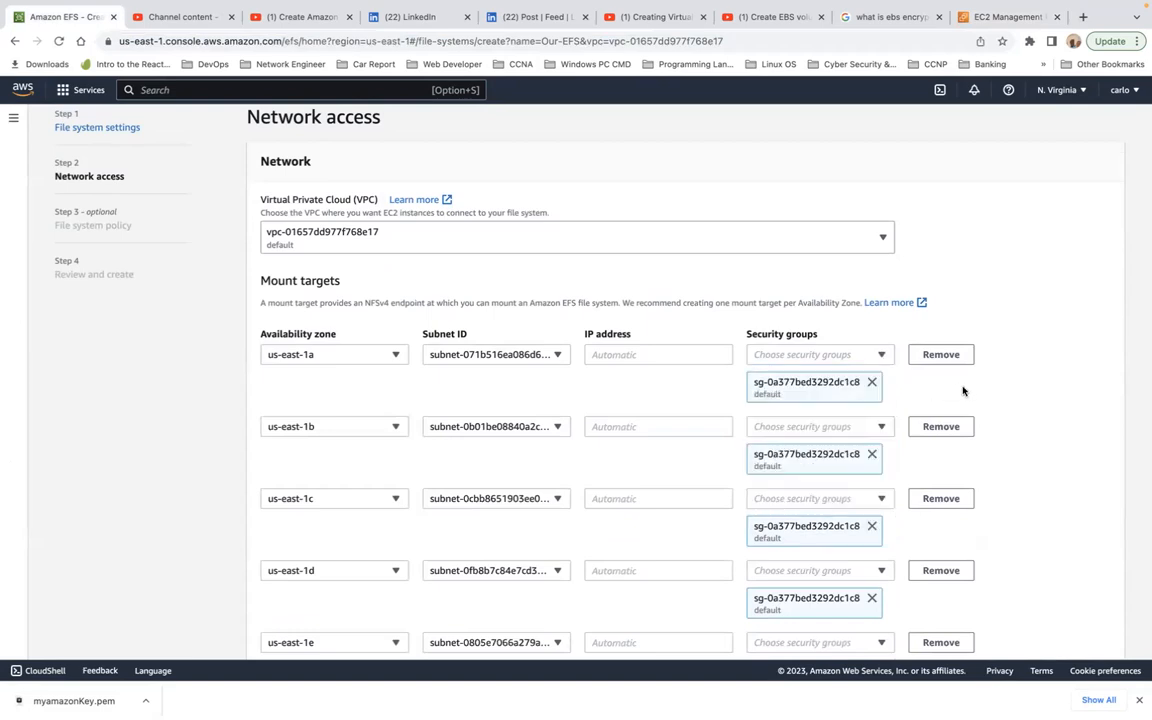
Step: Replace the default security group of the us-east-1a mount target with mywebservergroup
left_click(872, 382)
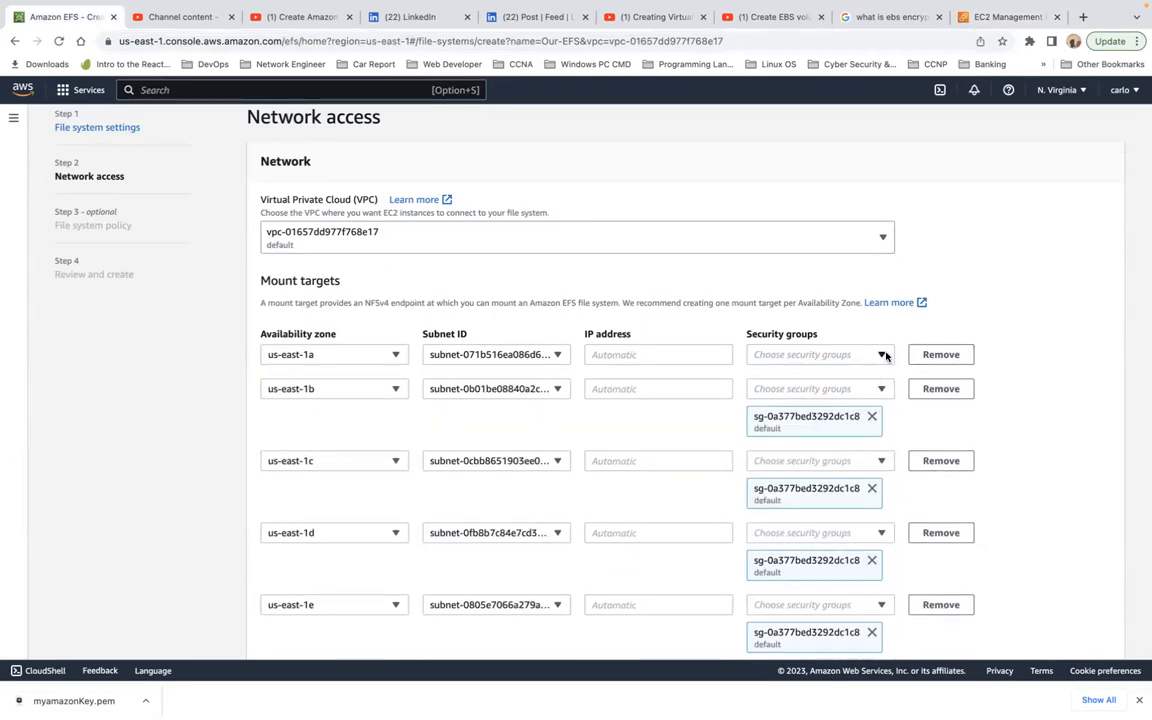
left_click(879, 355)
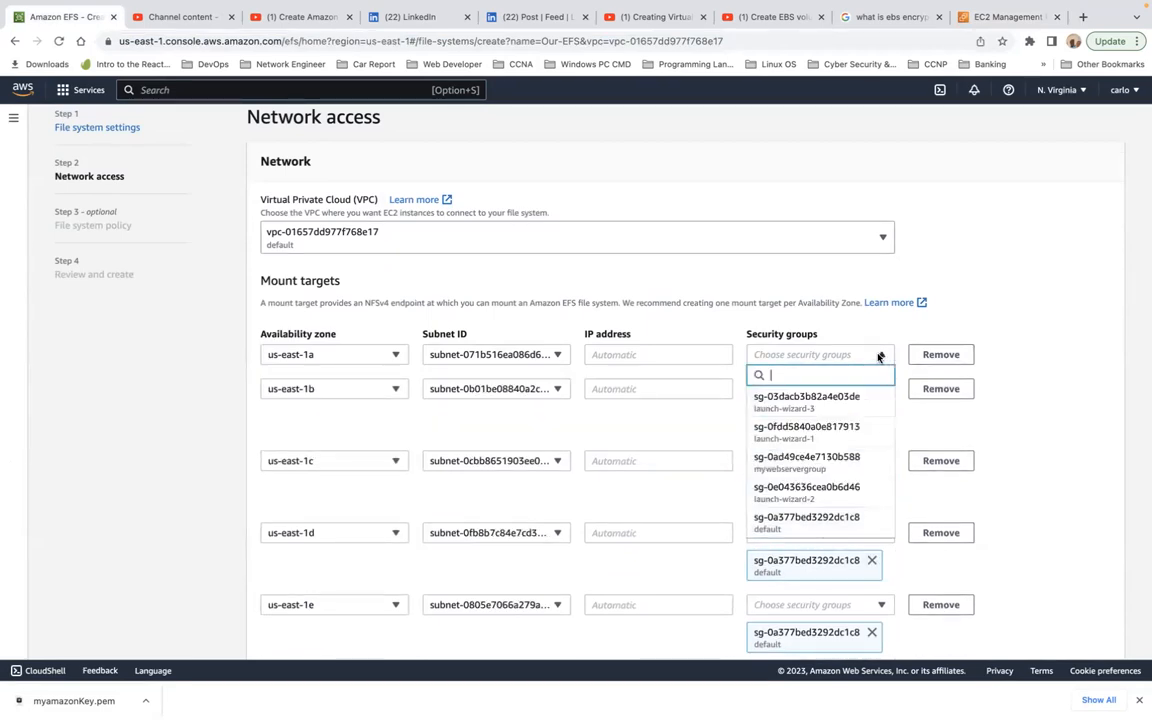
left_click(845, 462)
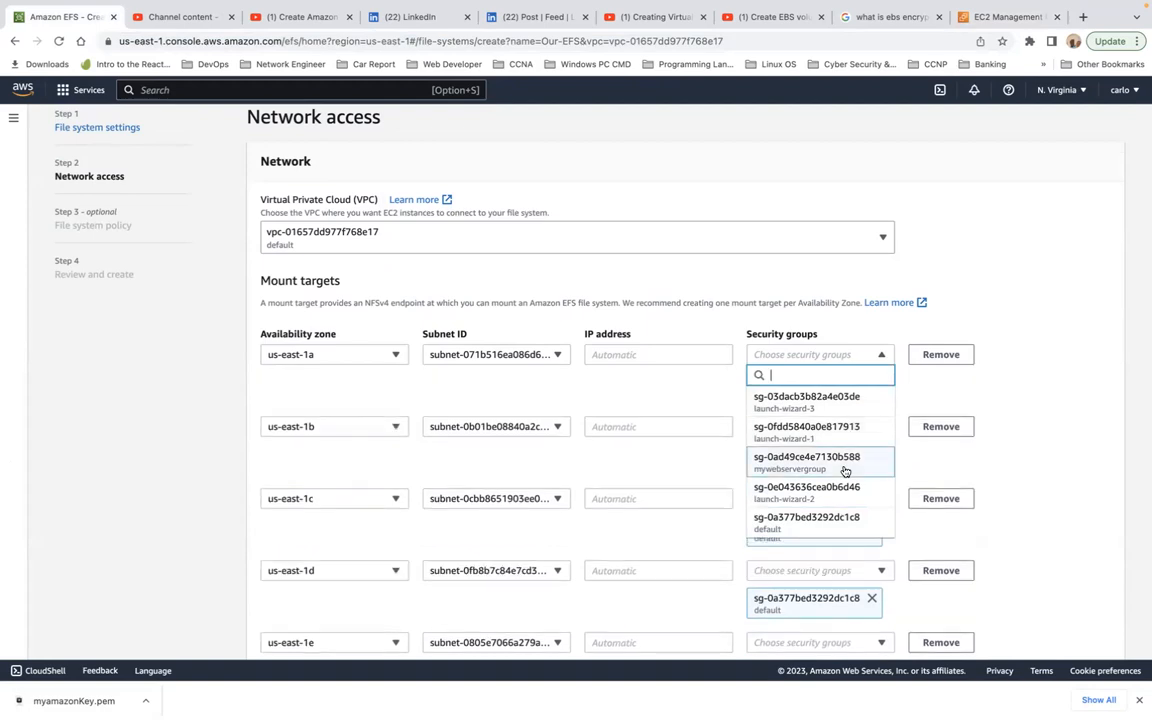
left_click(845, 470)
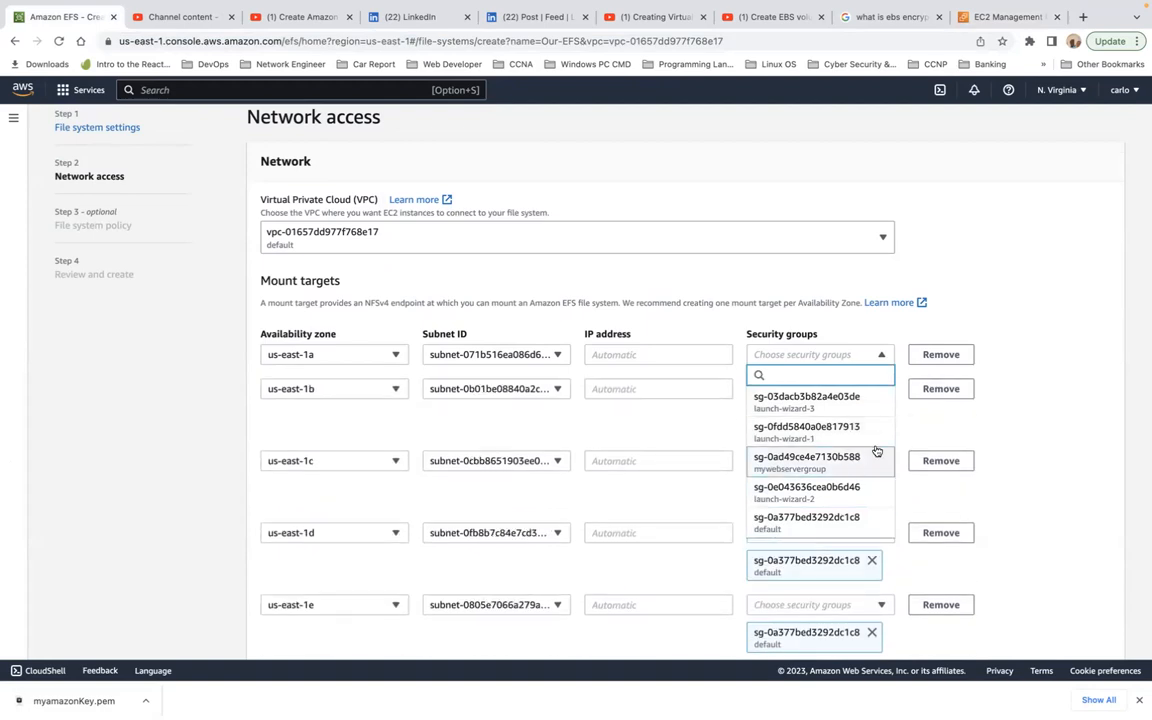
left_click(1040, 391)
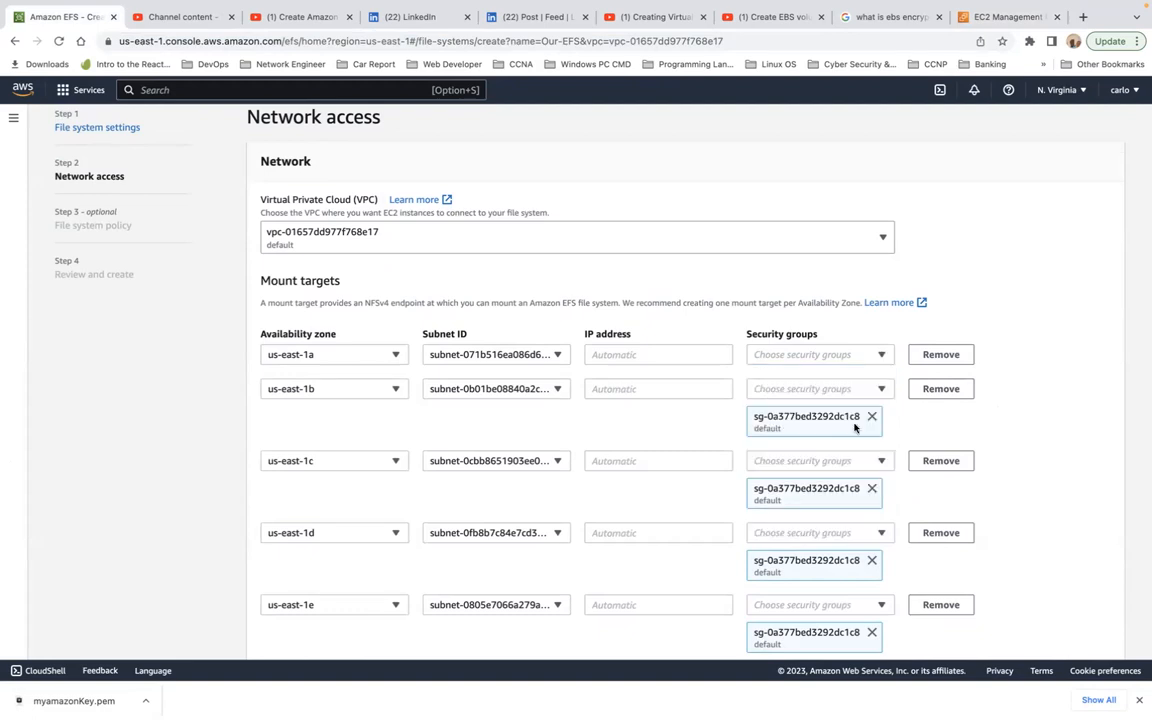
left_click(845, 360)
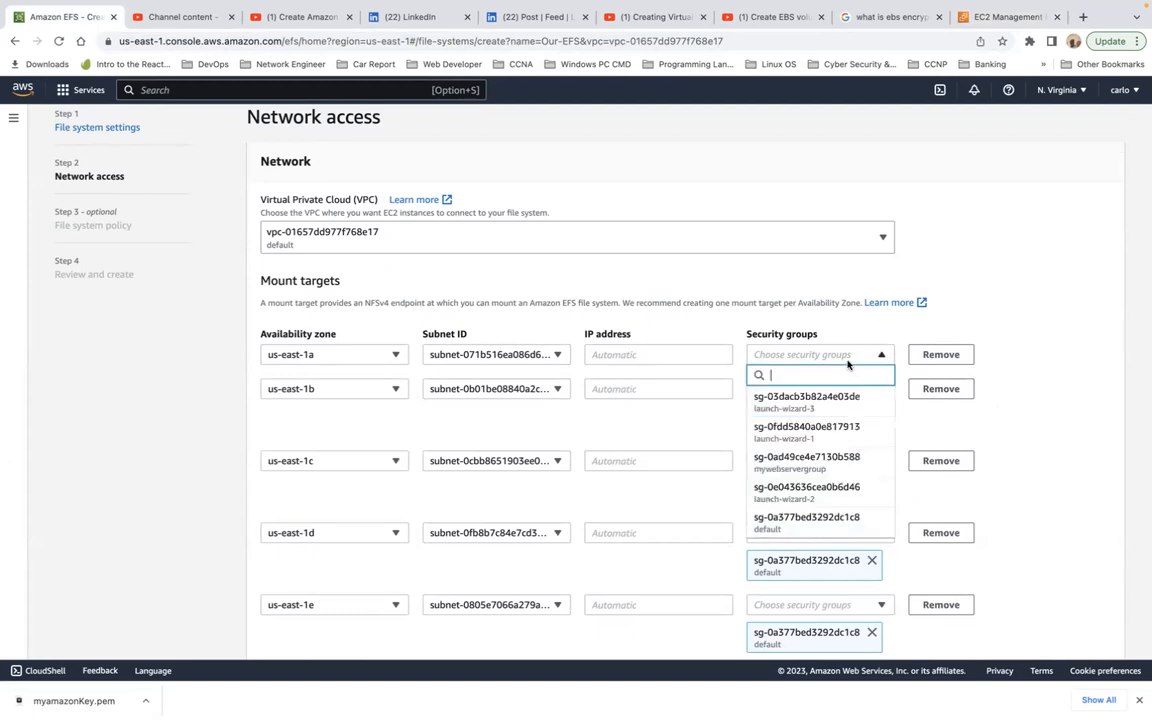
left_click(829, 473)
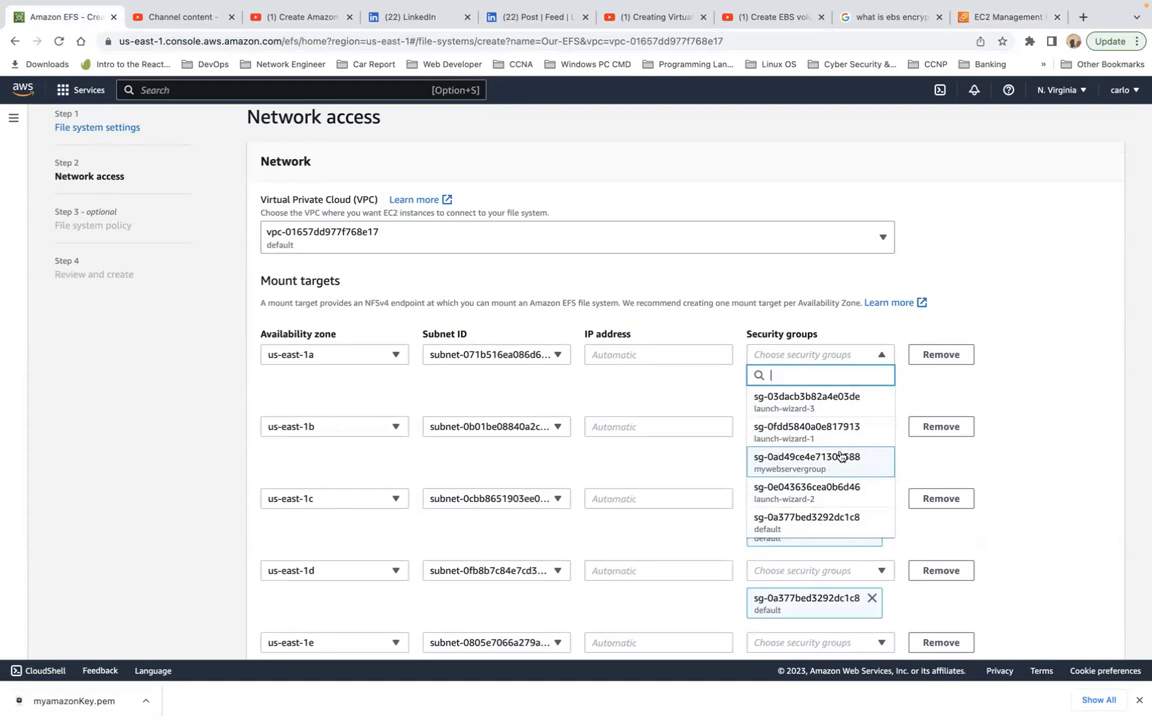
Step: Remove the us-east-1a mount target from the file system's network settings
left_click(1005, 380)
left_click(947, 360)
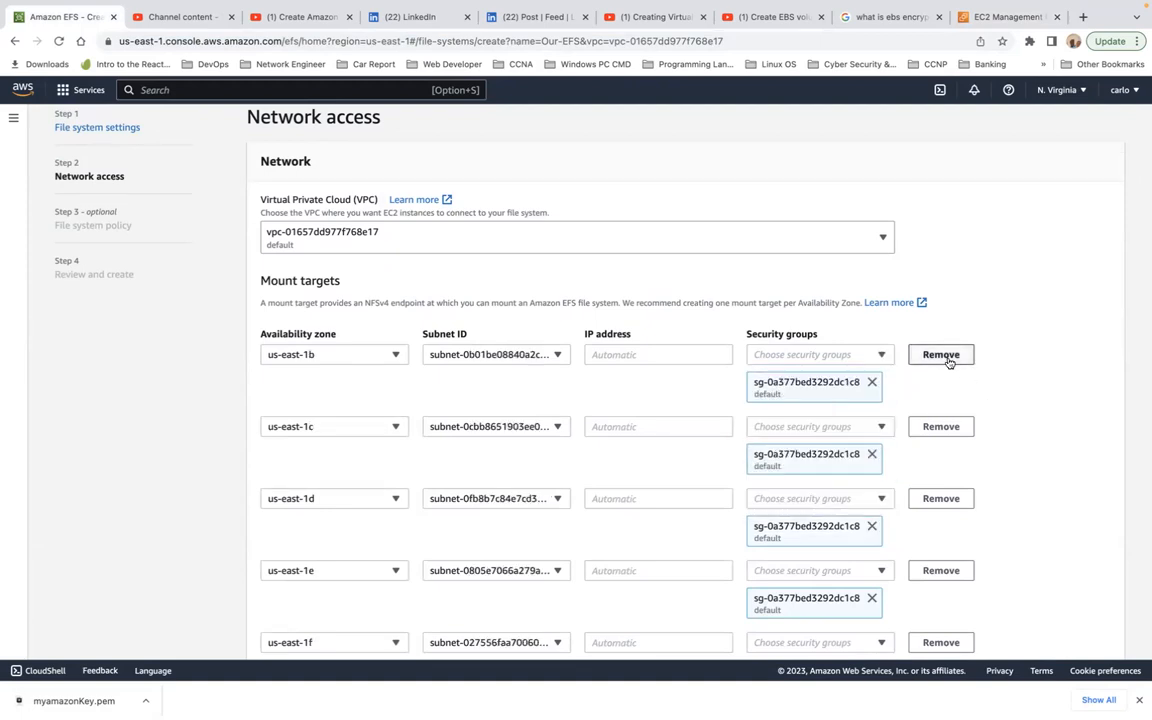
Step: Replace the default security group of the us-east-1b mount target with mywebservergroup
left_click(855, 357)
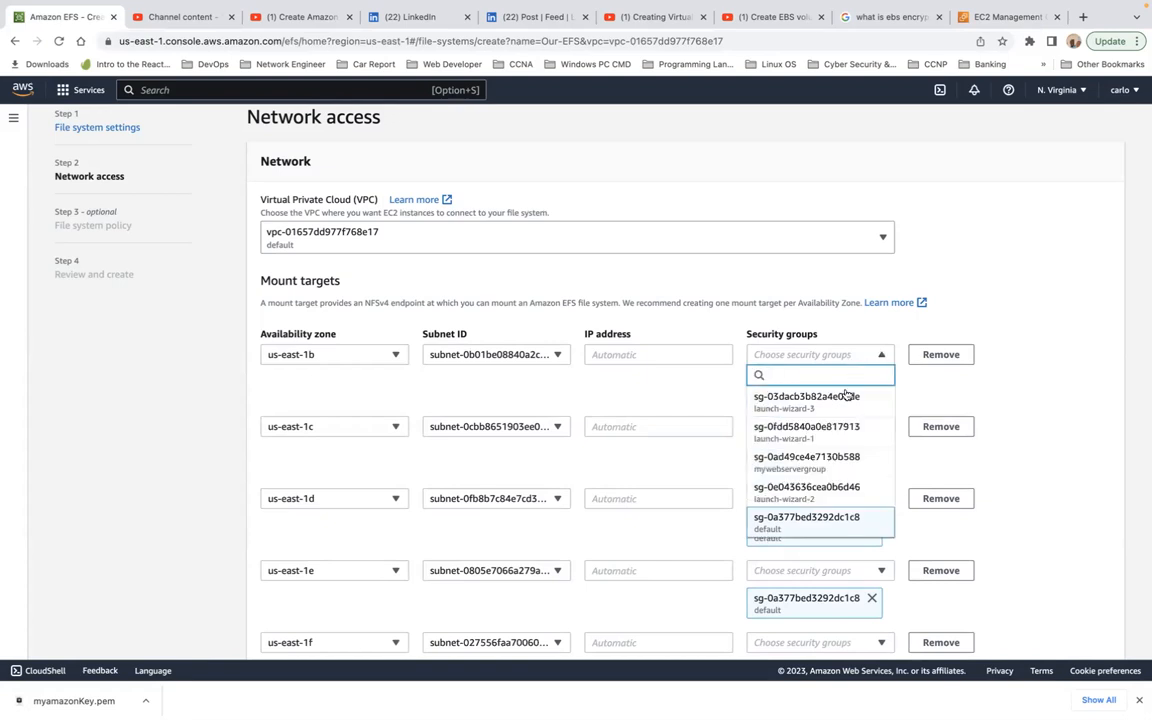
left_click(832, 461)
left_click(970, 407)
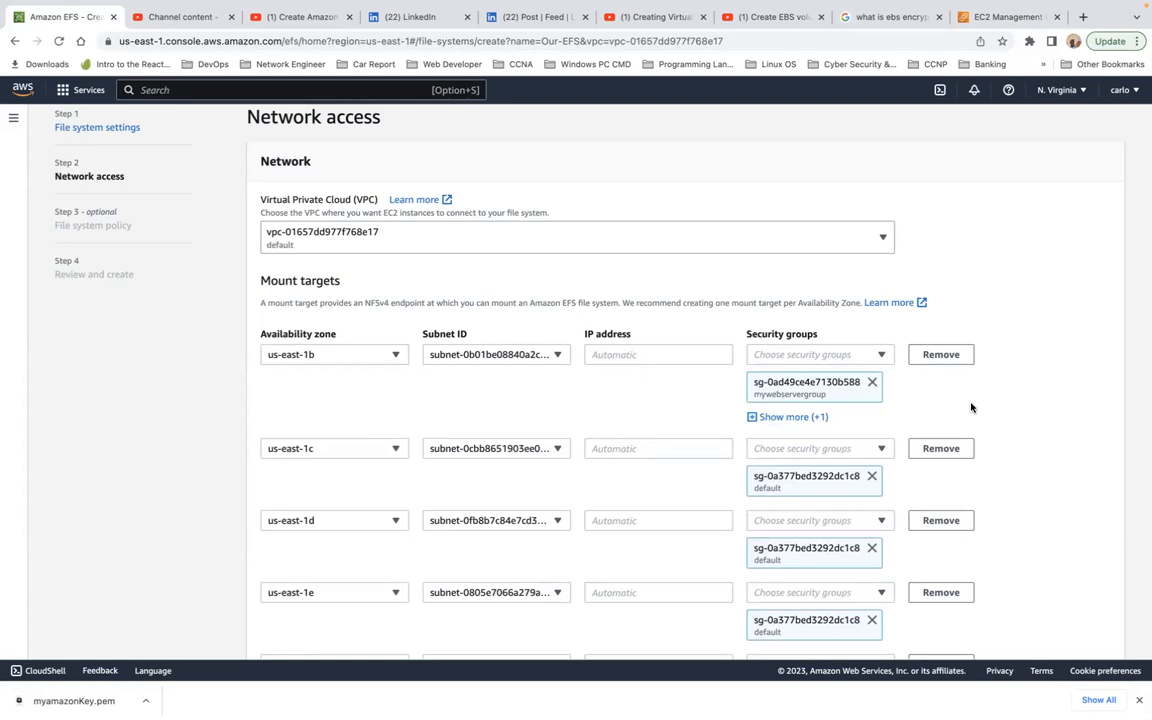
left_click(754, 418)
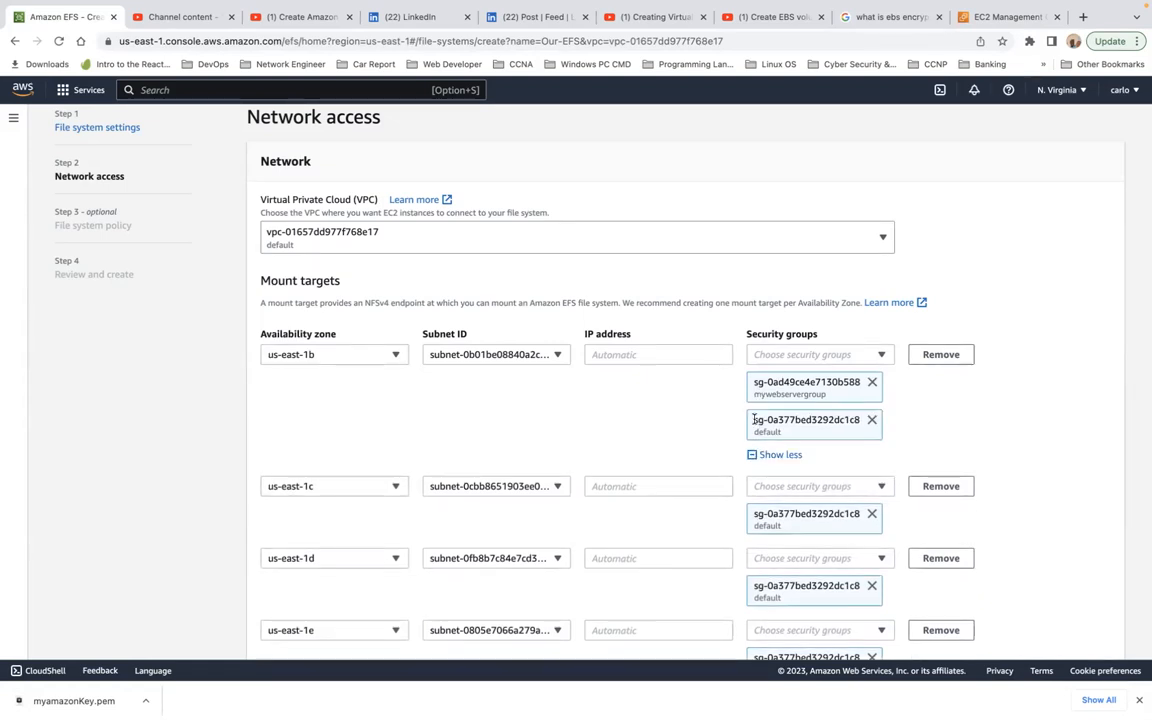
left_click(872, 420)
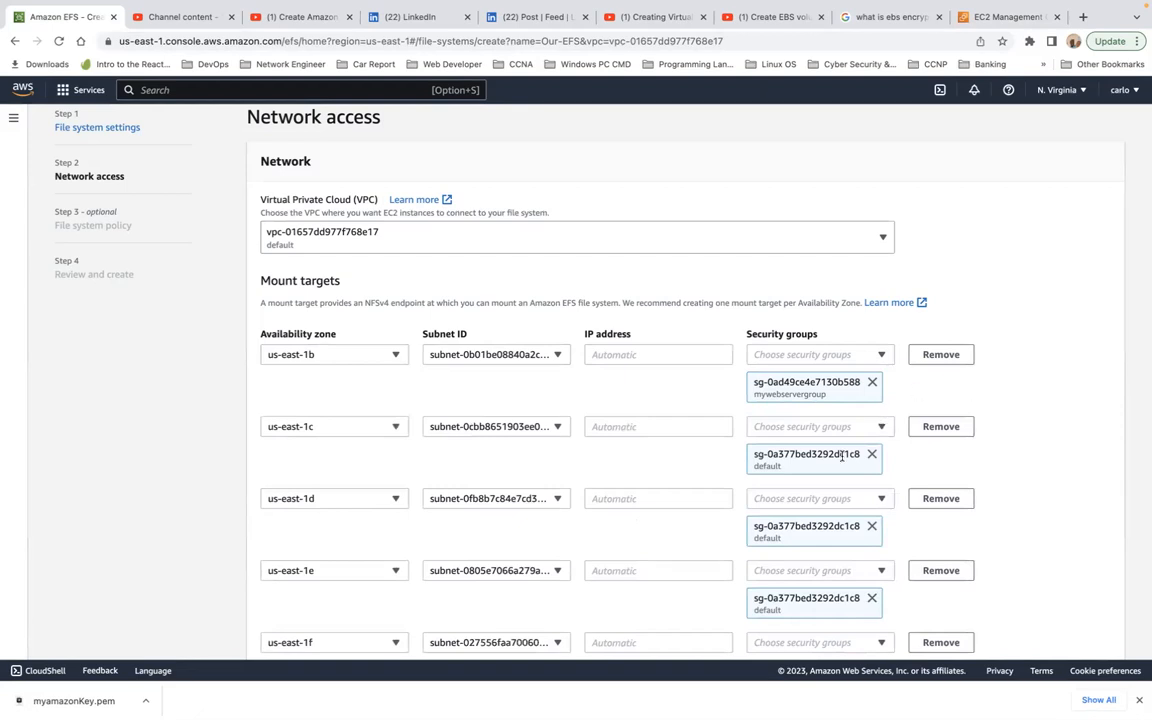
Step: Replace the default security group of the us-east-1c mount target with mywebservergroup
scroll(830, 470, "down", 1)
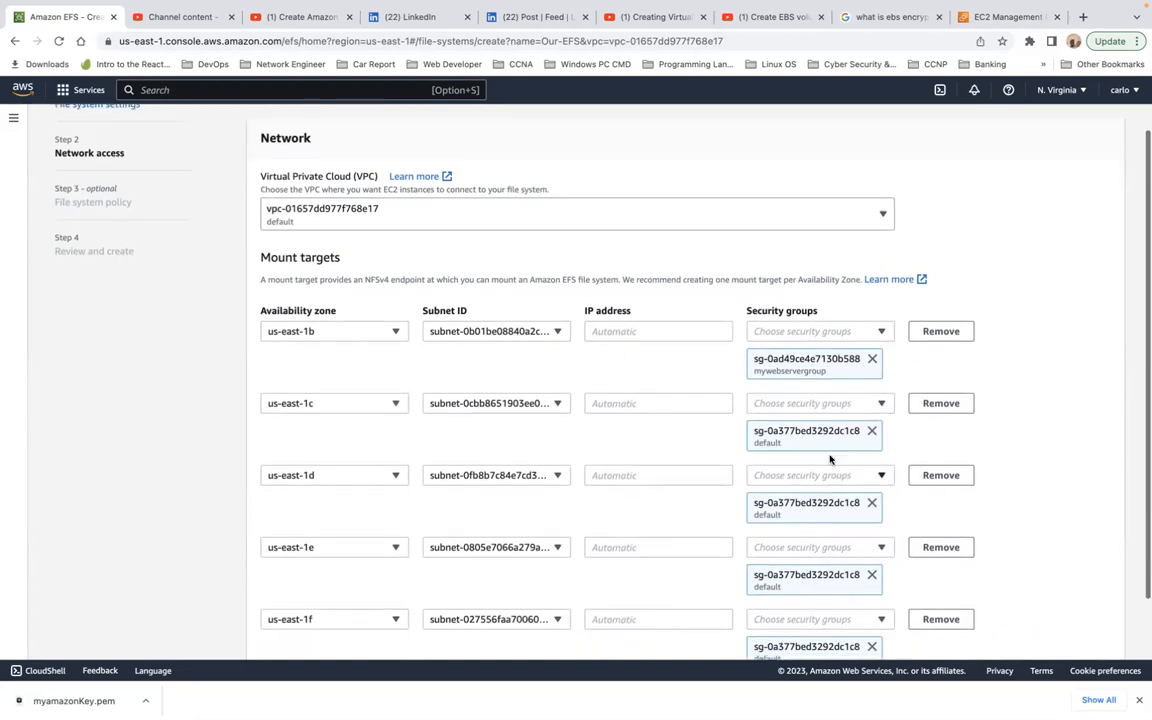
left_click(838, 404)
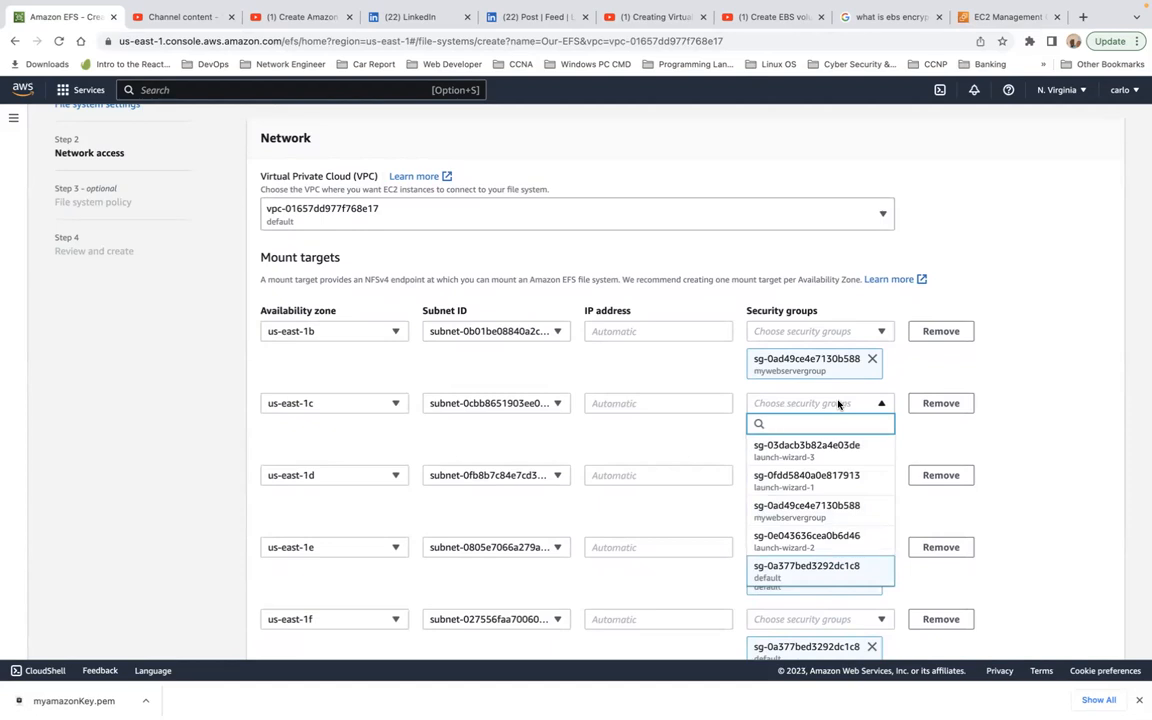
left_click(816, 515)
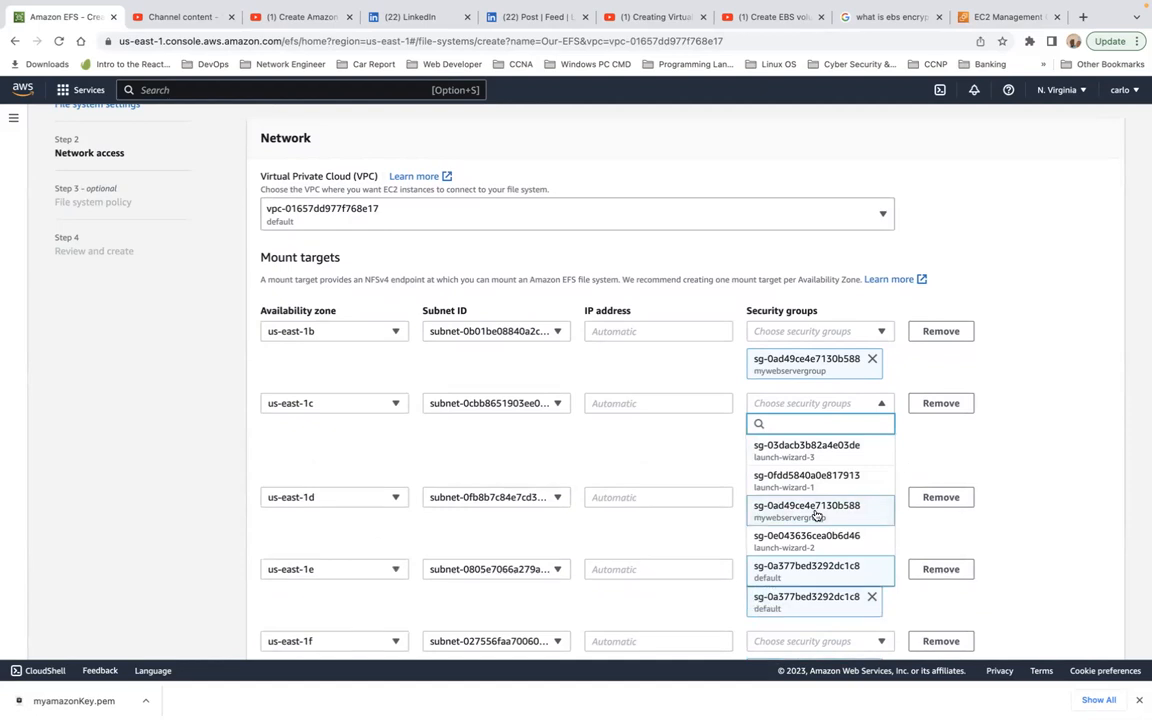
left_click(965, 470)
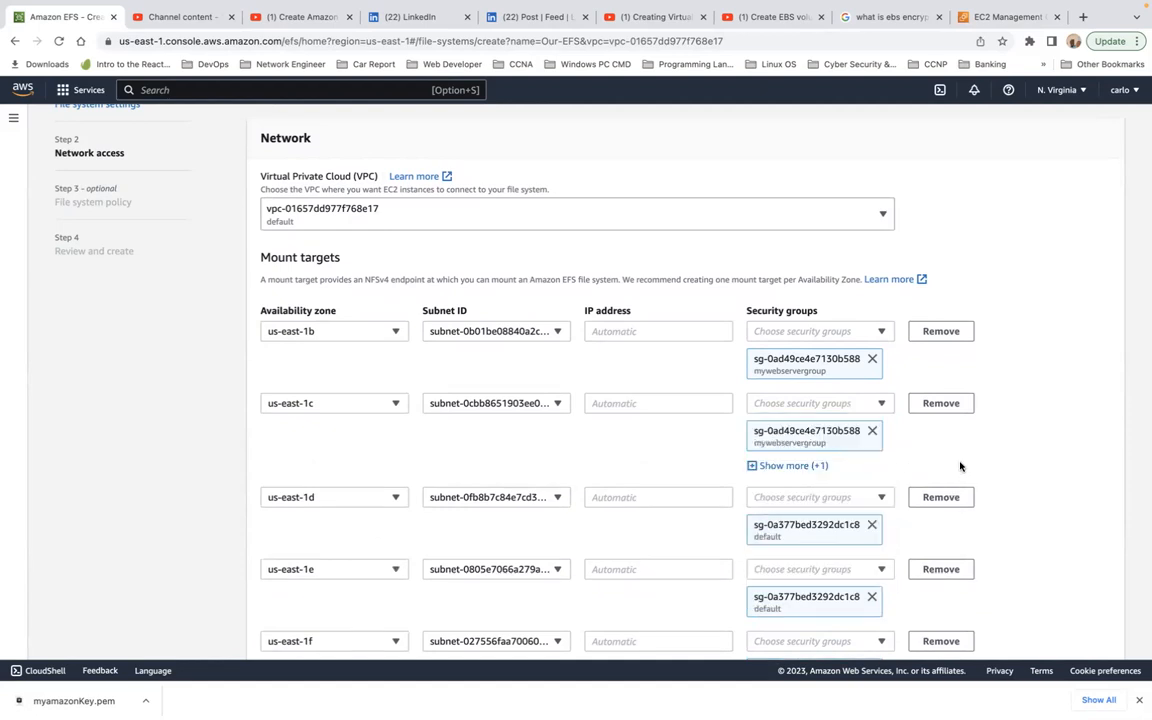
left_click(791, 465)
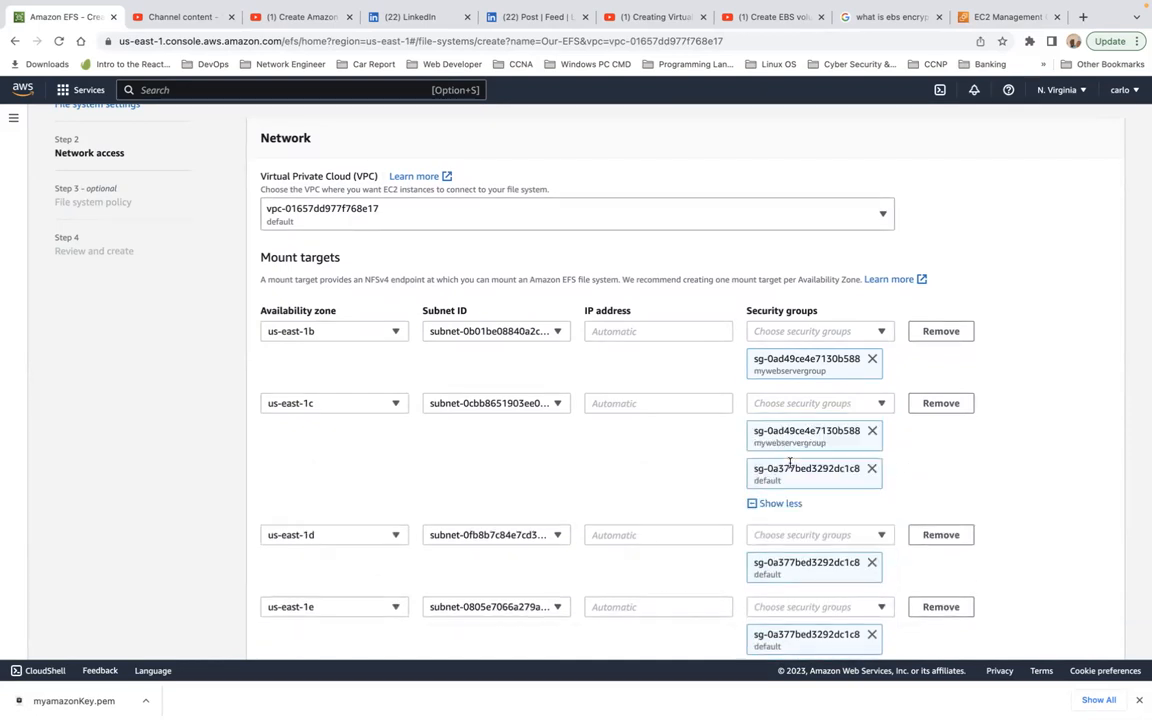
left_click(872, 469)
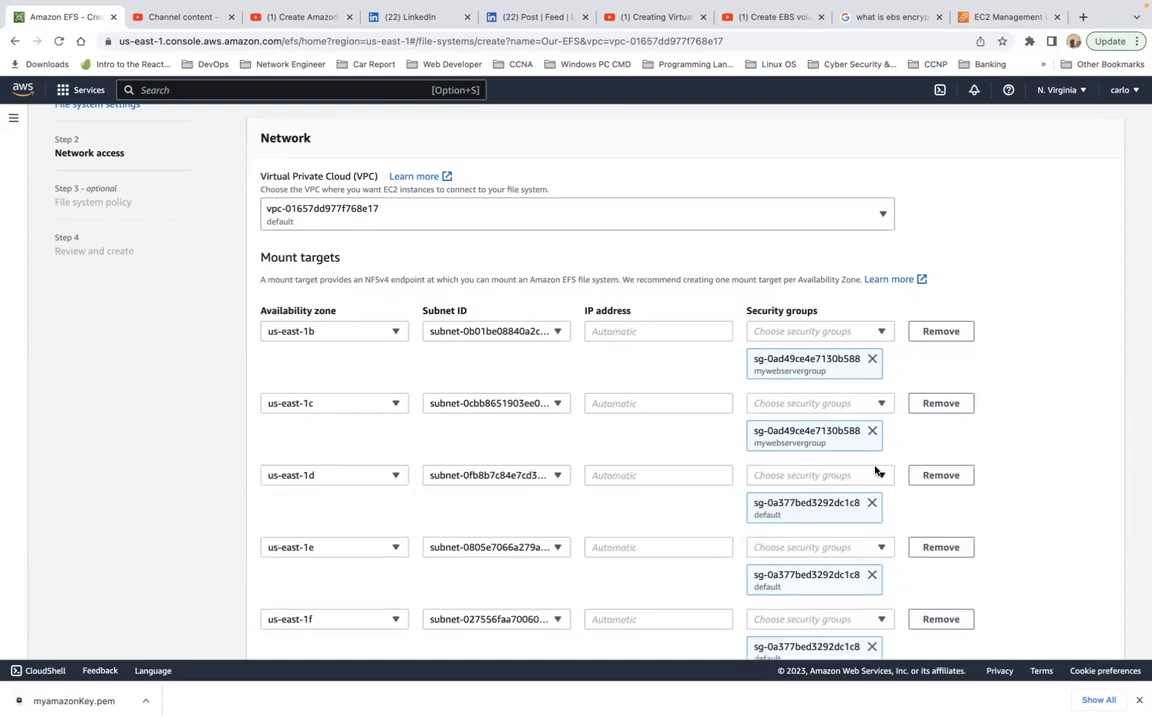
Step: Replace the default security group of the us-east-1d mount target with mywebservergroup
scroll(875, 468, "down", 2)
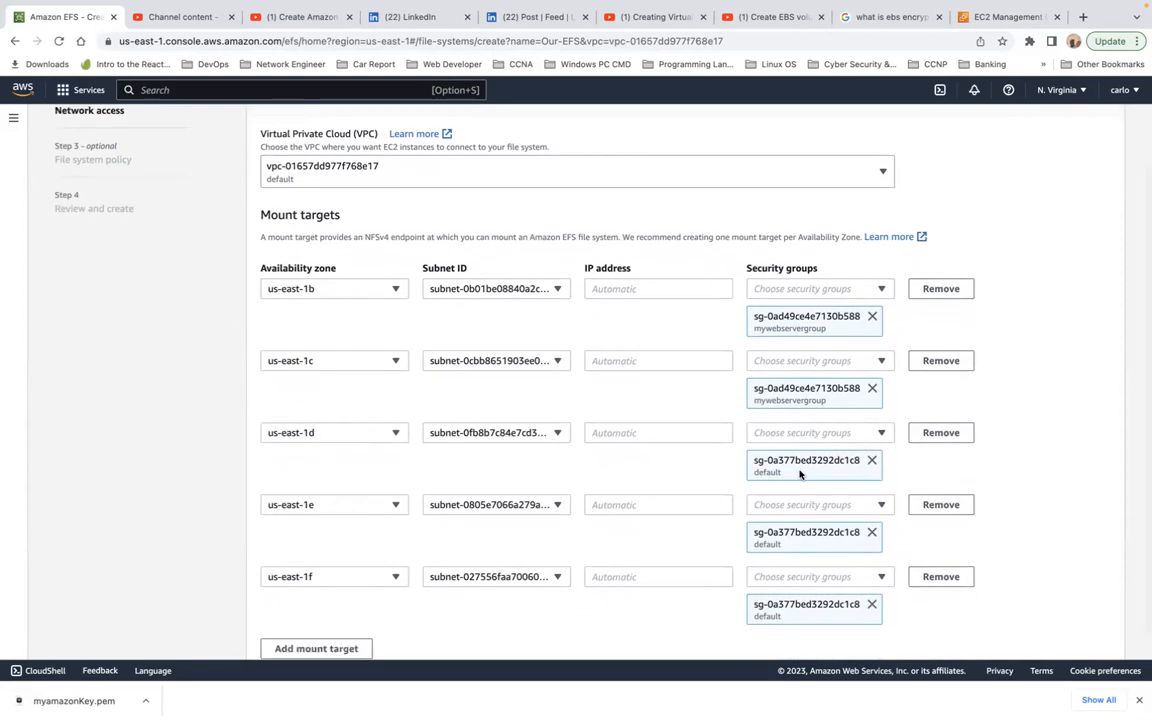
left_click(880, 434)
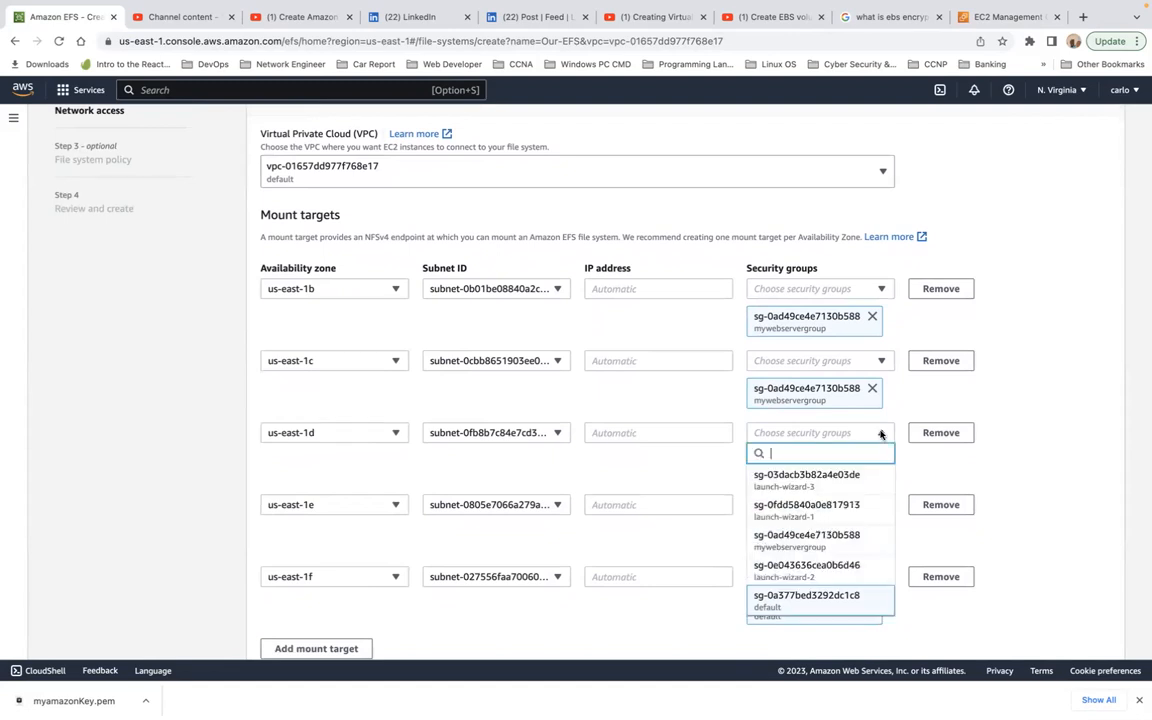
left_click(842, 545)
left_click(960, 462)
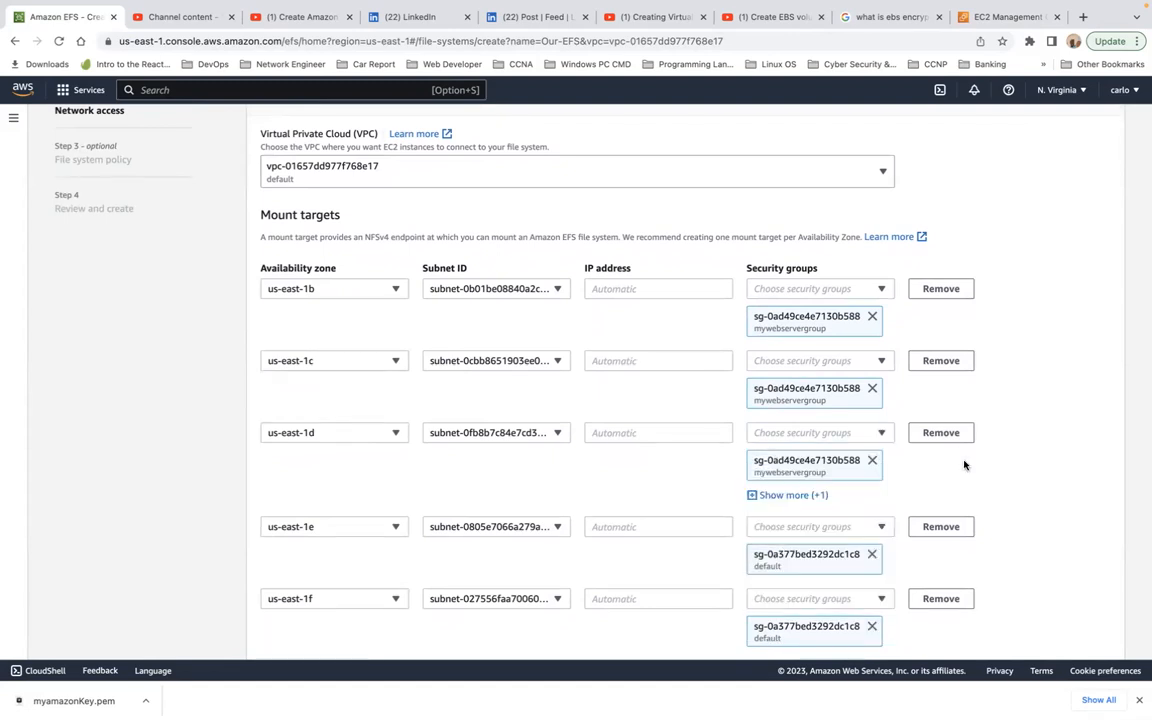
left_click(820, 494)
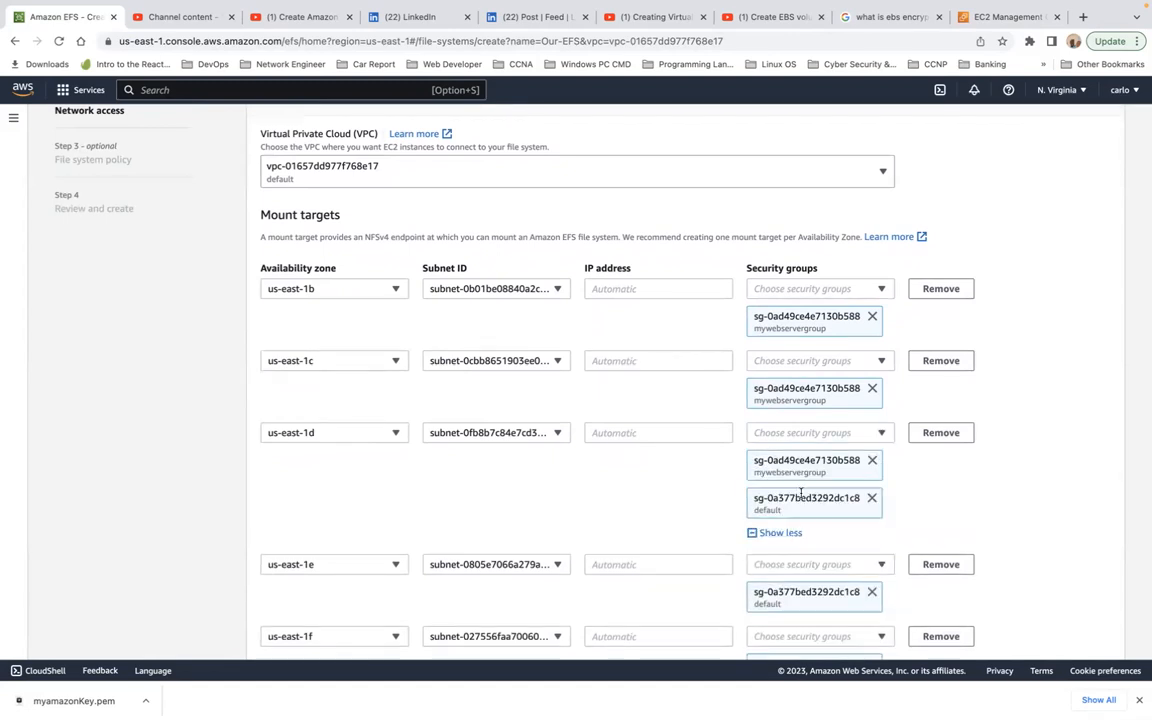
left_click(871, 498)
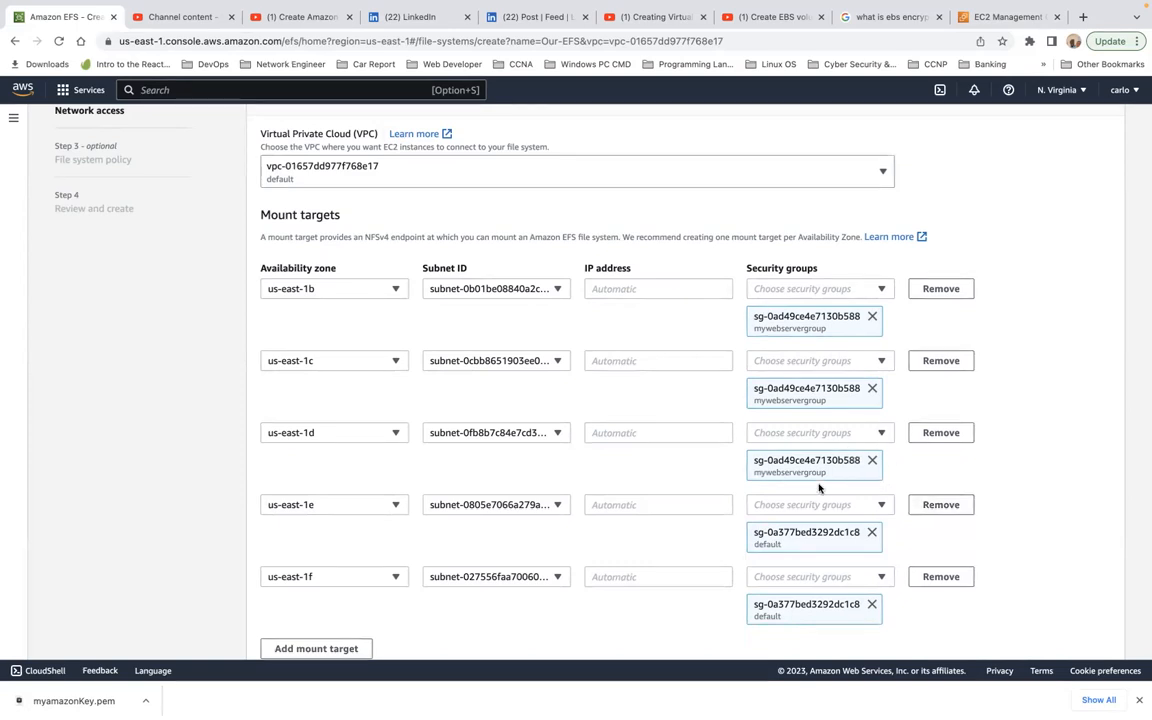
Step: Accept the network access settings and skip the optional file system policy to reach the final review
scroll(819, 487, "down", 2)
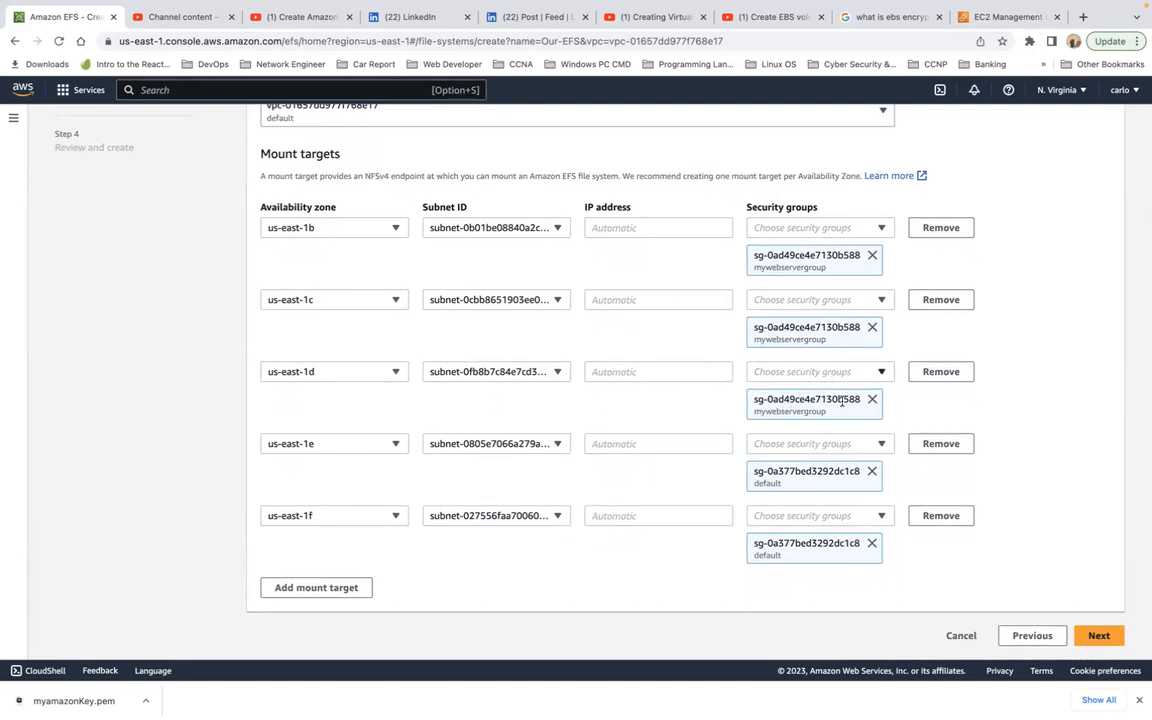
left_click(1099, 637)
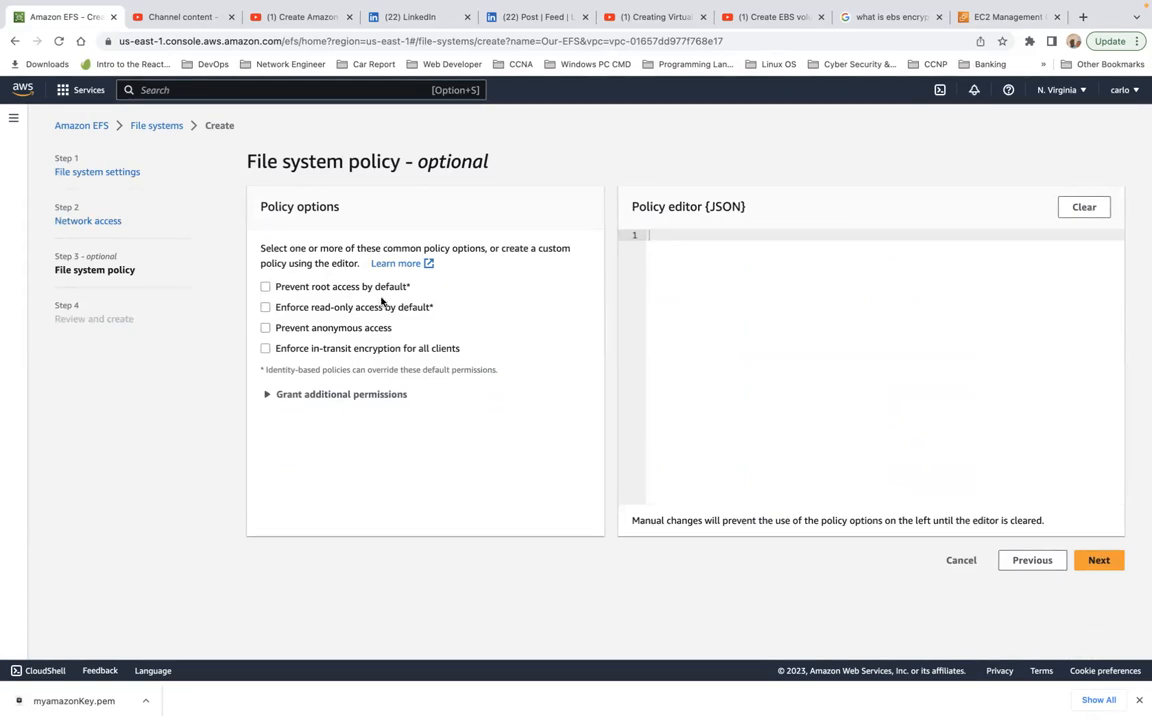
left_click(1099, 562)
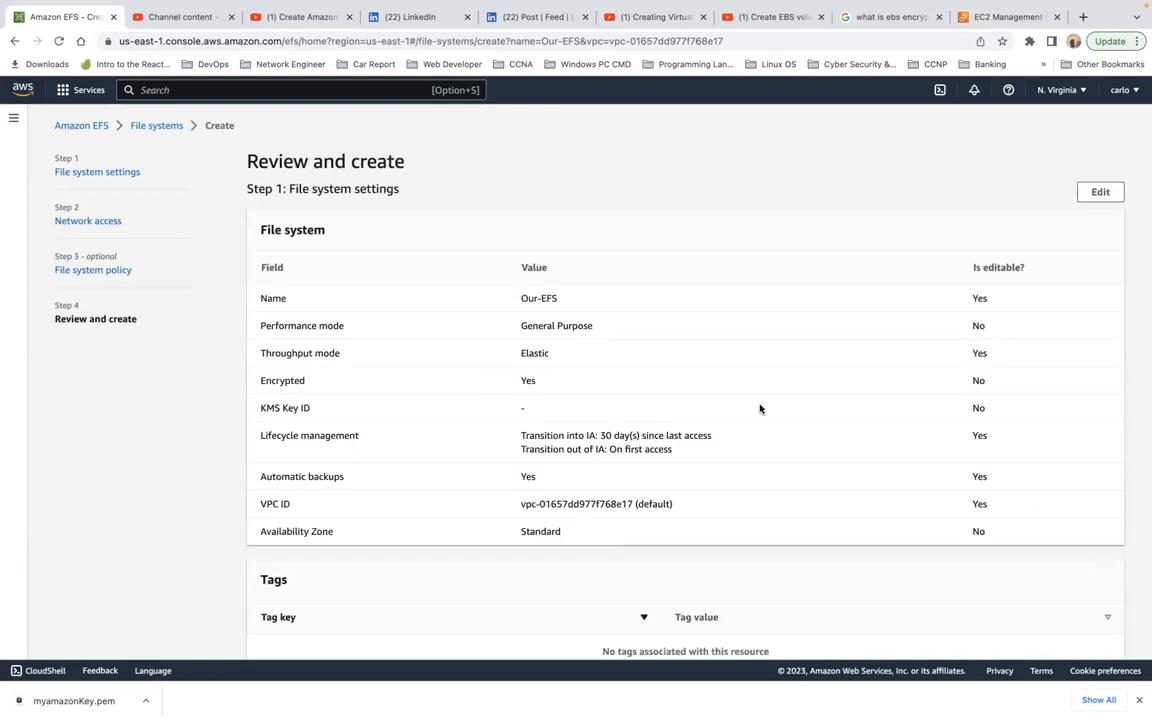
Step: Review the complete configuration summary of Our-EFS and create the file system
scroll(481, 365, "down", 15)
scroll(481, 365, "up", 10)
scroll(482, 362, "up", 3)
scroll(482, 362, "down", 9)
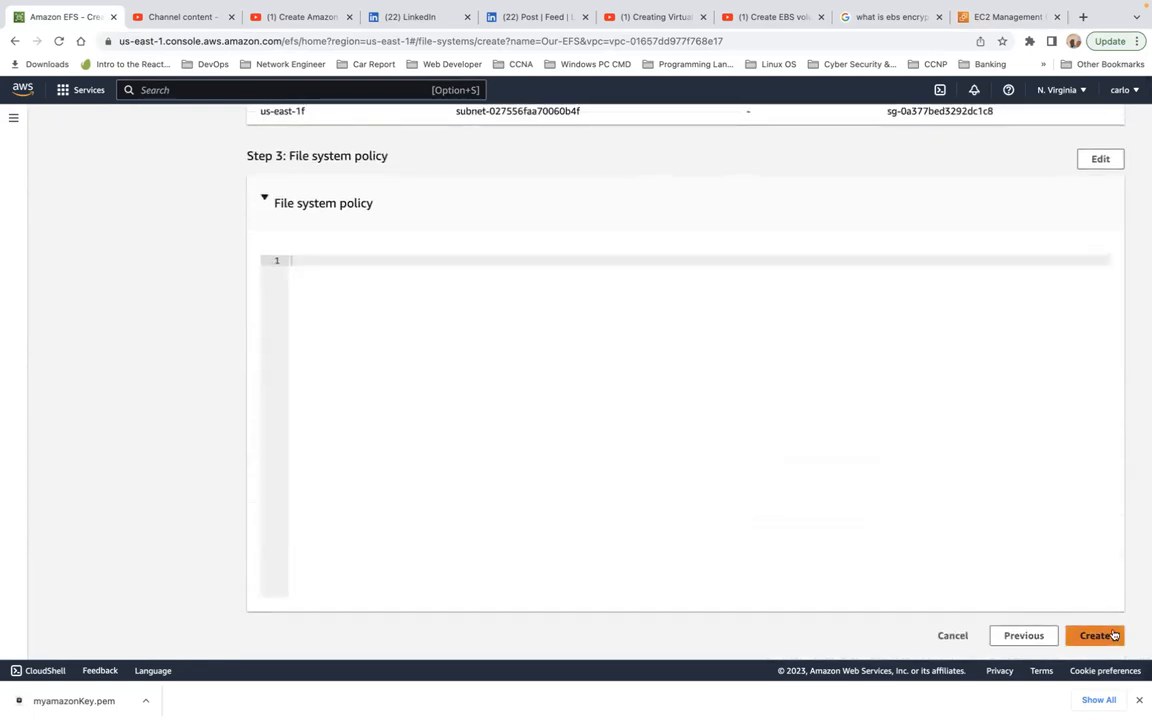
left_click(1096, 634)
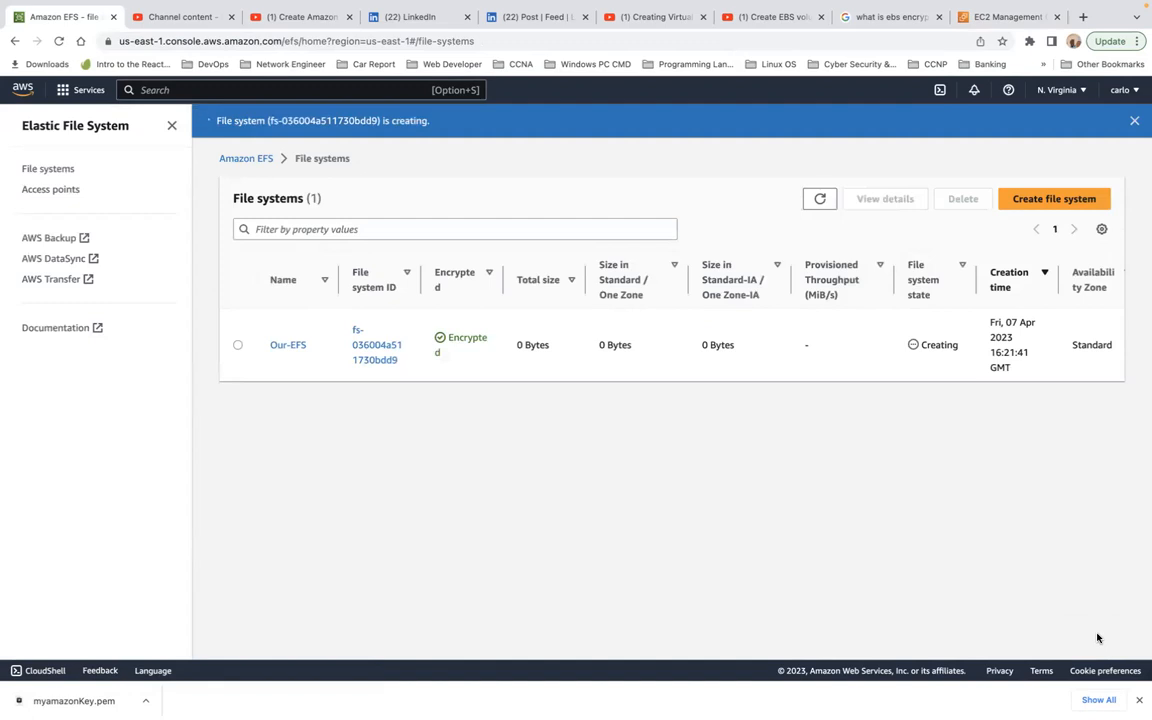
Step: Open the Our-EFS file system's details and examine its performance mode and throughput mode
left_click(286, 346)
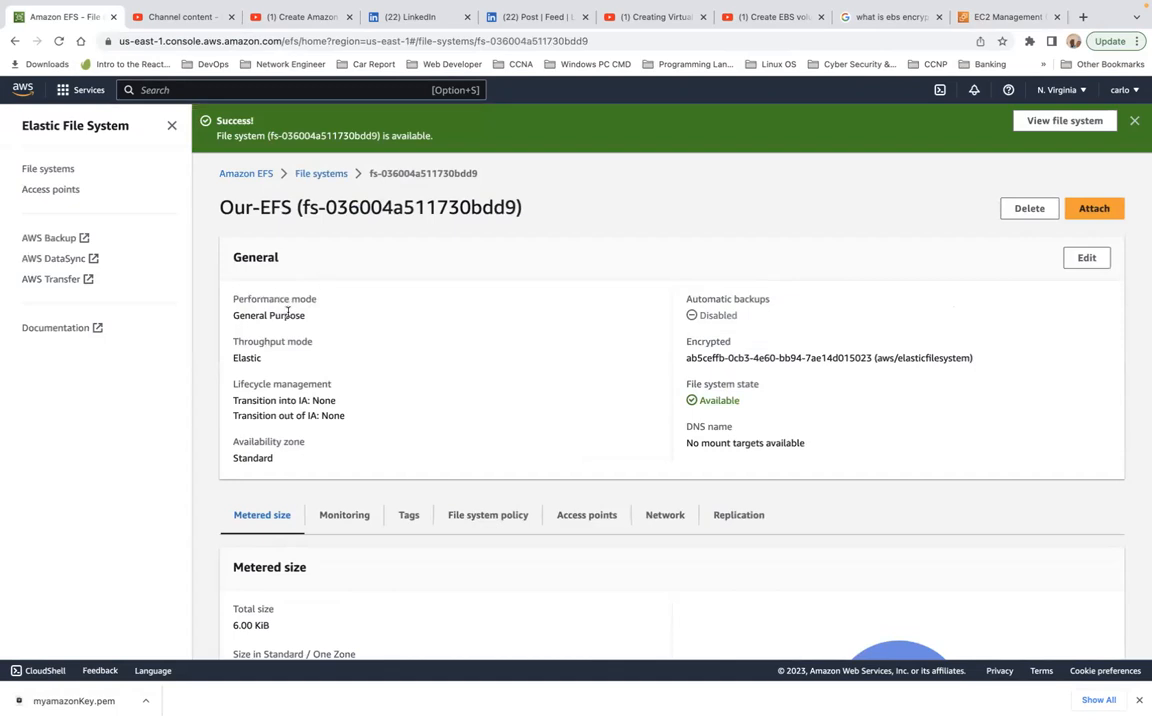
triple_click(292, 312)
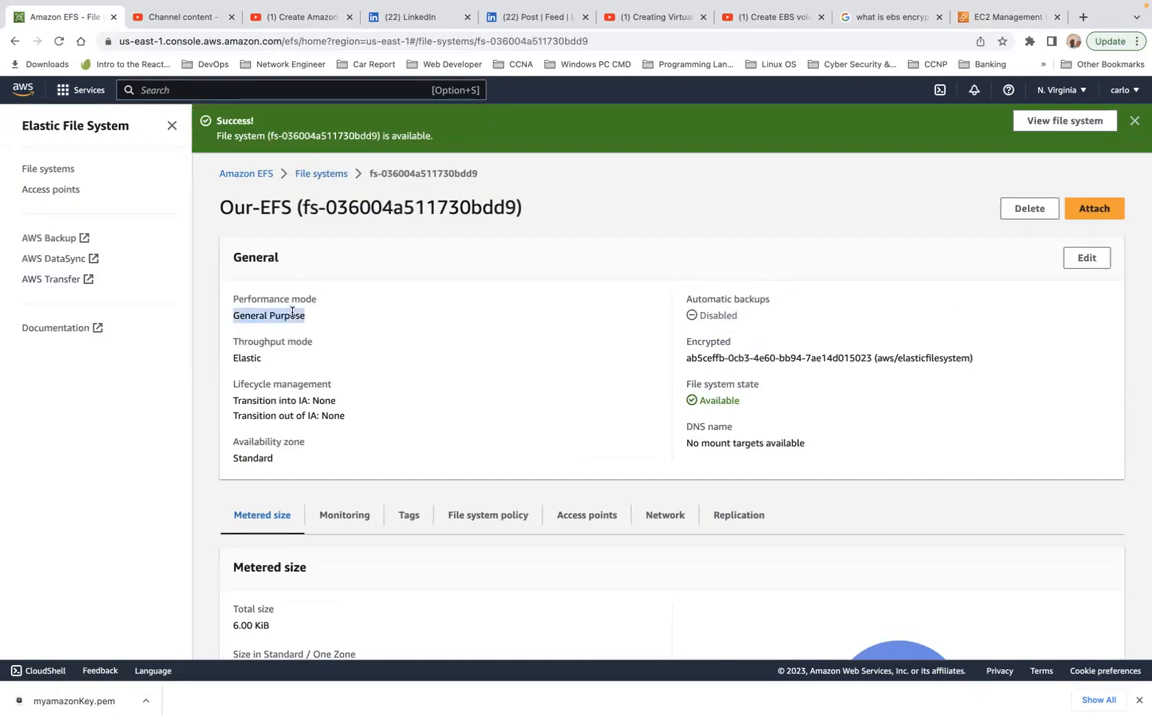
left_click(251, 369)
double_click(252, 358)
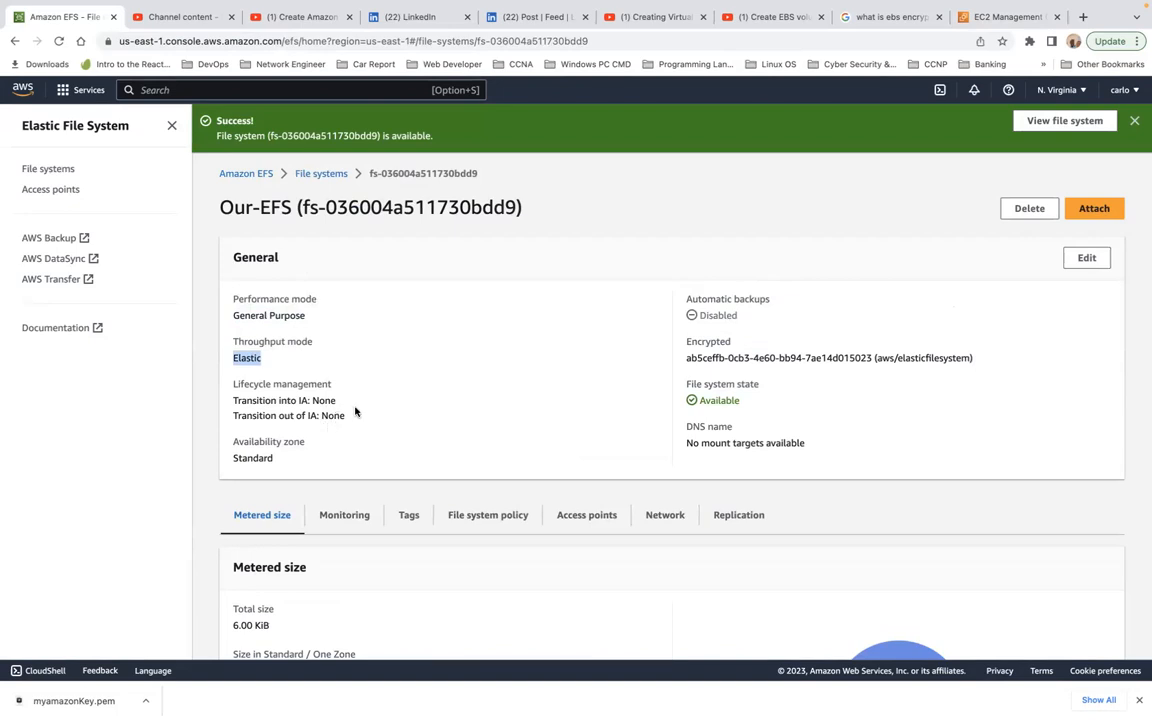
Step: Check the Transition into IA choices in the file system's edit settings, keep 30 day(s) since last access, and return to its details without saving
left_click(1082, 259)
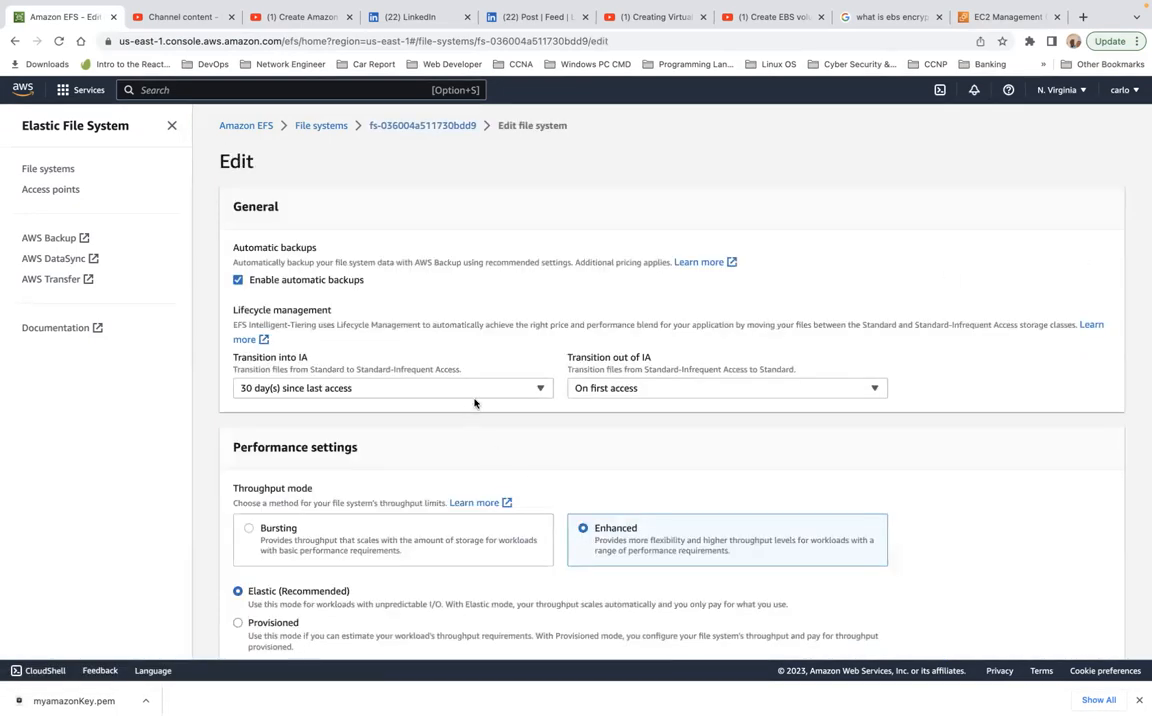
left_click(486, 390)
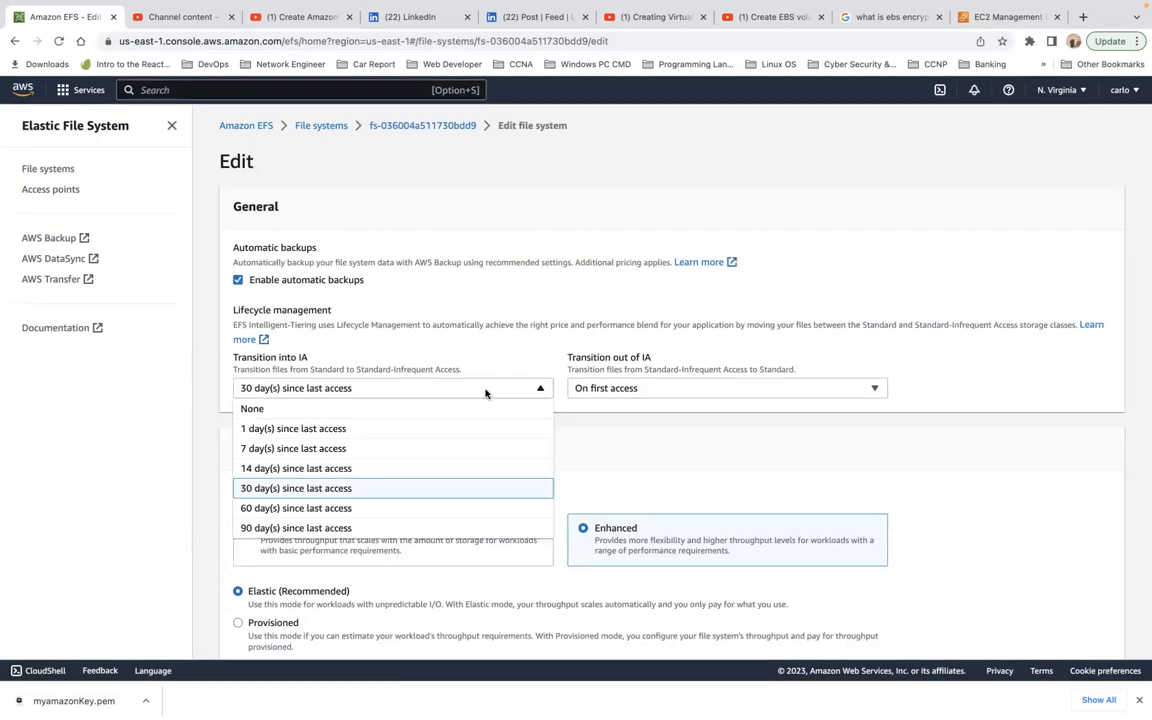
left_click(377, 489)
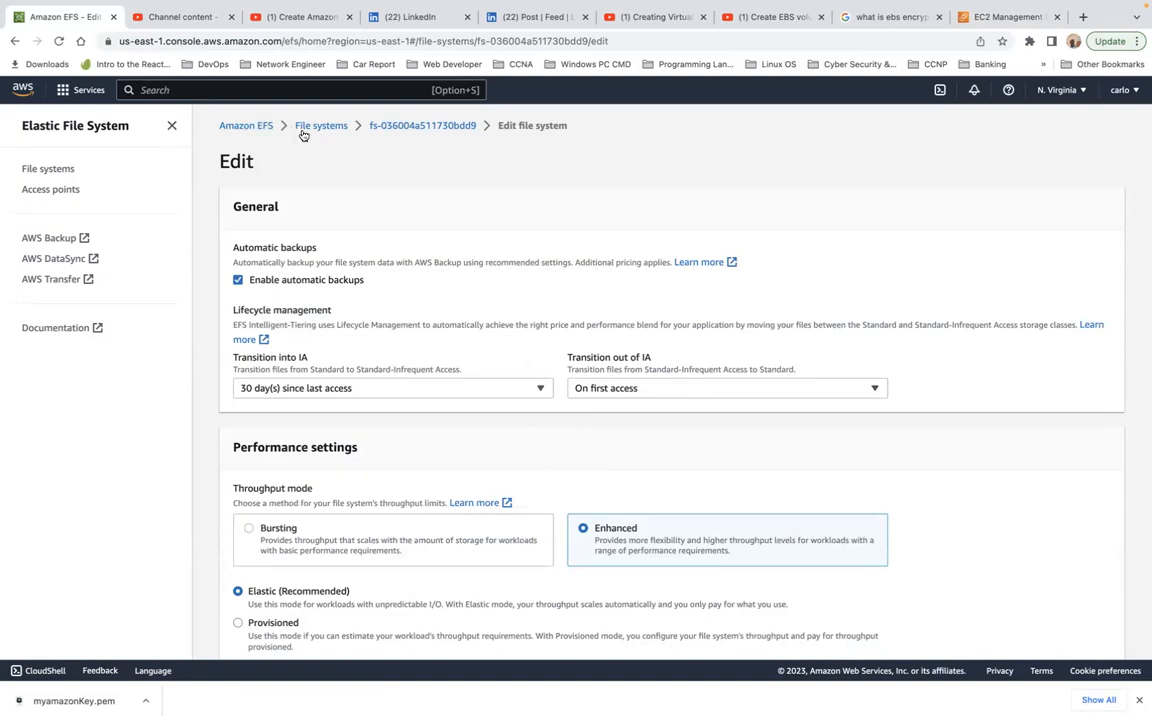
left_click(391, 126)
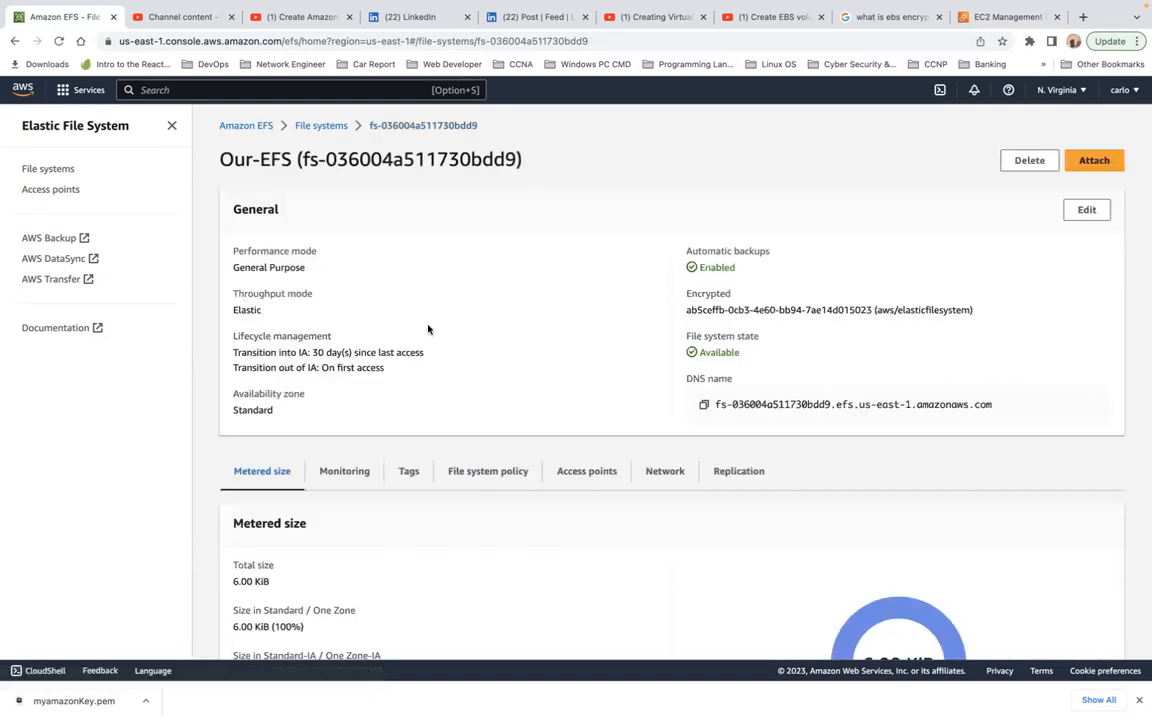
Step: Examine the file system's metered size and open its monitoring metrics
scroll(528, 387, "down", 2)
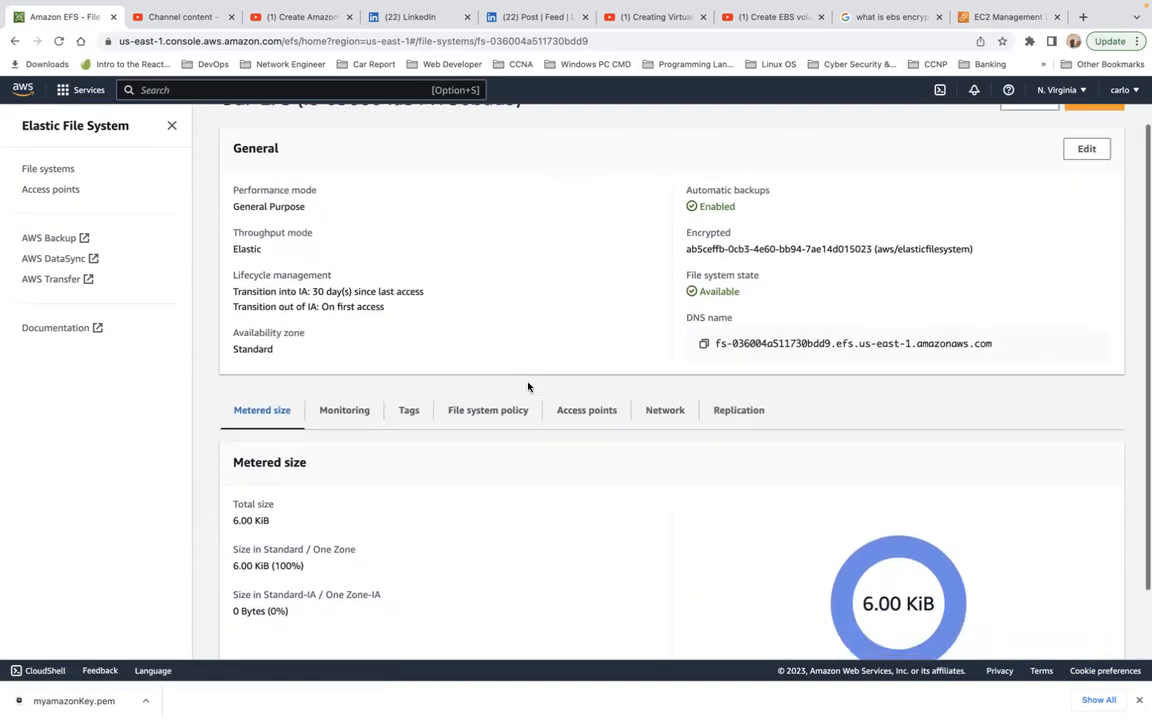
scroll(528, 387, "down", 3)
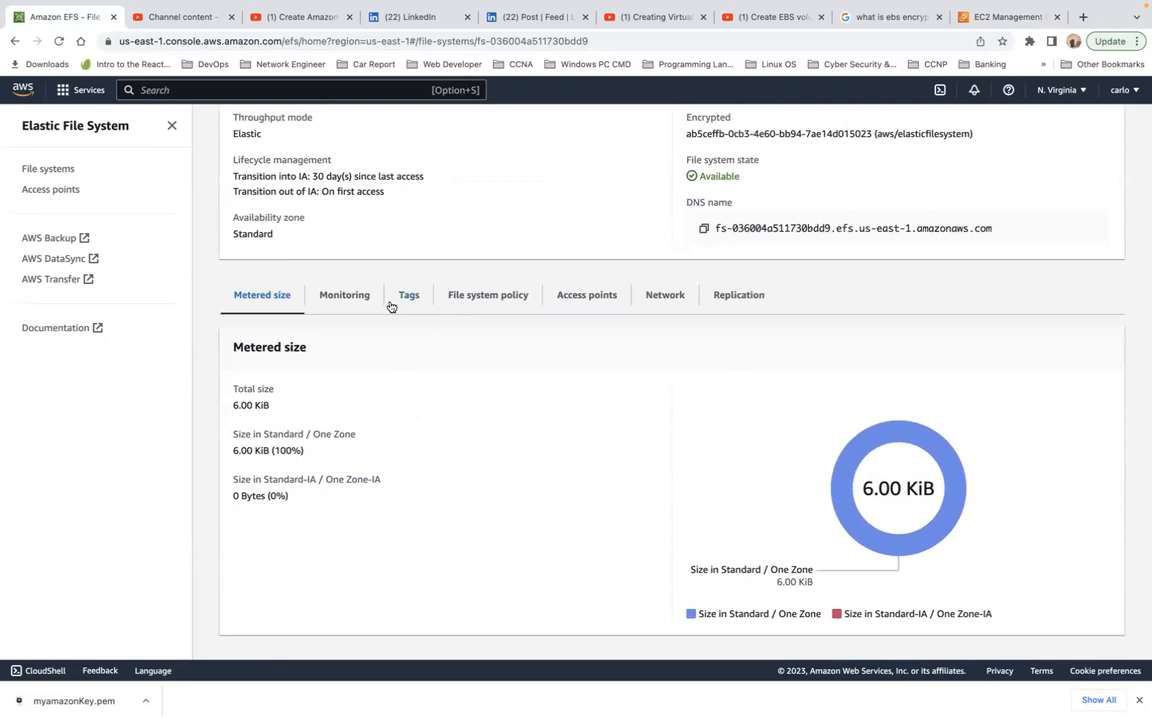
double_click(255, 404)
left_click(344, 296)
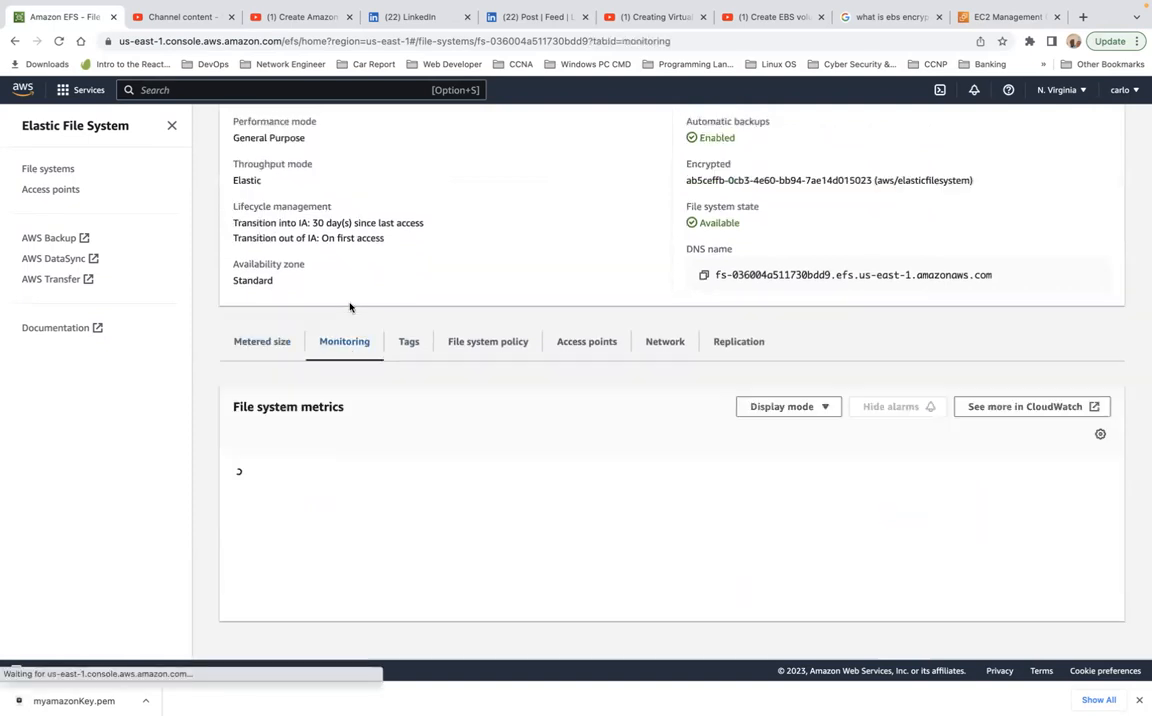
Step: Examine the tags, file system policy and access points of Our-EFS
left_click(407, 348)
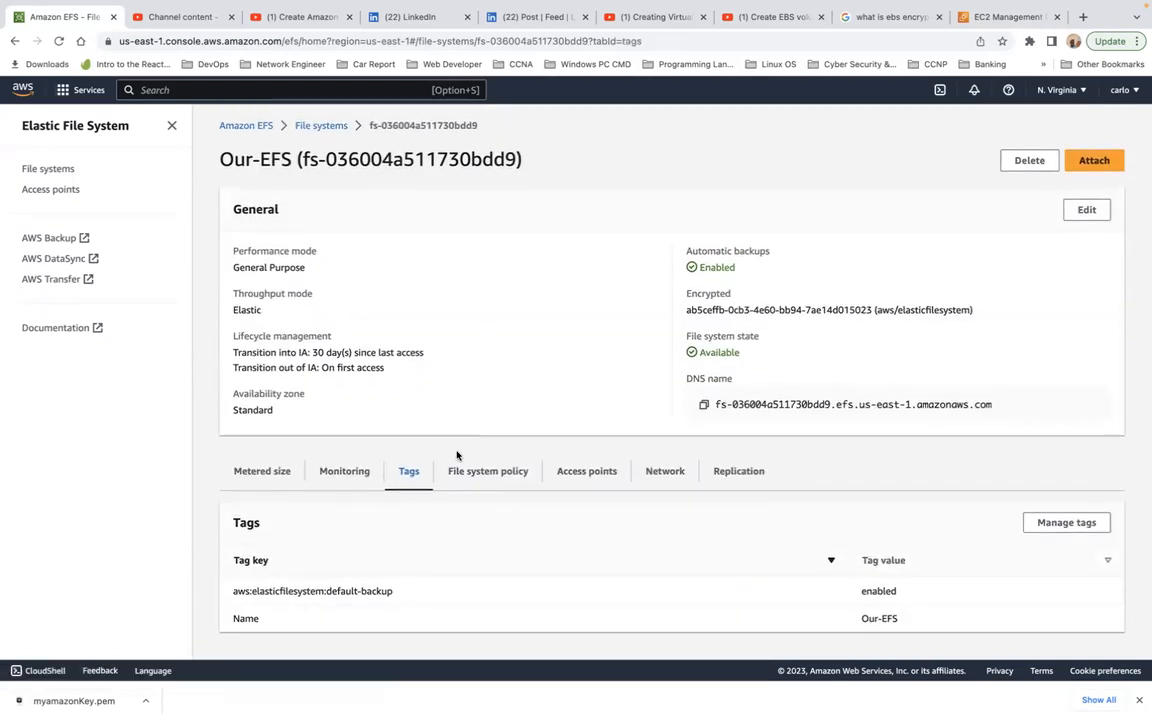
left_click(479, 479)
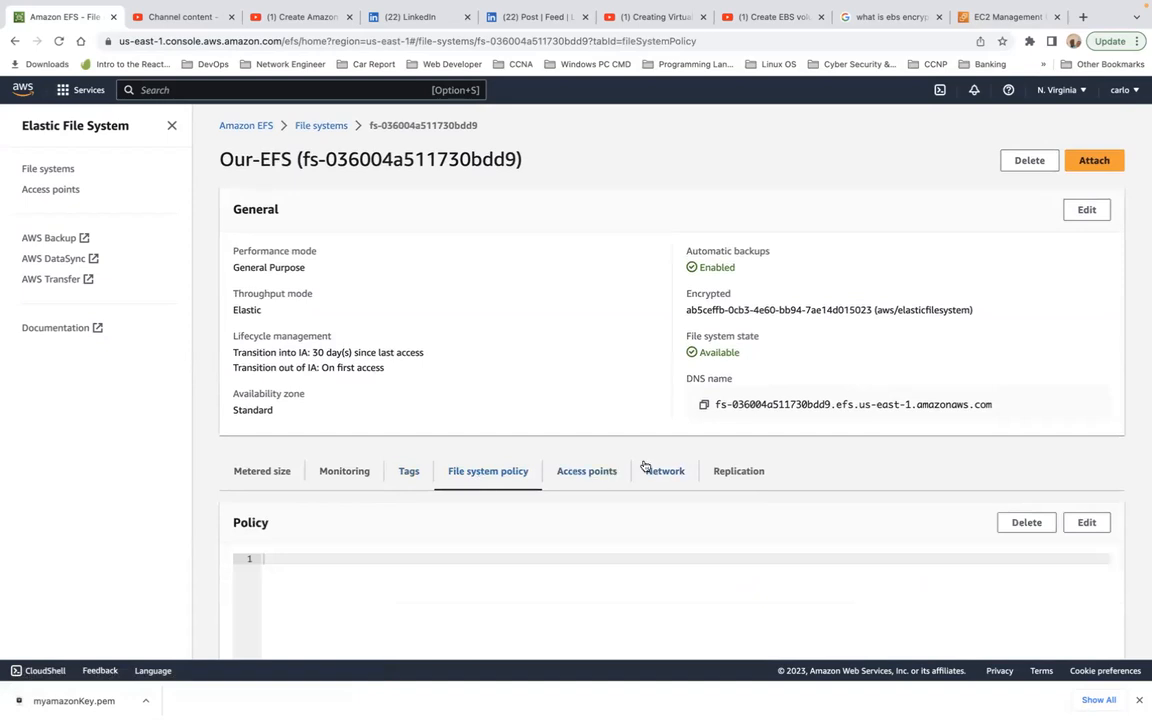
scroll(594, 448, "down", 2)
scroll(594, 448, "down", 1)
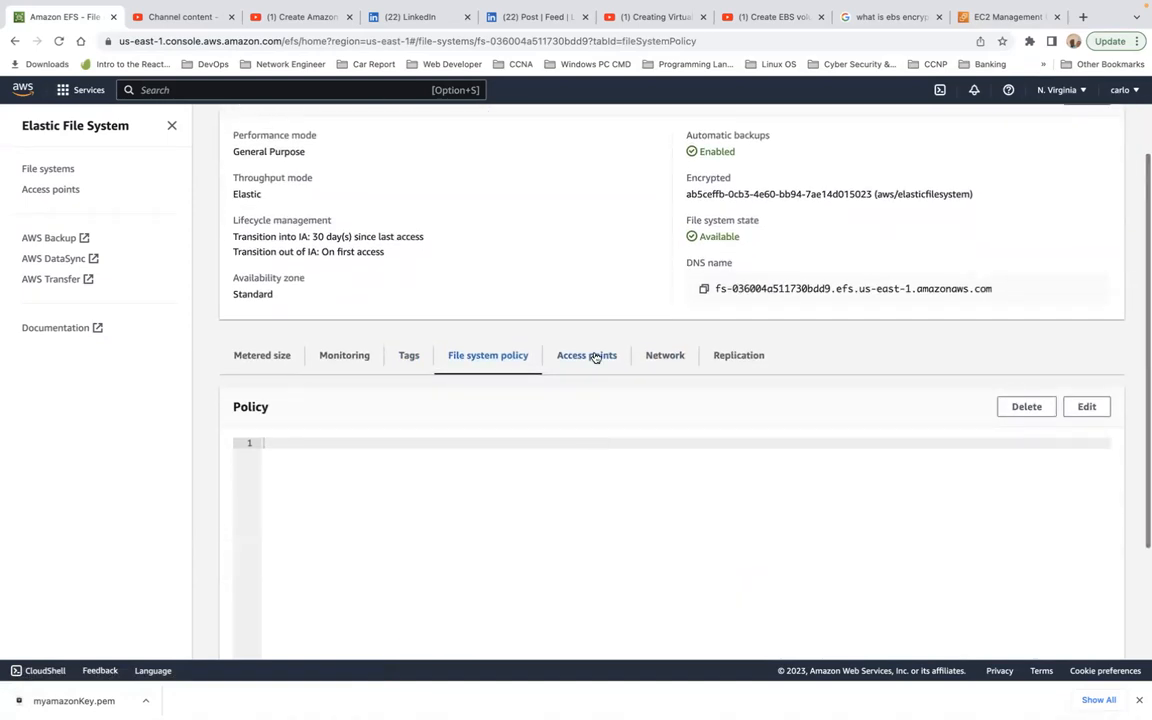
left_click(595, 357)
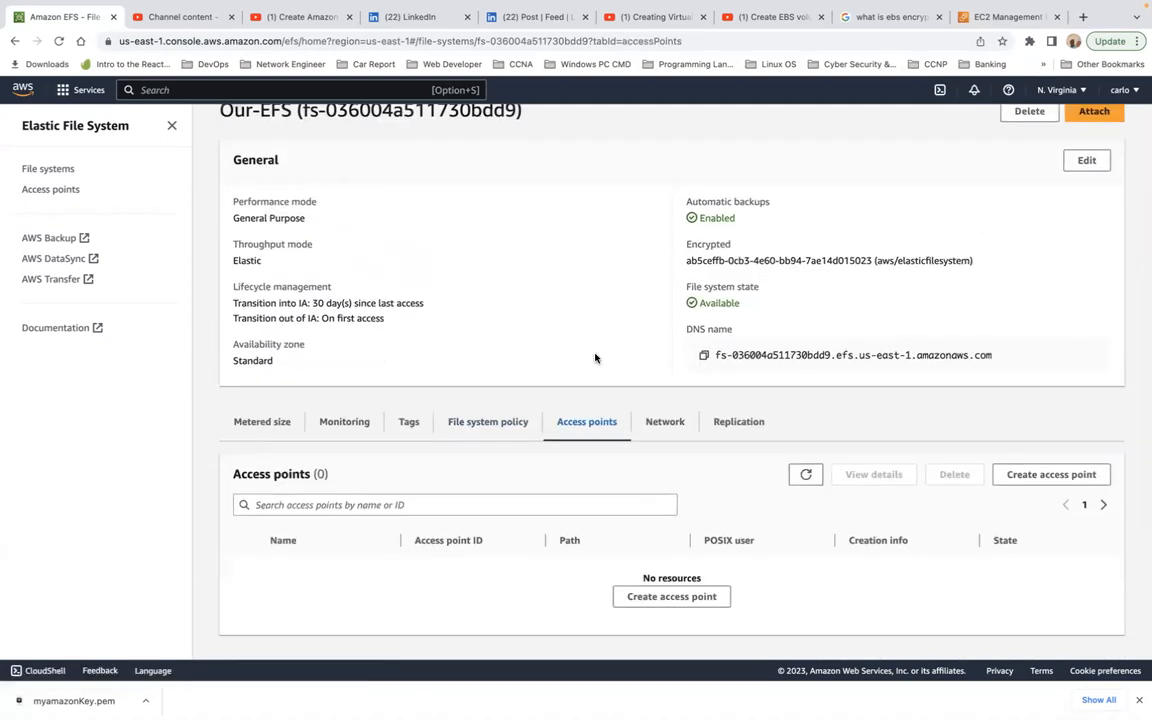
Step: Examine the Our-EFS mount targets in each availability zone, including their IP addresses and security groups
left_click(665, 421)
scroll(656, 449, "down", 3)
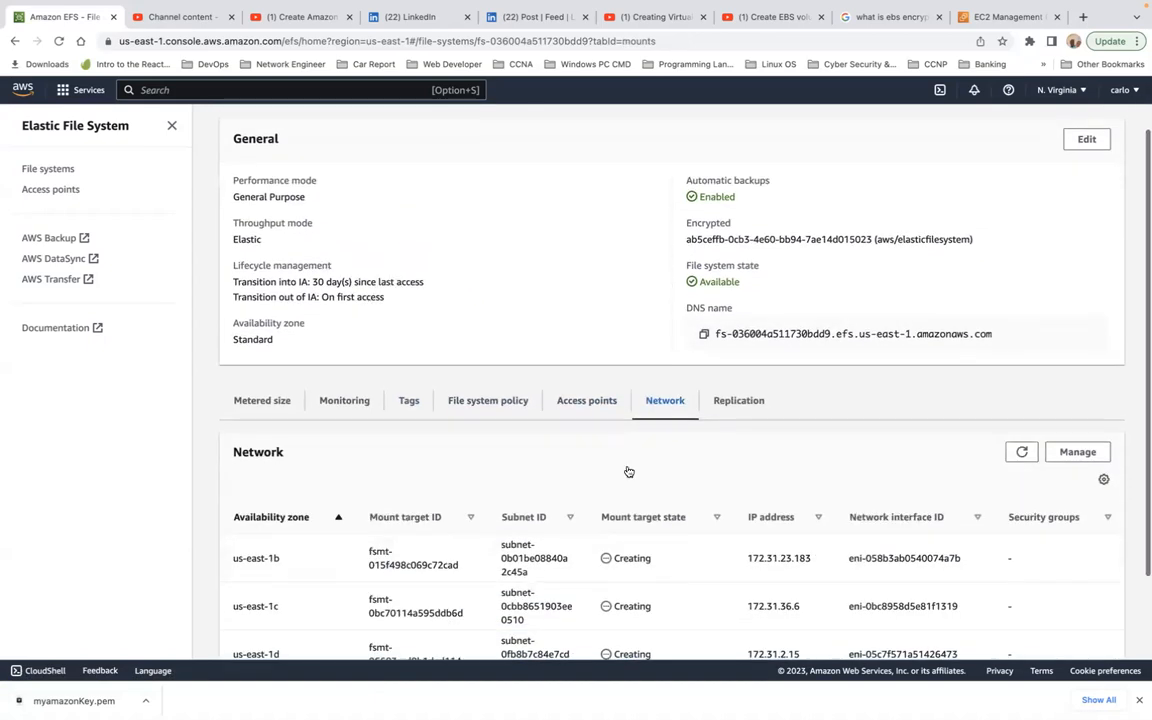
scroll(628, 470, "down", 2)
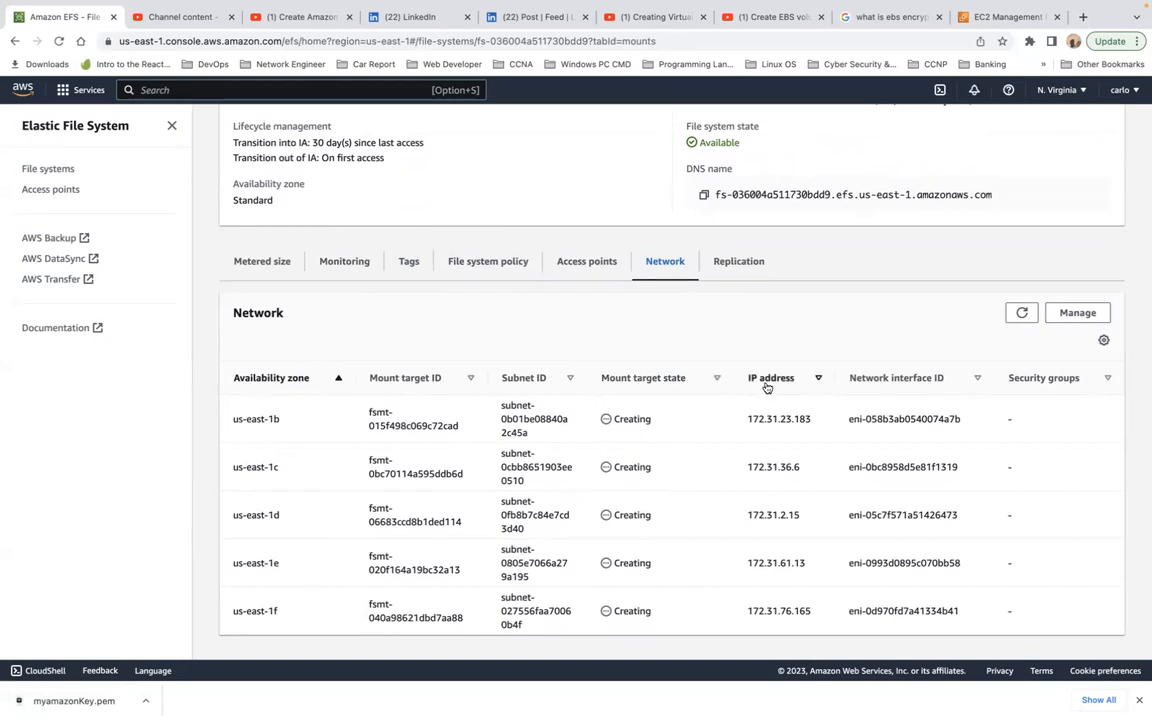
left_click_drag(754, 418, 806, 413)
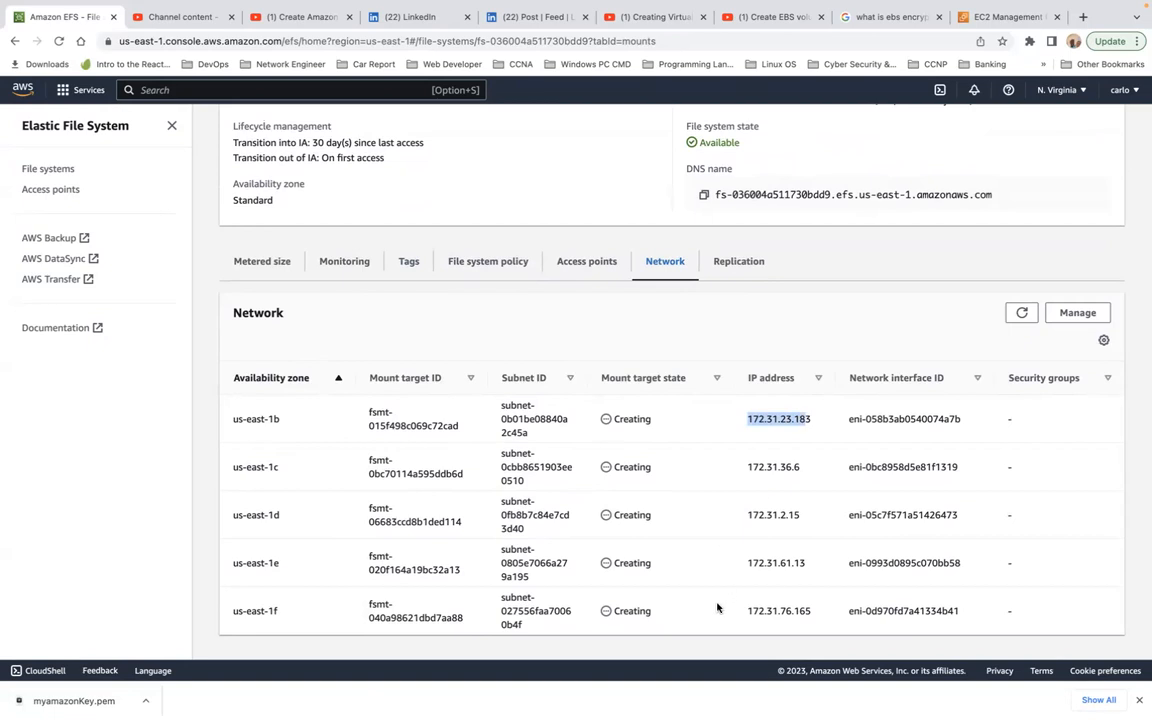
left_click_drag(748, 611, 797, 610)
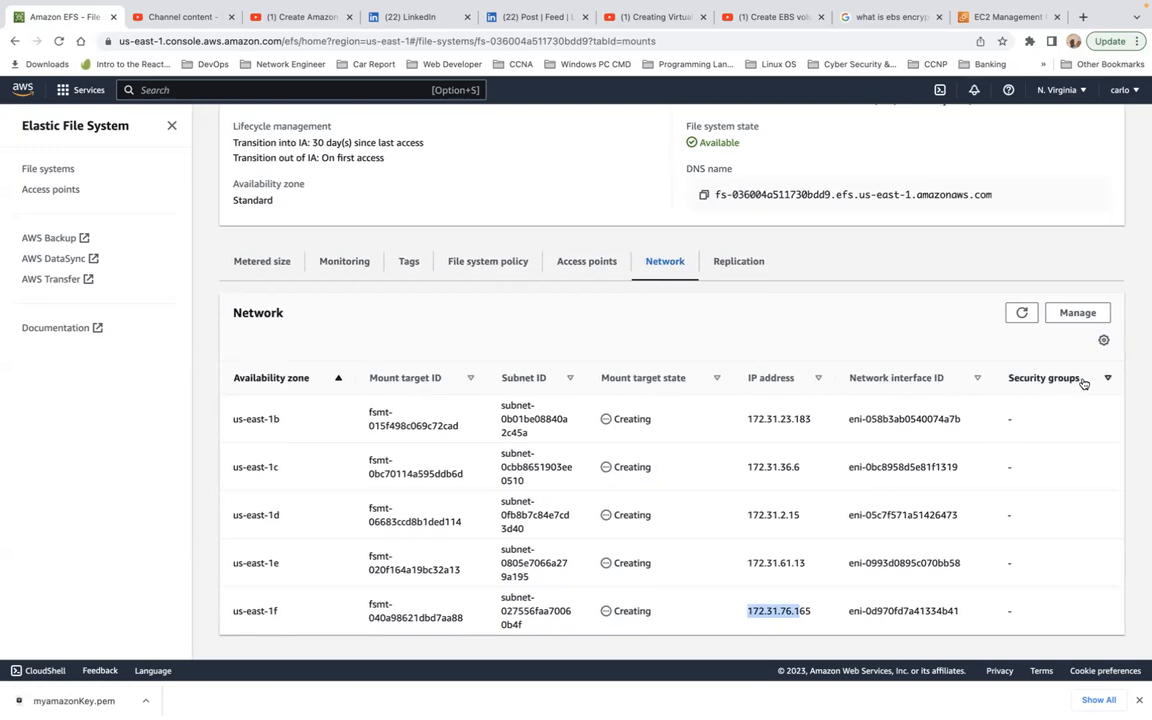
Step: Check the replication settings of Our-EFS and look over its general details again
left_click(740, 262)
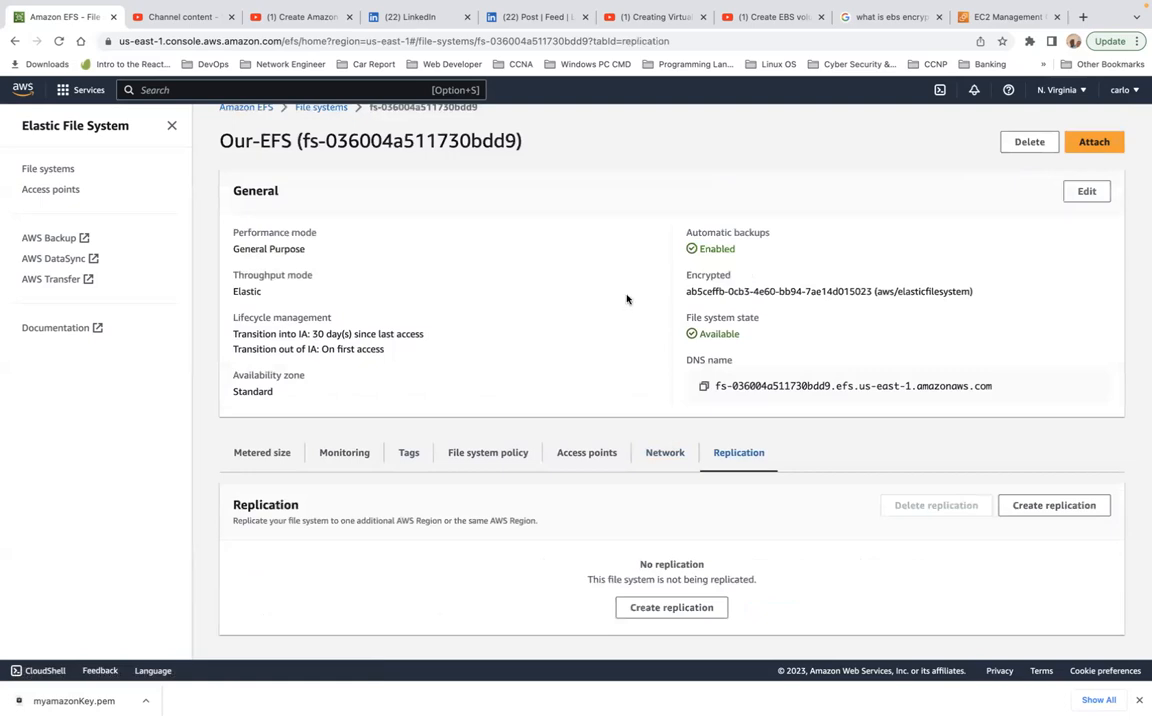
scroll(573, 311, "up", 1)
scroll(573, 311, "down", 1)
scroll(523, 531, "up", 1)
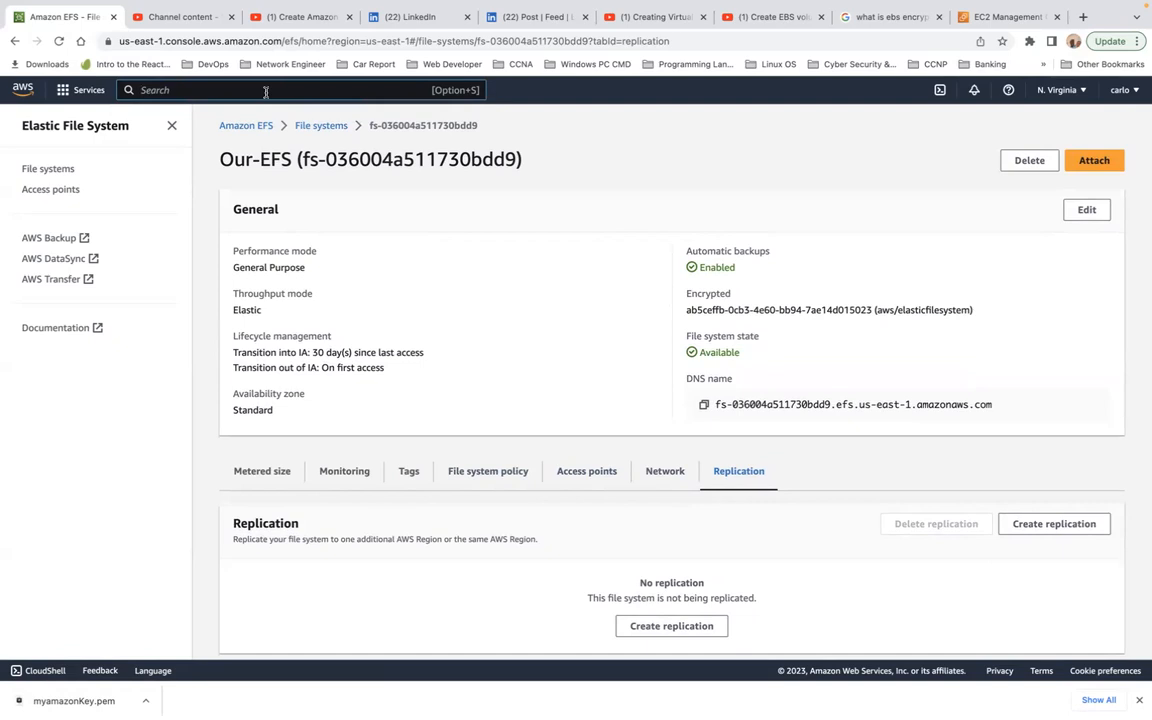
Step: Go to the instances of the EC2 service and start launching a new instance named My Web Server
type("ec2")
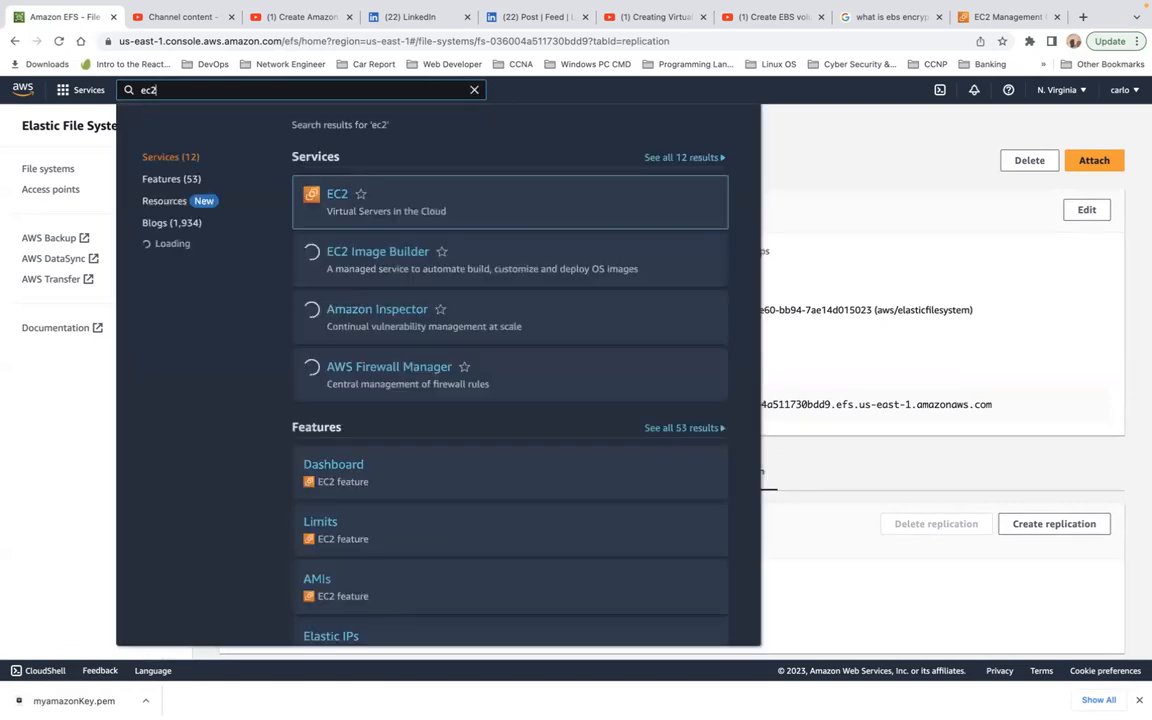
left_click(338, 196)
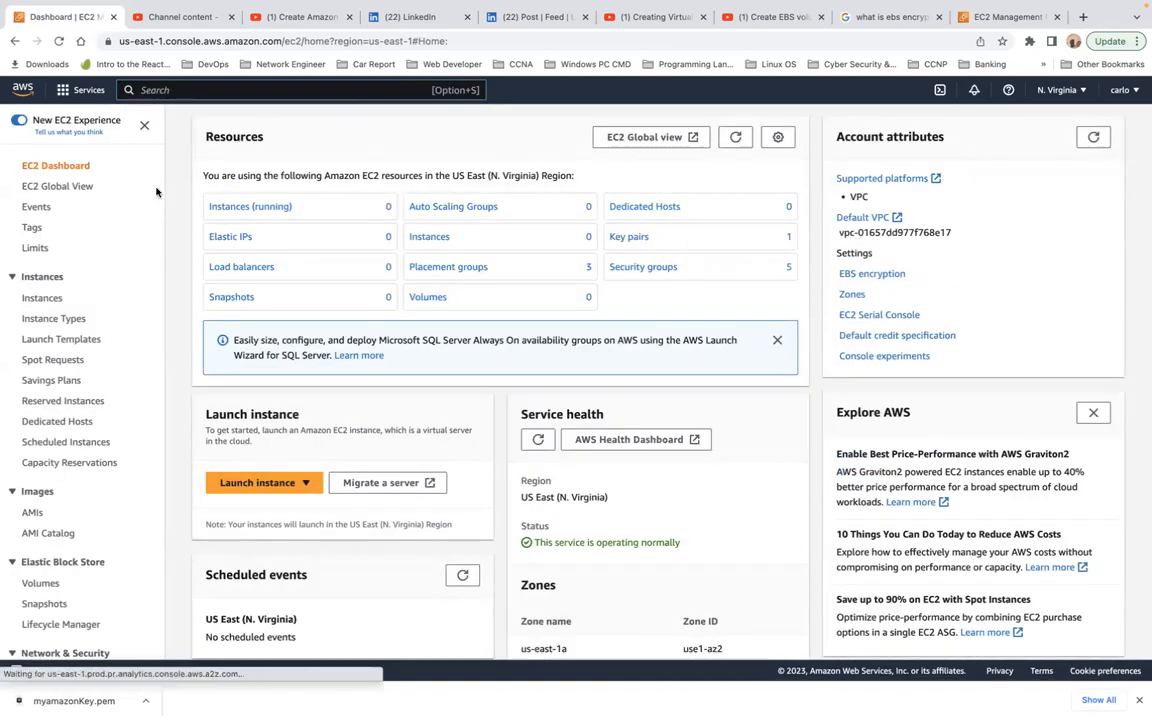
left_click(43, 299)
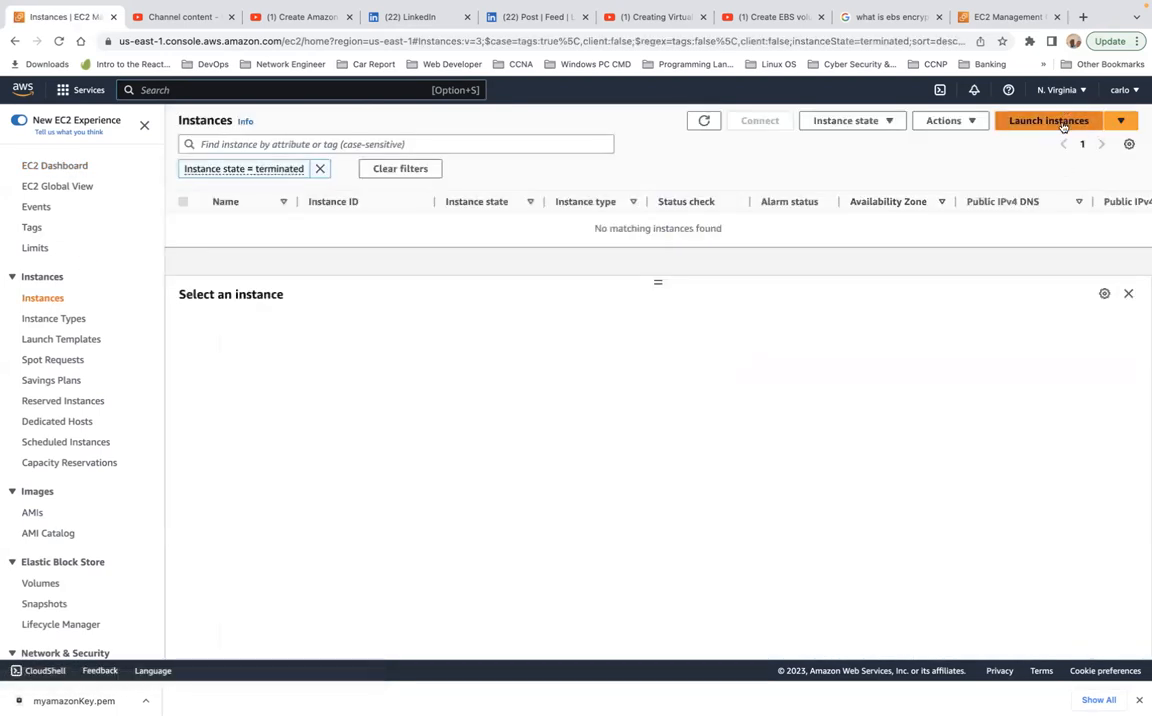
left_click(1060, 122)
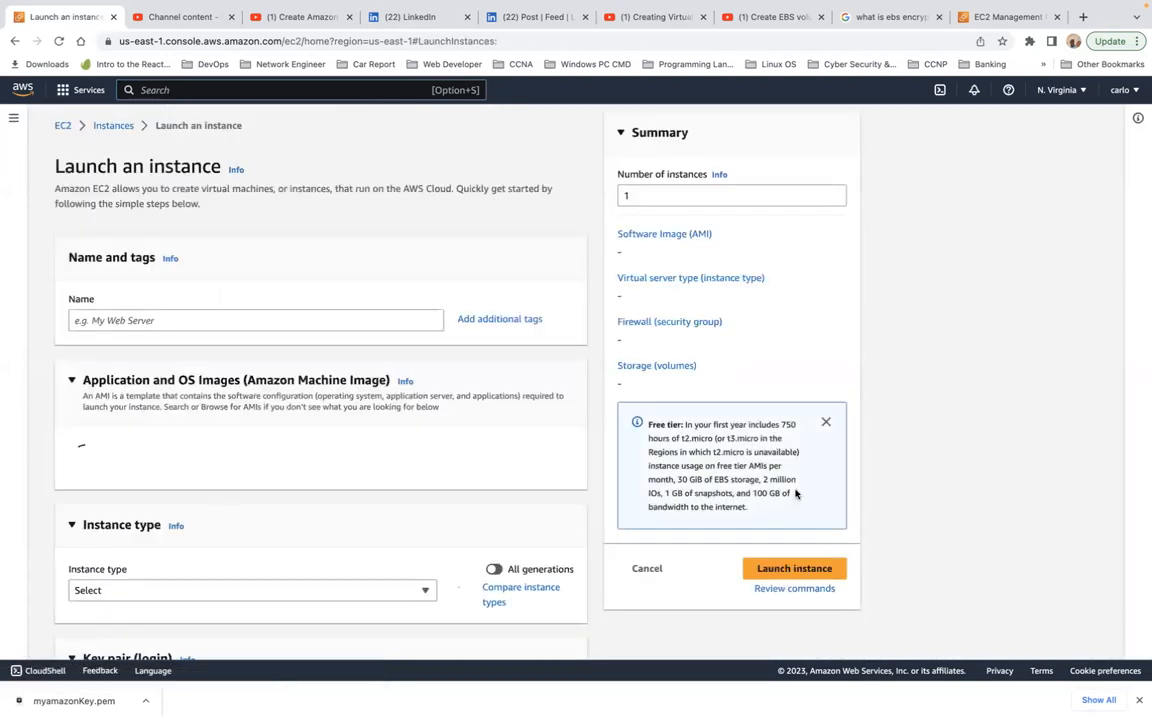
left_click(160, 313)
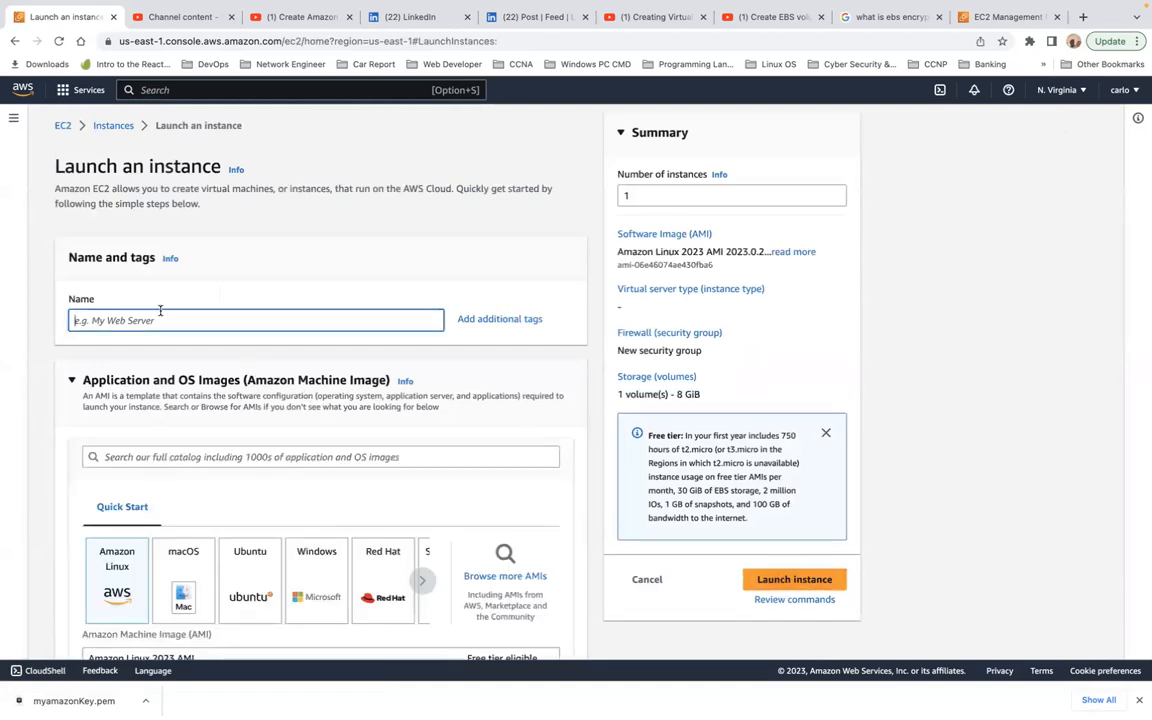
type("My Web Server 1")
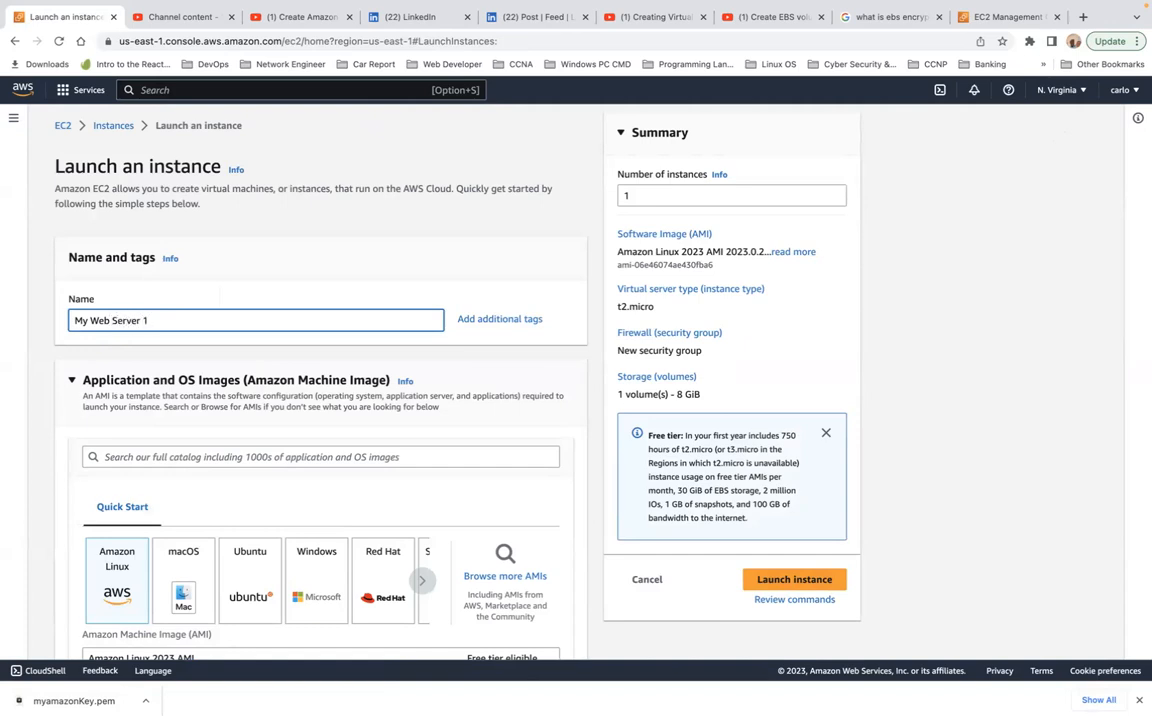
Step: Keep the Amazon Linux 2023 AMI and the t2.micro instance type, and choose myamazonKey as the key pair
scroll(320, 400, "down", 5)
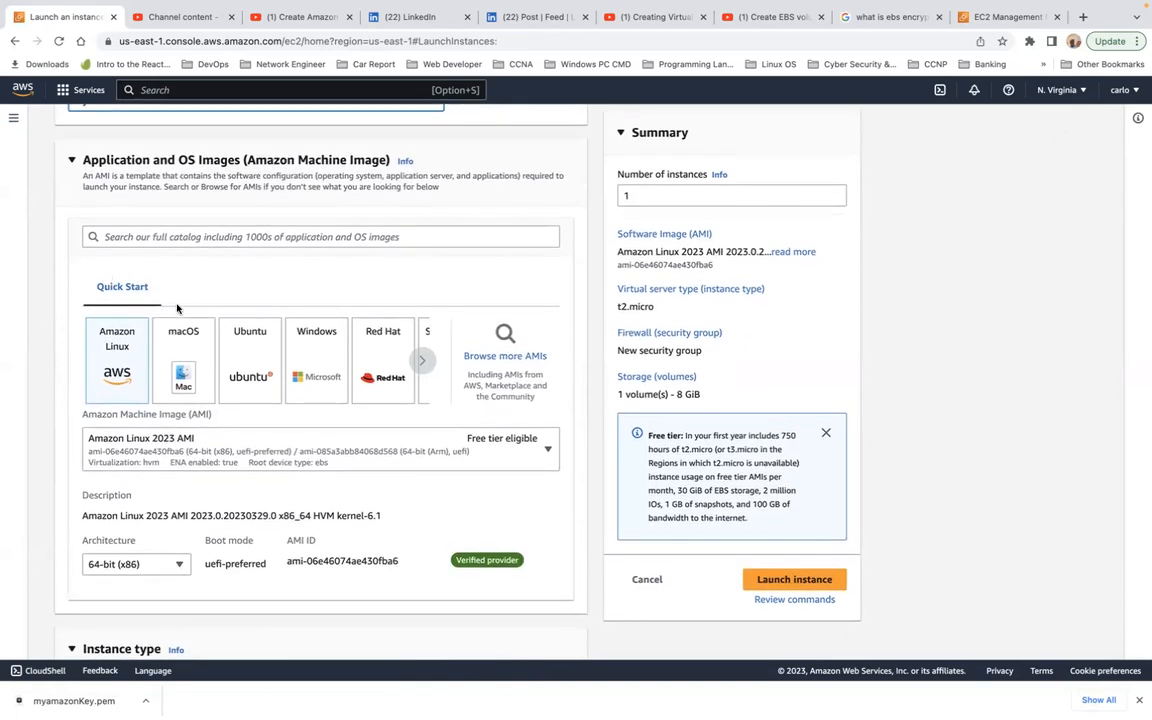
scroll(247, 280, "down", 1)
scroll(247, 280, "down", 4)
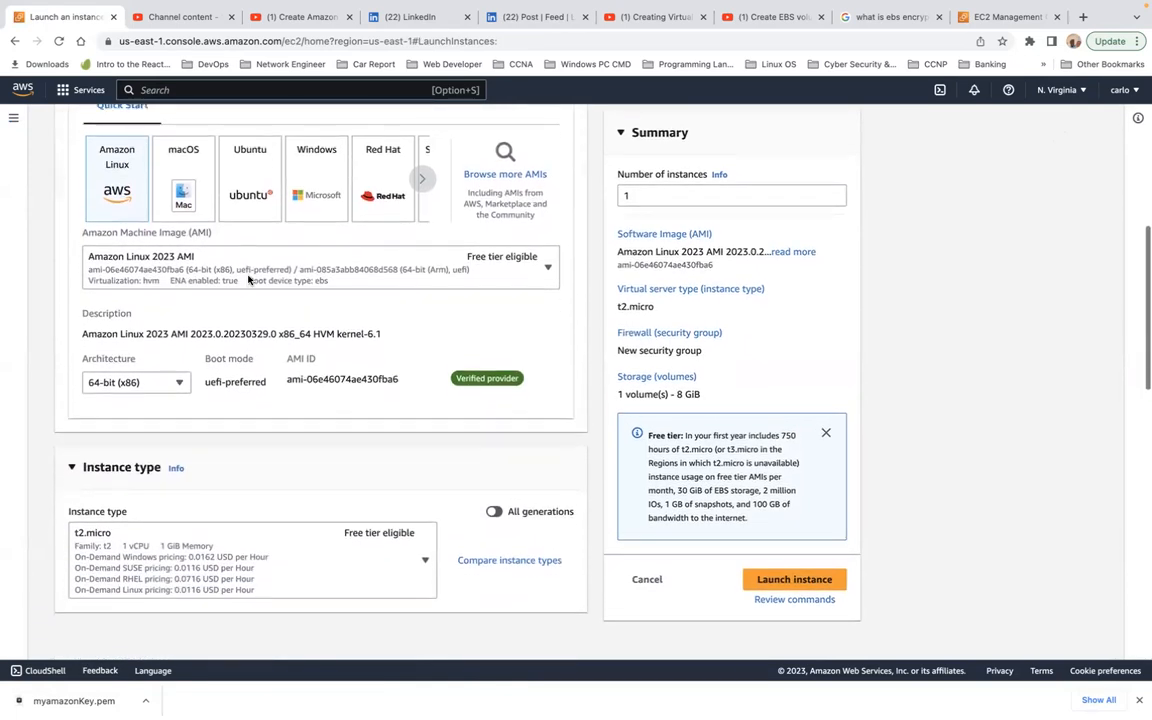
scroll(248, 280, "down", 1)
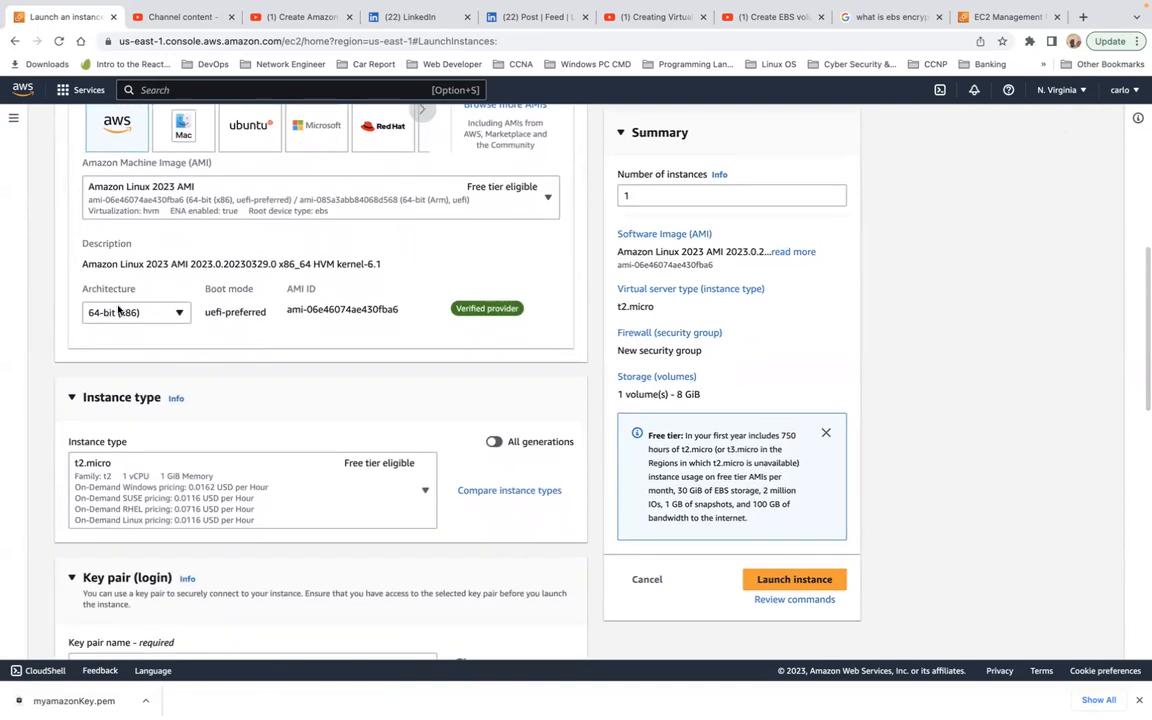
scroll(243, 326, "up", 3)
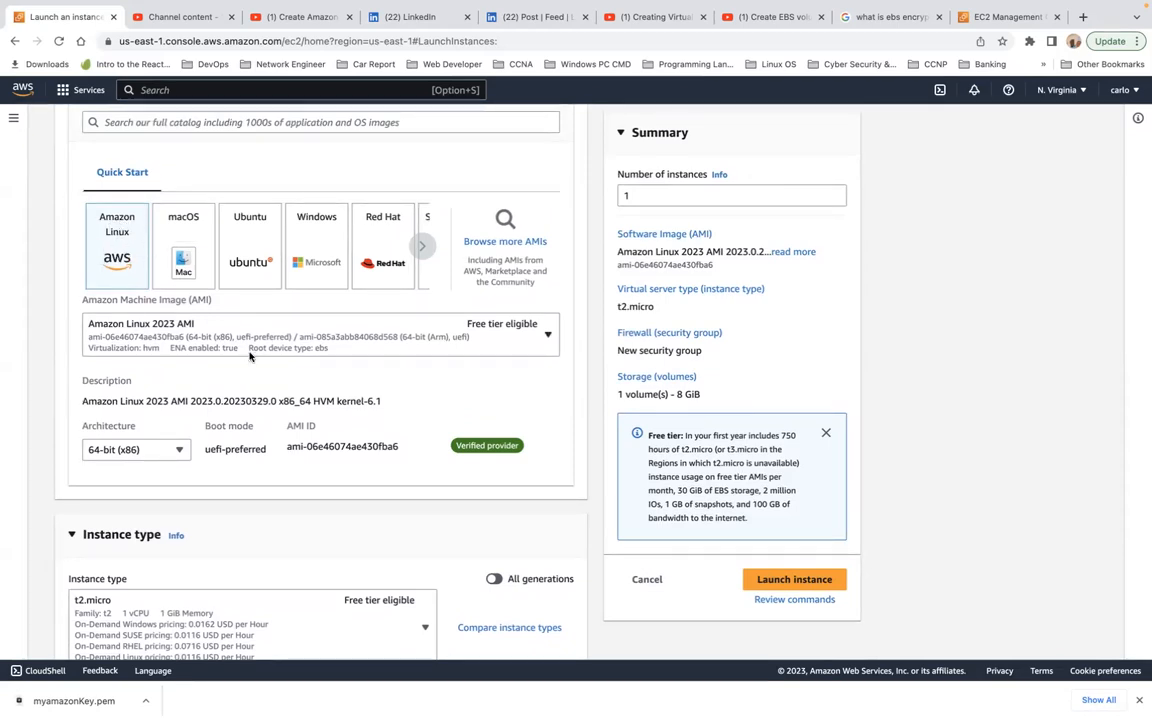
scroll(250, 357, "down", 3)
scroll(250, 357, "down", 1)
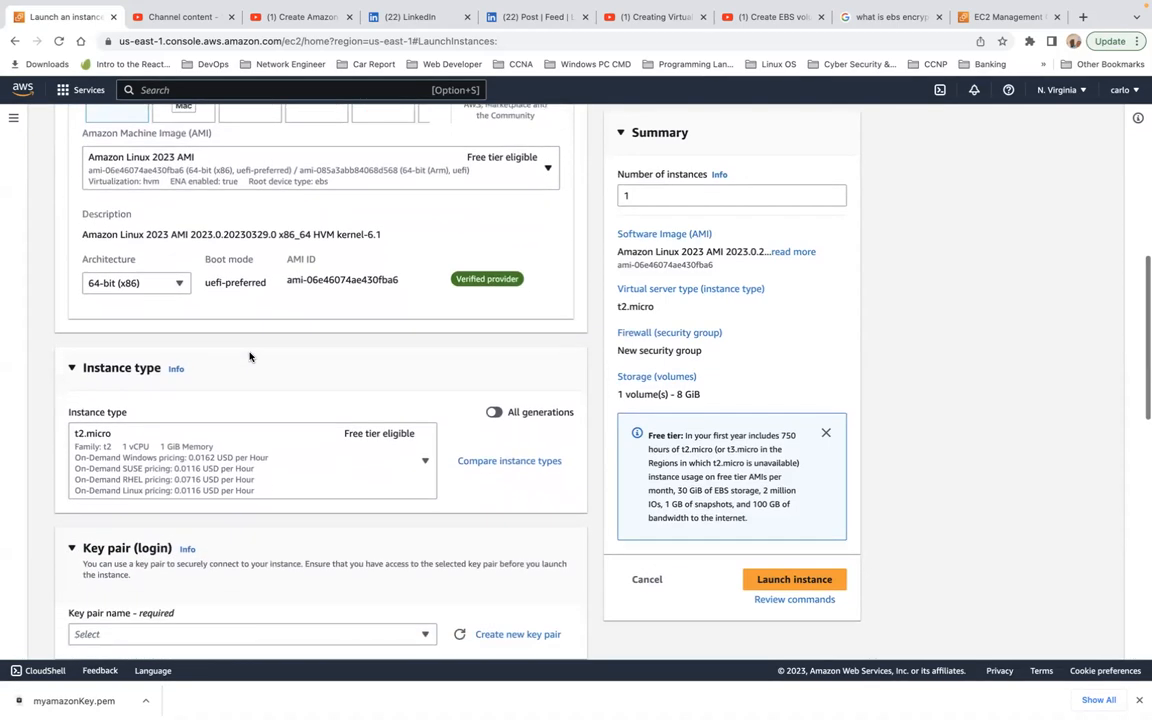
scroll(250, 357, "down", 4)
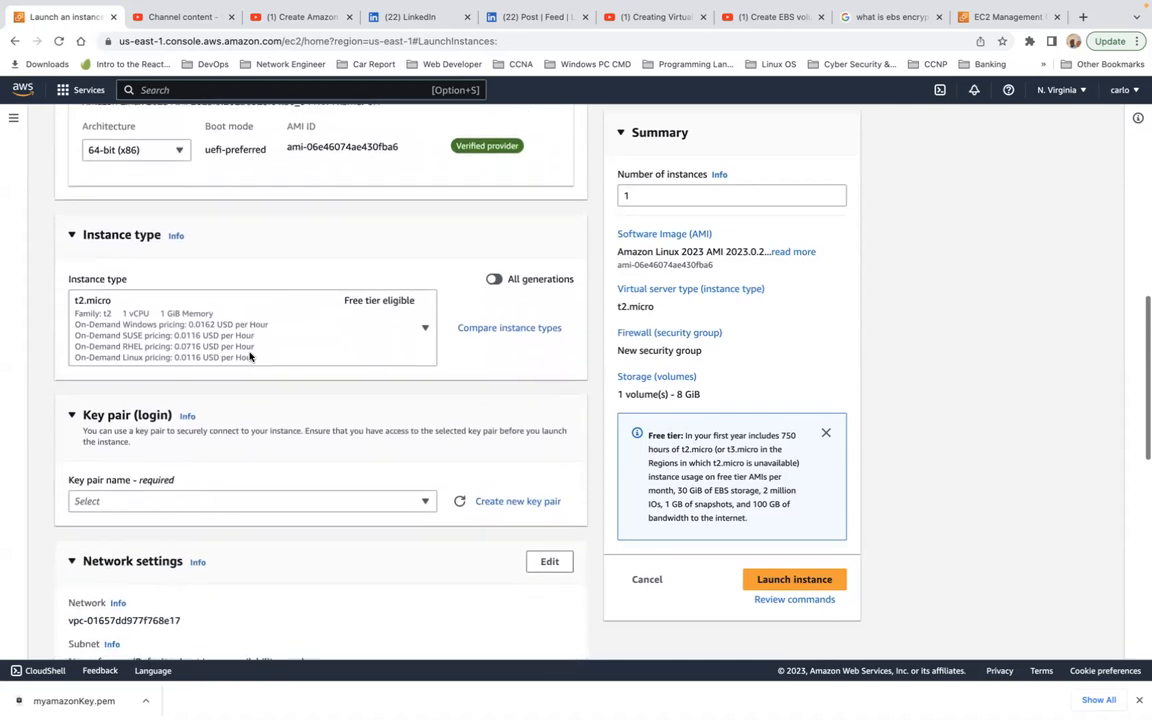
scroll(224, 429, "down", 1)
left_click(219, 428)
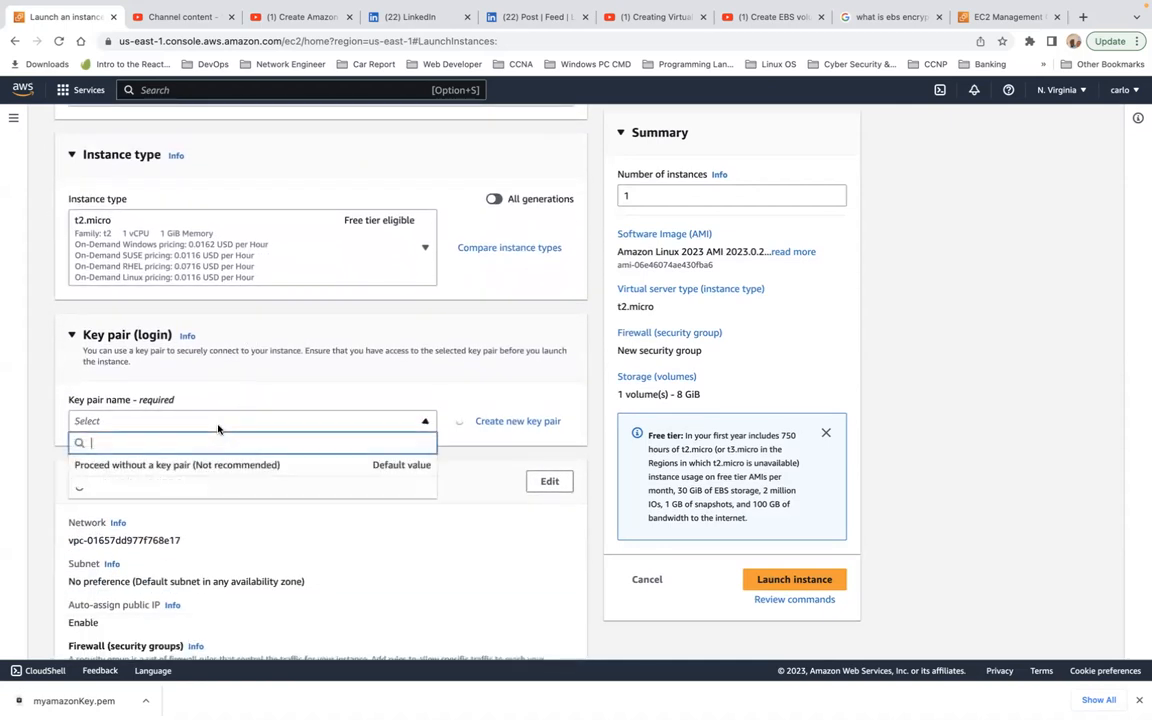
left_click(227, 492)
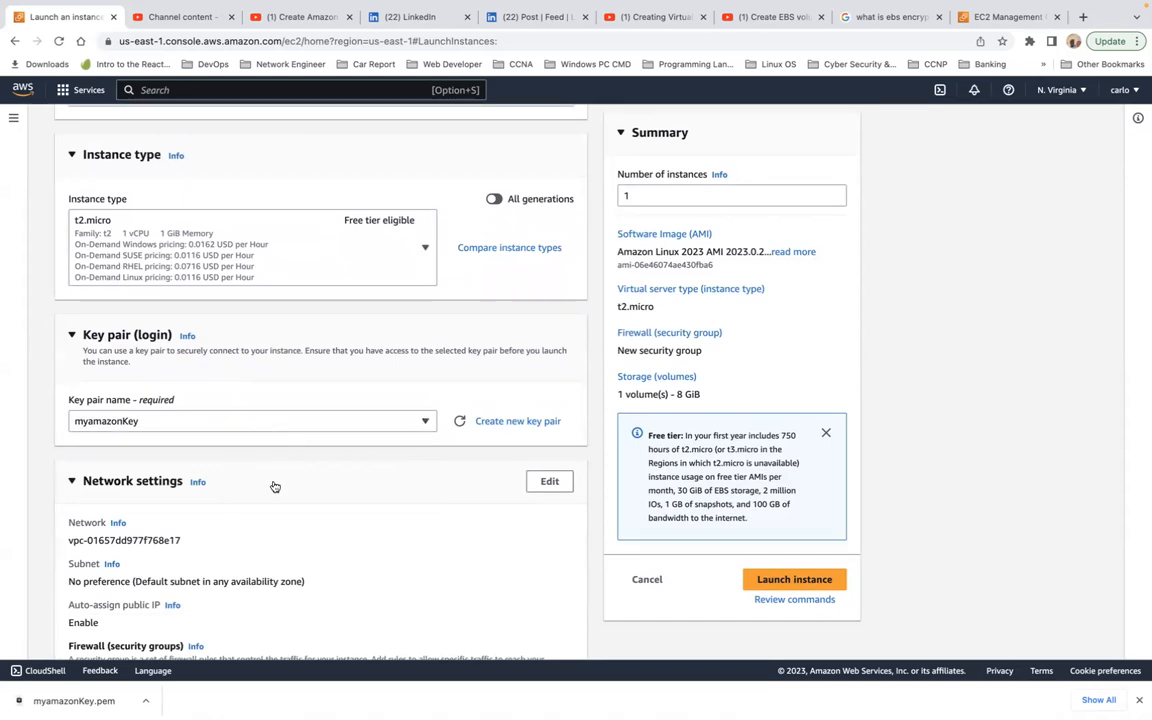
Step: Review the instance's network settings, firewall rules and storage configuration in the launch form
scroll(322, 465, "down", 2)
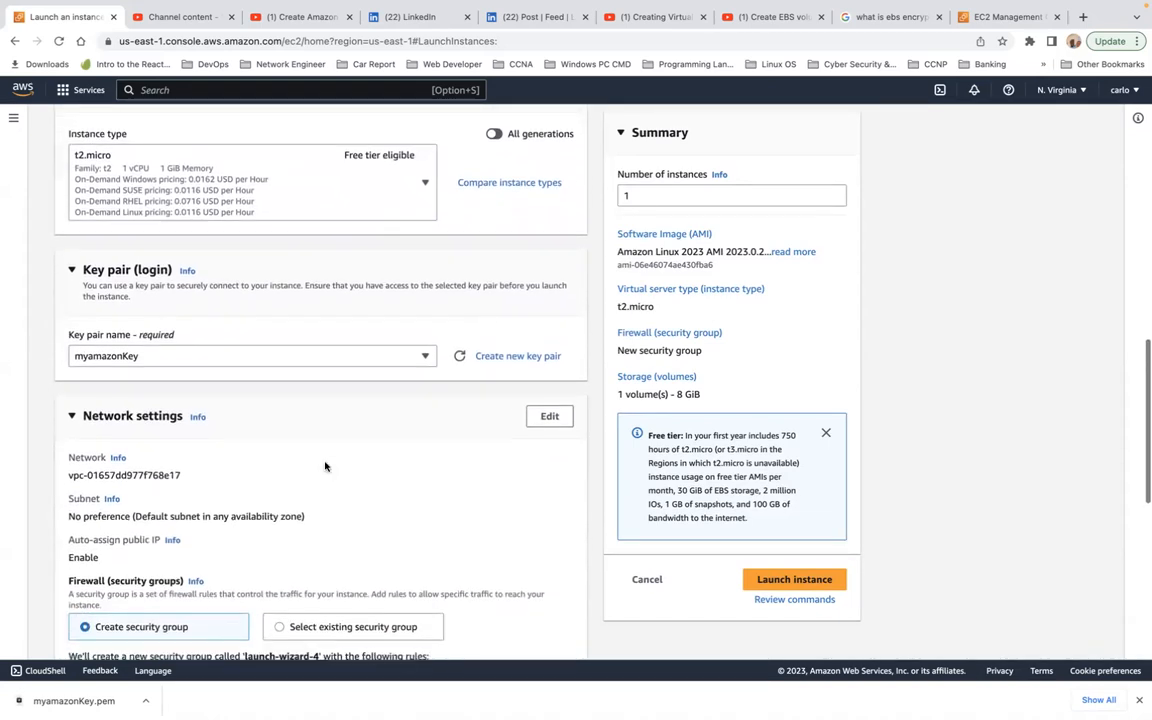
scroll(277, 479, "down", 2)
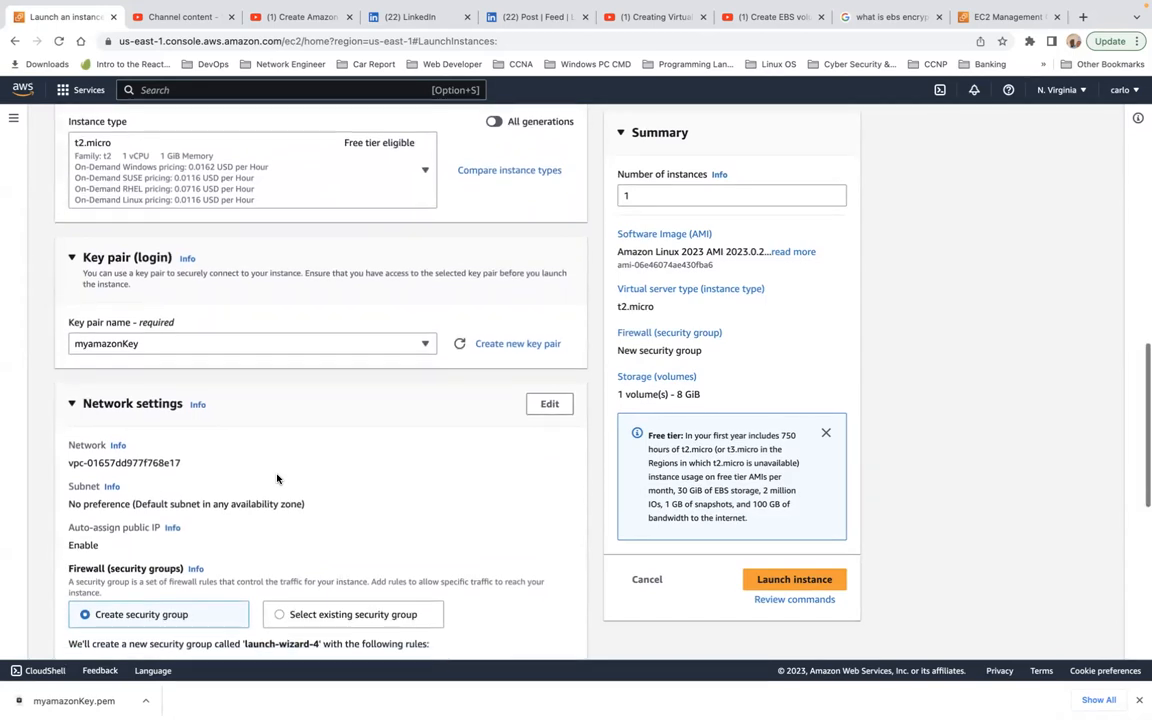
scroll(277, 479, "down", 3)
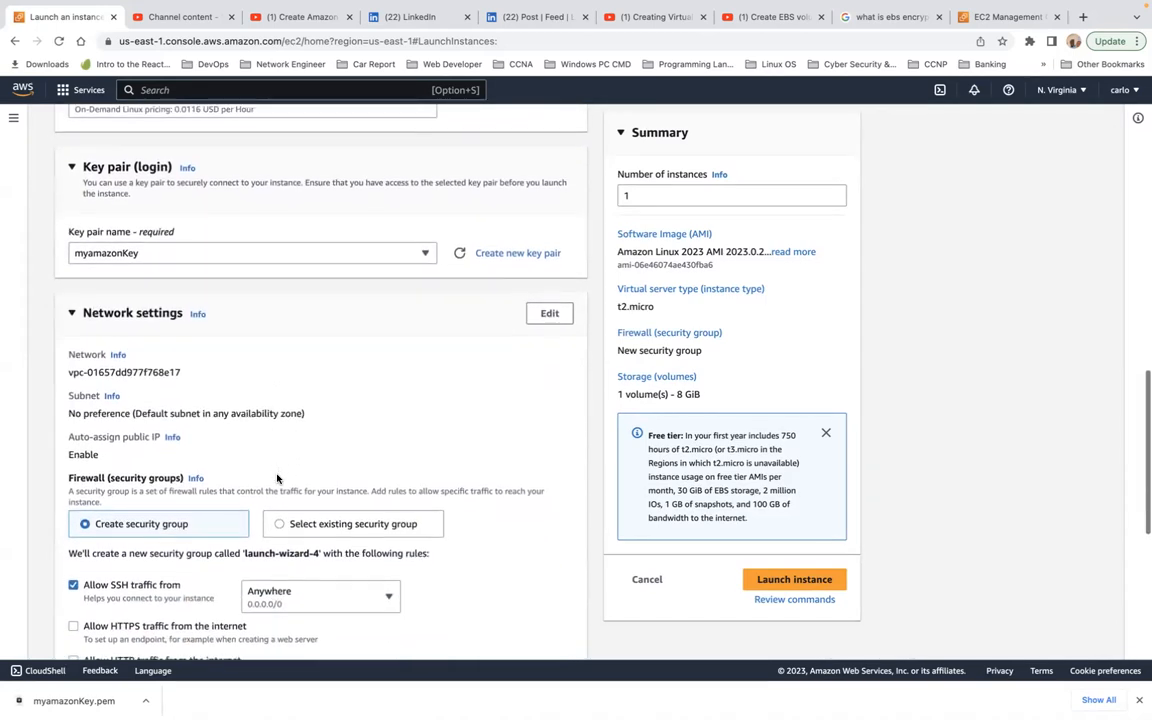
scroll(277, 479, "down", 1)
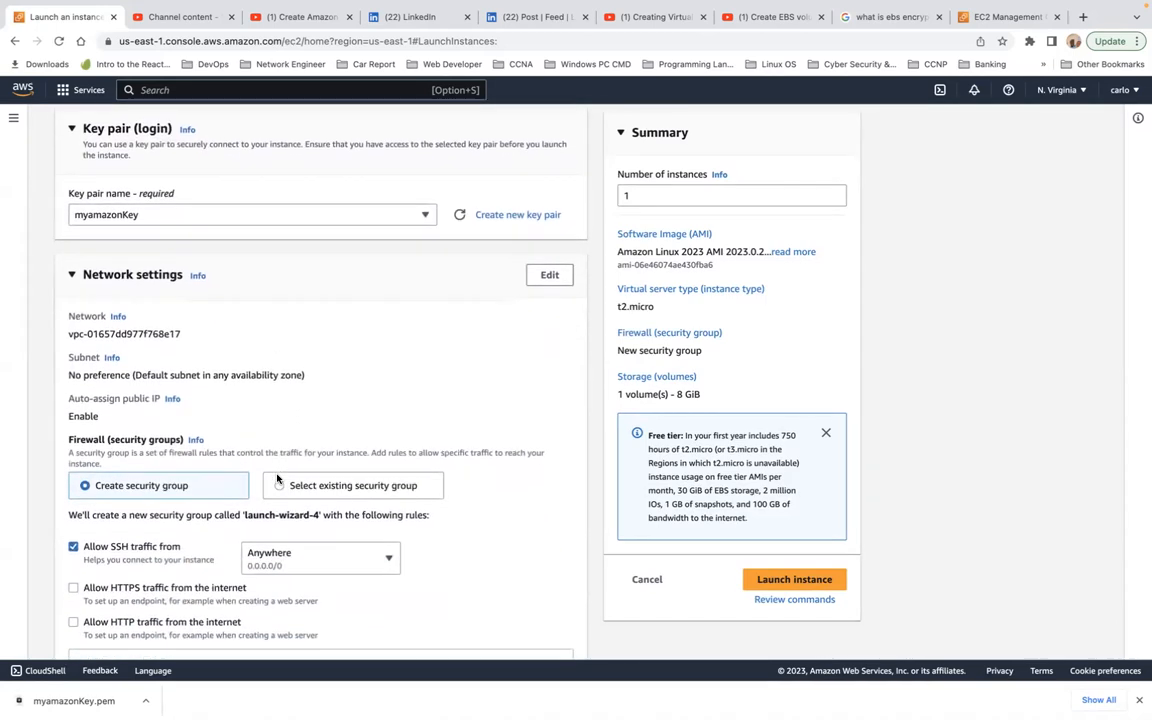
scroll(277, 479, "down", 3)
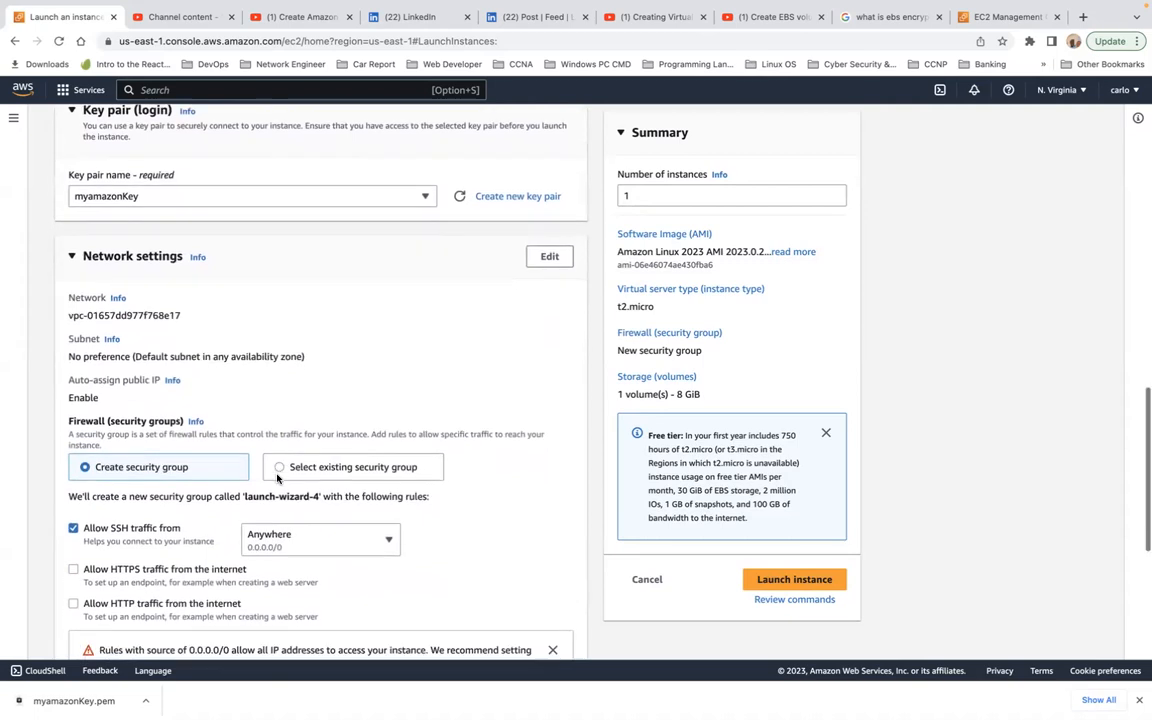
scroll(277, 477, "down", 4)
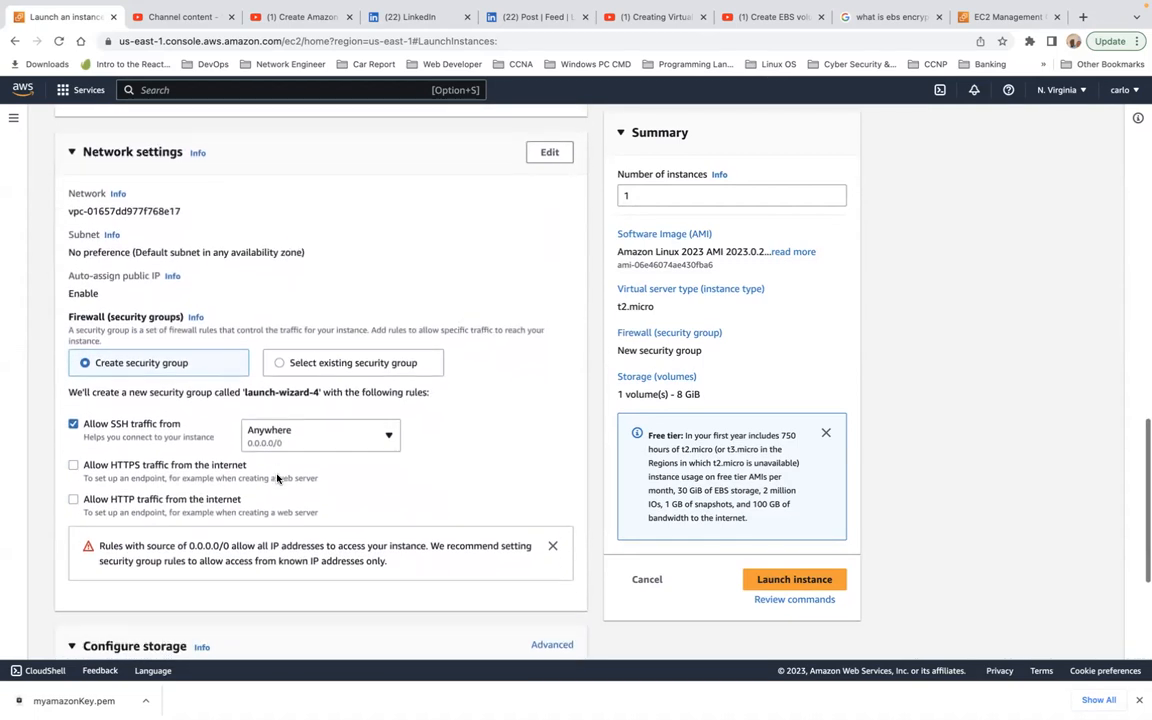
scroll(277, 477, "down", 3)
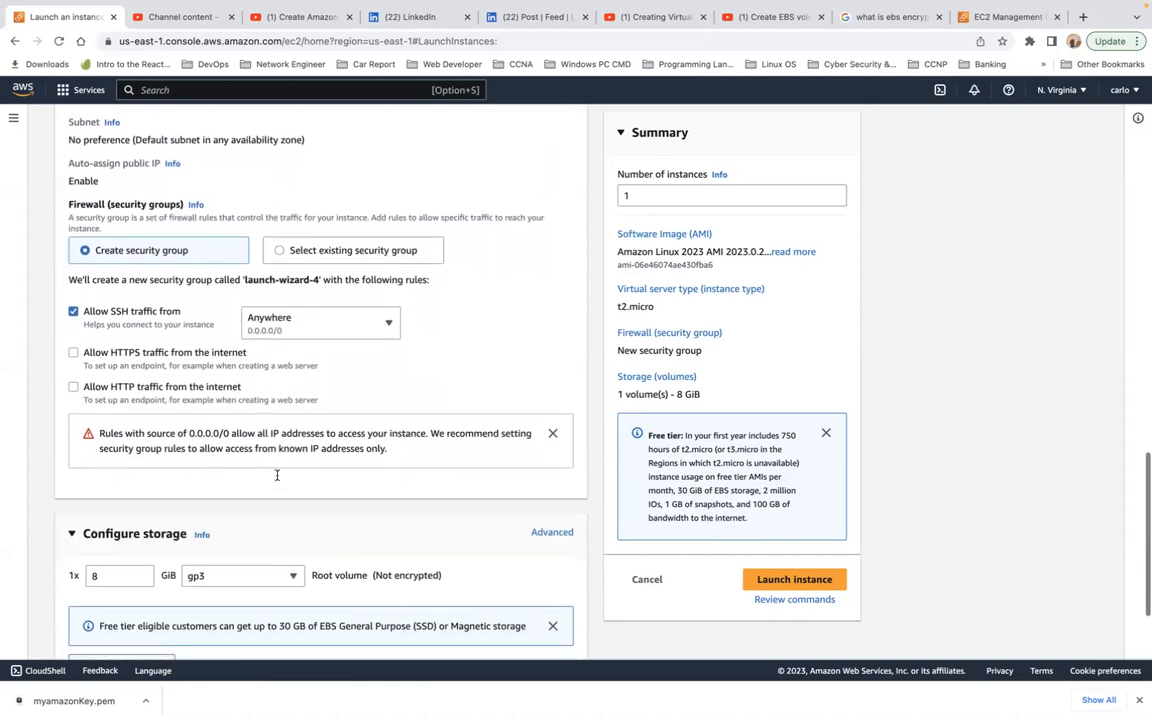
scroll(277, 480, "up", 2)
scroll(277, 479, "up", 10)
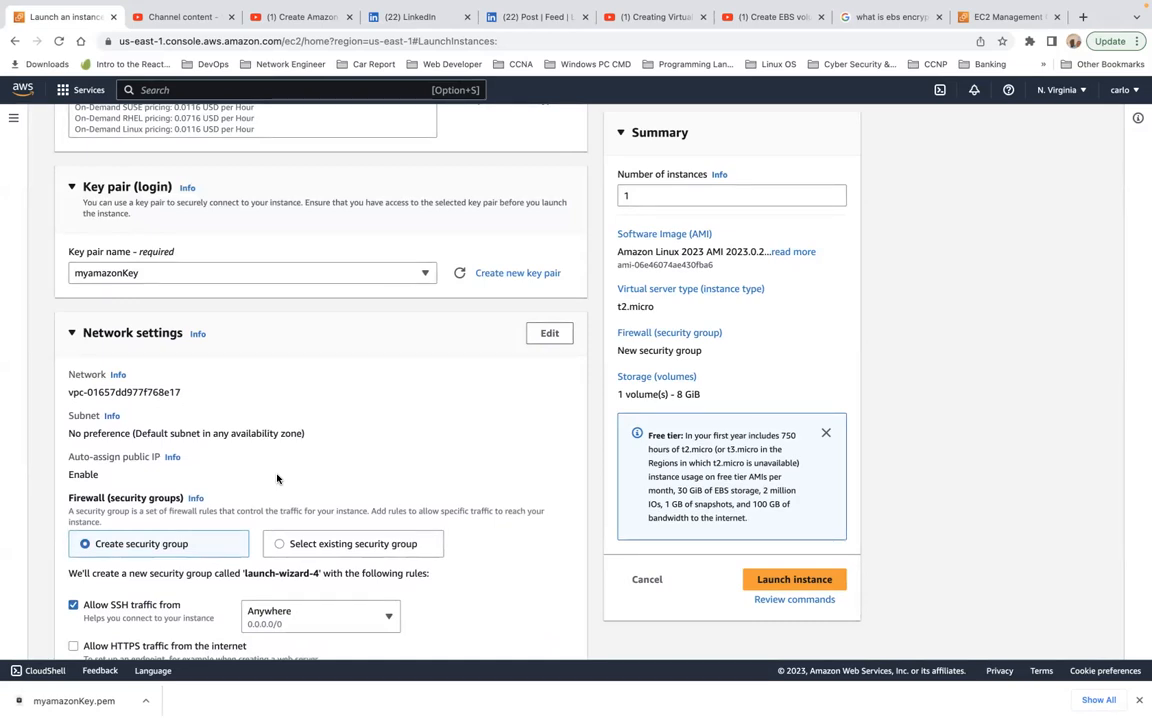
scroll(306, 496, "down", 1)
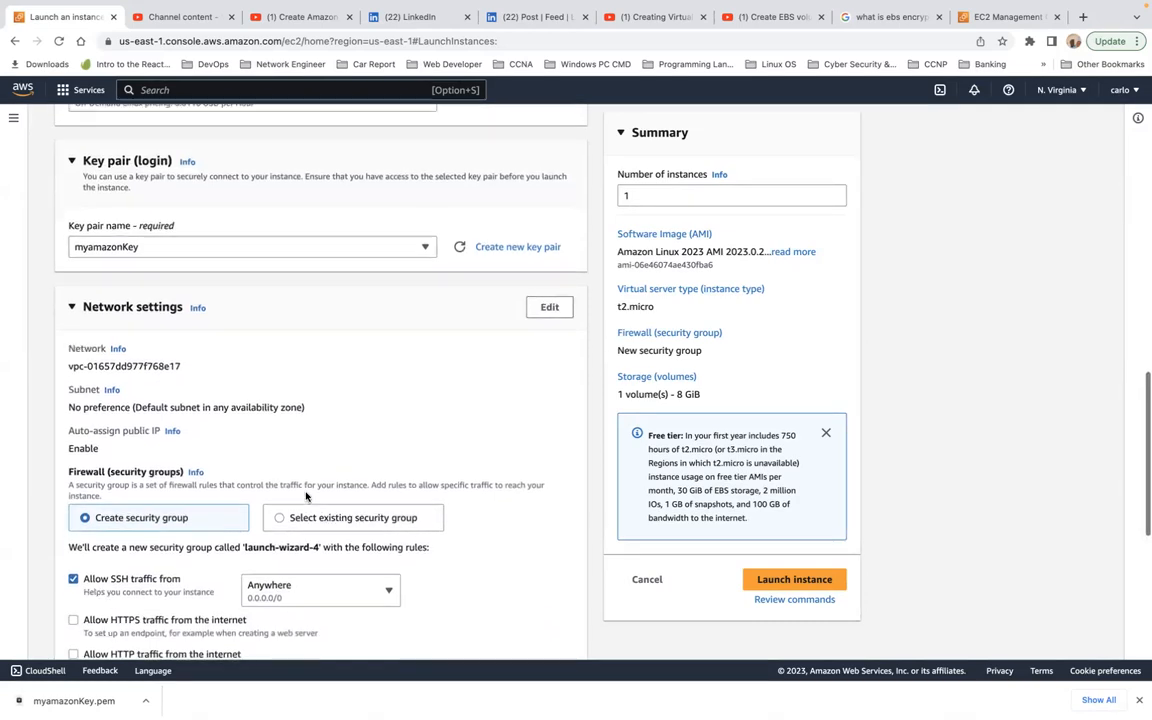
scroll(306, 496, "down", 3)
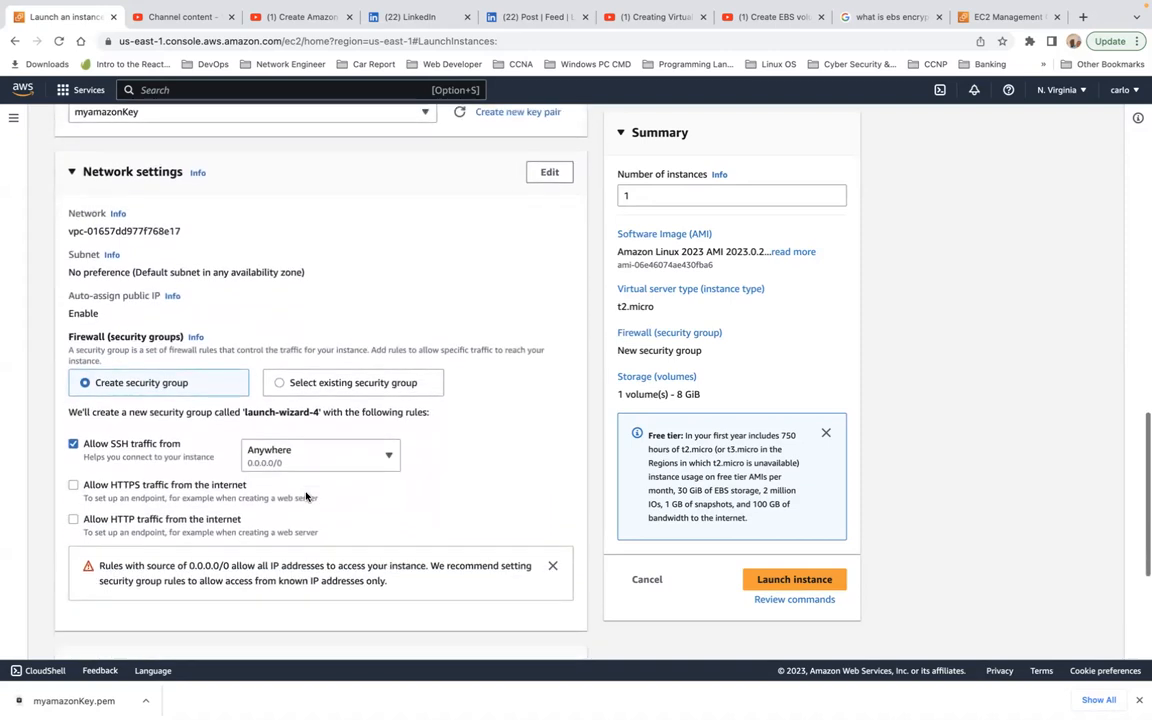
scroll(306, 496, "down", 1)
scroll(306, 496, "up", 4)
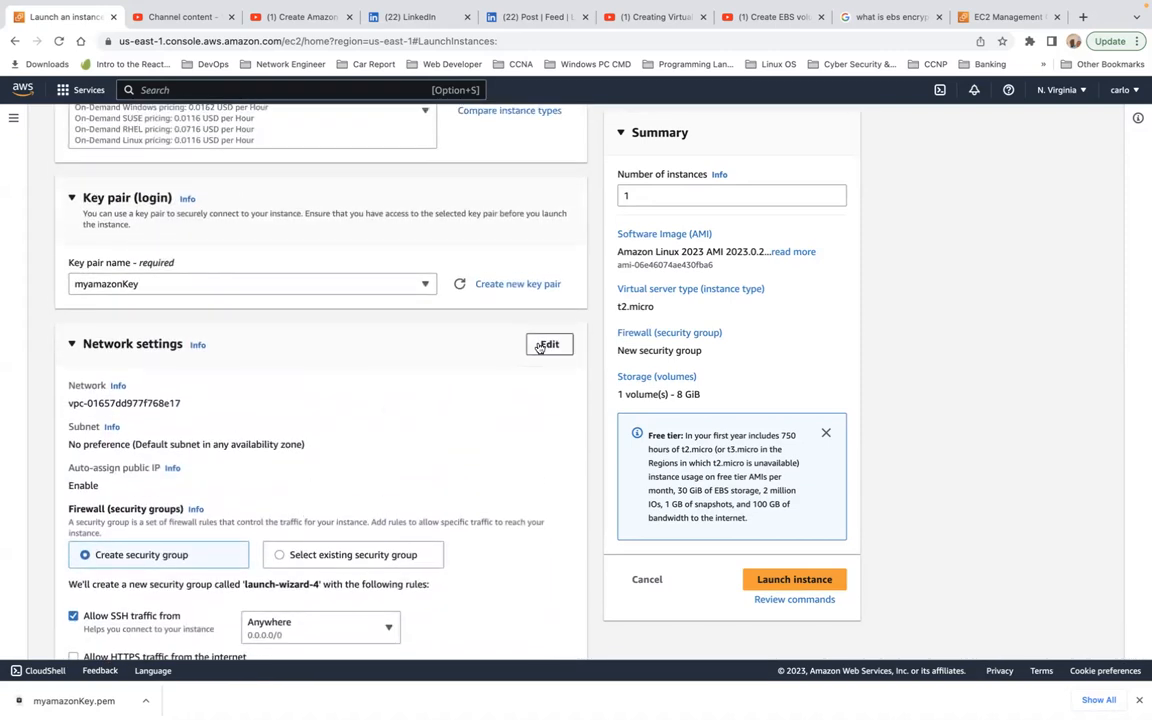
Step: Edit the instance's network settings and choose subnet-0b01be08840a2c45a in availability zone us-east-1b
left_click(549, 344)
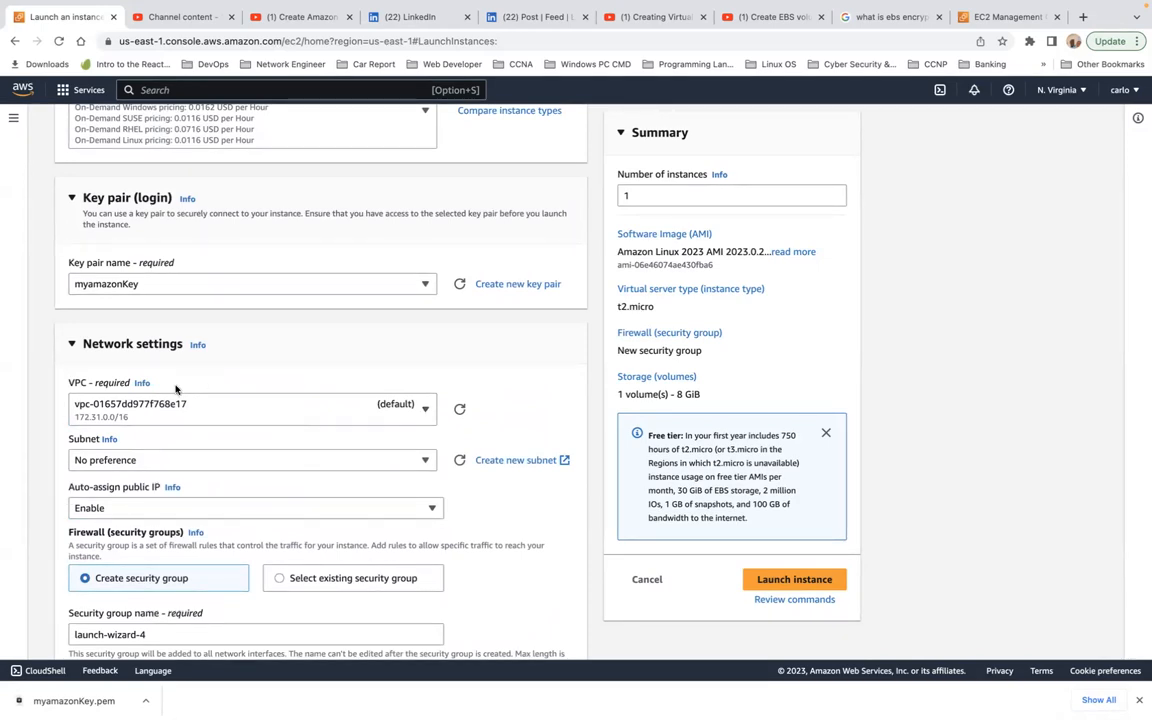
left_click(159, 460)
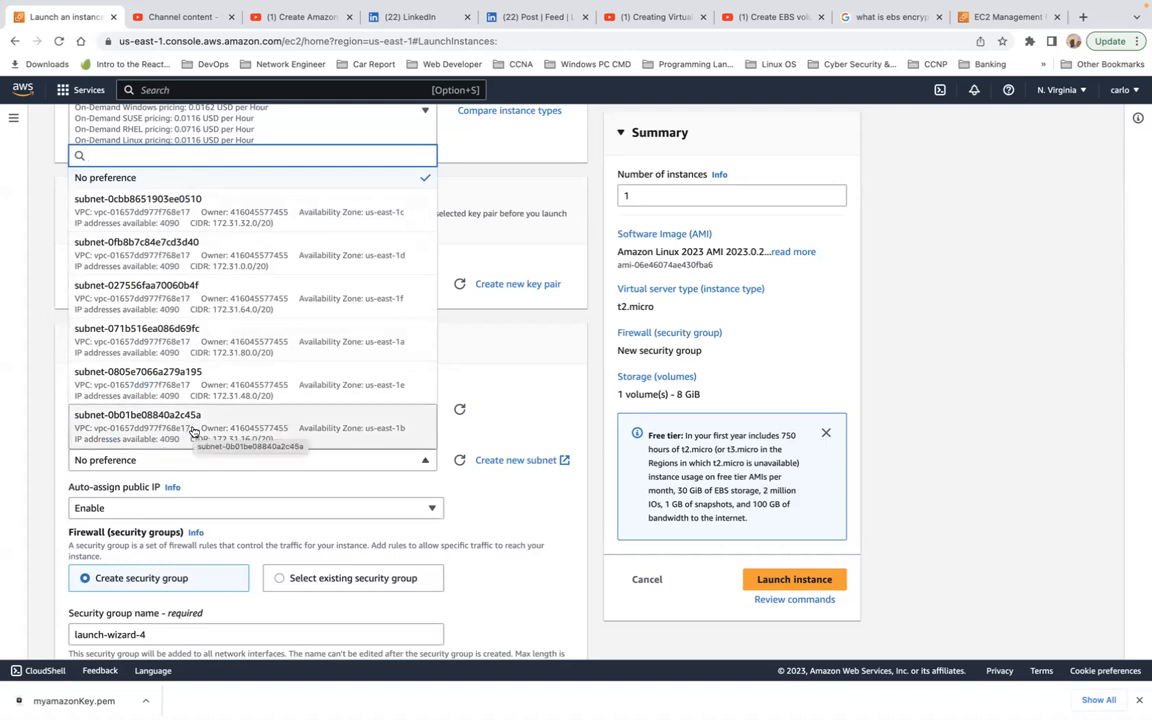
left_click(193, 430)
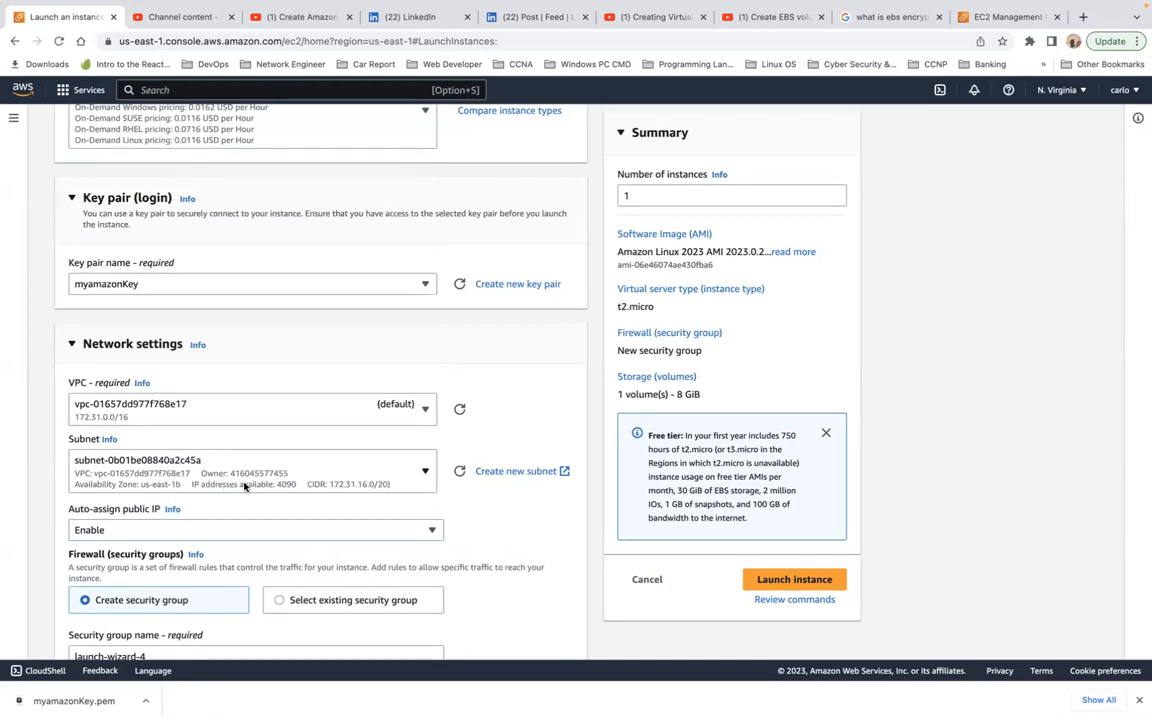
Step: Examine the public IP setting, the new security group's name and description, its inbound rules and the chosen subnet
scroll(244, 484, "down", 2)
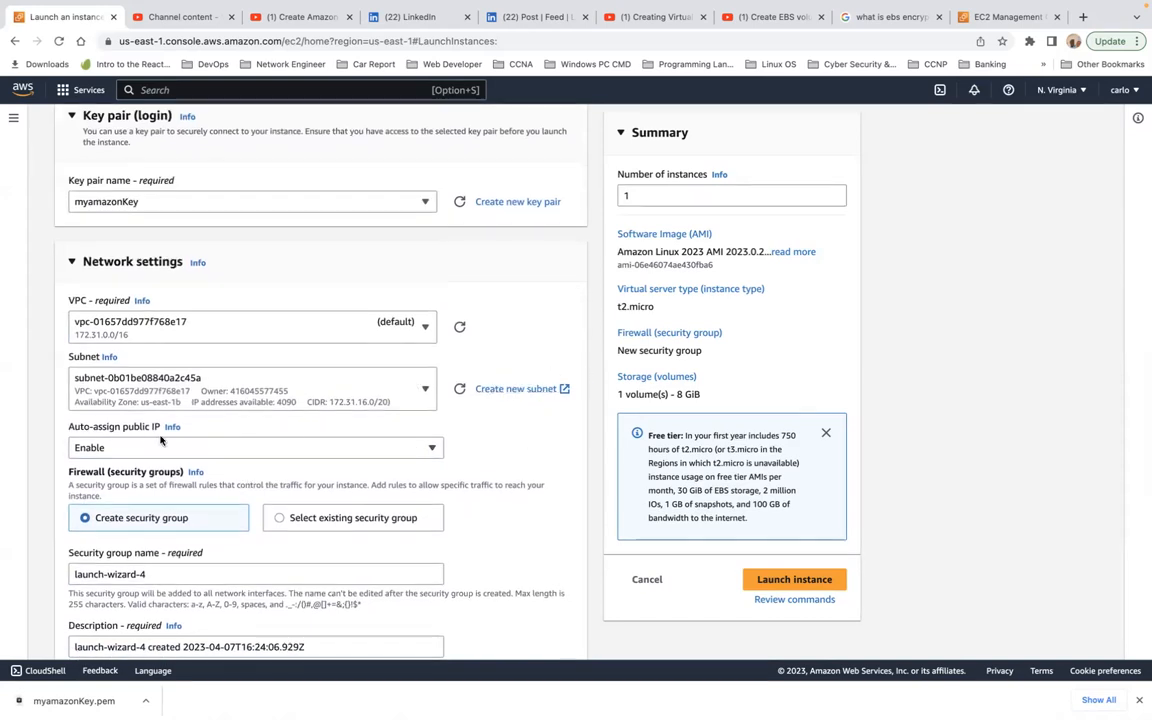
scroll(237, 462, "down", 2)
scroll(237, 462, "down", 1)
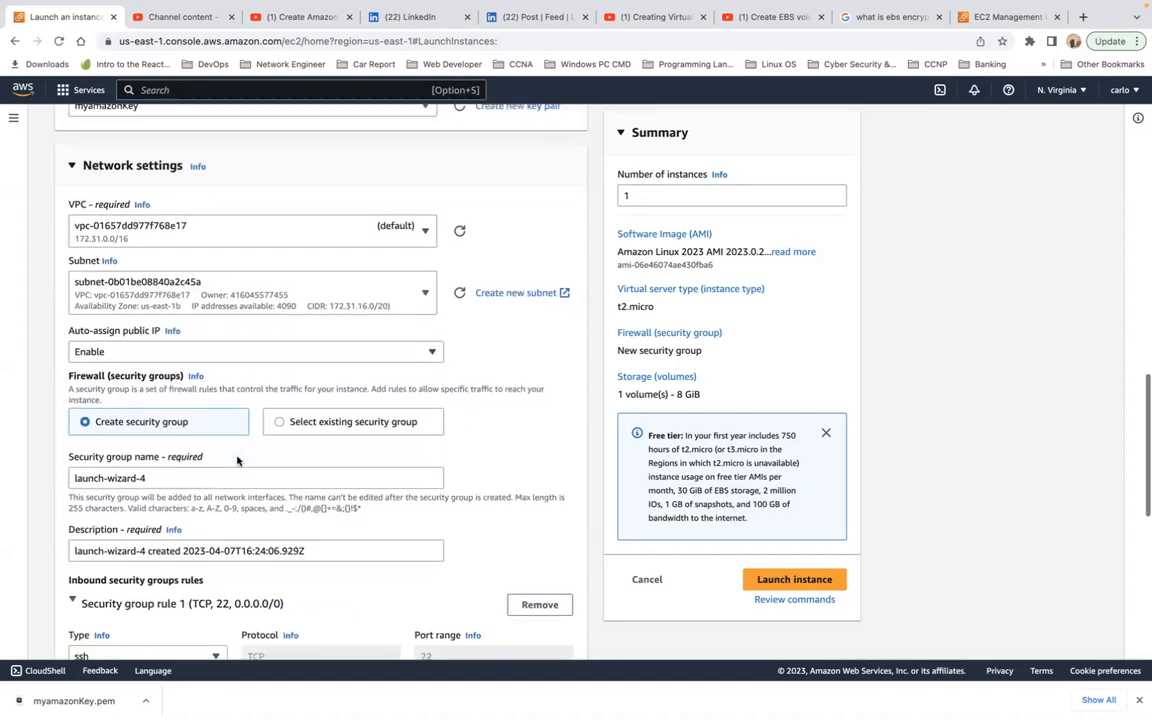
left_click(237, 479)
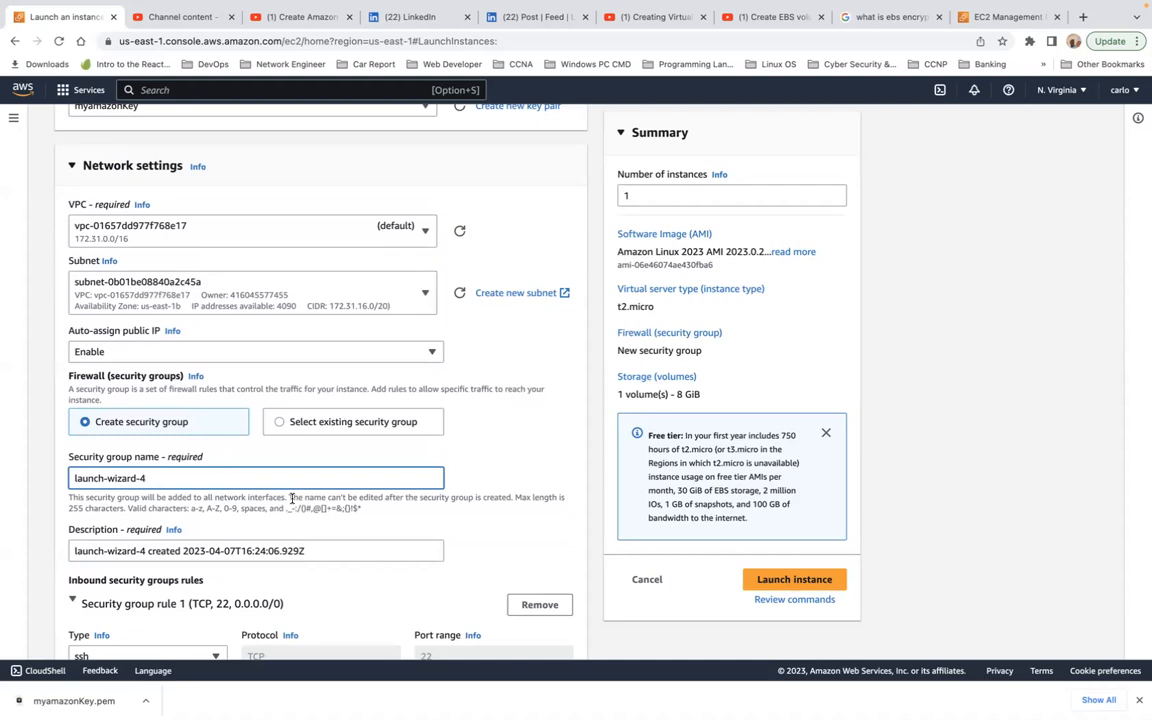
scroll(292, 498, "up", 6)
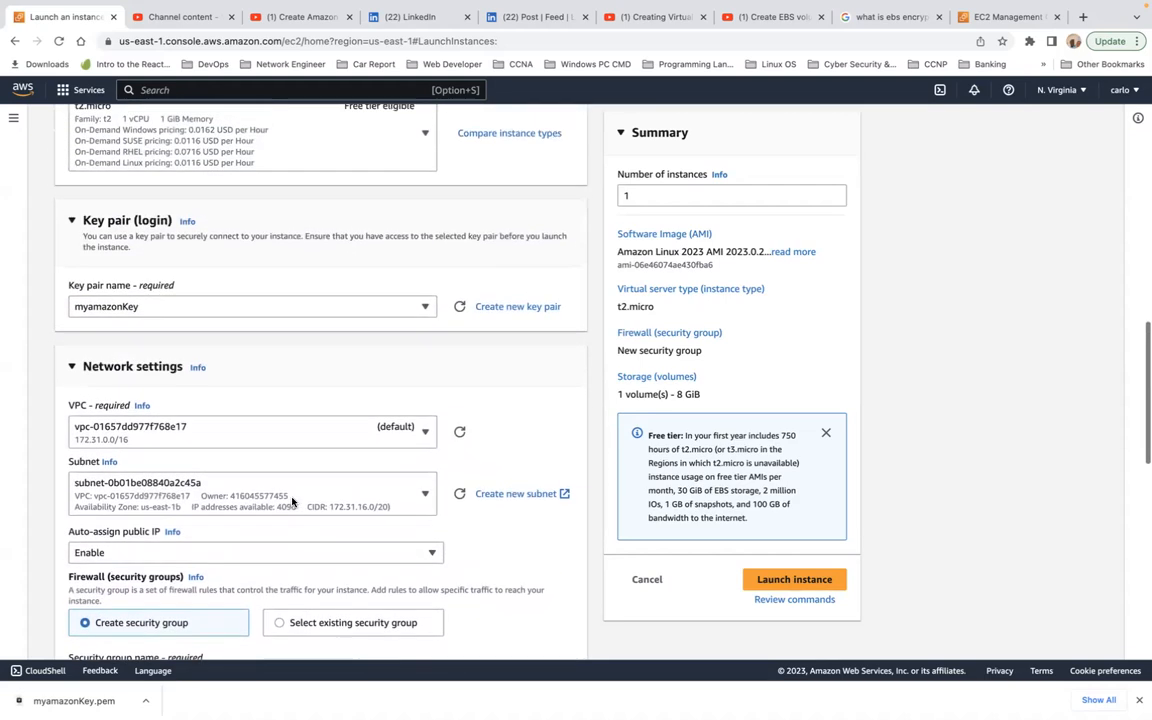
scroll(292, 502, "up", 1)
scroll(292, 502, "down", 15)
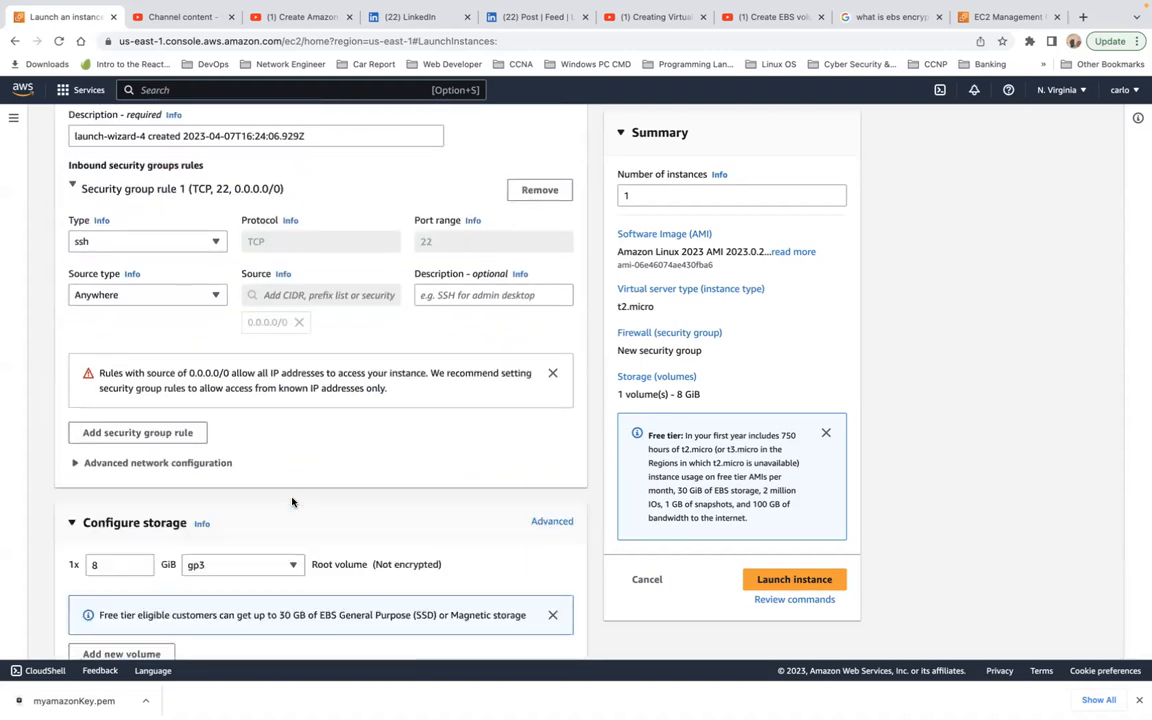
scroll(292, 502, "up", 5)
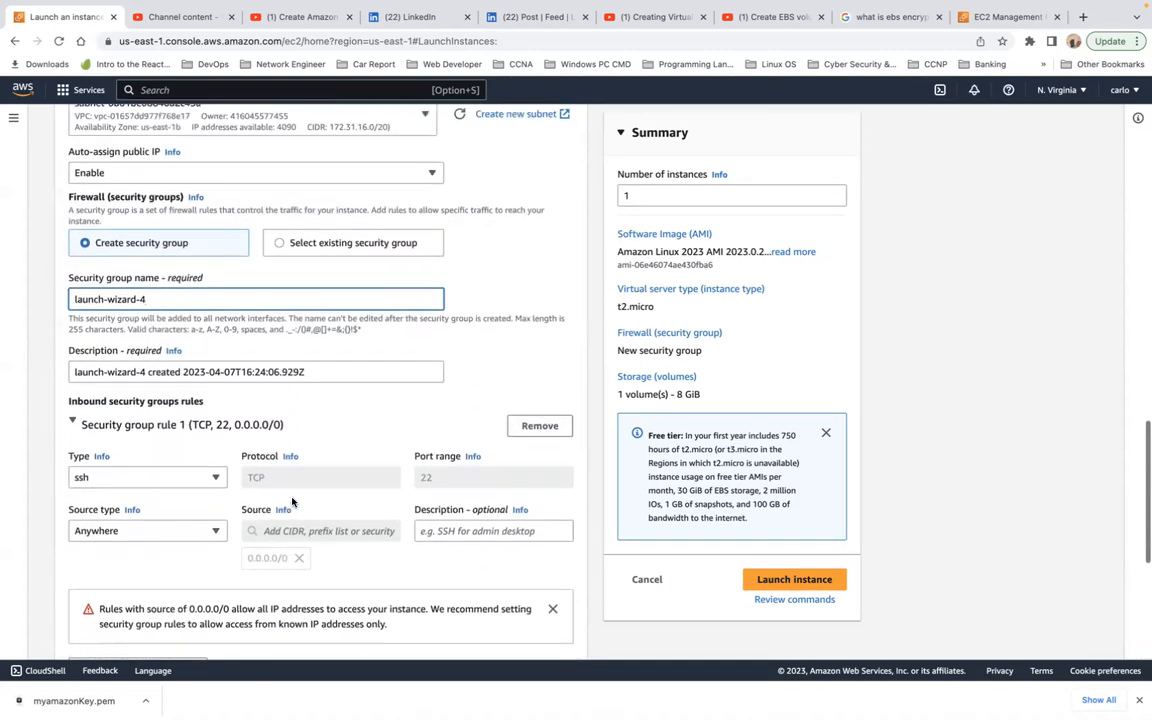
scroll(292, 502, "up", 6)
scroll(292, 498, "up", 2)
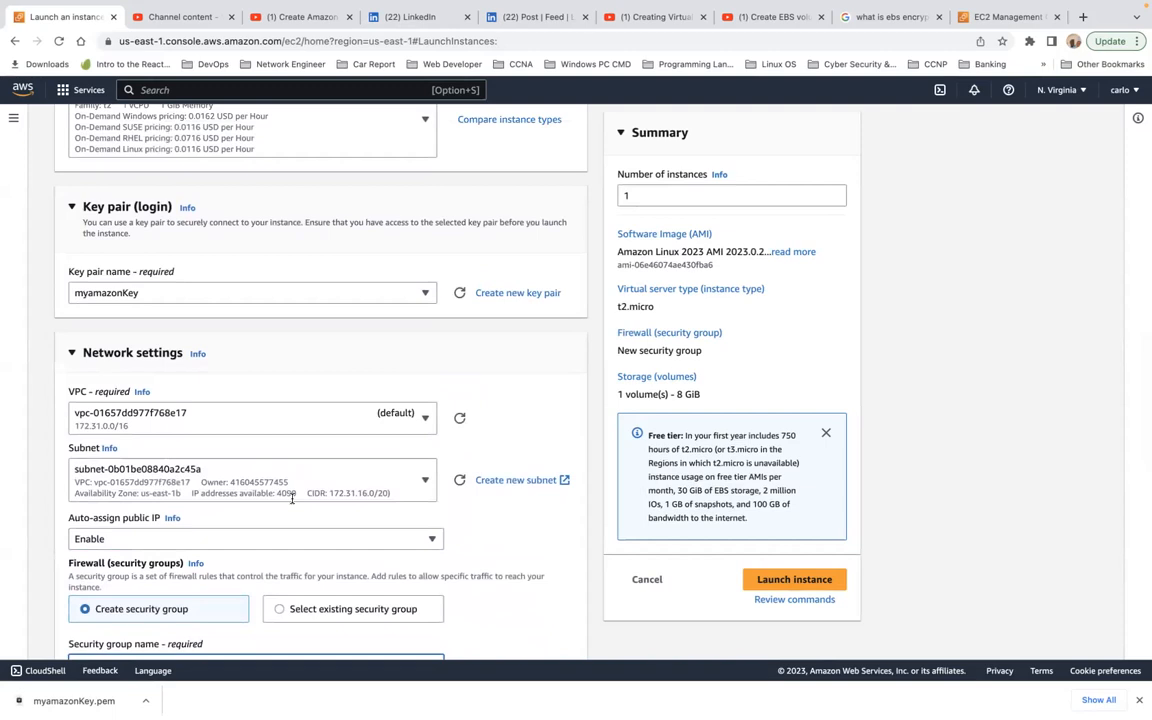
scroll(292, 498, "down", 1)
scroll(290, 496, "down", 2)
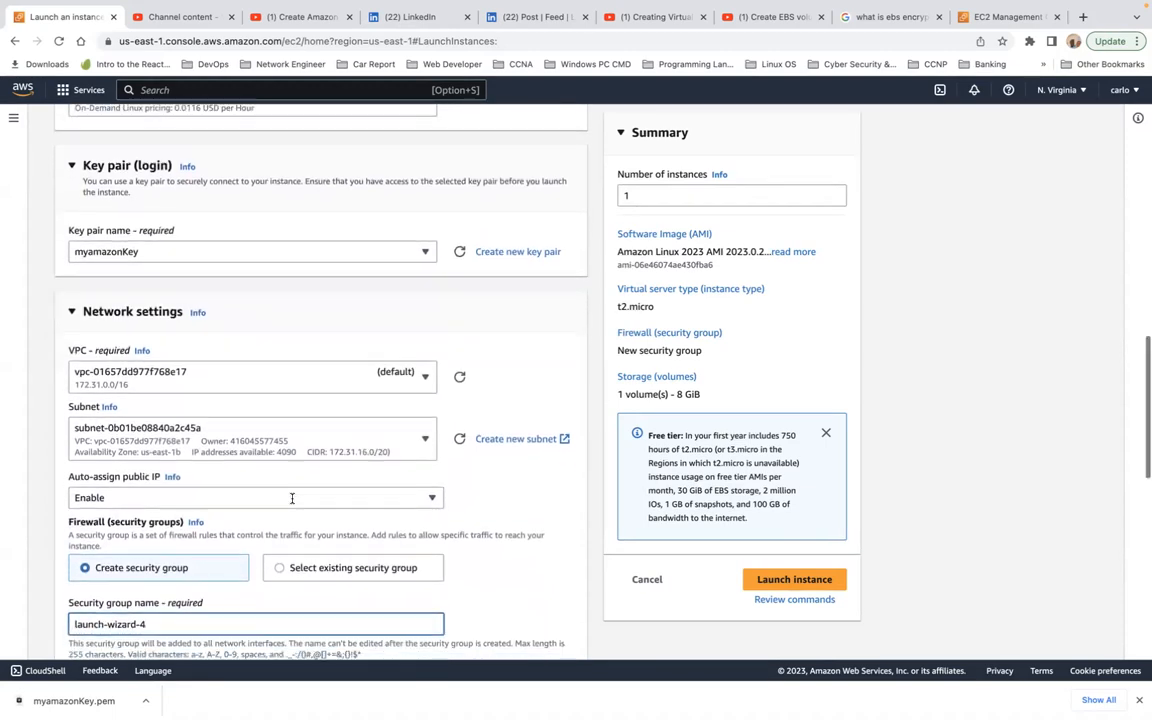
Step: Switch the firewall to an existing security group and assign mywebservergroup to the instance
left_click(272, 464)
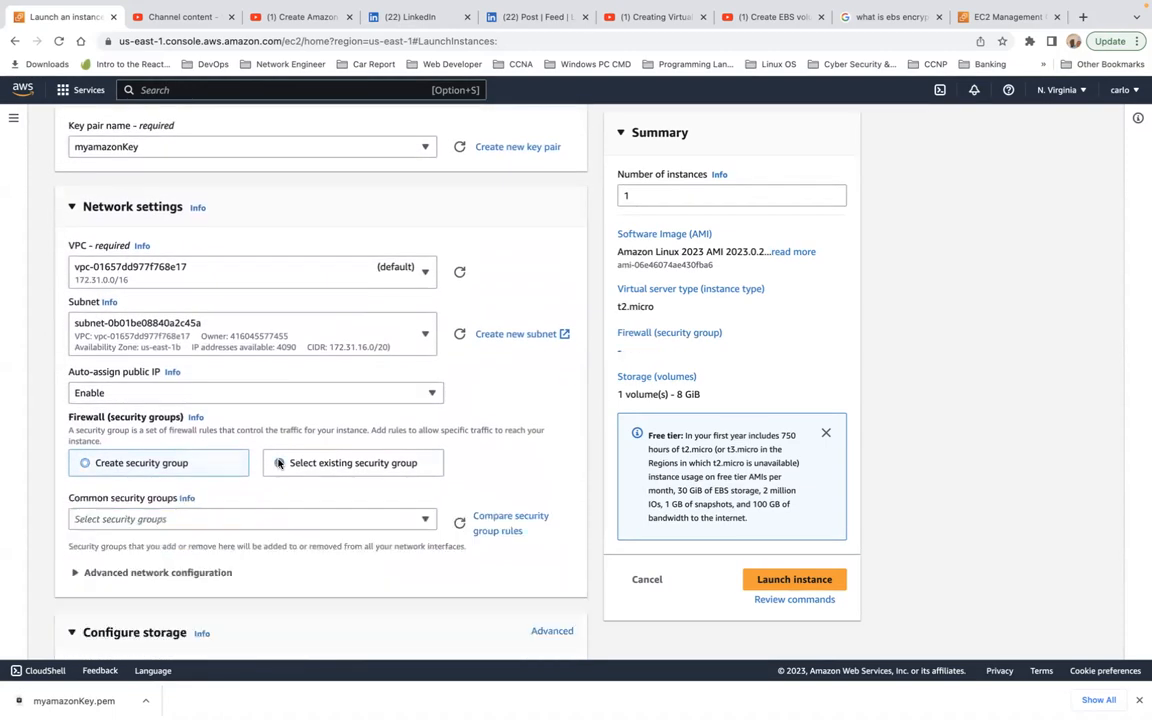
left_click(252, 519)
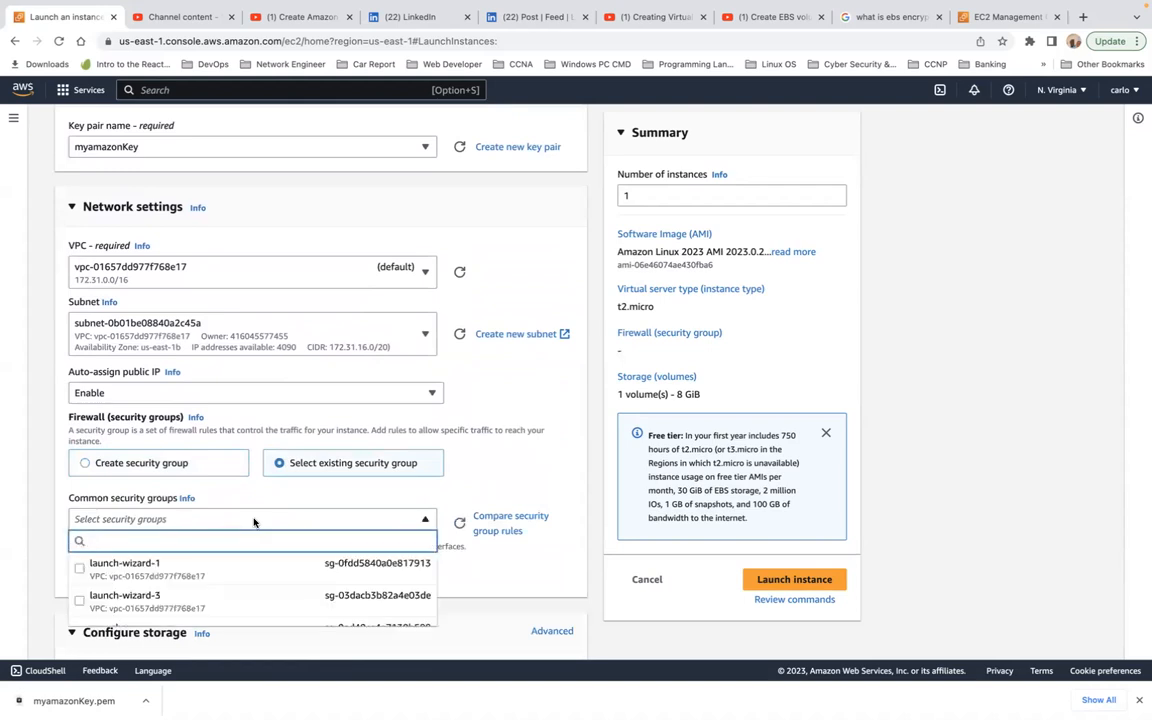
scroll(230, 603, "down", 2)
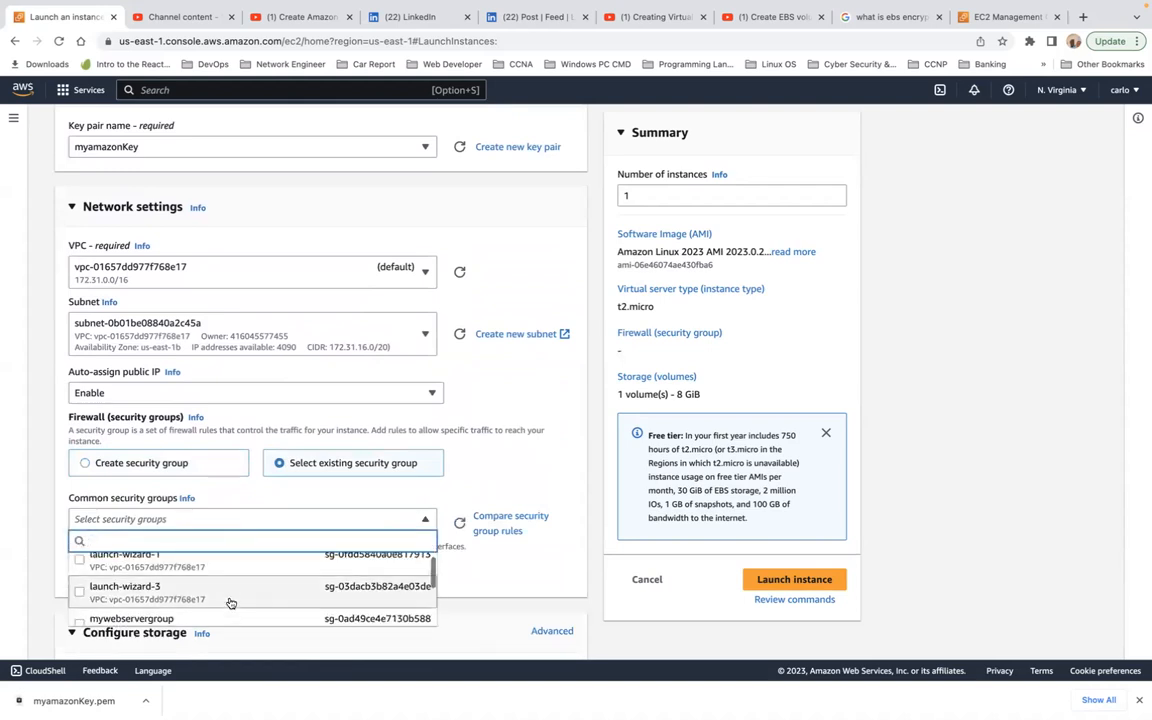
left_click(236, 589)
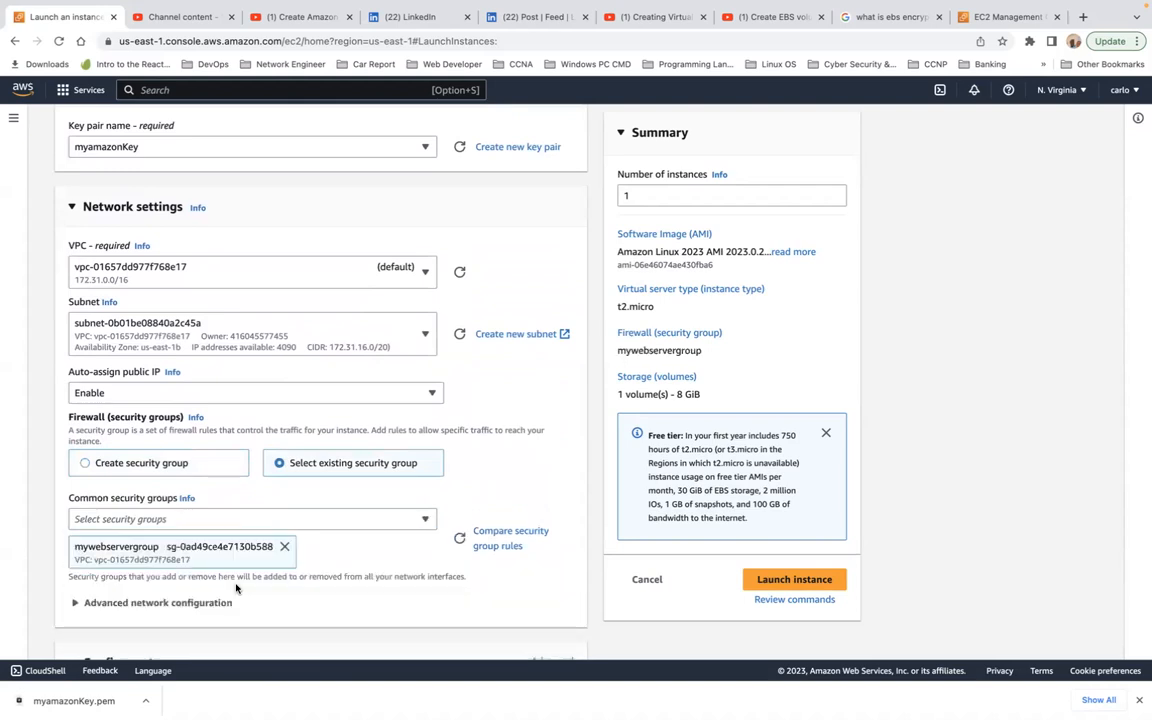
scroll(347, 512, "up", 2)
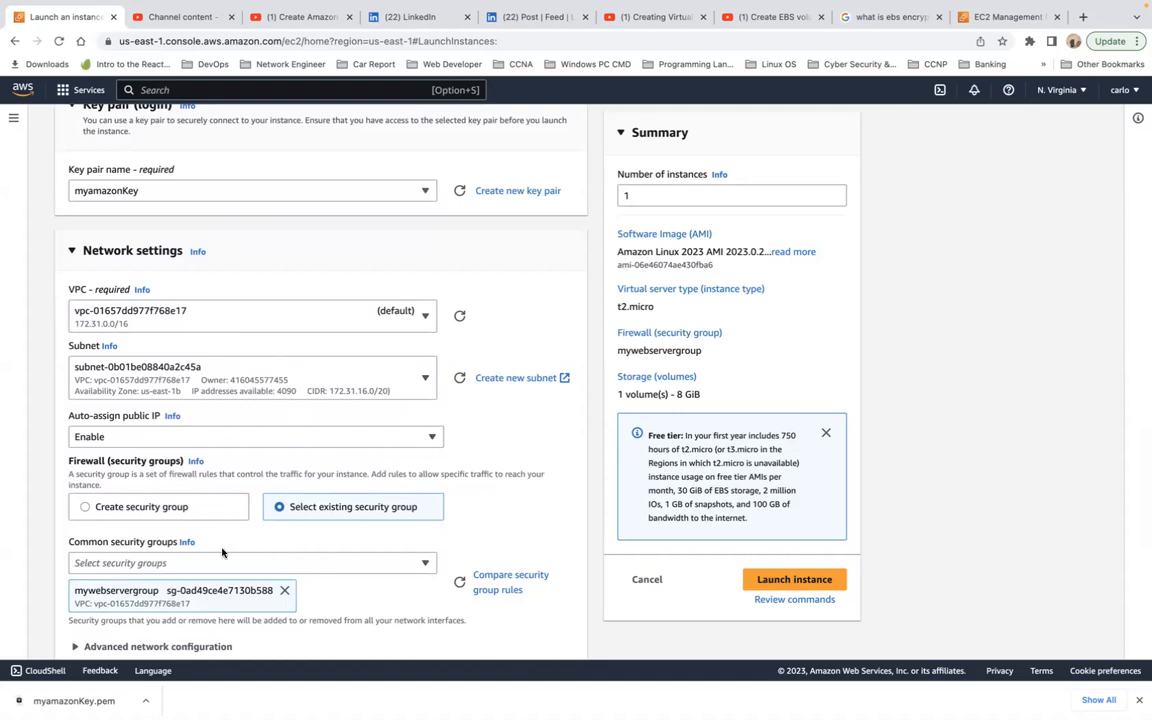
Step: Expand the advanced network configuration and look through its network interface options down to the storage settings
scroll(340, 469, "down", 2)
scroll(340, 469, "down", 4)
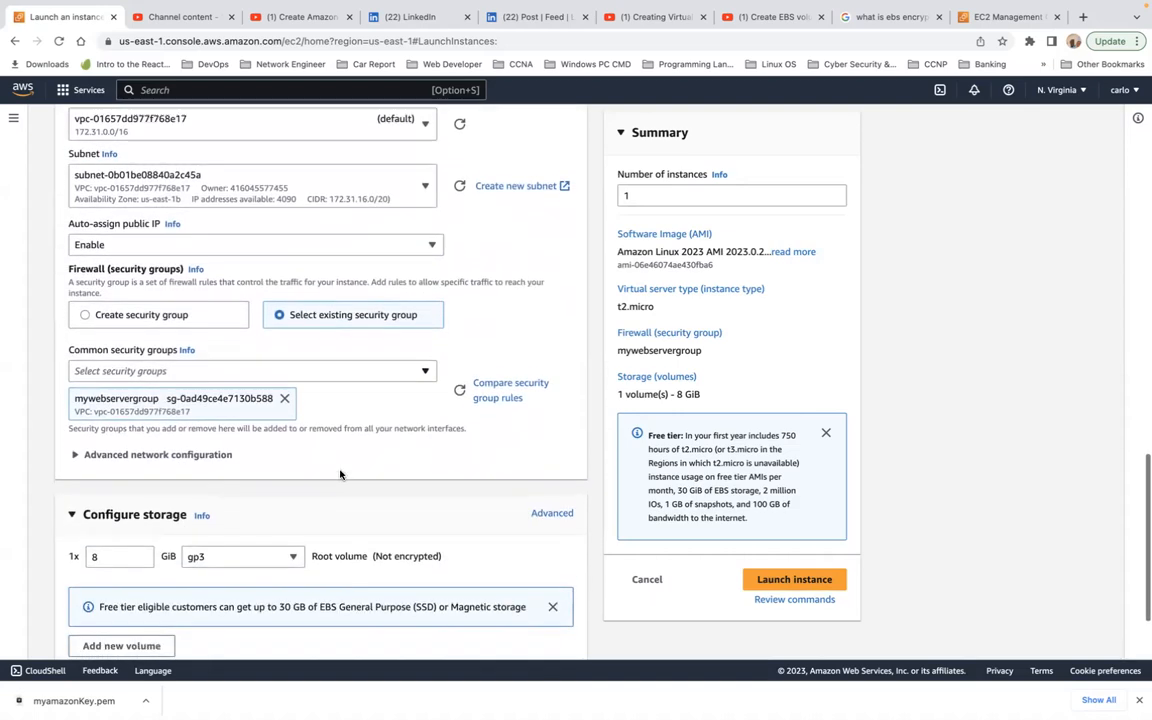
left_click(73, 450)
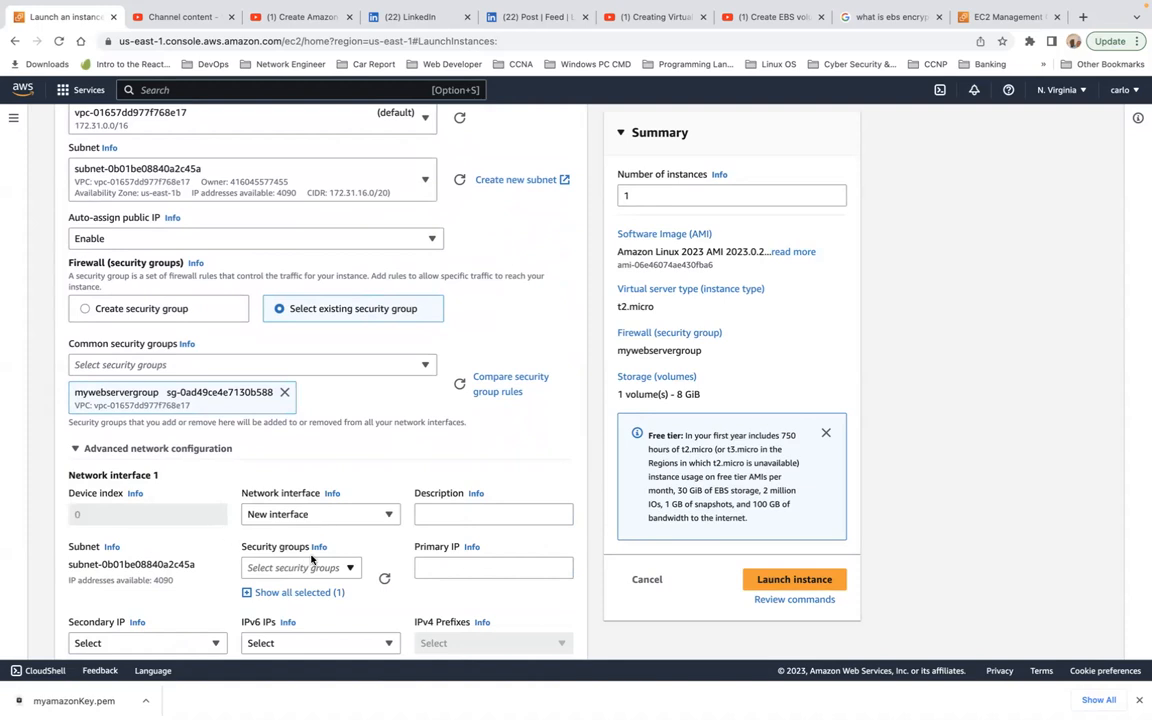
scroll(393, 541, "down", 1)
scroll(393, 541, "down", 5)
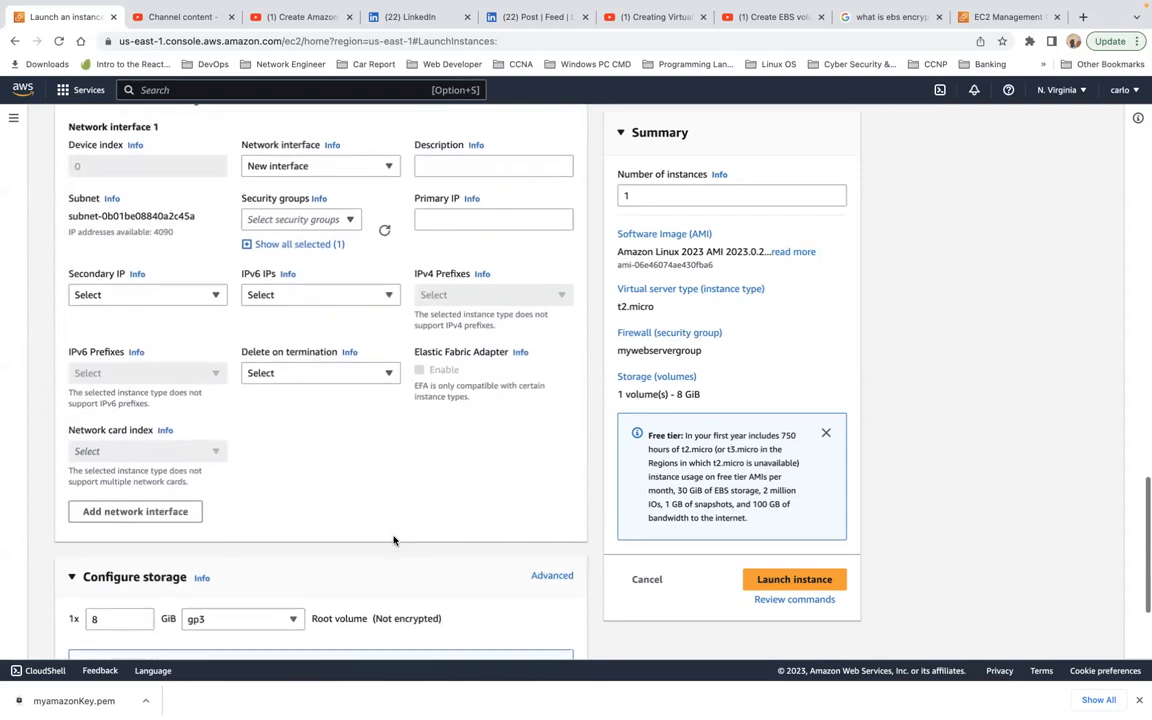
scroll(393, 541, "down", 1)
scroll(393, 541, "down", 1)
scroll(393, 541, "down", 3)
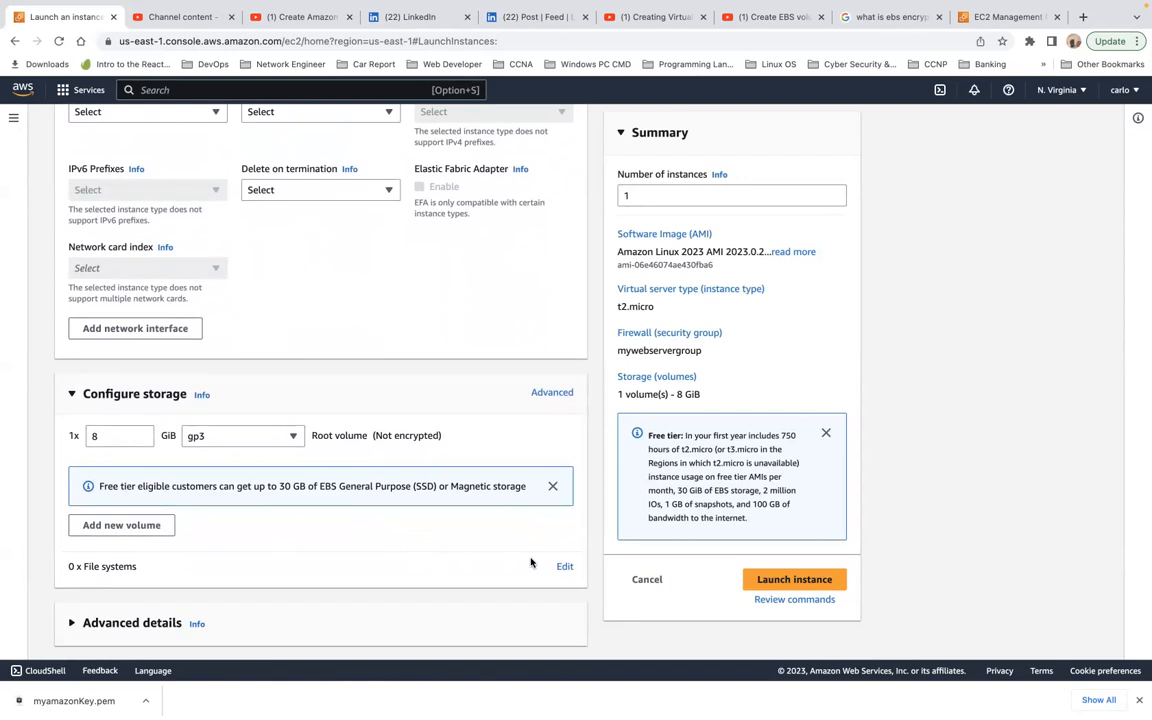
Step: Add the EFS file system Our-EFS to the instance's storage as a shared file system mounted at /mnt/efs/fs1
left_click(565, 567)
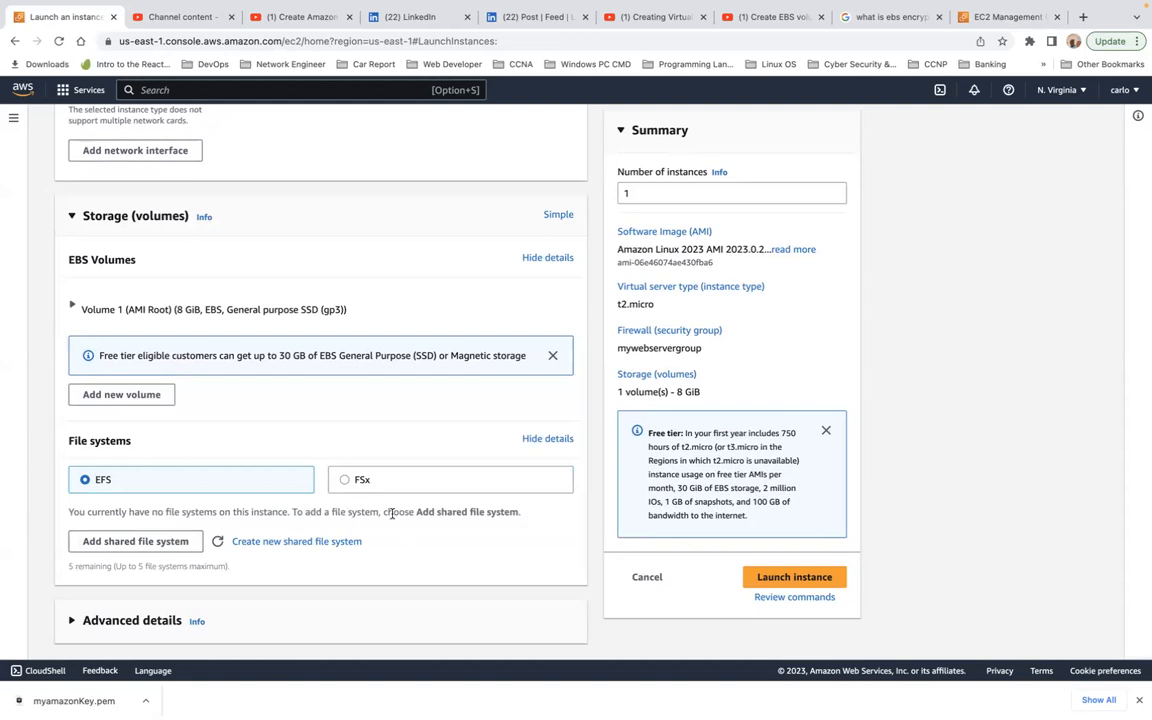
left_click(170, 541)
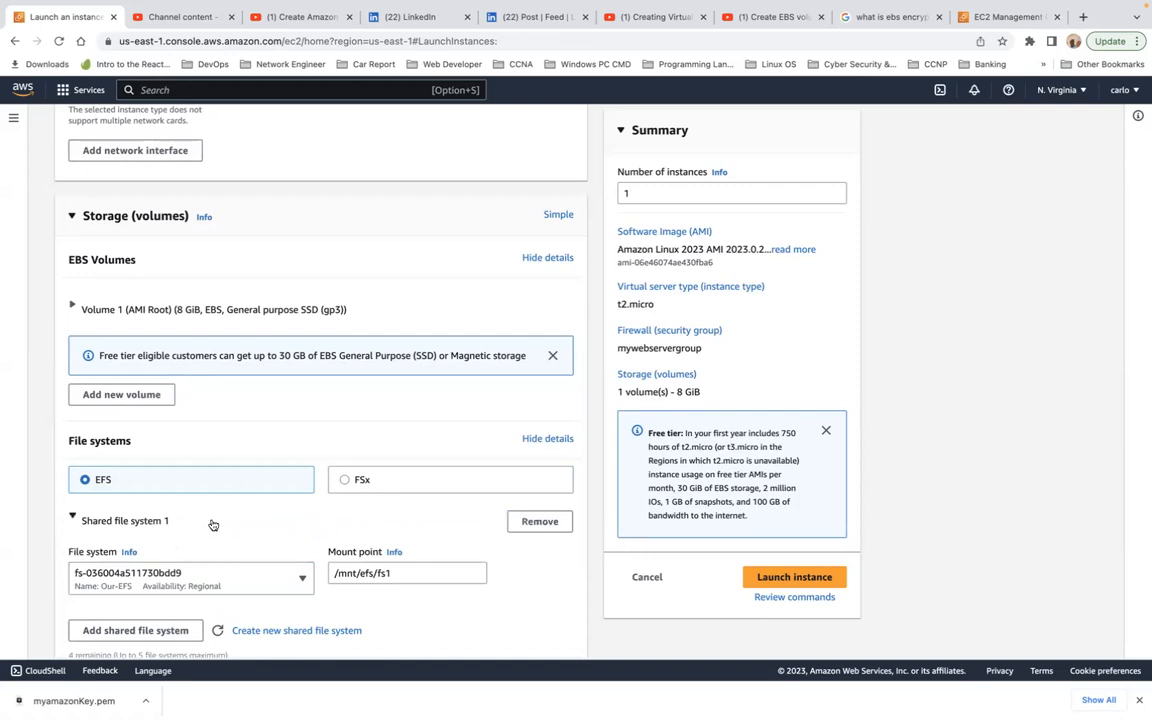
scroll(212, 524, "down", 2)
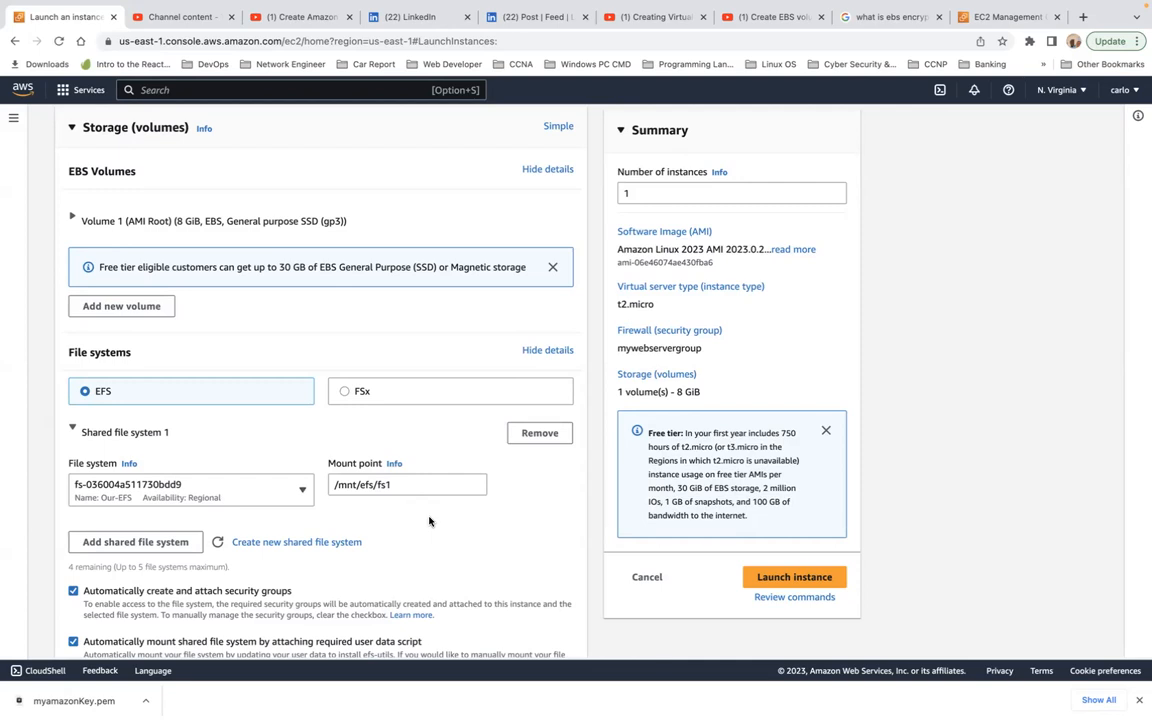
scroll(429, 521, "down", 3)
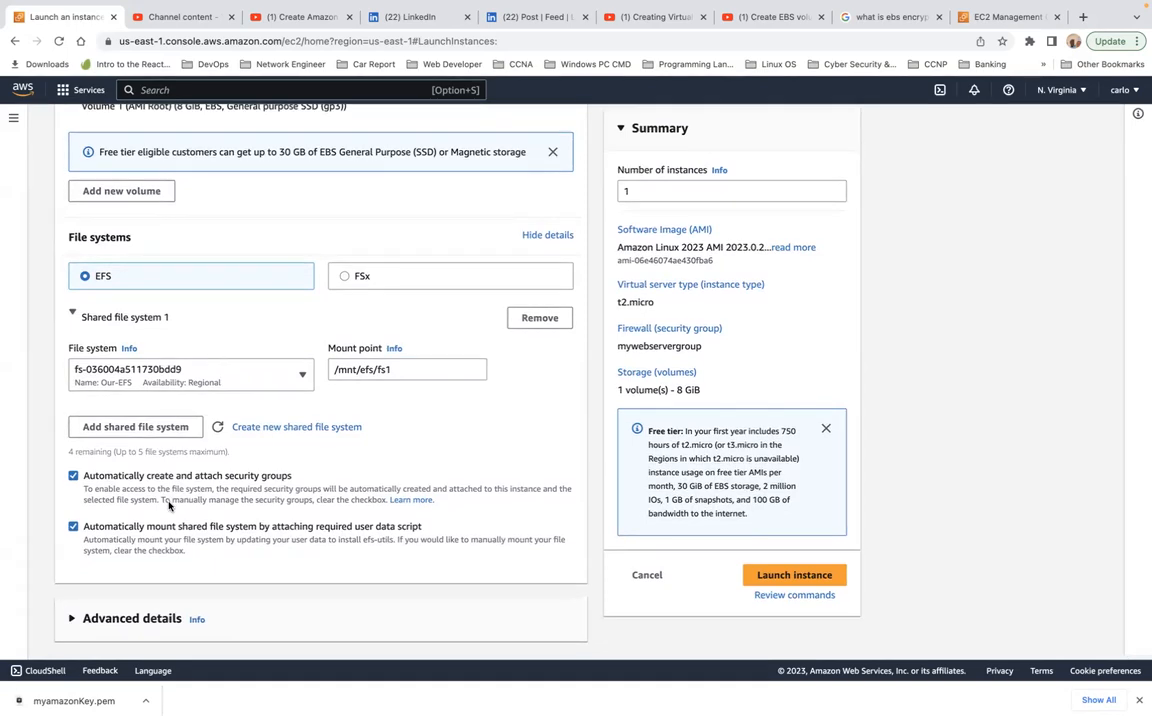
Step: Launch the configured instance and go to the list of all instances
left_click(810, 578)
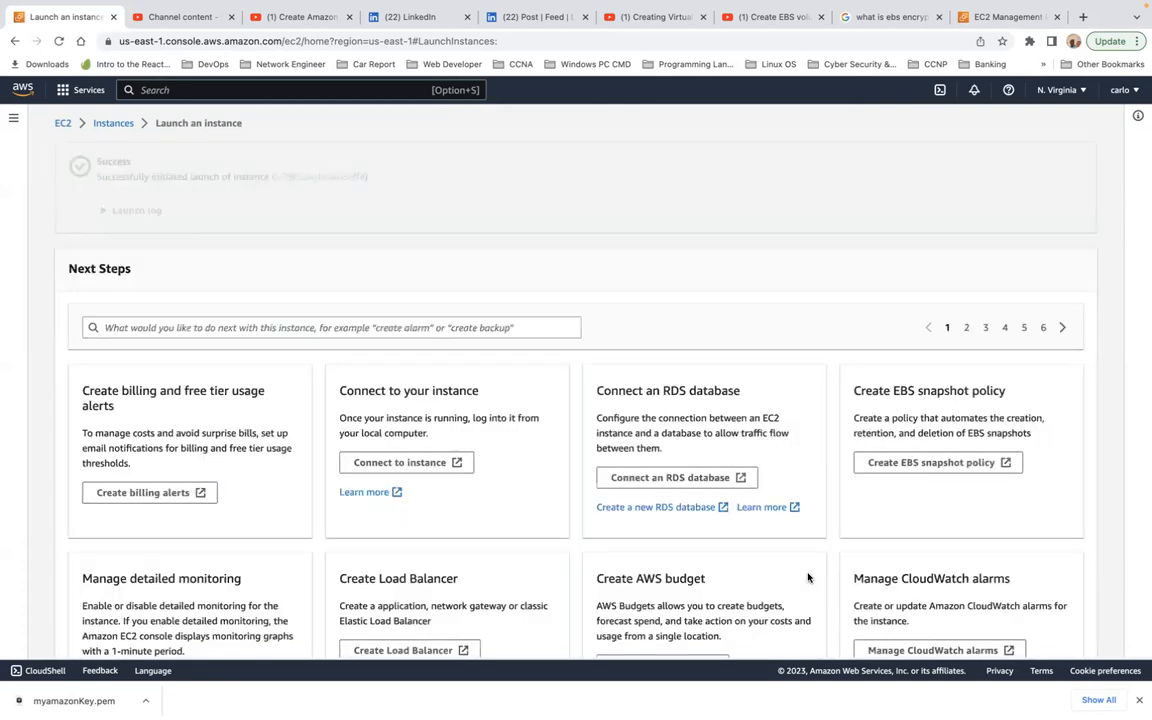
scroll(836, 625, "down", 2)
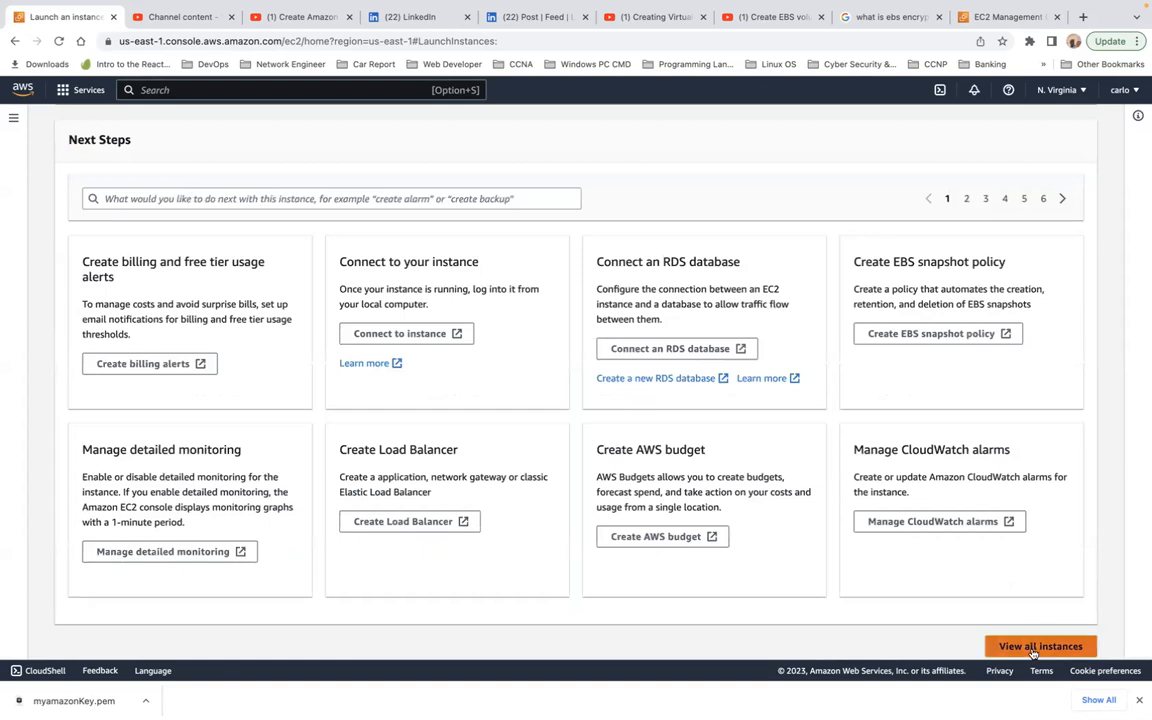
left_click(1033, 648)
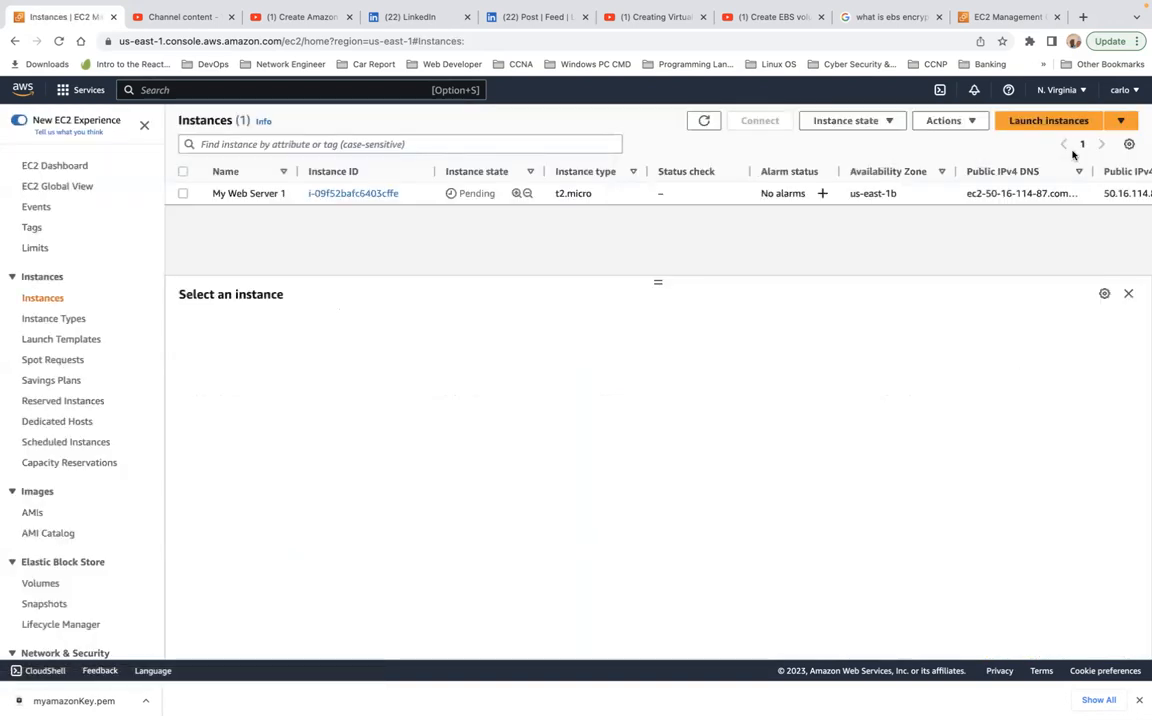
Step: Start launching another instance and name it My Web Server 2
left_click(1052, 121)
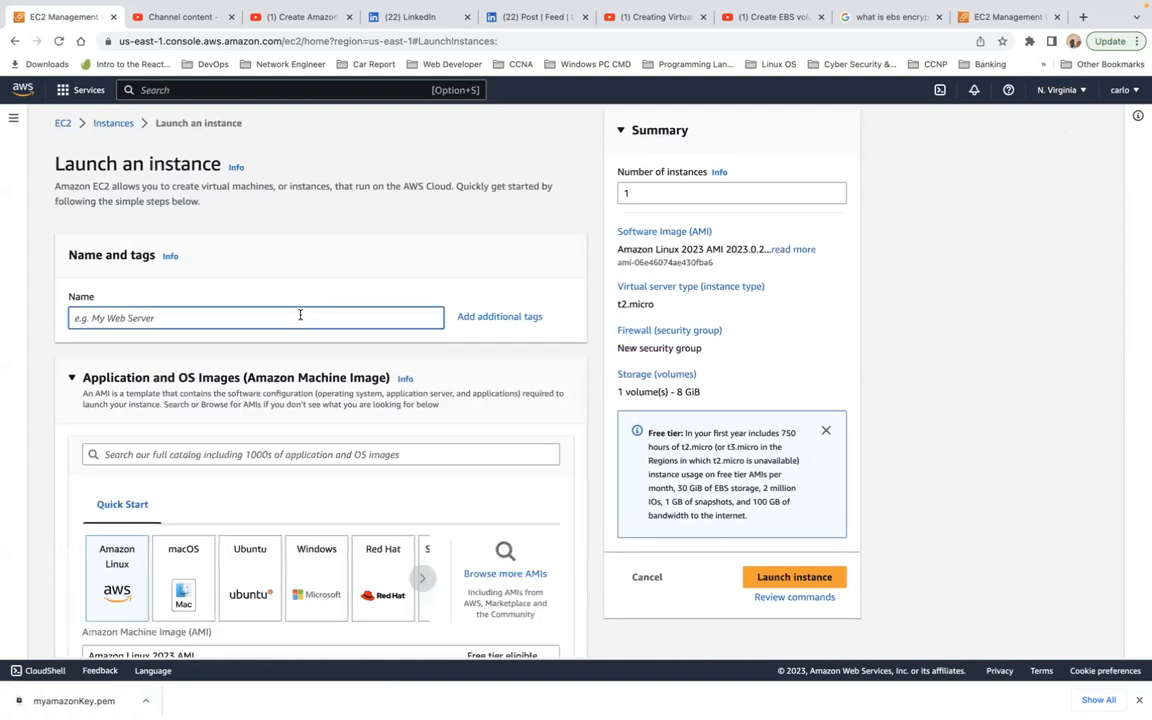
type("My Web Server 2")
Step: Keep the Amazon Linux 2023 AMI and t2.micro type for the second instance, and select myamazonKey as its key pair
scroll(320, 400, "down", 3)
scroll(320, 400, "down", 4)
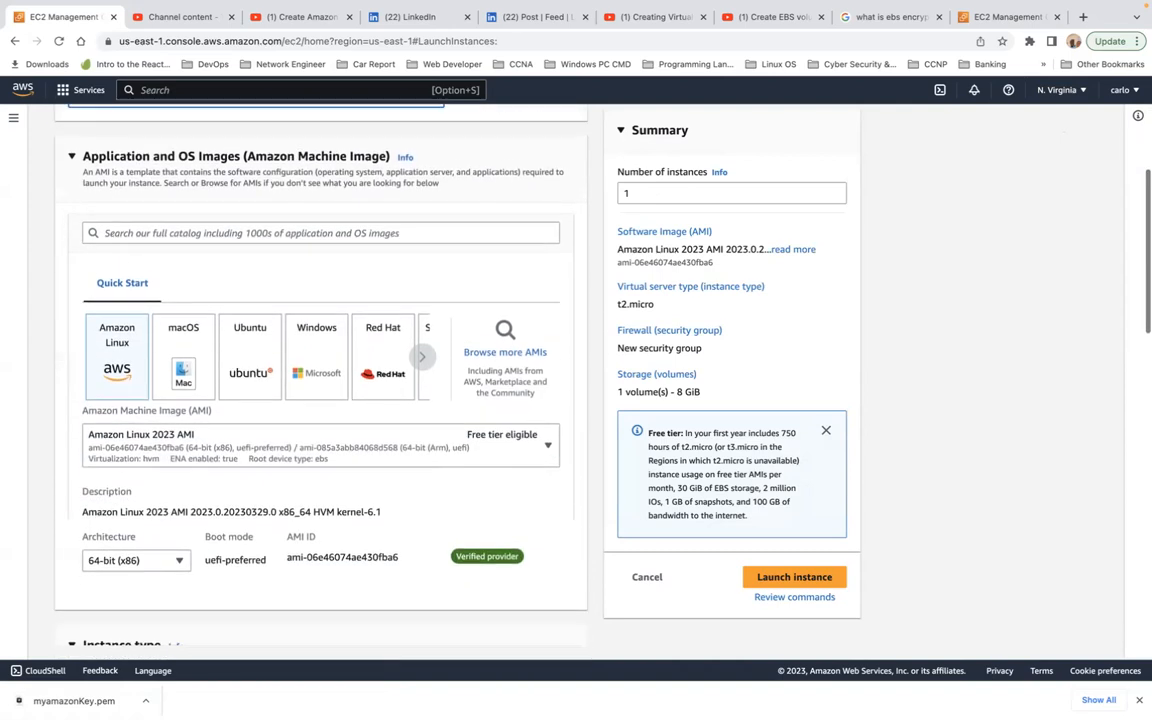
scroll(320, 400, "down", 6)
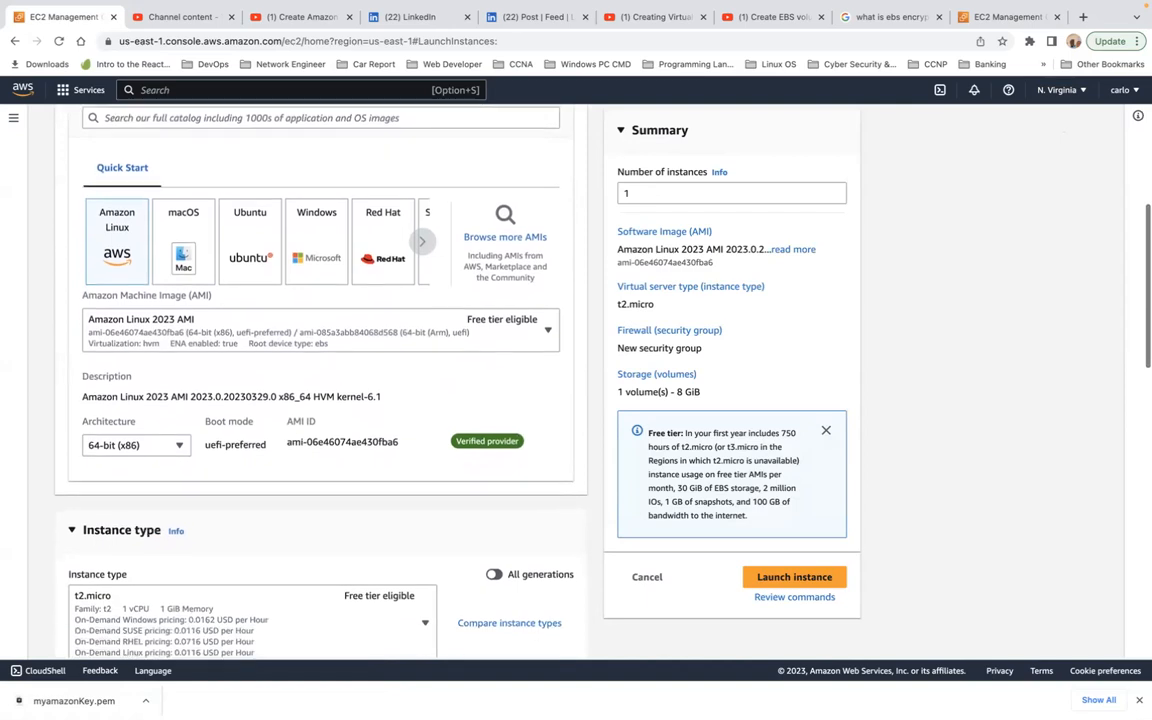
scroll(301, 321, "down", 1)
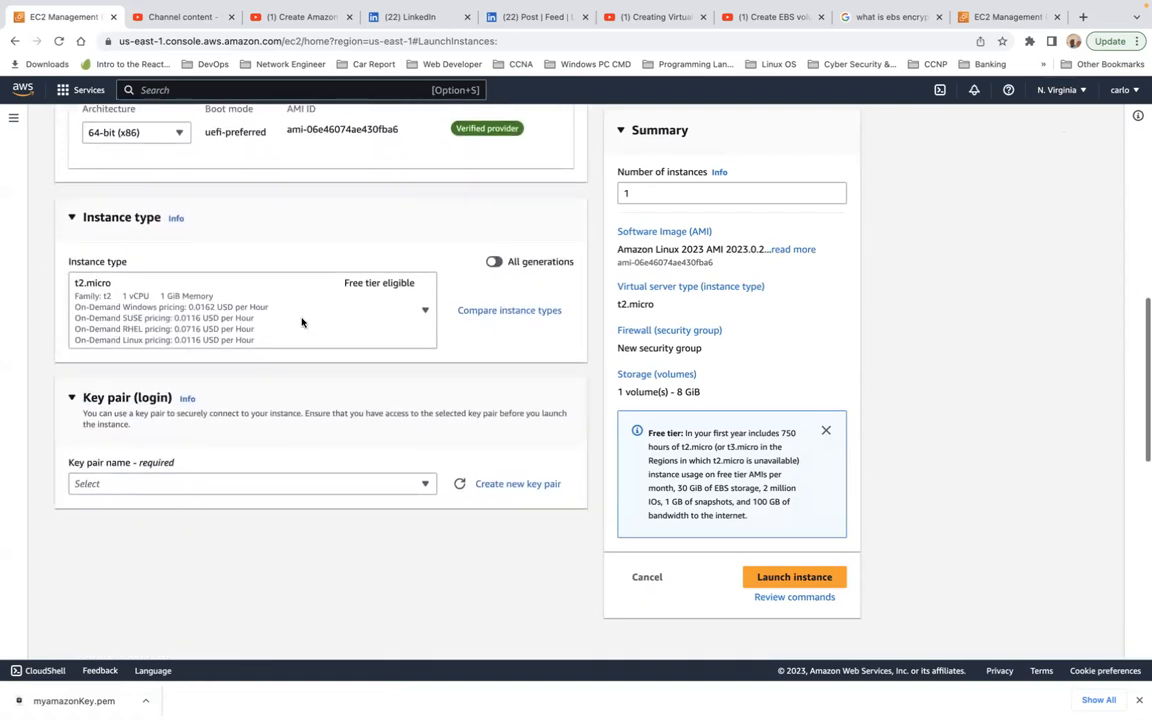
left_click(222, 484)
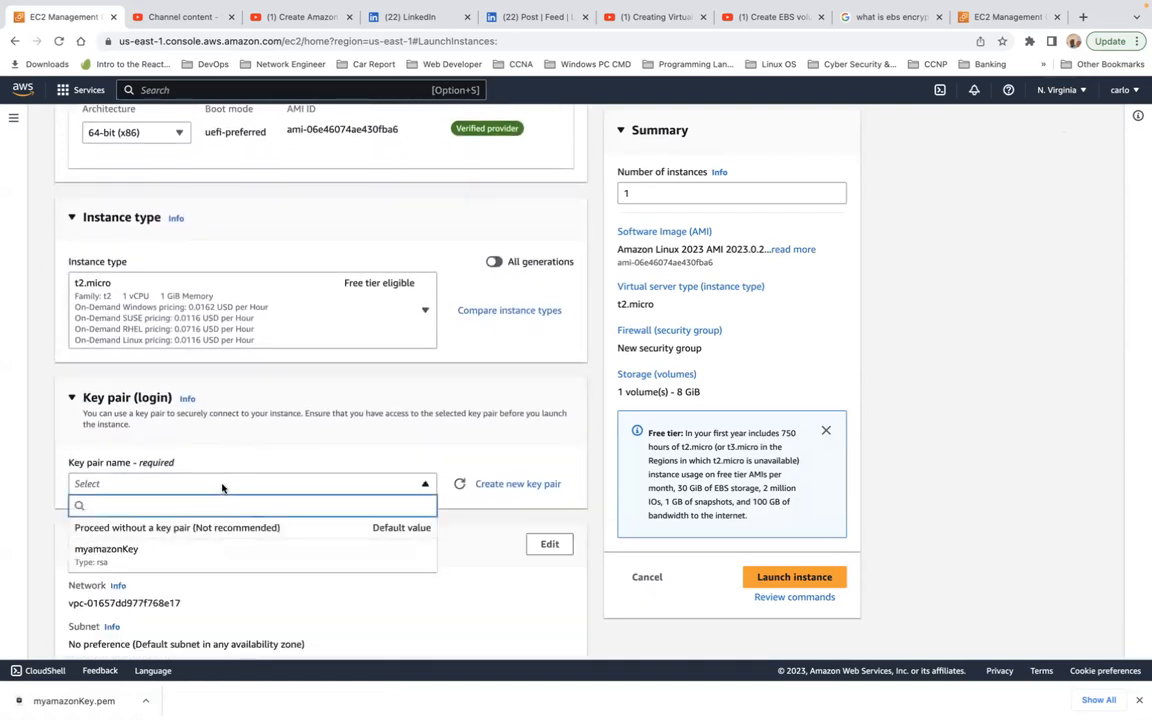
left_click(203, 549)
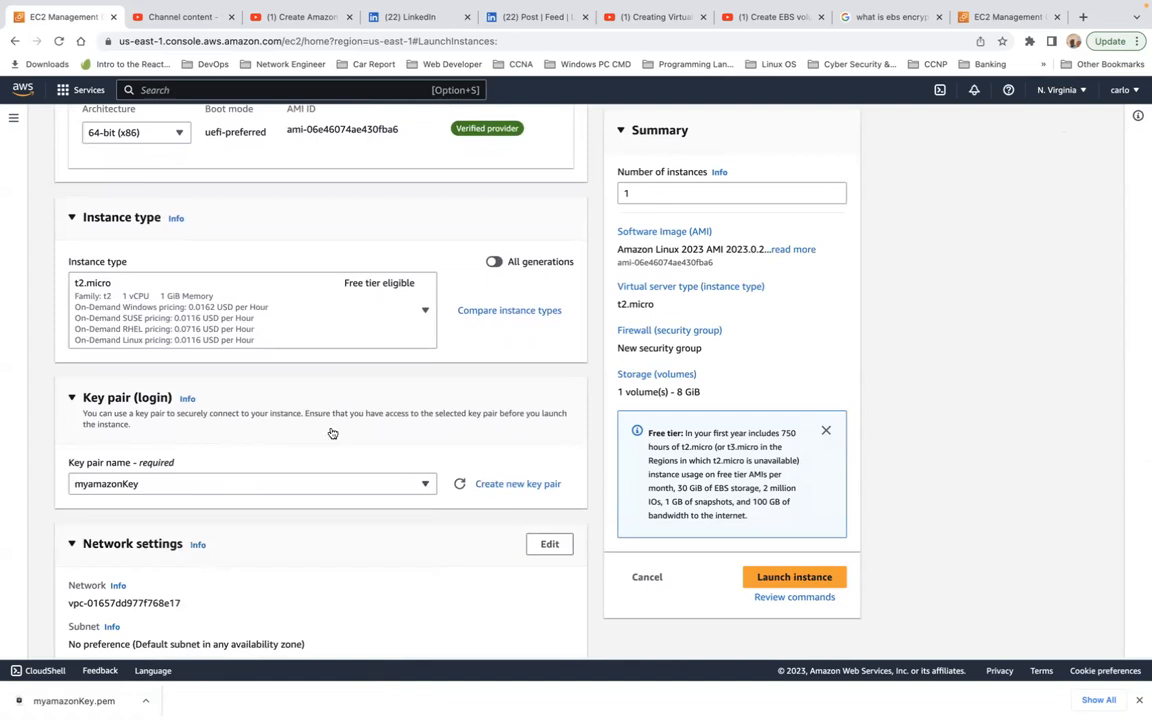
Step: Assign the existing security group mywebservergroup to the instance instead of creating a new one
scroll(331, 432, "down", 5)
scroll(331, 432, "down", 2)
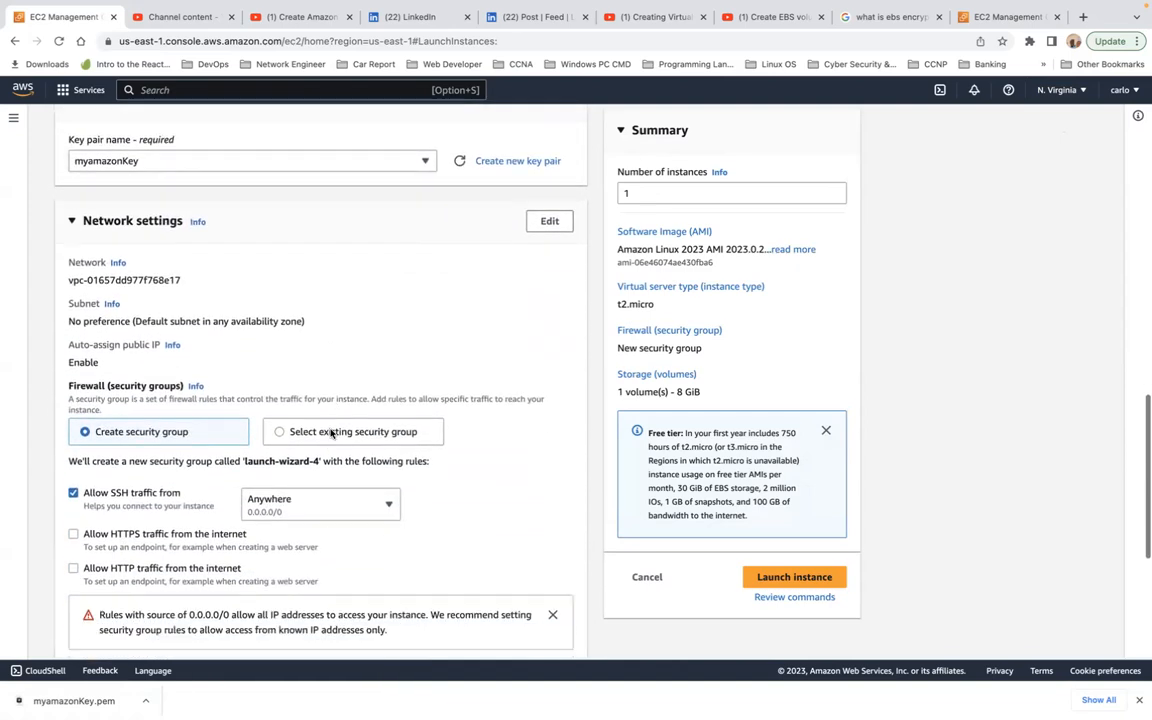
left_click(296, 435)
left_click(265, 483)
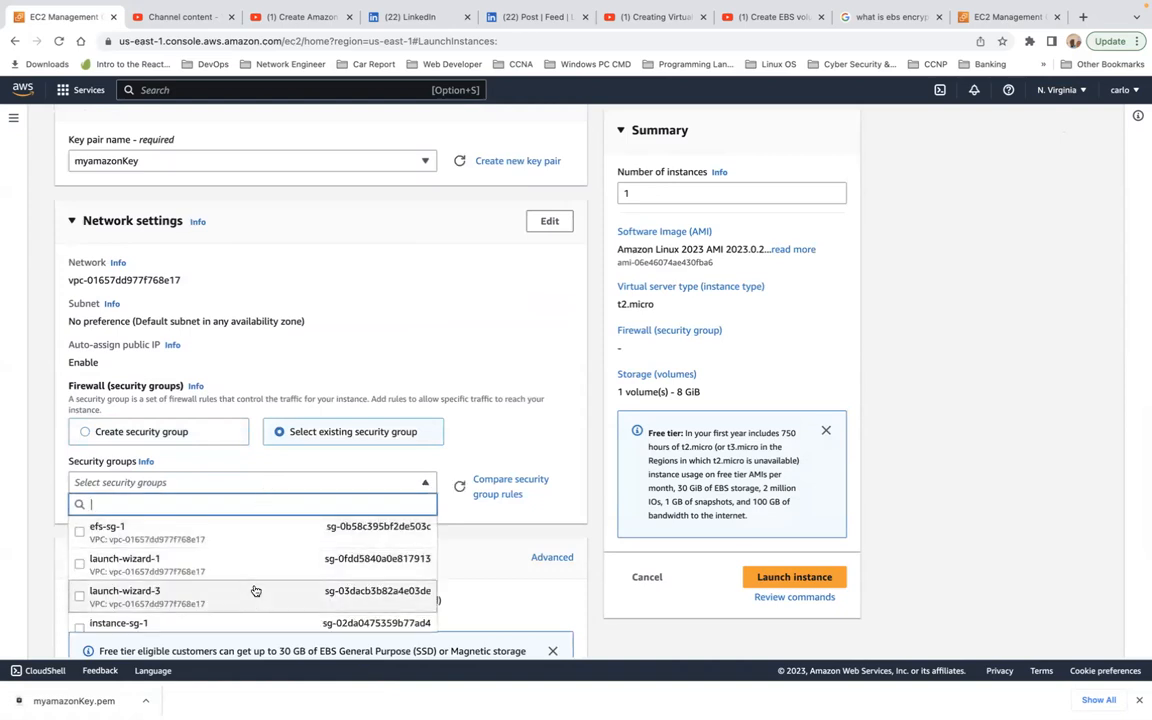
scroll(268, 593, "down", 2)
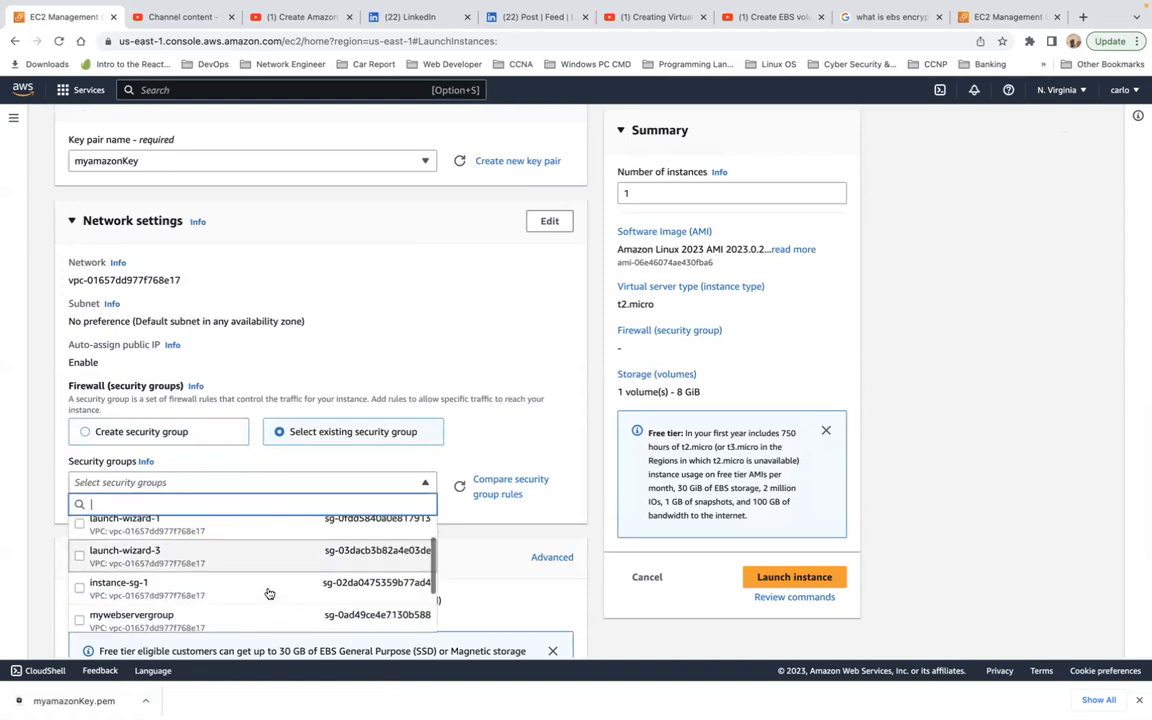
left_click(268, 590)
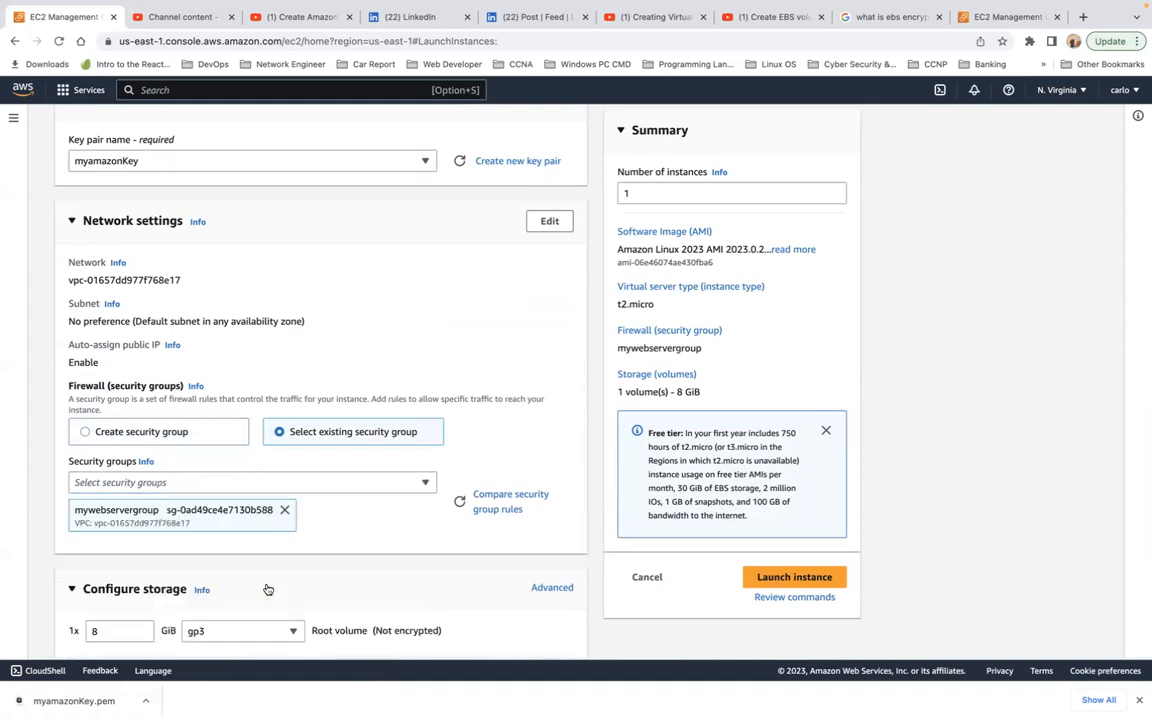
scroll(351, 576, "down", 4)
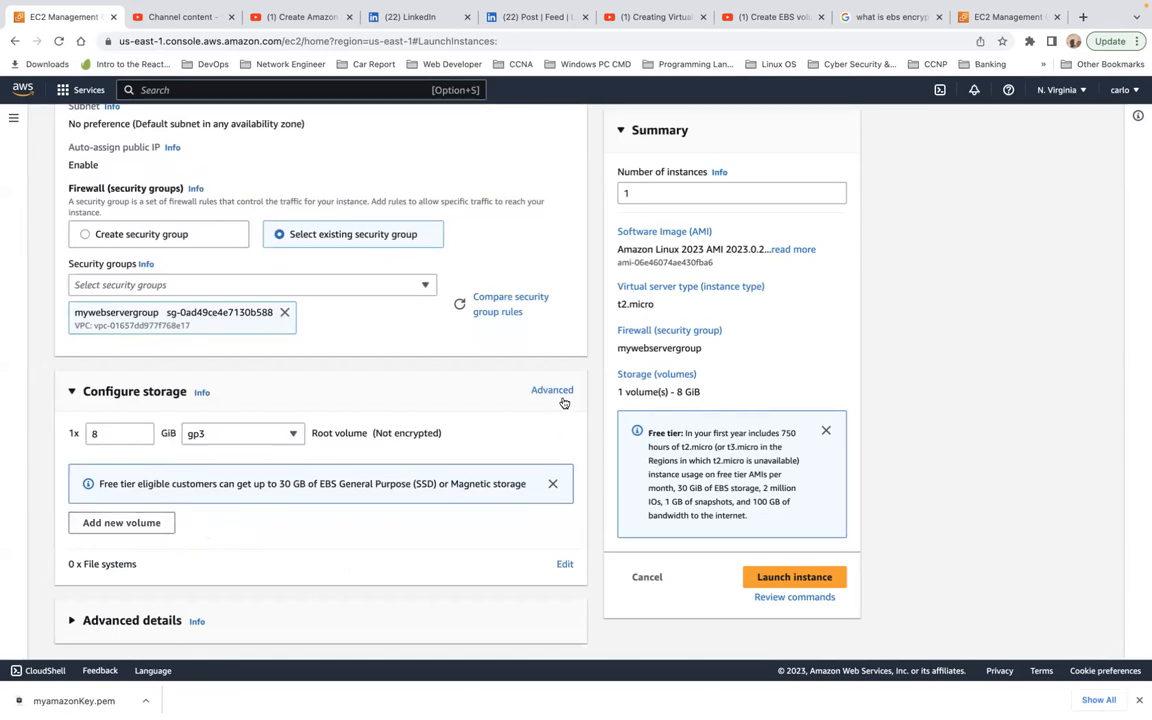
scroll(547, 415, "up", 5)
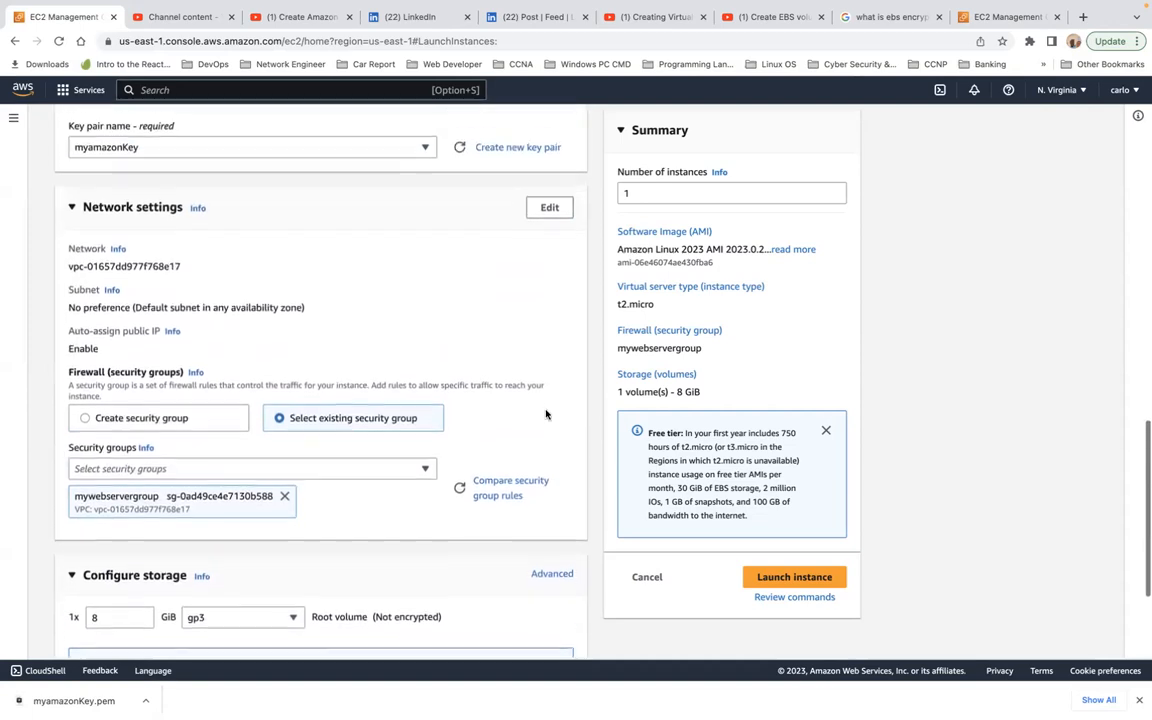
scroll(501, 411, "down", 5)
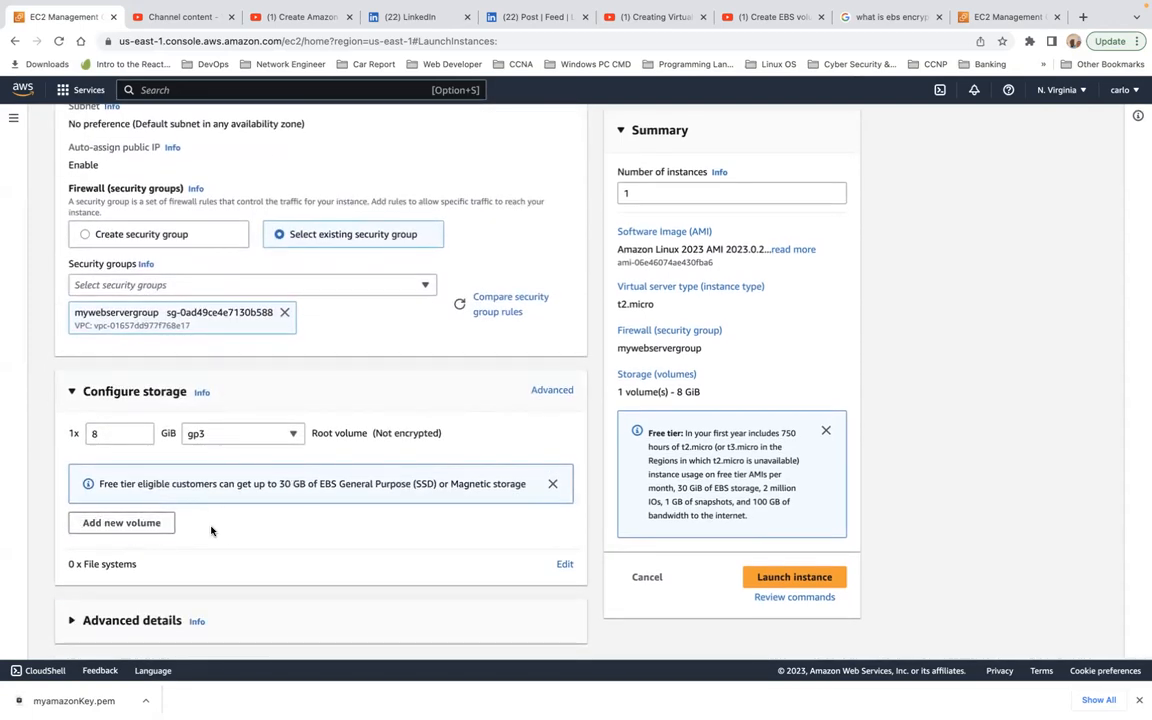
left_click(141, 526)
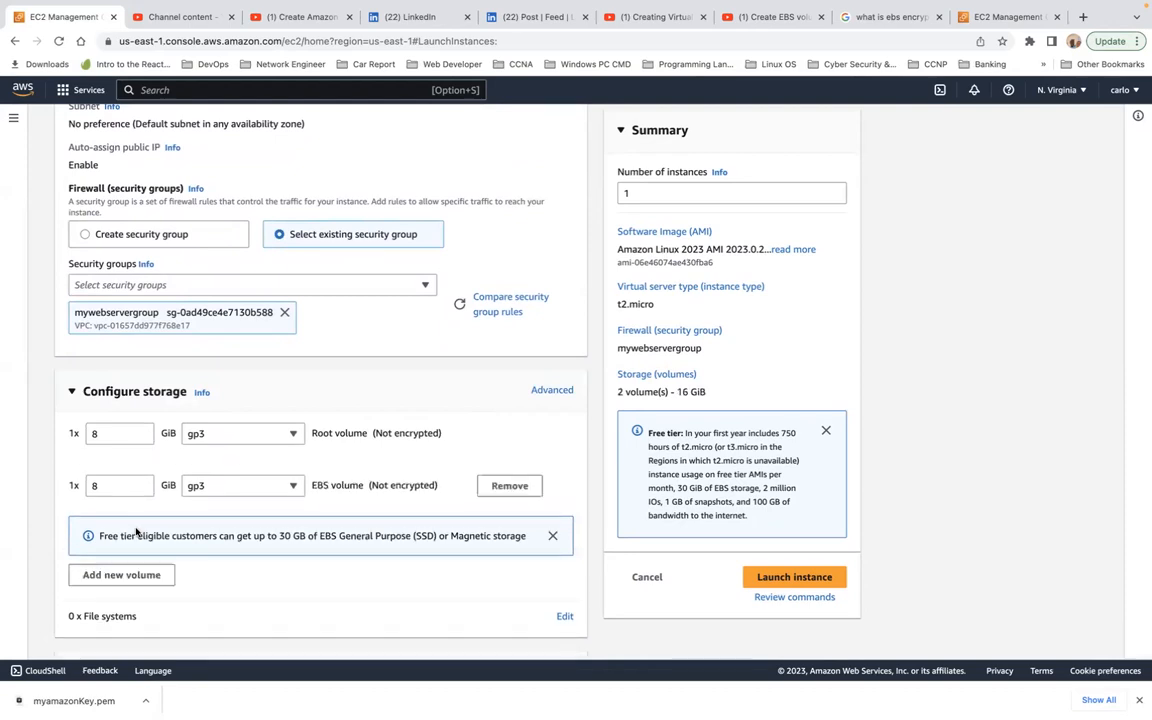
scroll(270, 527, "down", 1)
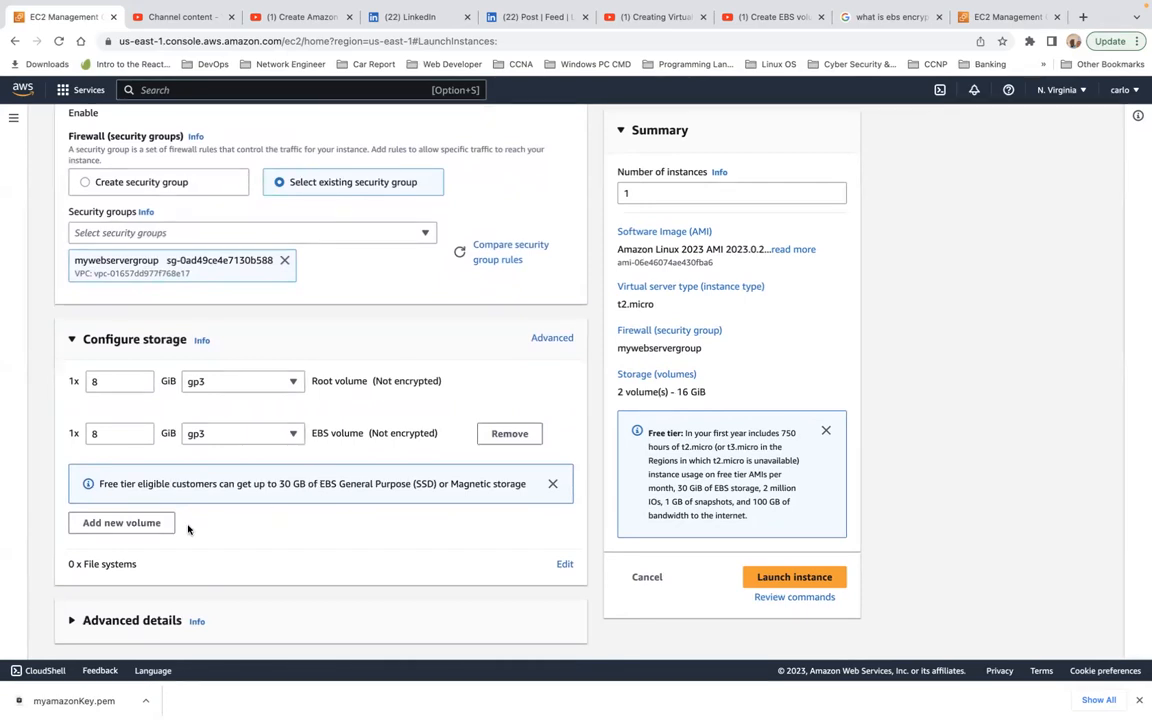
left_click(153, 523)
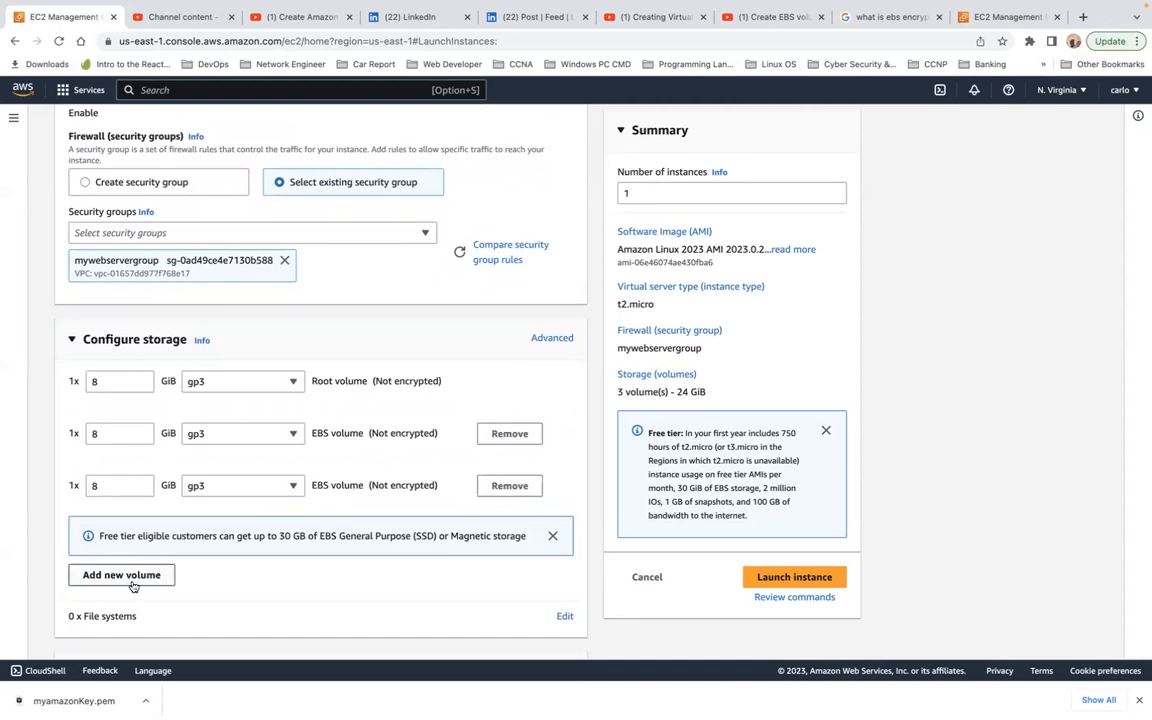
left_click(510, 485)
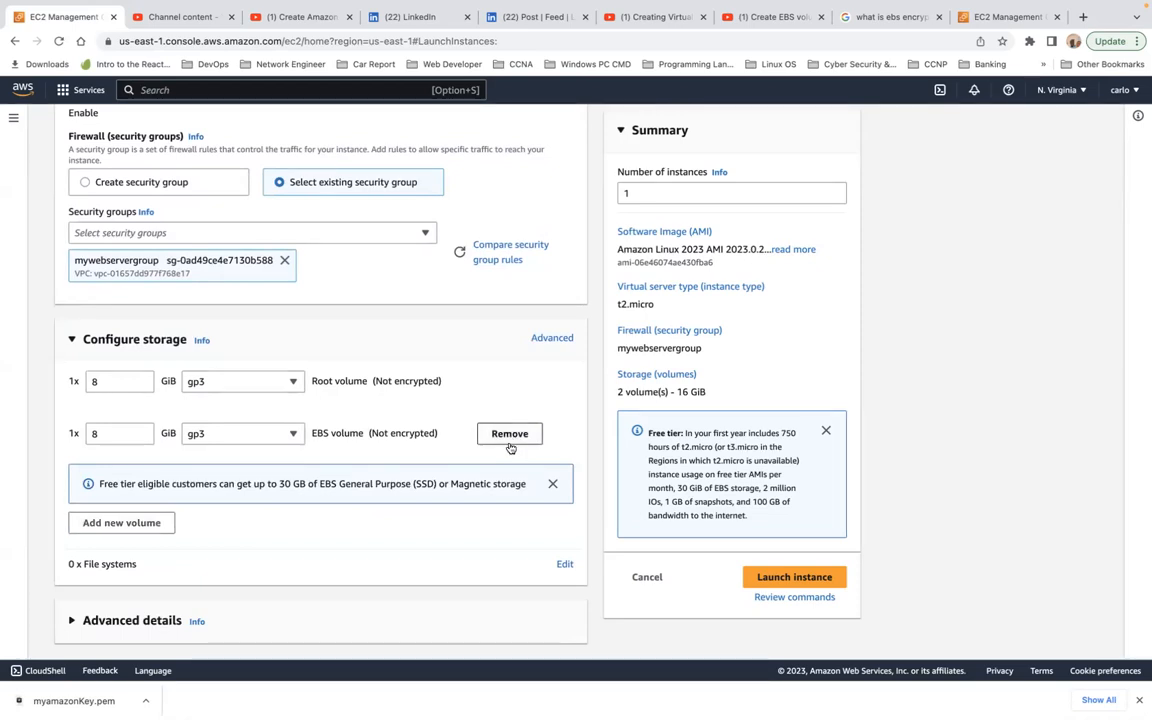
left_click(512, 436)
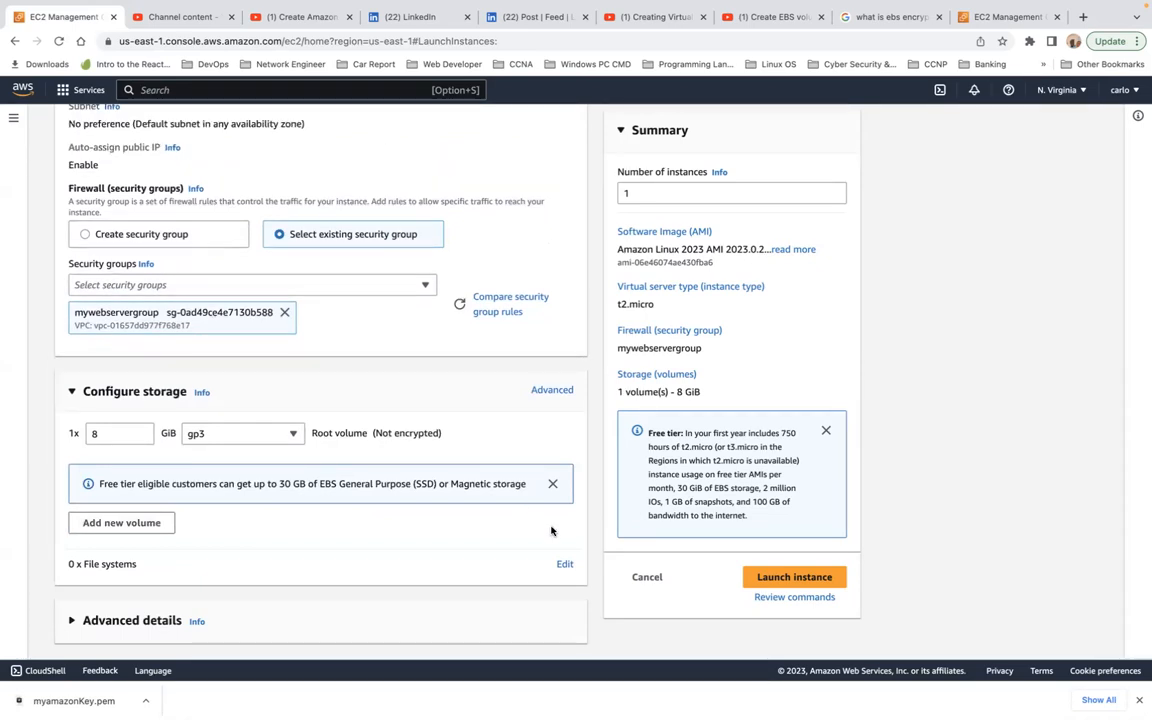
Step: Open the file systems settings for editing in the instance's storage configuration
left_click(565, 565)
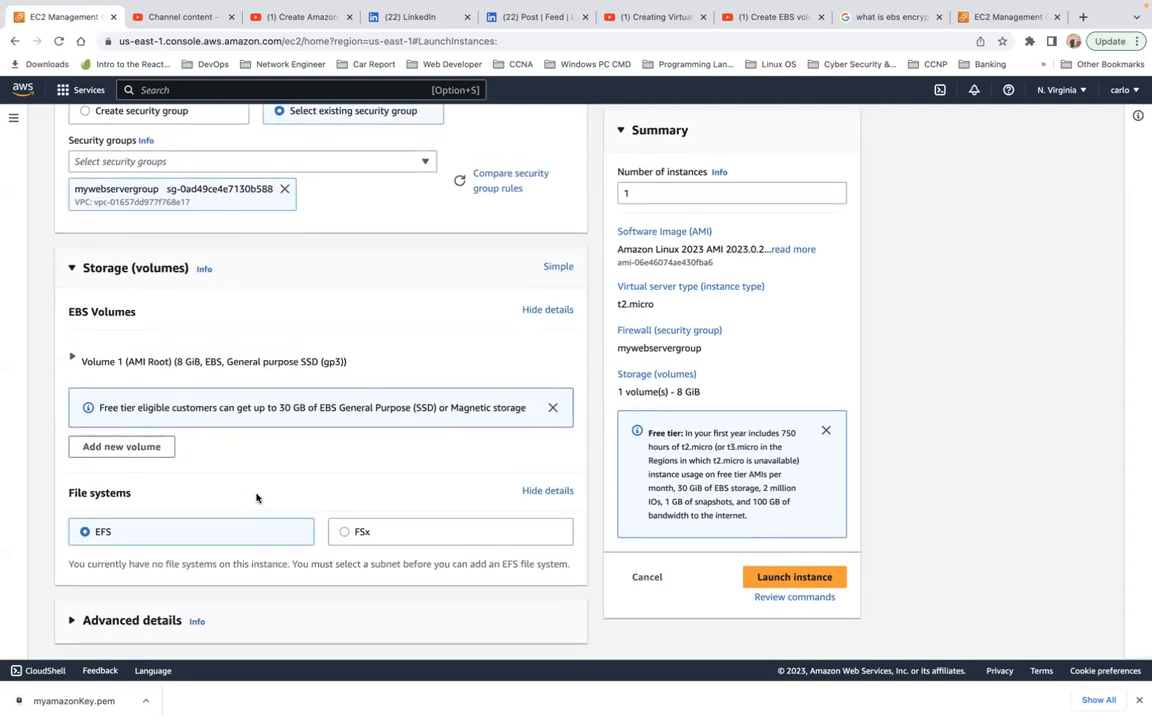
left_click(126, 449)
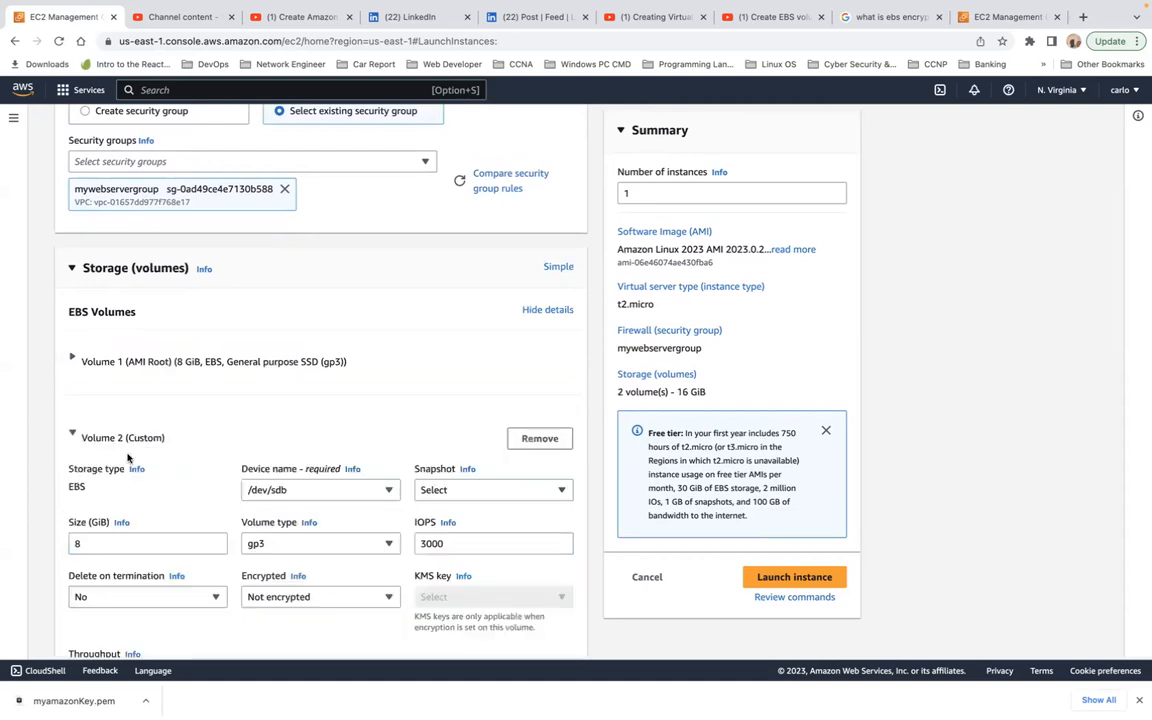
scroll(224, 450, "down", 3)
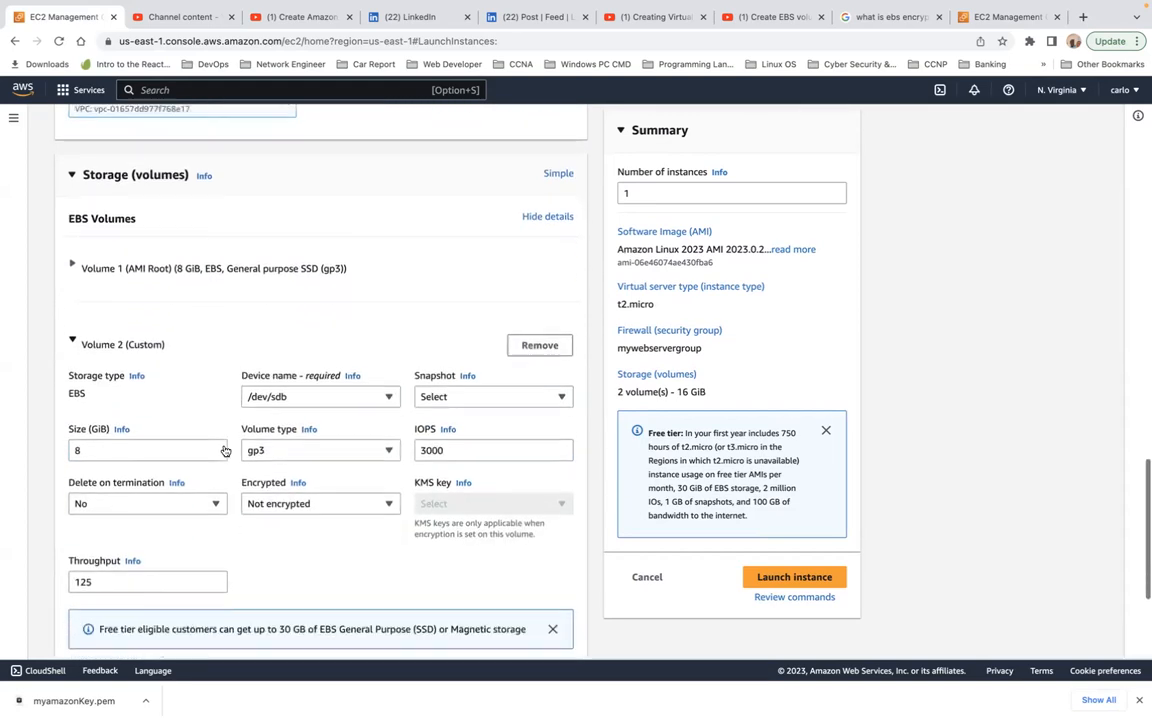
scroll(224, 450, "down", 3)
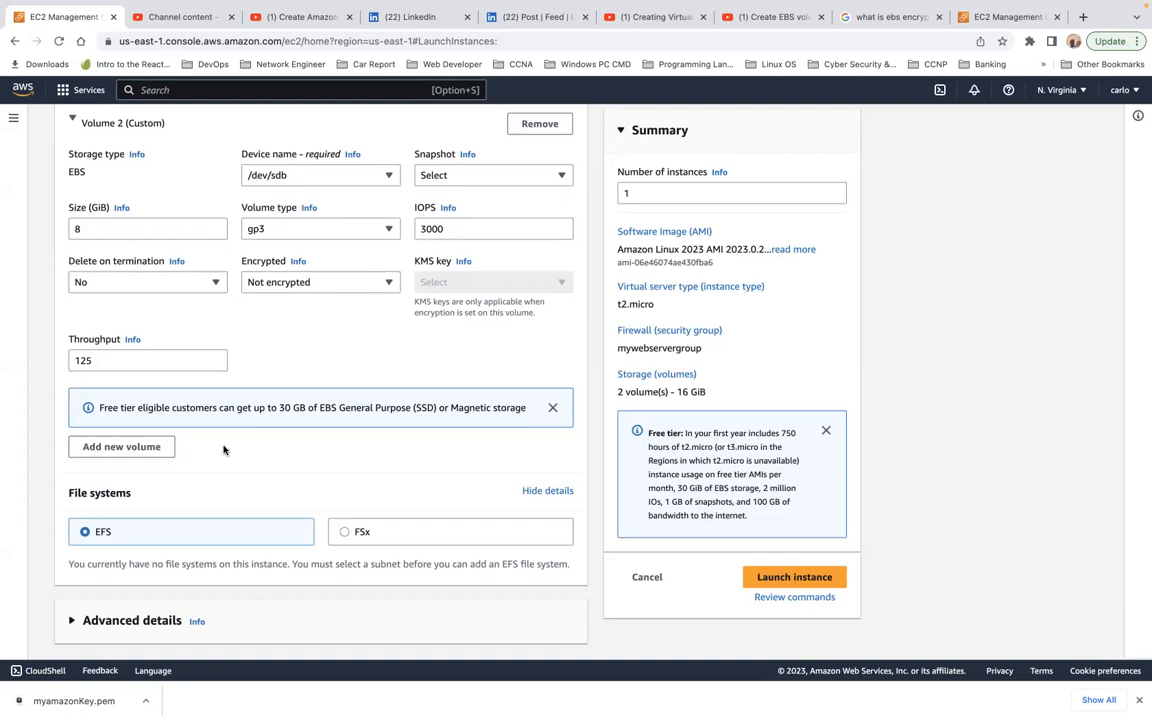
scroll(223, 449, "up", 2)
scroll(223, 449, "down", 2)
left_click(149, 448)
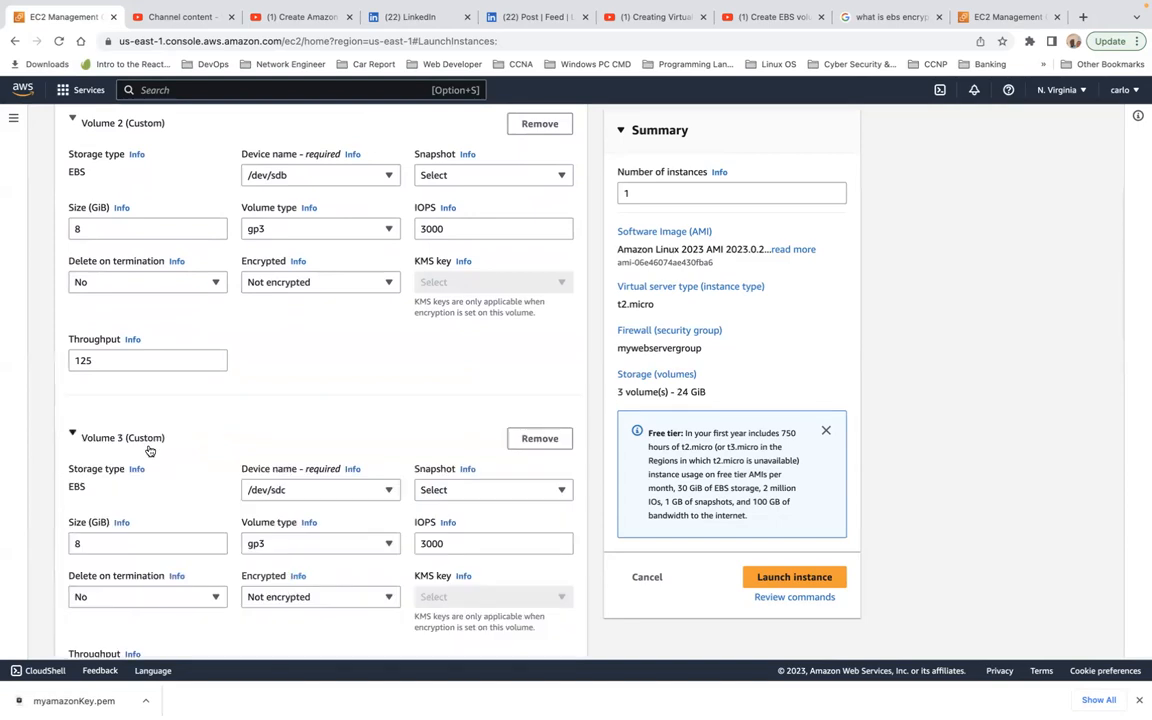
scroll(149, 450, "up", 1)
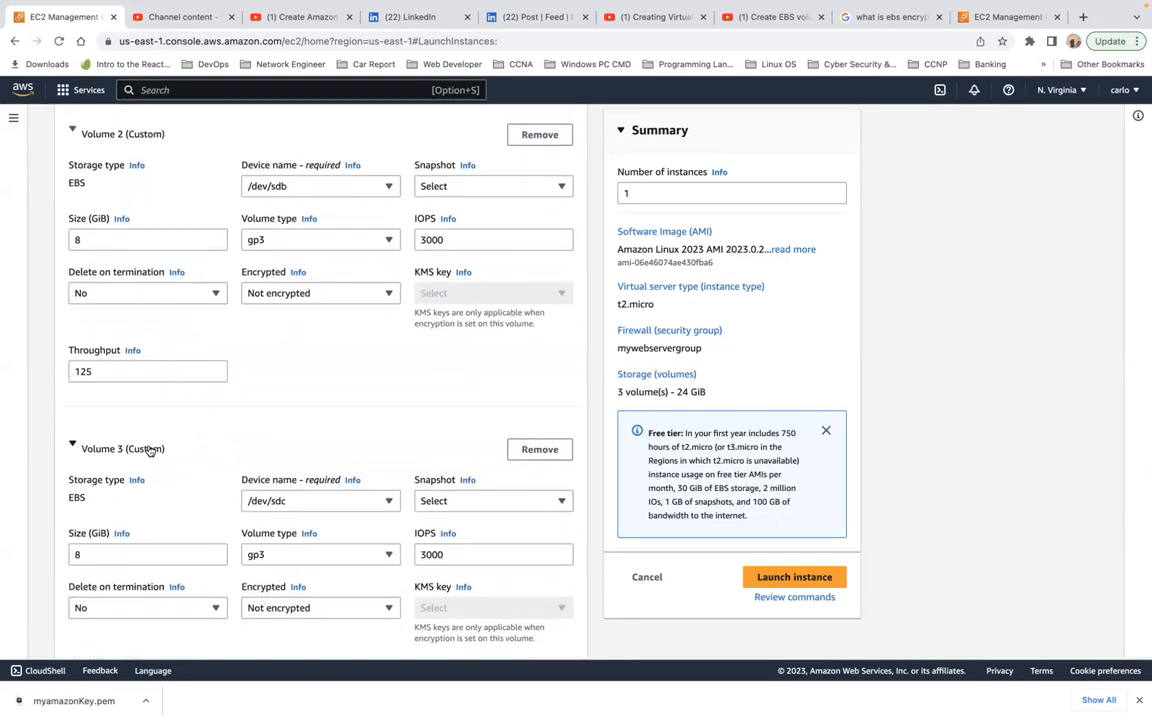
scroll(149, 450, "up", 5)
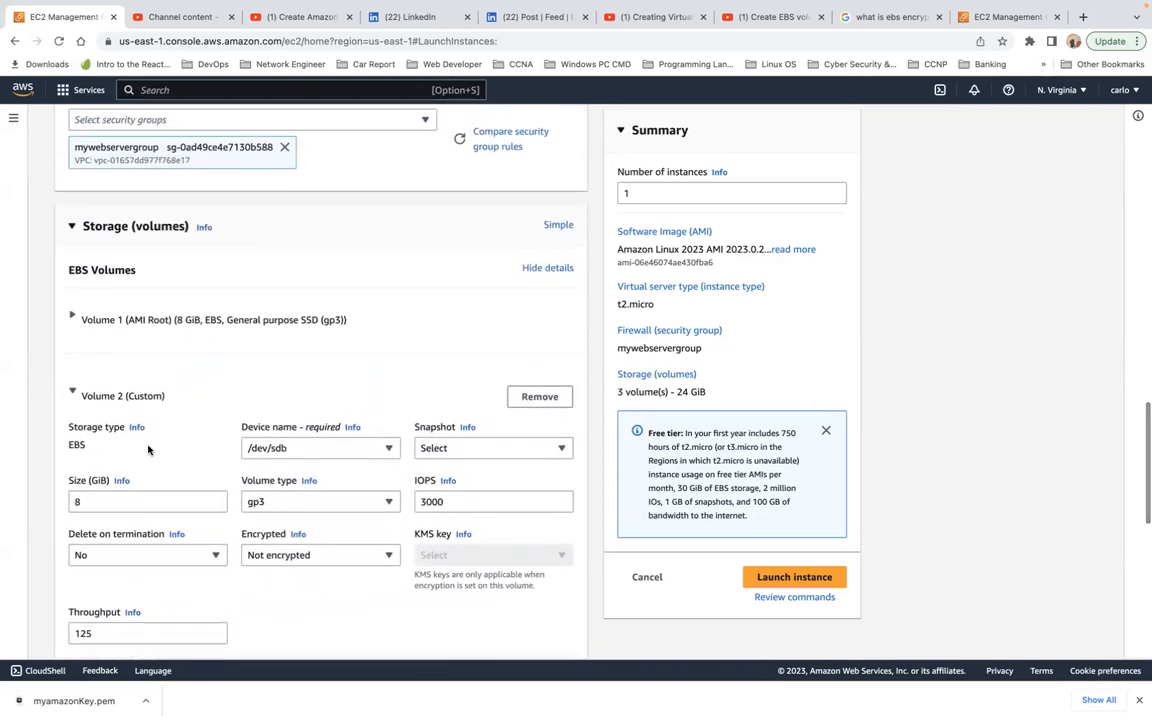
left_click(541, 396)
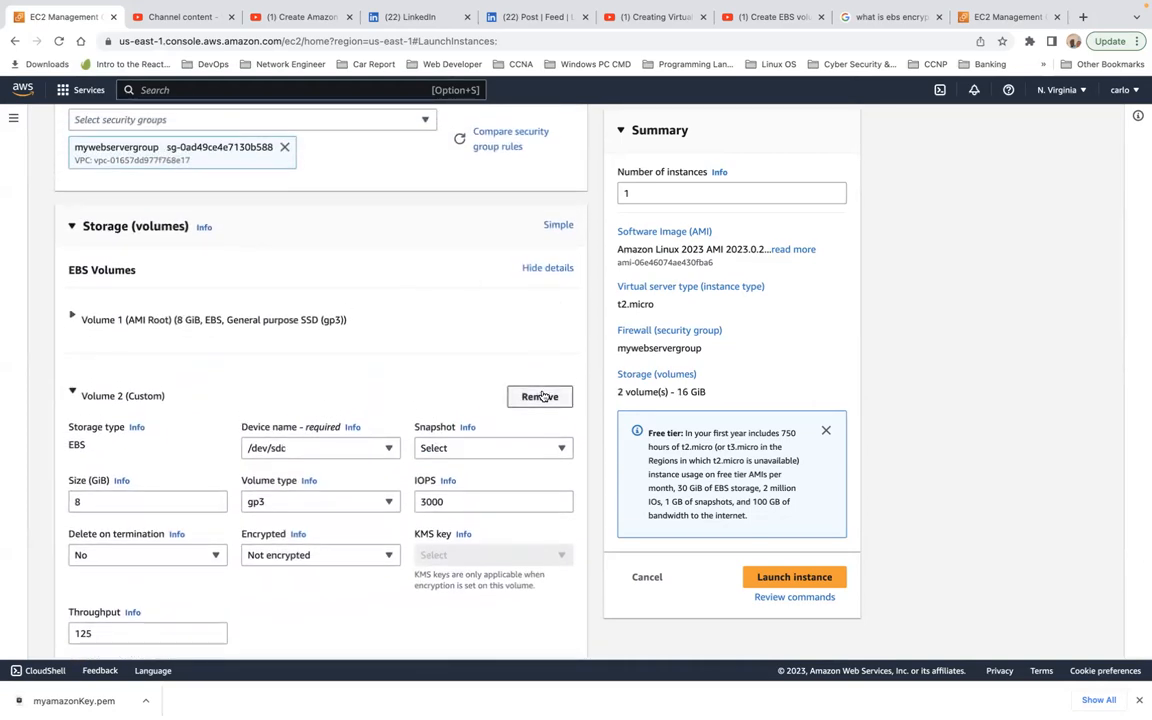
left_click(541, 396)
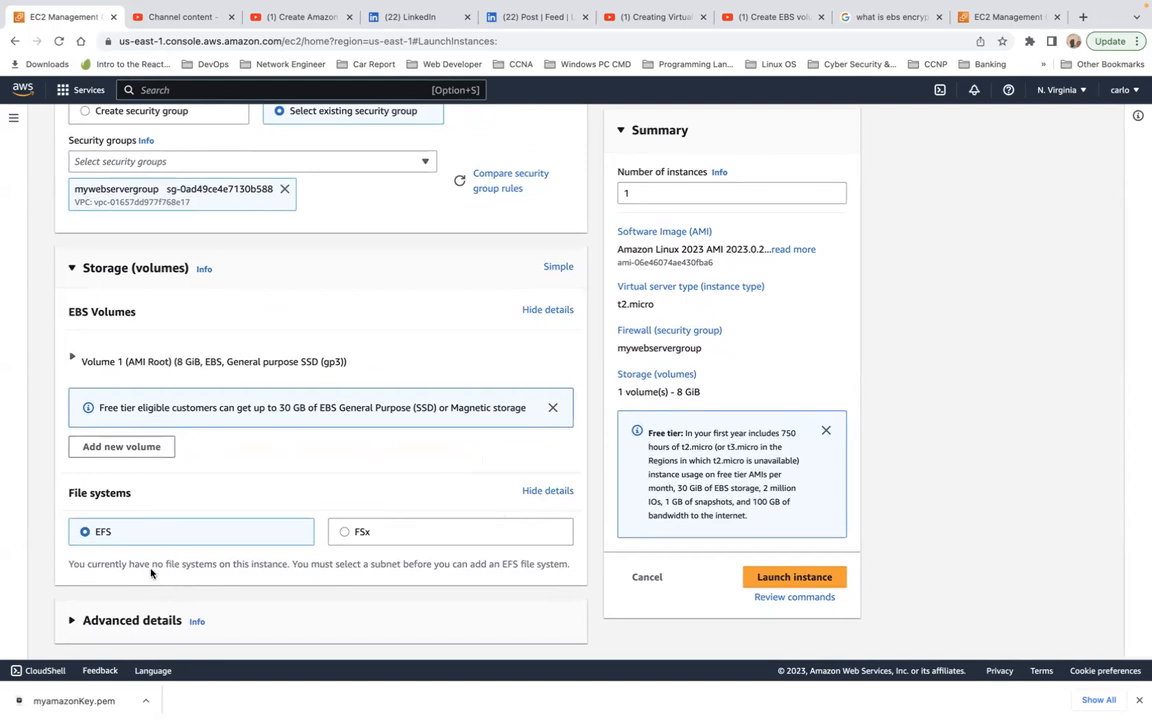
Step: Edit the instance's network settings and choose subnet-0cbb8651903ee0510 in availability zone us-east-1c
scroll(371, 500, "up", 5)
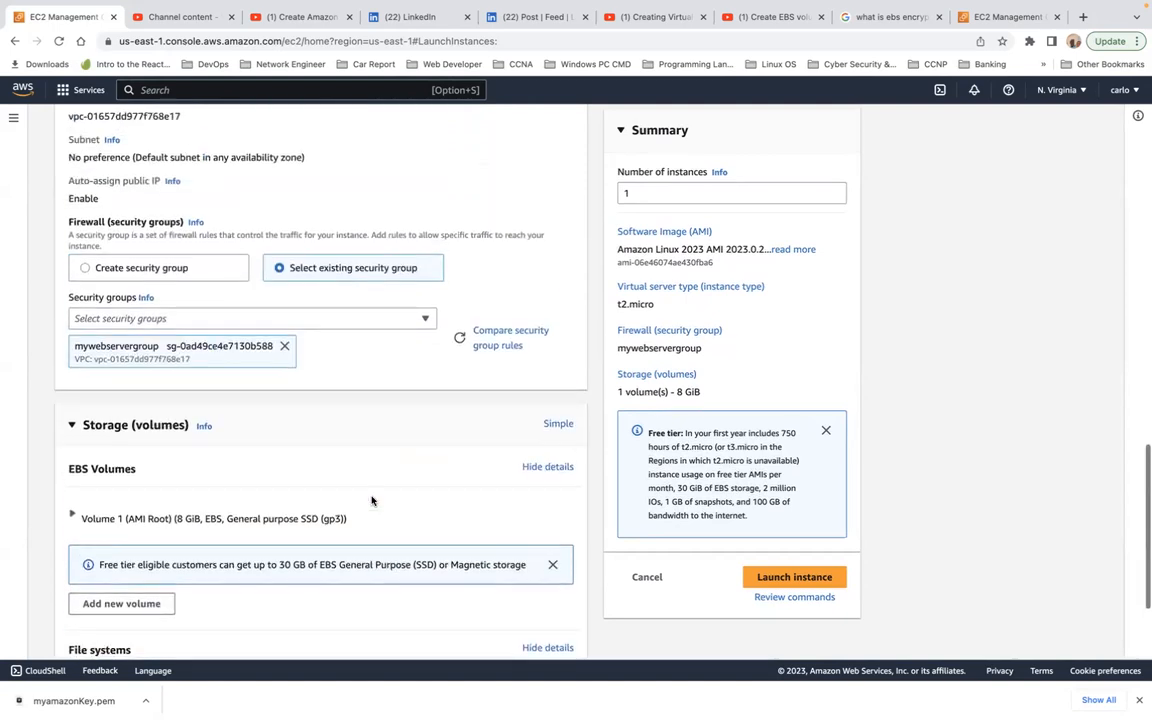
scroll(371, 500, "up", 1)
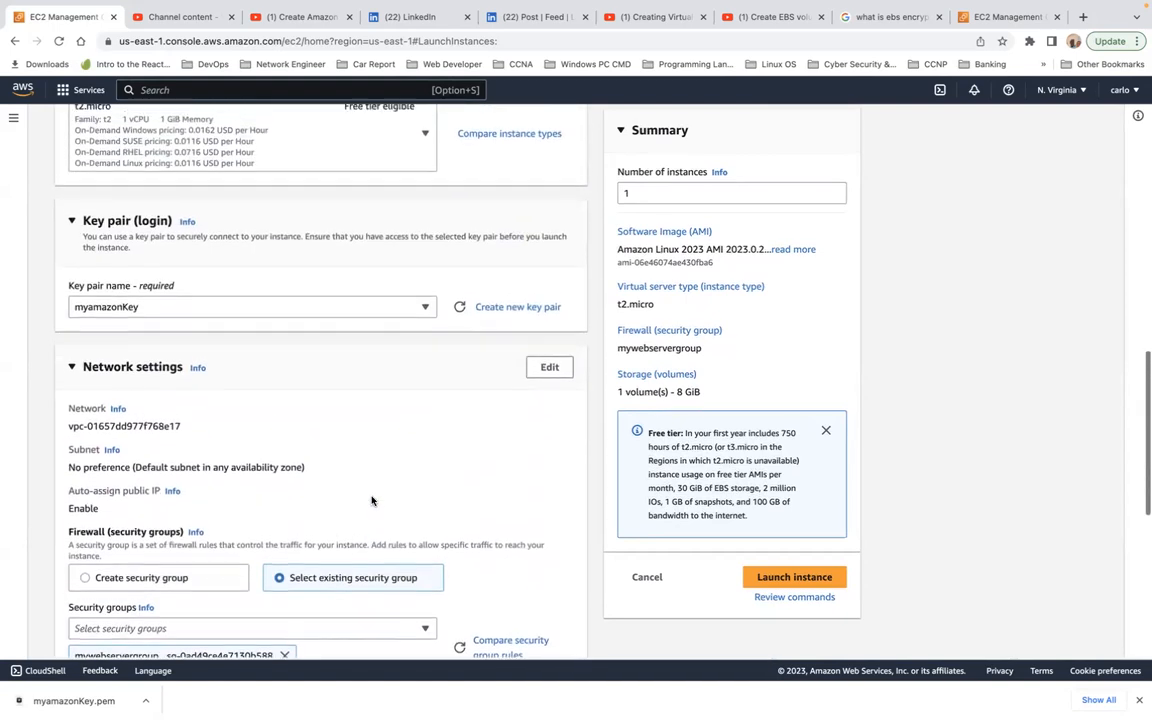
left_click(548, 368)
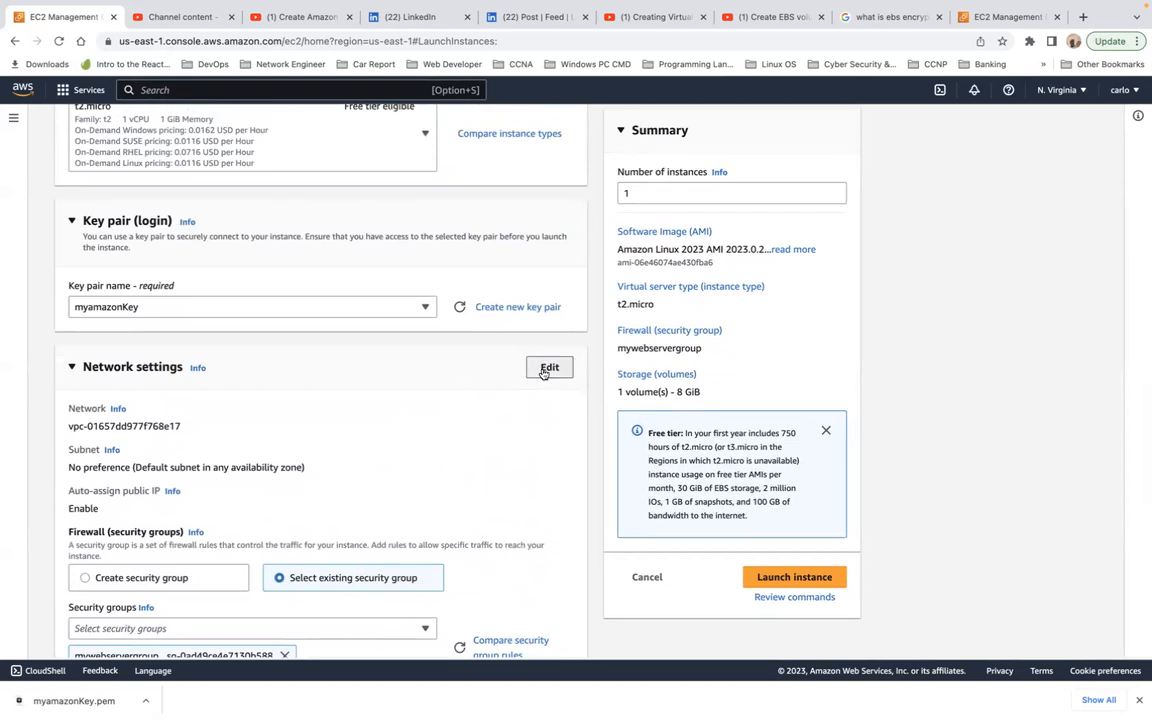
scroll(287, 514, "down", 2)
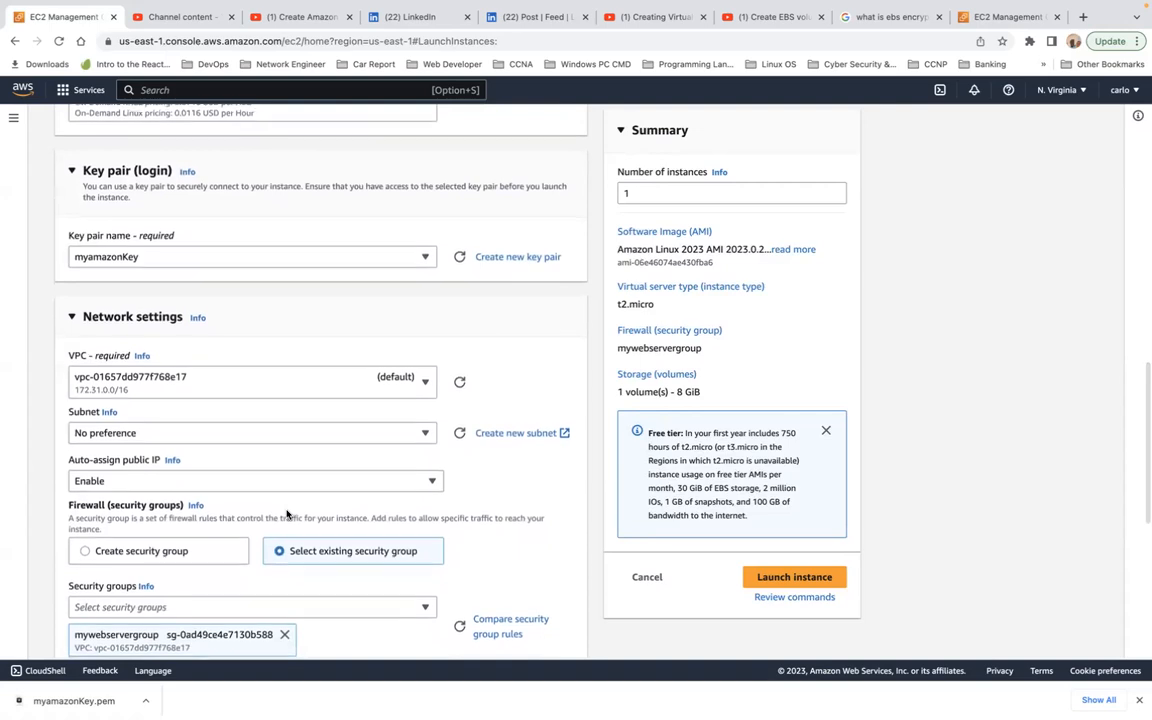
scroll(287, 514, "down", 2)
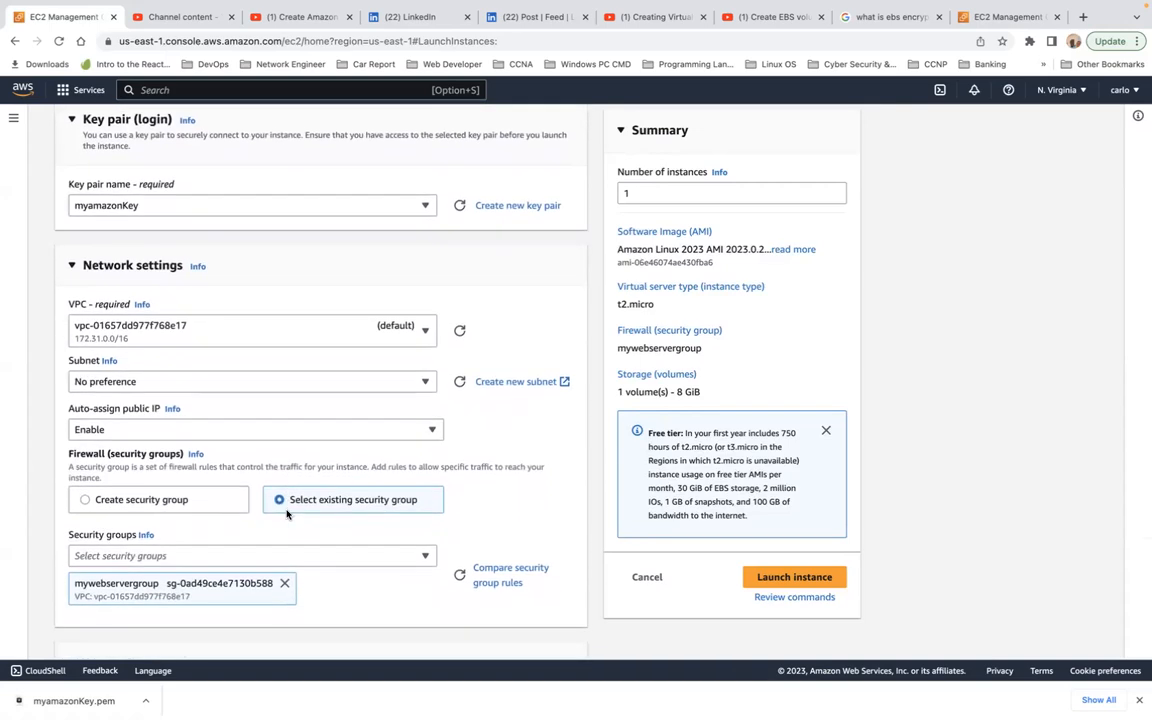
left_click(424, 382)
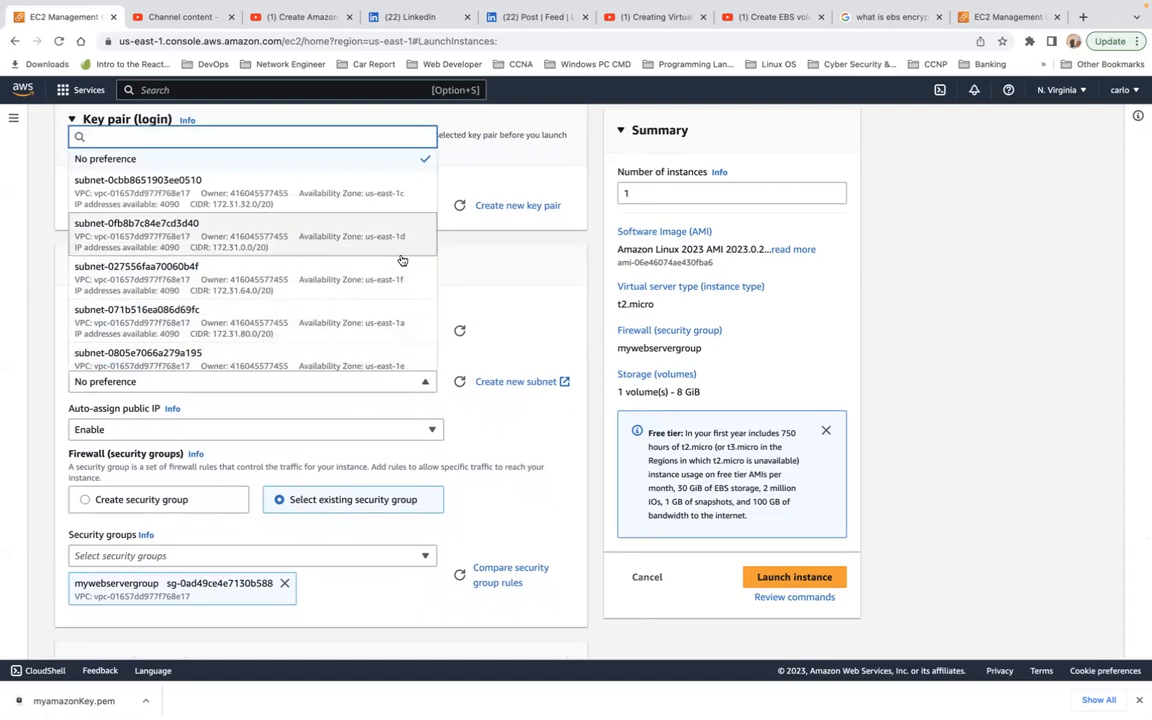
scroll(403, 323, "down", 1)
scroll(404, 323, "down", 1)
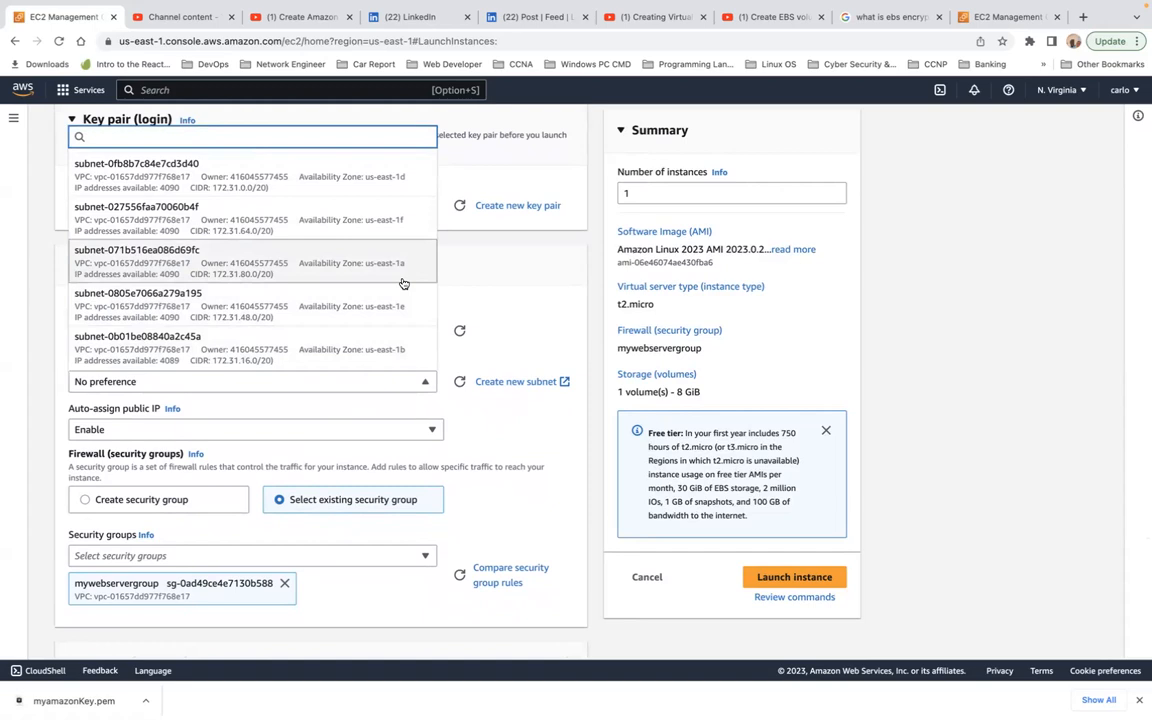
scroll(397, 272, "up", 2)
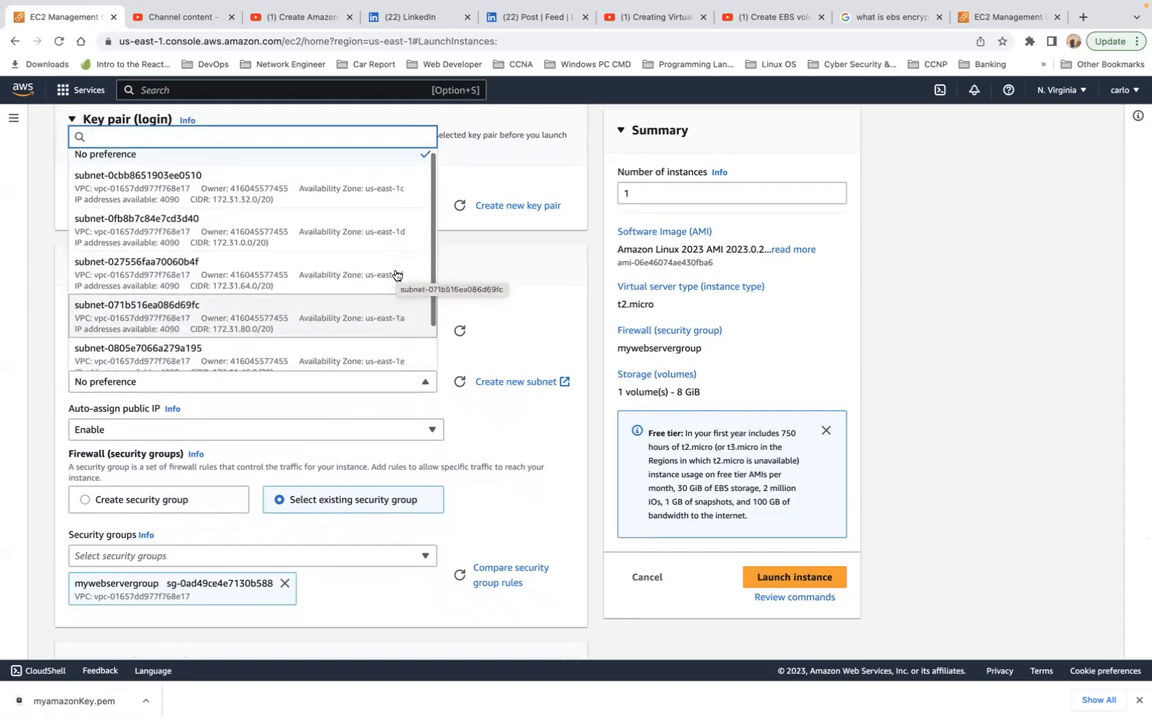
left_click(402, 202)
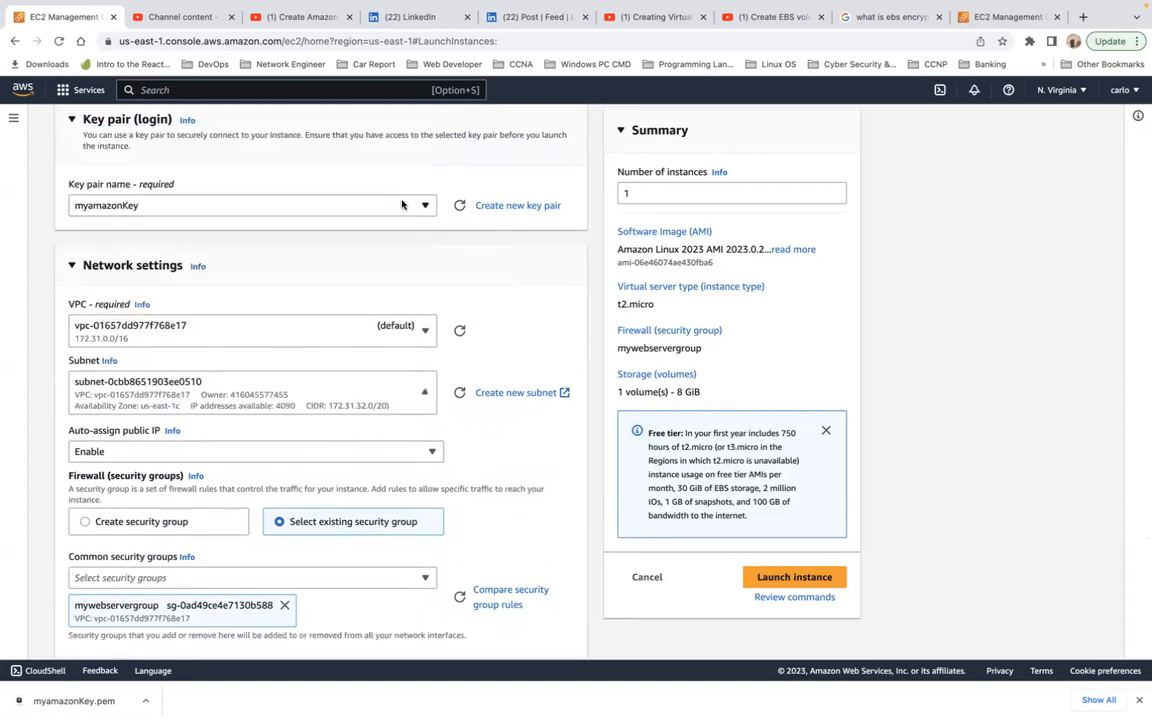
Step: Add the EFS file system Our-EFS to the second instance as a shared file system with mount point /mnt/efs/fs1
scroll(452, 512, "down", 3)
scroll(452, 512, "down", 2)
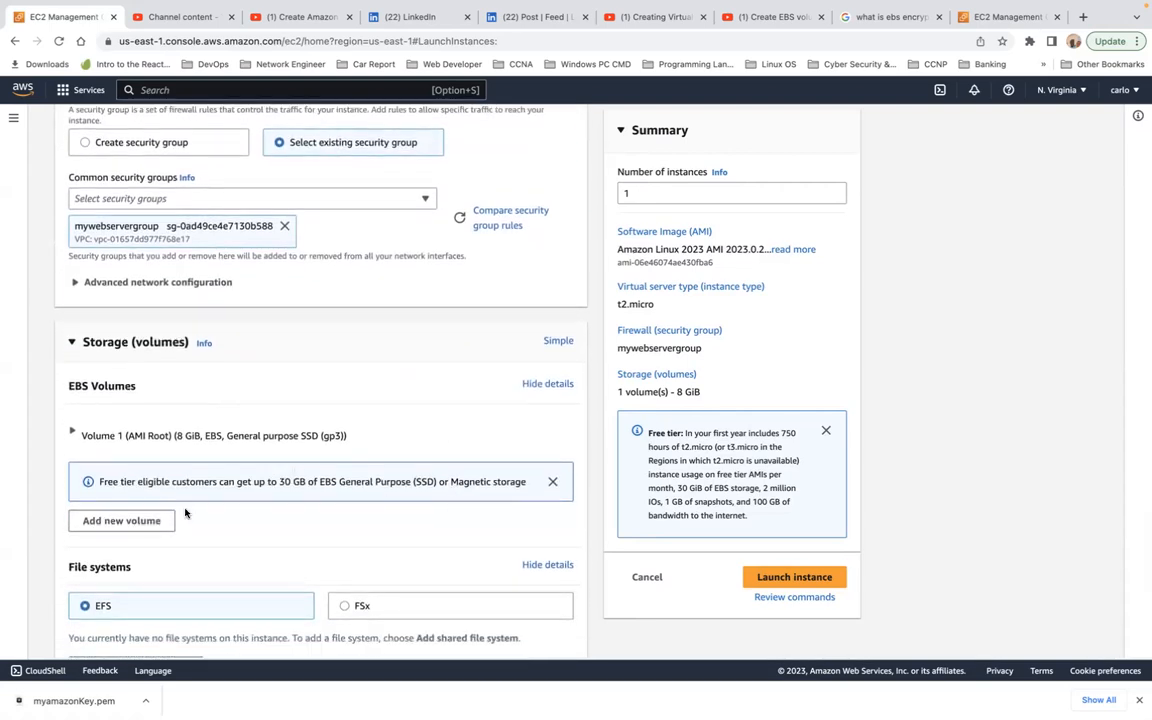
scroll(204, 520, "down", 2)
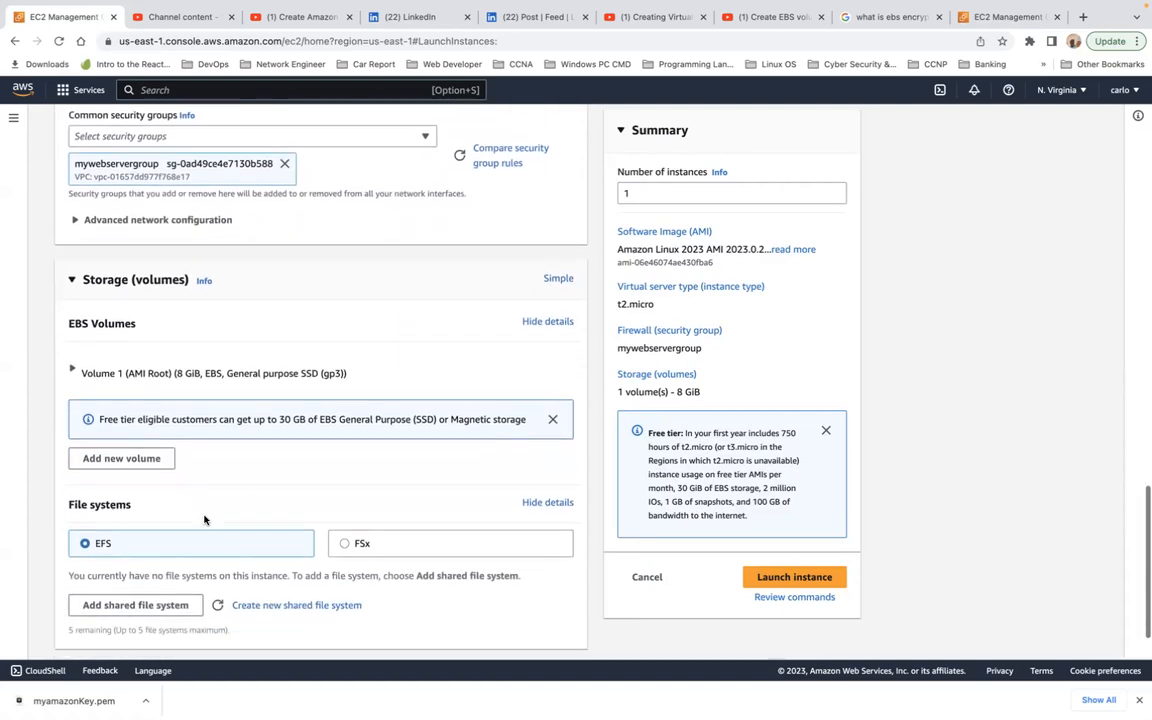
scroll(204, 520, "down", 1)
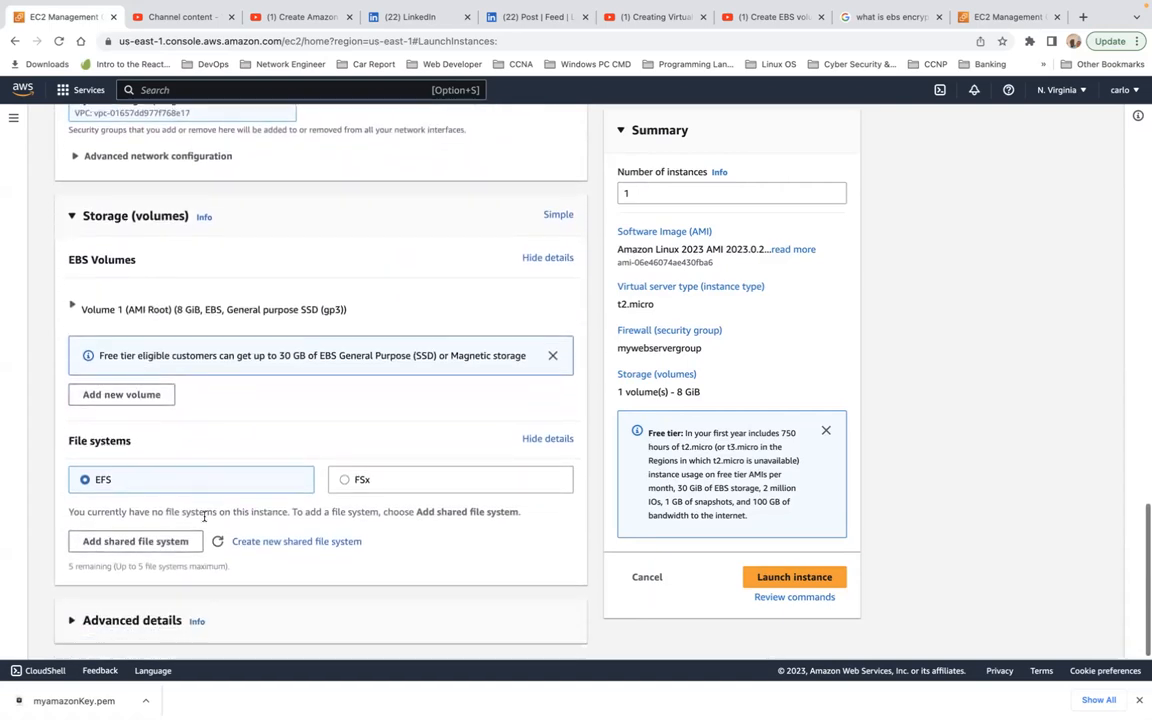
left_click(156, 546)
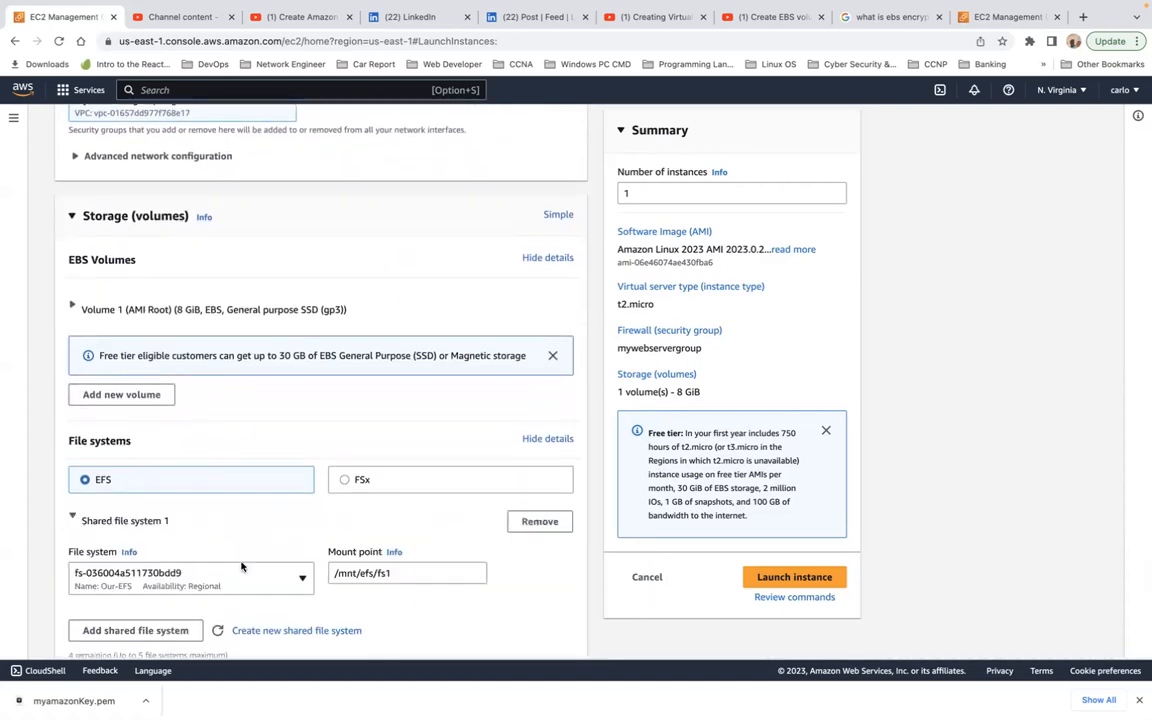
scroll(359, 613, "down", 1)
scroll(359, 613, "down", 5)
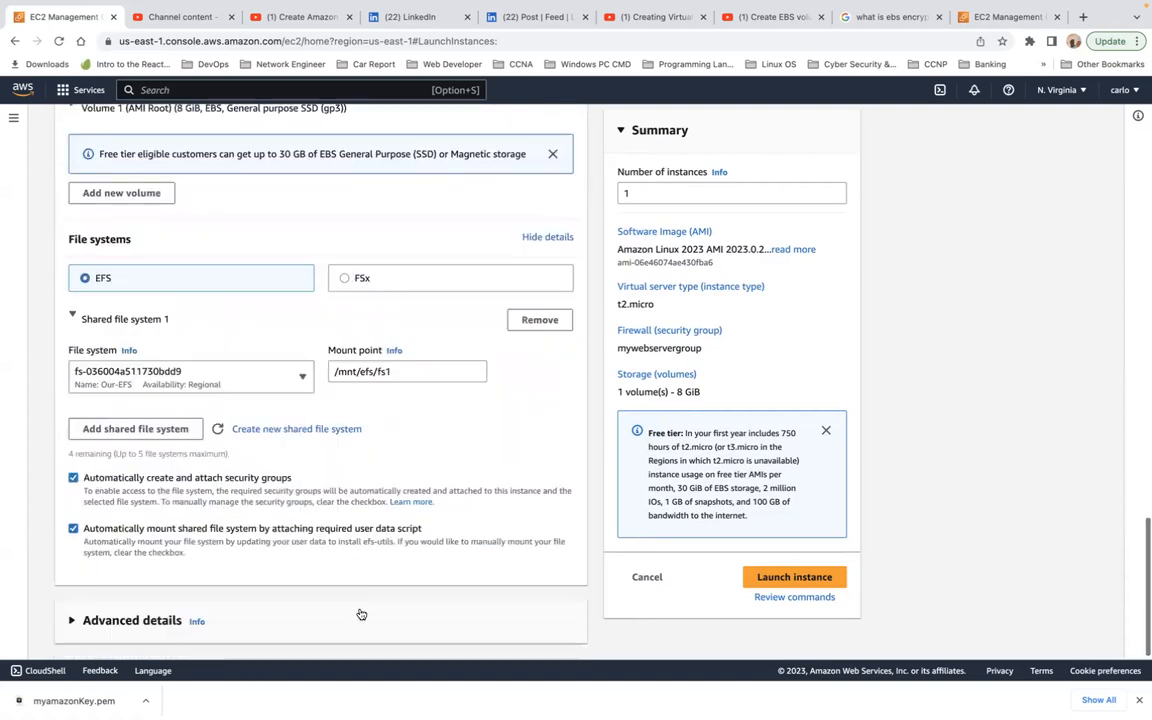
Step: Launch the configured second instance and go to the list of all EC2 instances
left_click(773, 586)
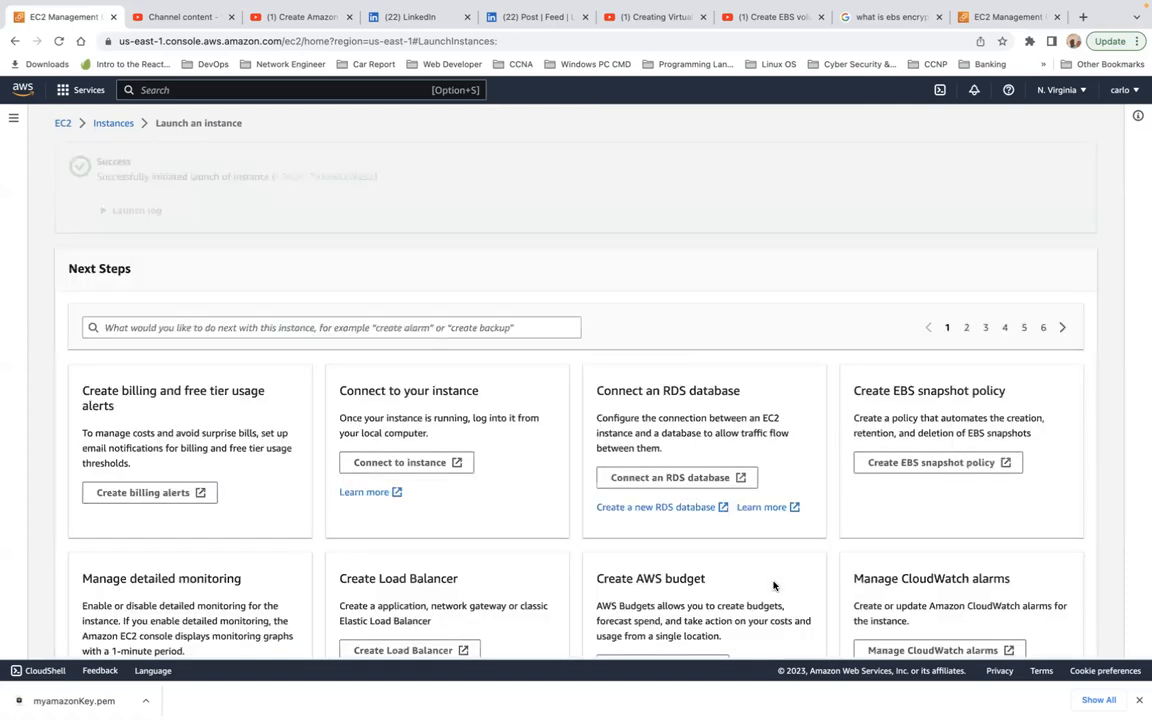
scroll(790, 586, "down", 3)
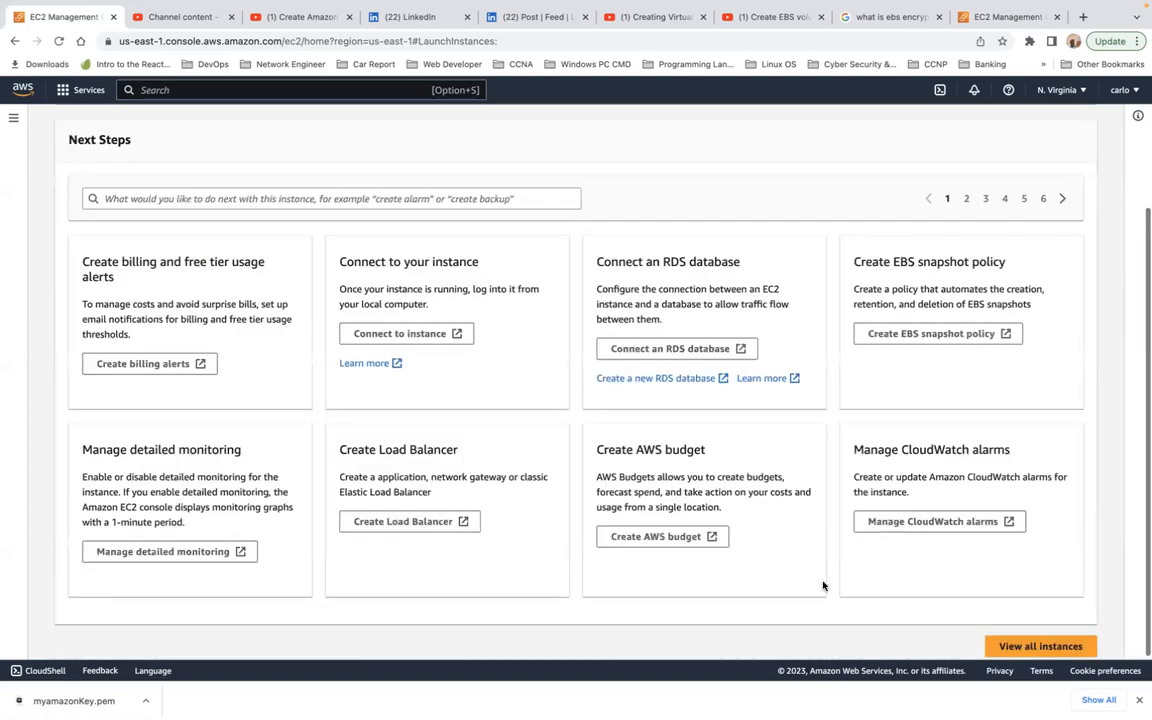
left_click(1037, 646)
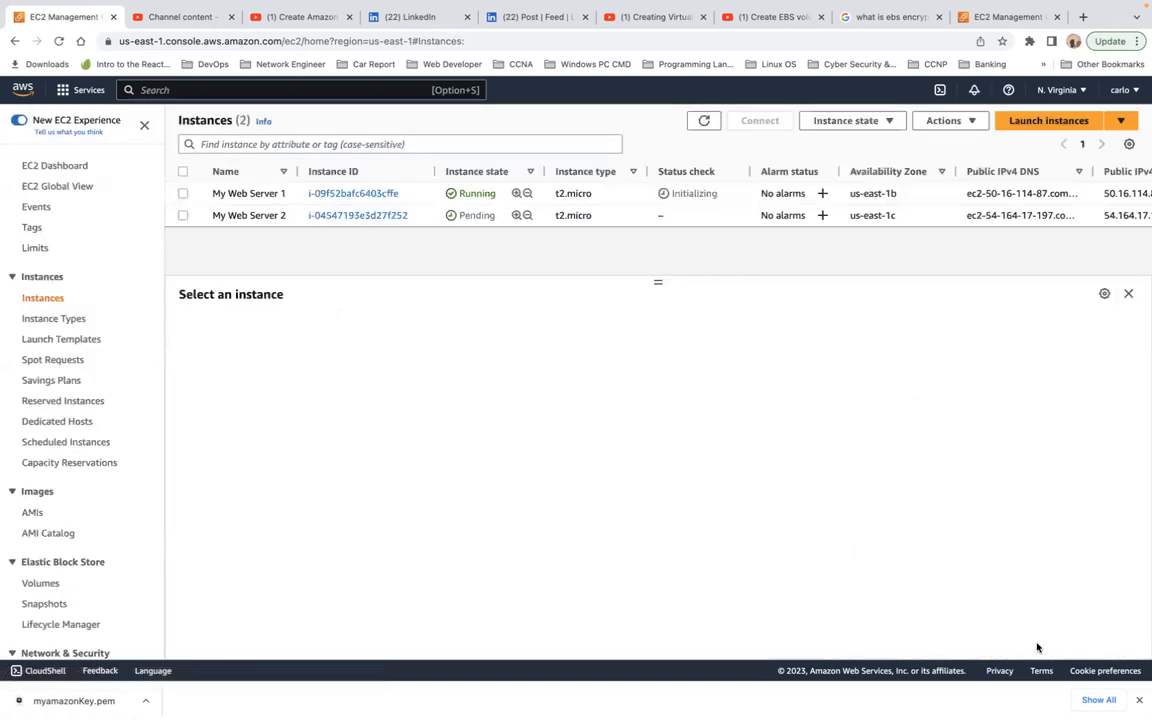
Step: Filter the instances list to show only instances whose instance state equals running
left_click(182, 194)
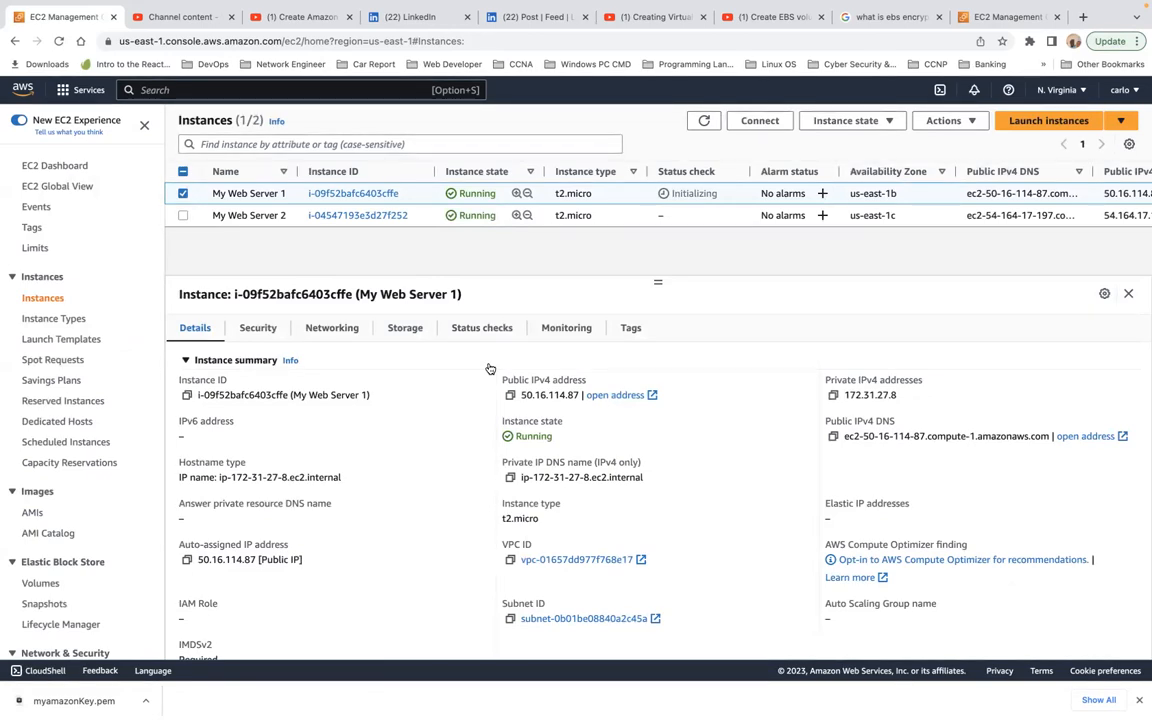
left_click(232, 143)
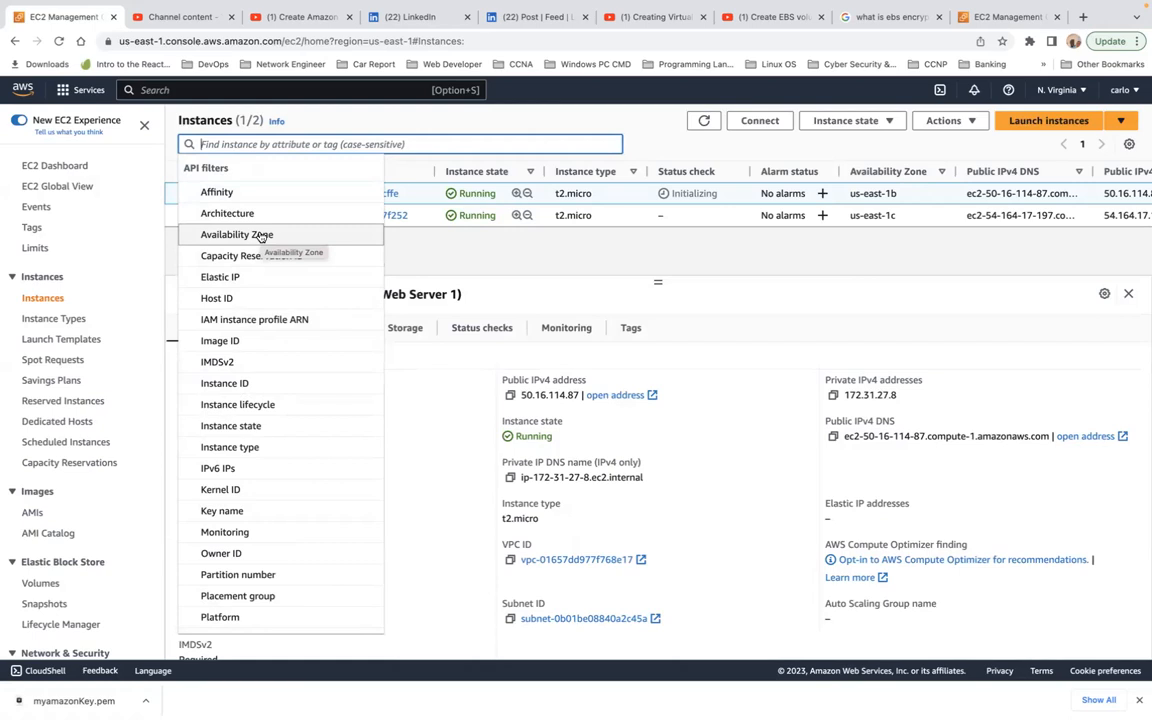
left_click(259, 426)
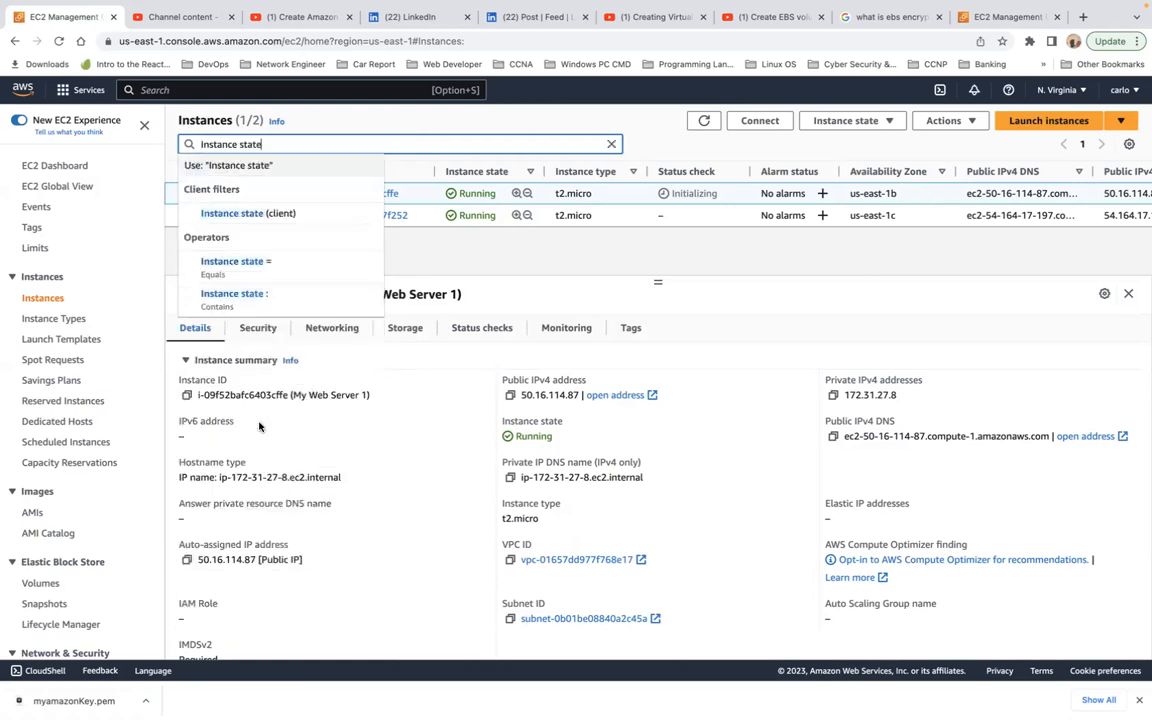
left_click(300, 271)
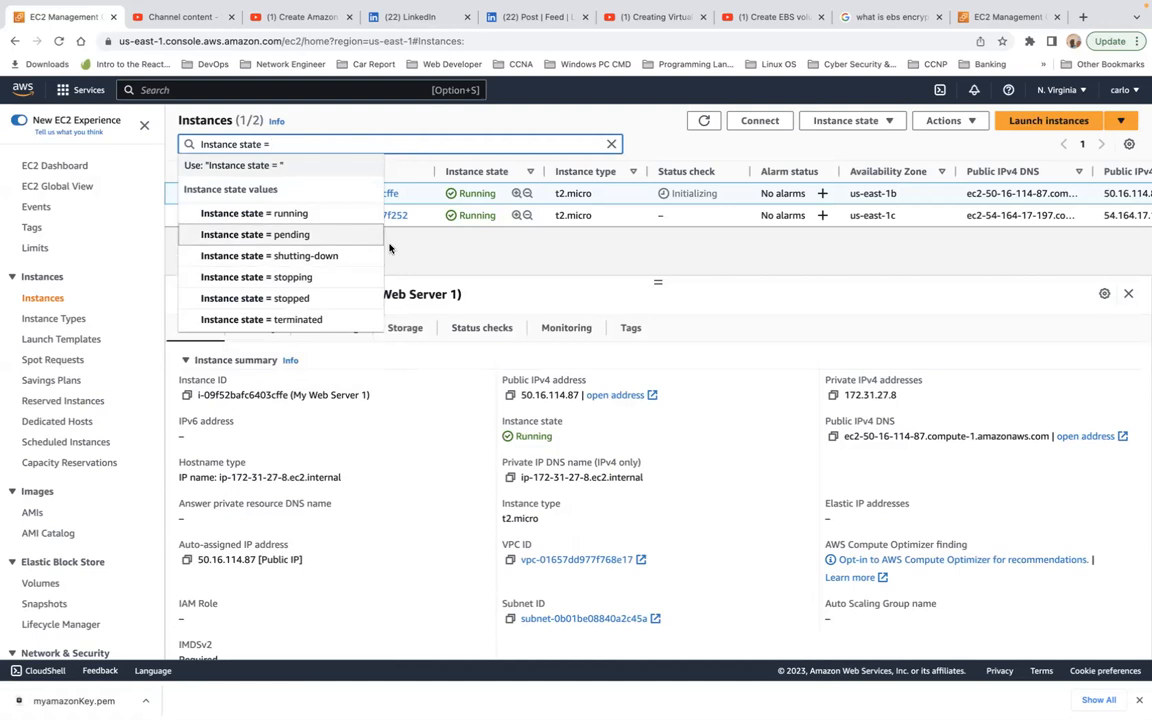
left_click(321, 219)
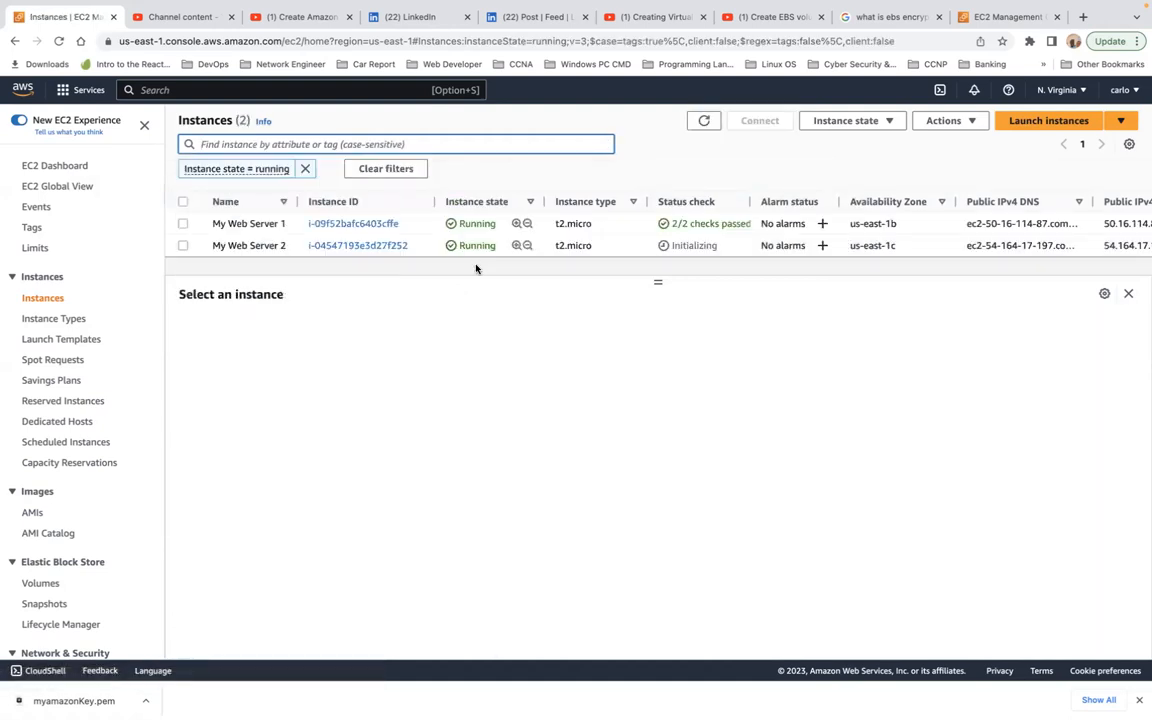
Step: Review the networking details of My Web Server 1, including its availability zone and network interfaces
left_click(182, 224)
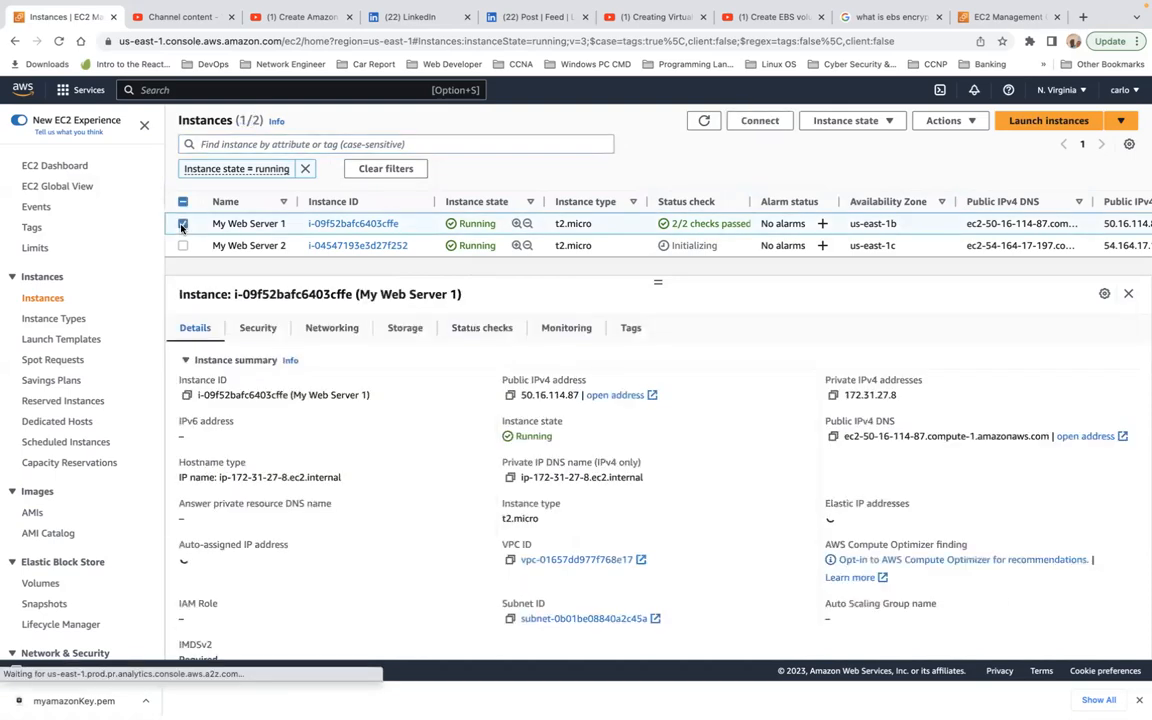
left_click(339, 331)
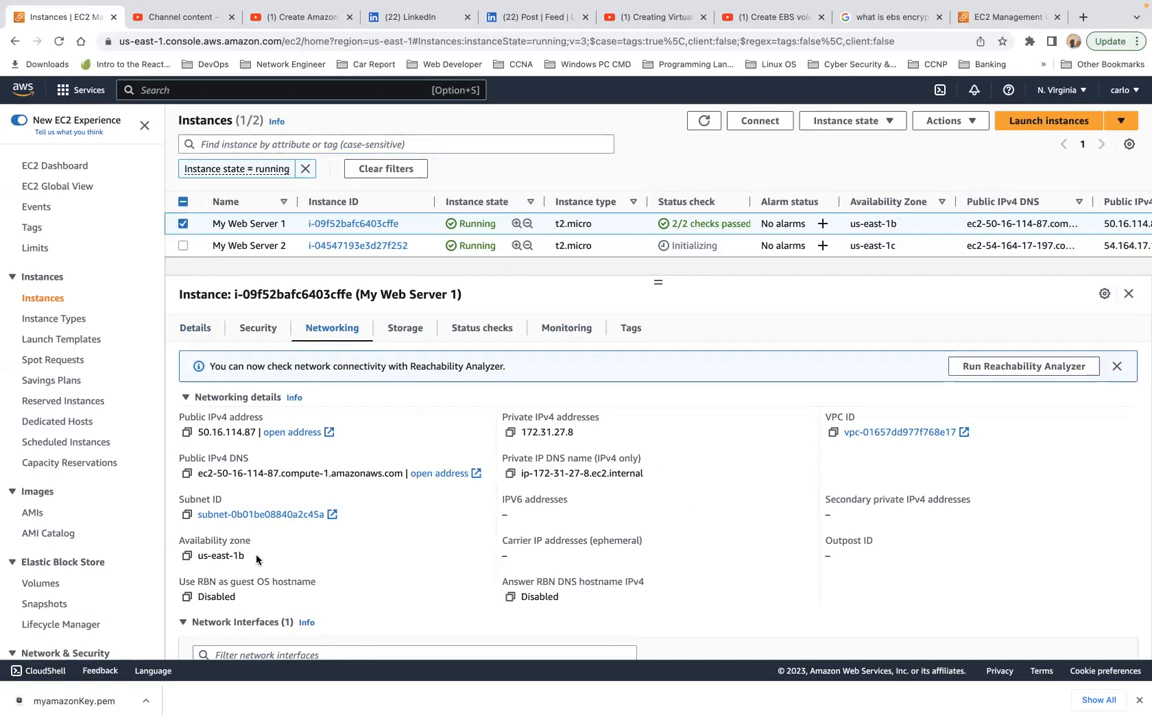
triple_click(215, 556)
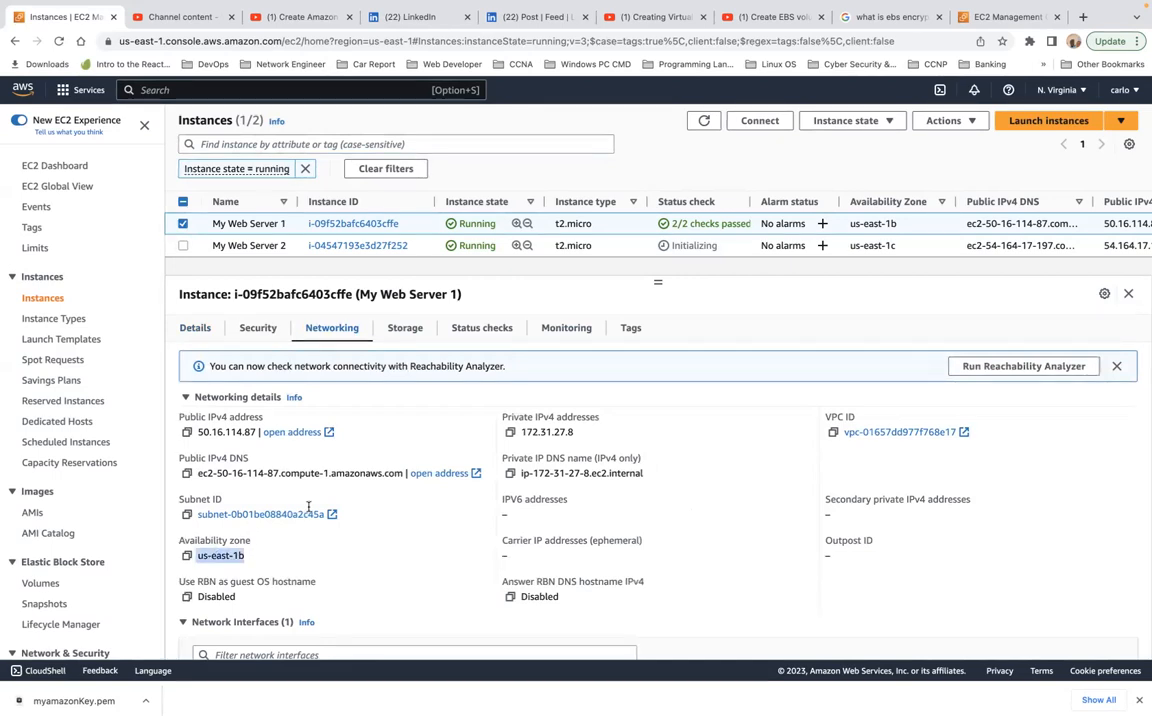
scroll(366, 534, "down", 3)
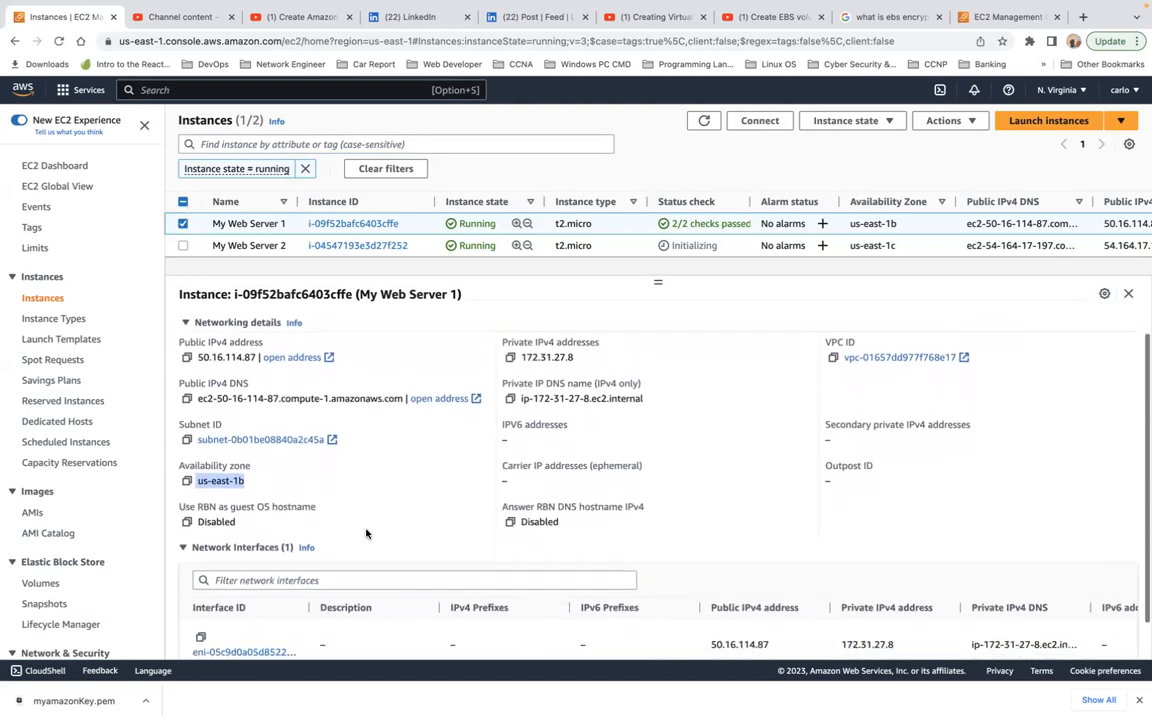
scroll(367, 535, "down", 1)
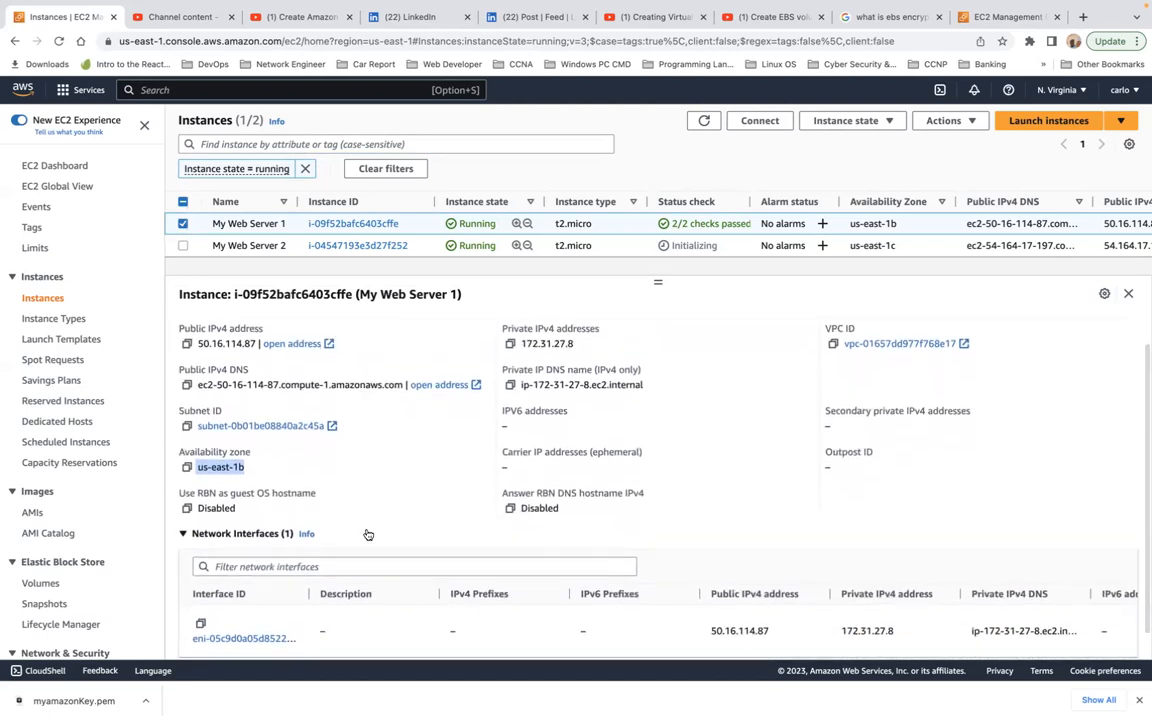
scroll(366, 532, "down", 1)
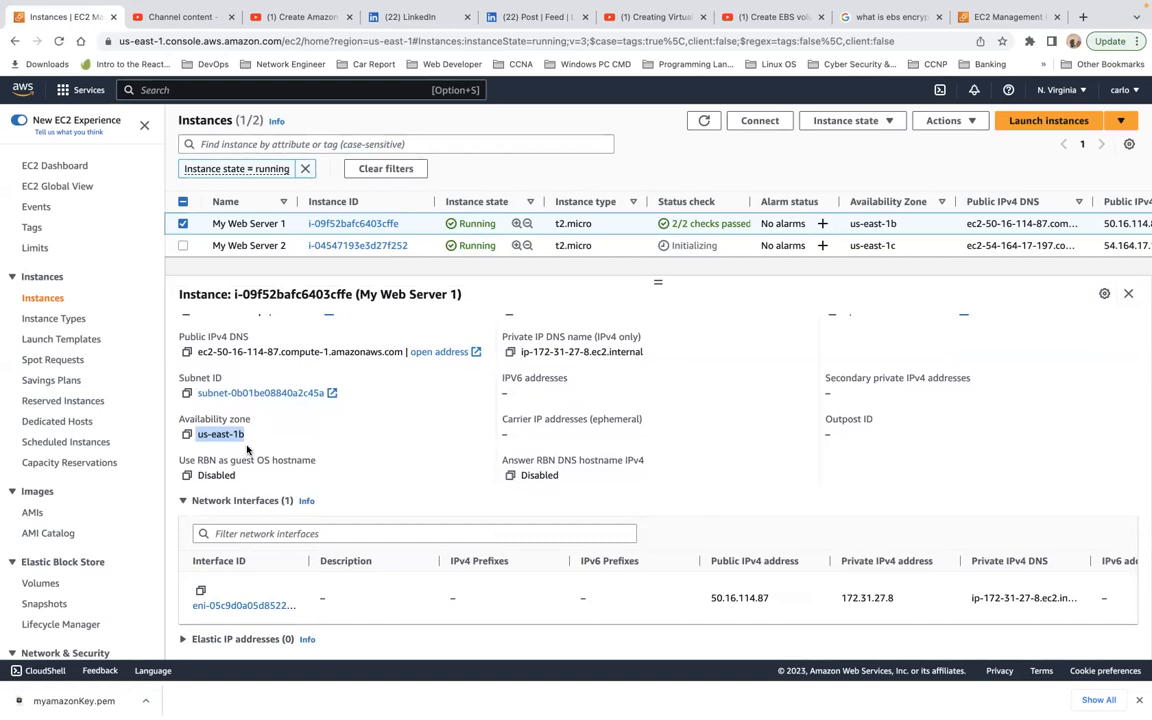
Step: Review the networking details of My Web Server 2, followed by its security groups and inbound rules
left_click(184, 225)
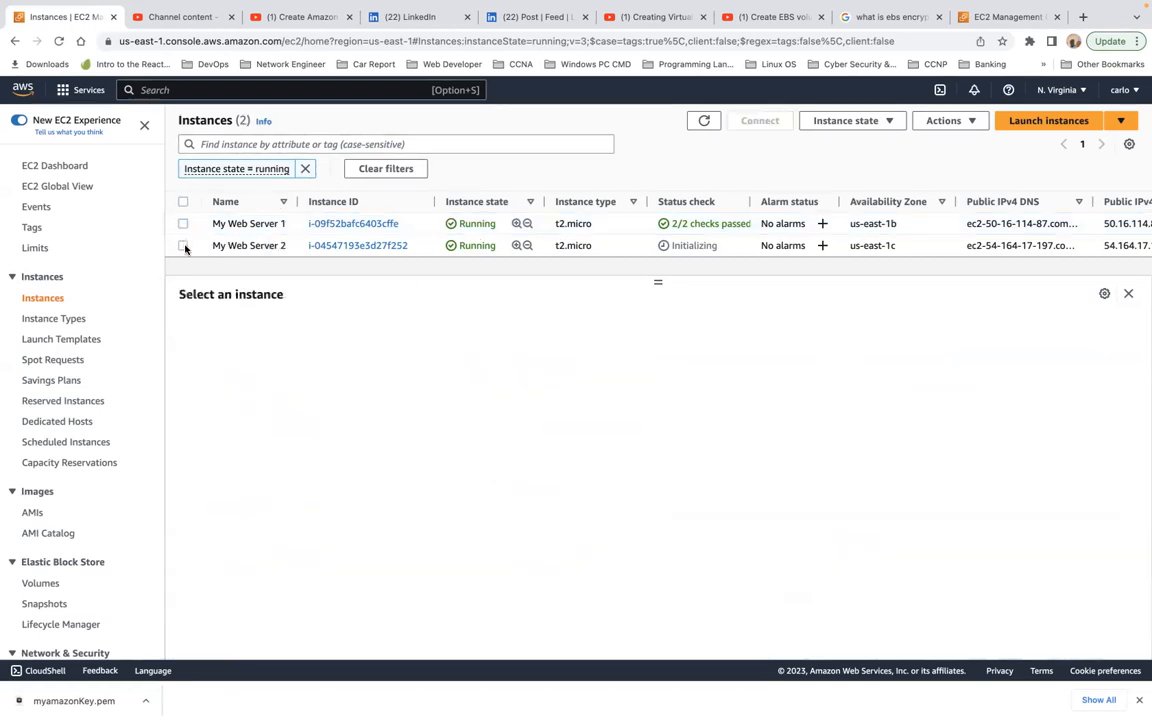
left_click(183, 246)
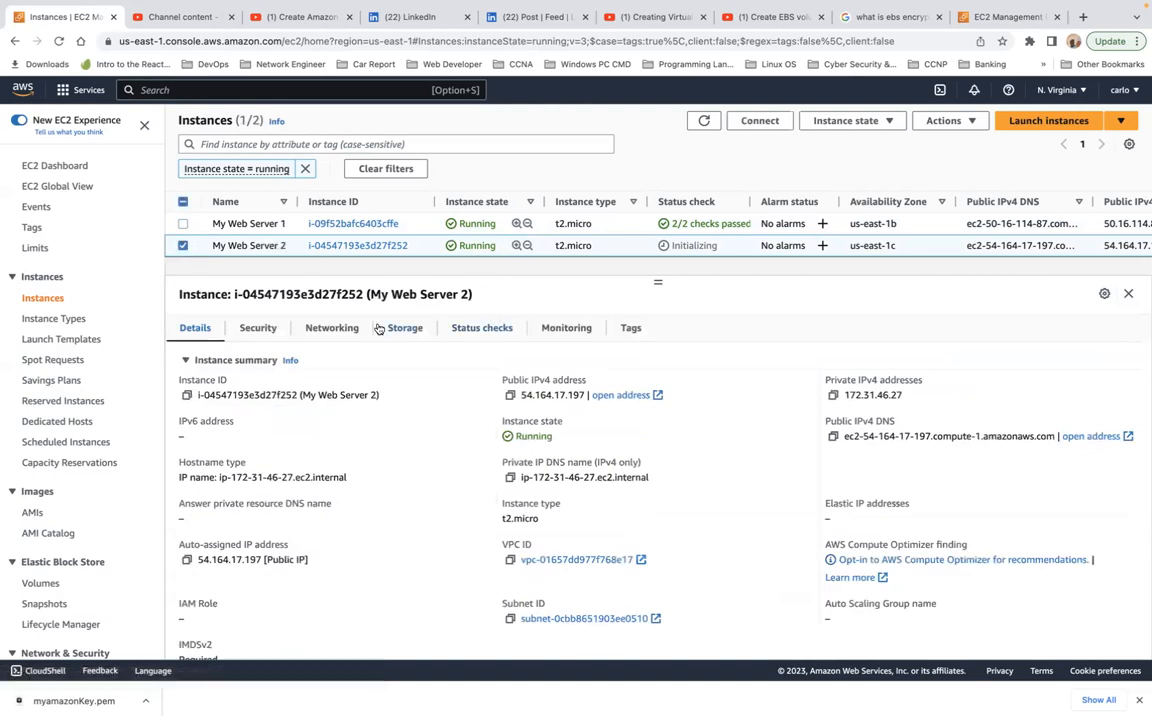
left_click(332, 330)
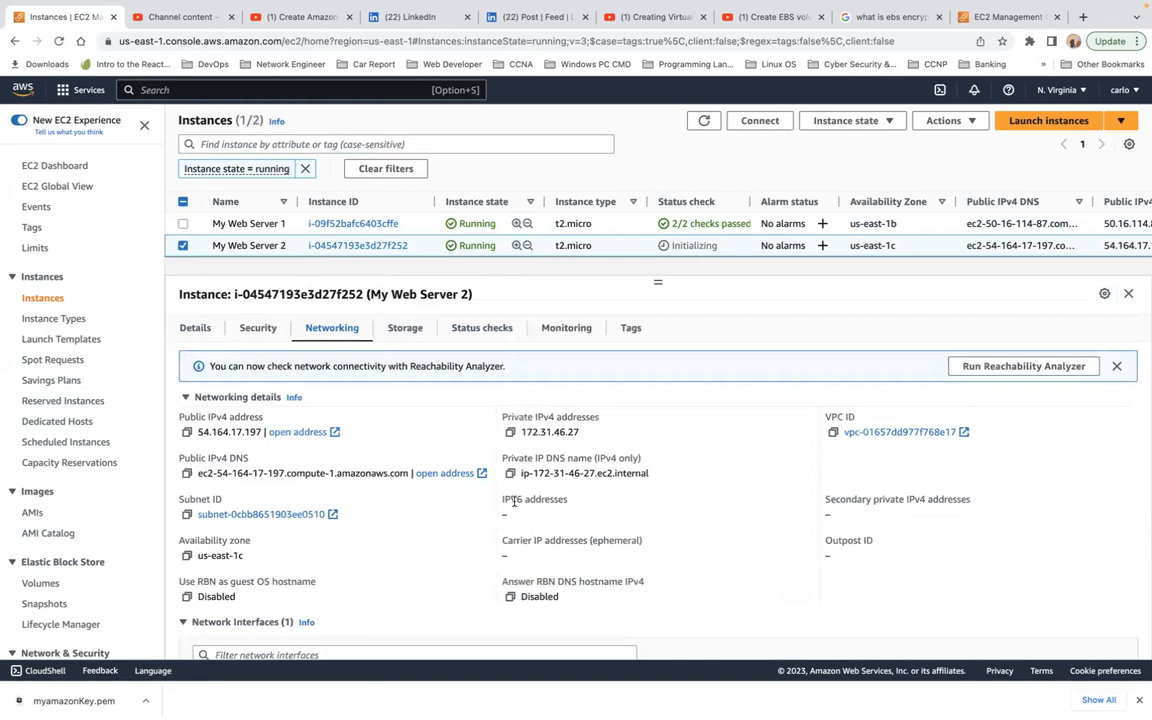
scroll(761, 458, "down", 2)
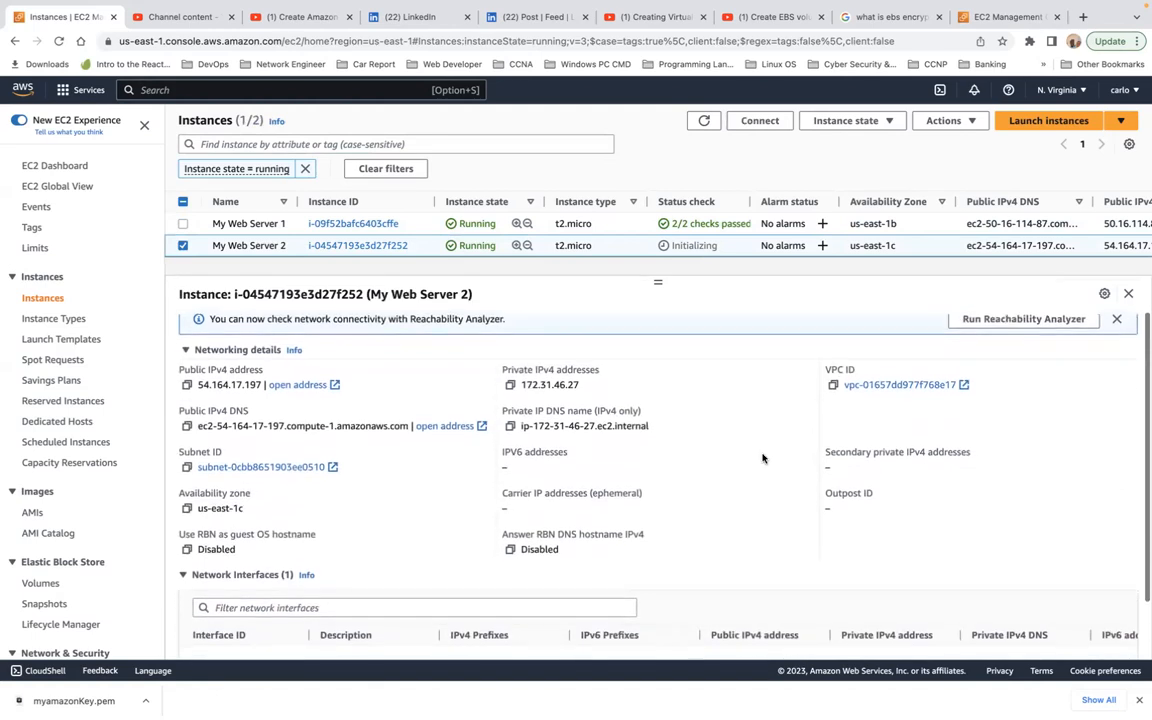
scroll(762, 458, "up", 2)
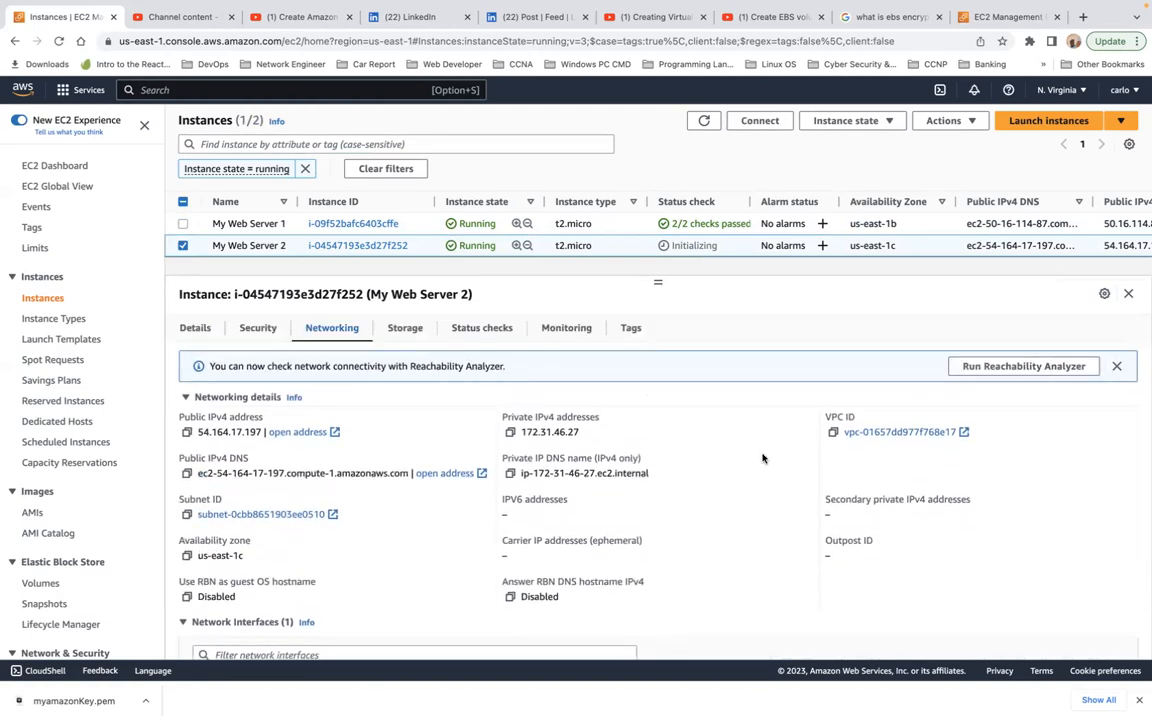
scroll(762, 458, "down", 3)
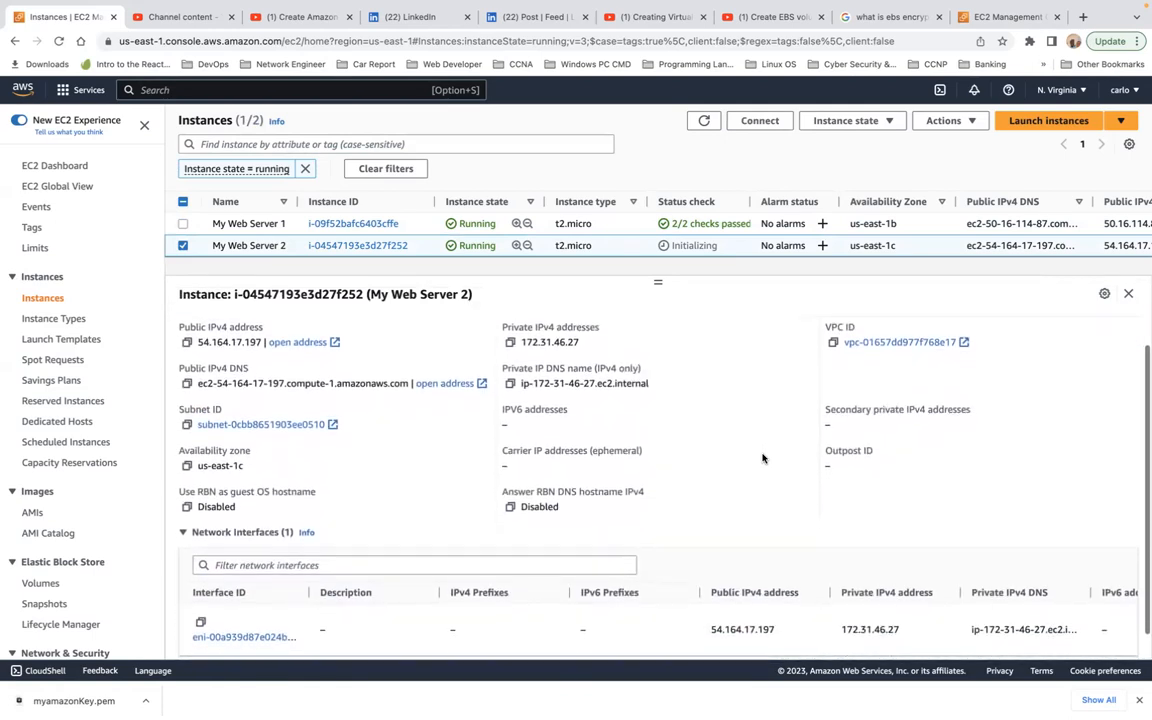
scroll(332, 349, "up", 2)
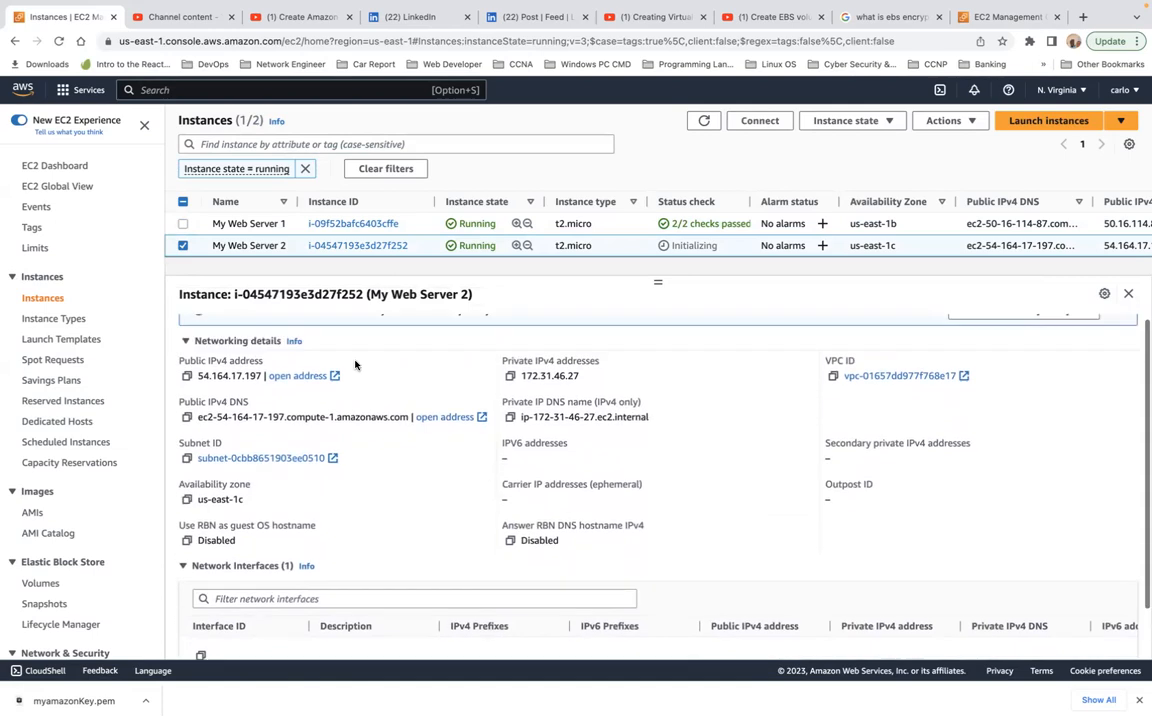
left_click(258, 330)
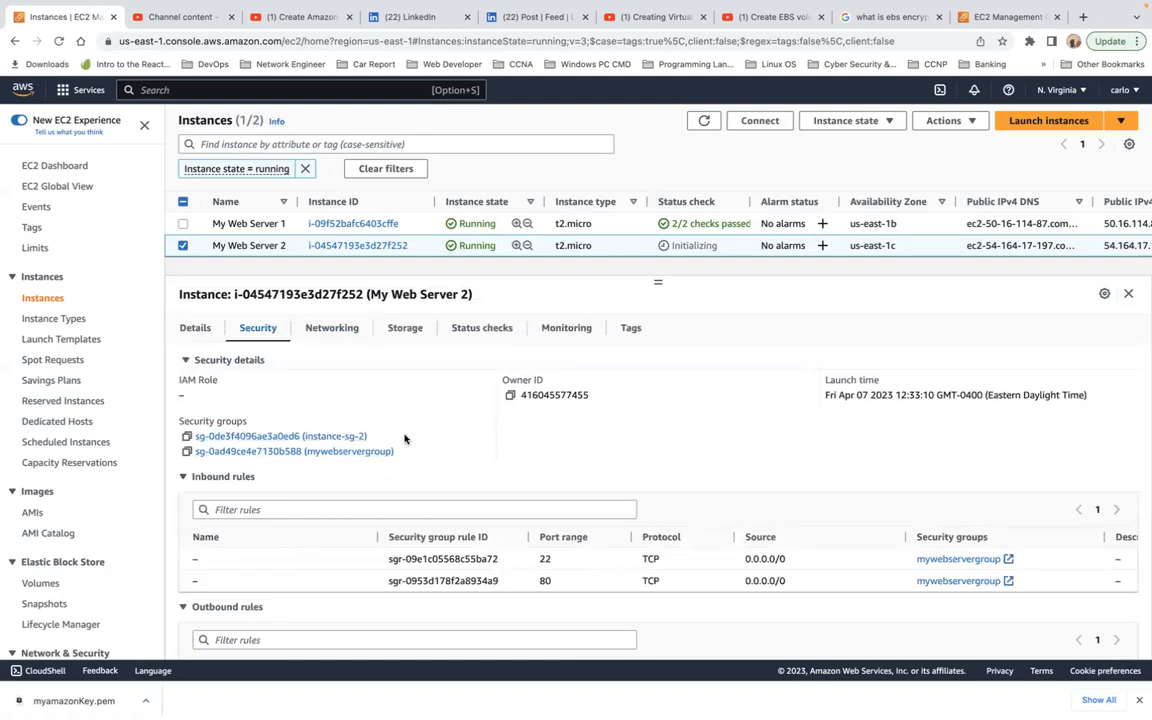
Step: Connect to My Web Server 1 through EC2 Instance Connect with the default user name ec2-user
left_click(183, 246)
left_click(183, 224)
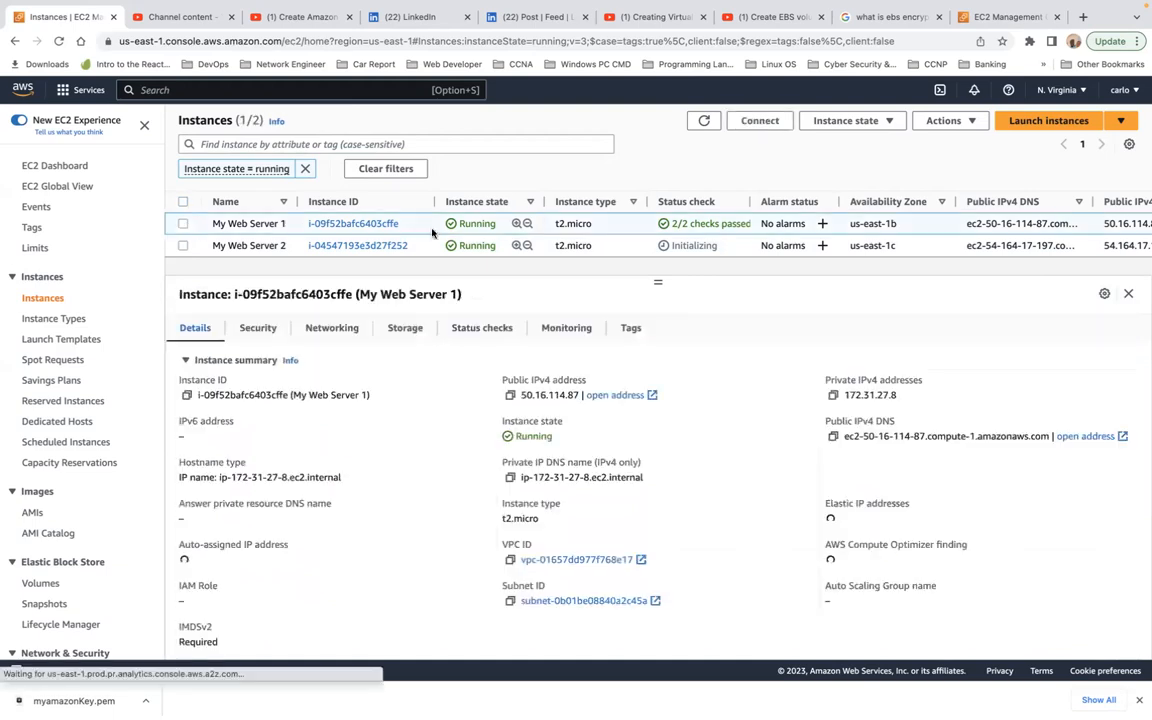
left_click(771, 120)
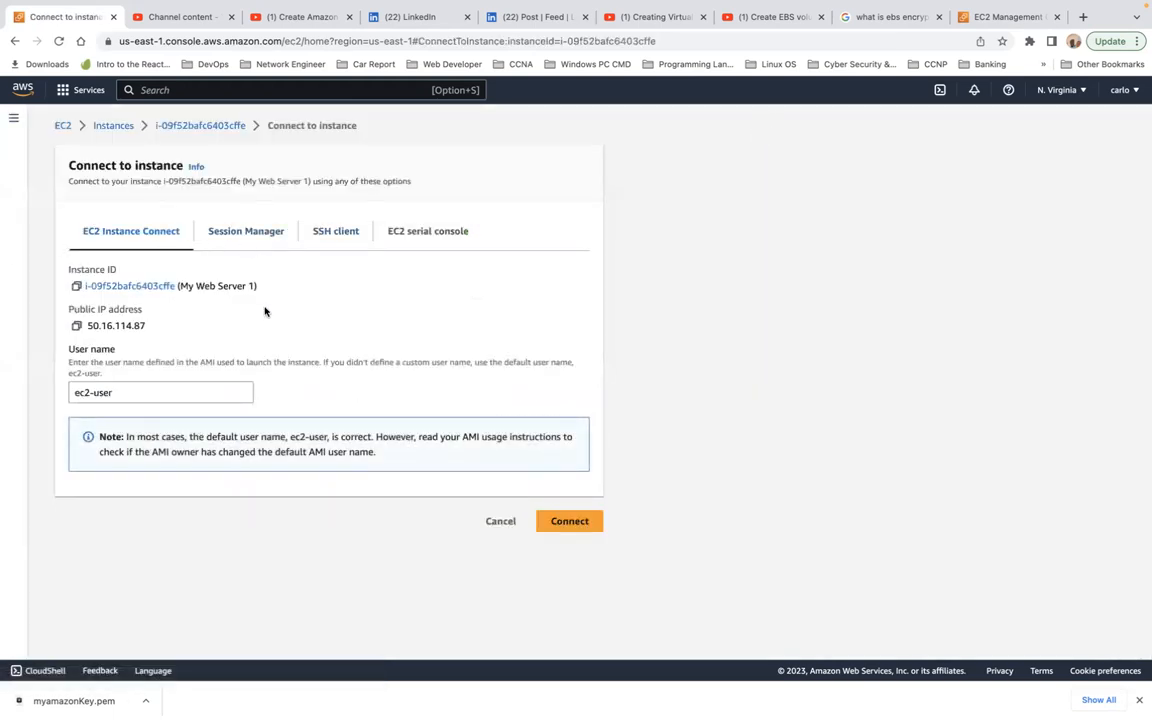
left_click(568, 520)
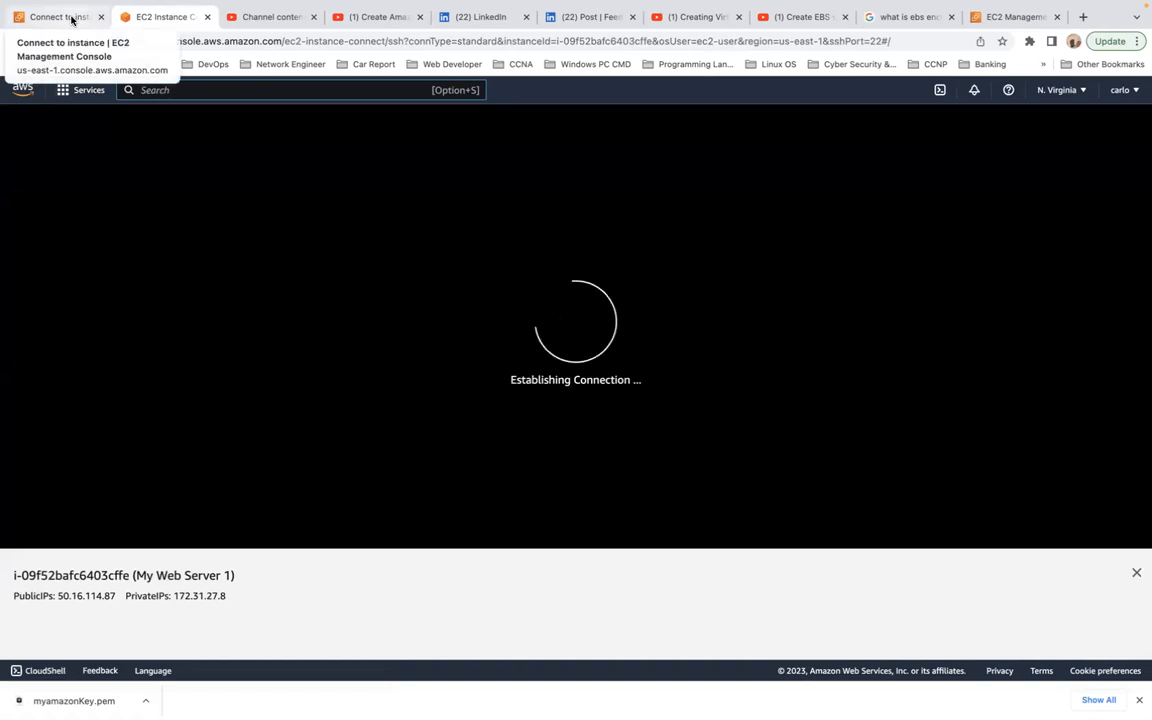
Step: Return to the instances list and connect to My Web Server 2 through EC2 Instance Connect as ec2-user
left_click(71, 19)
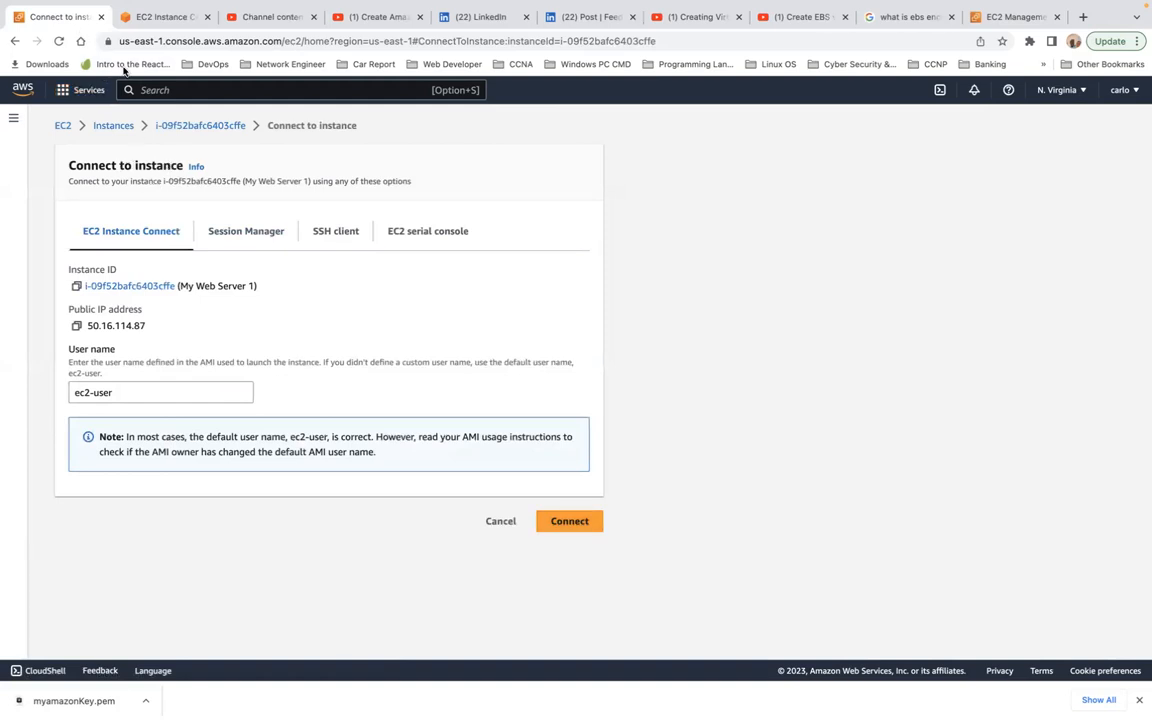
left_click(61, 128)
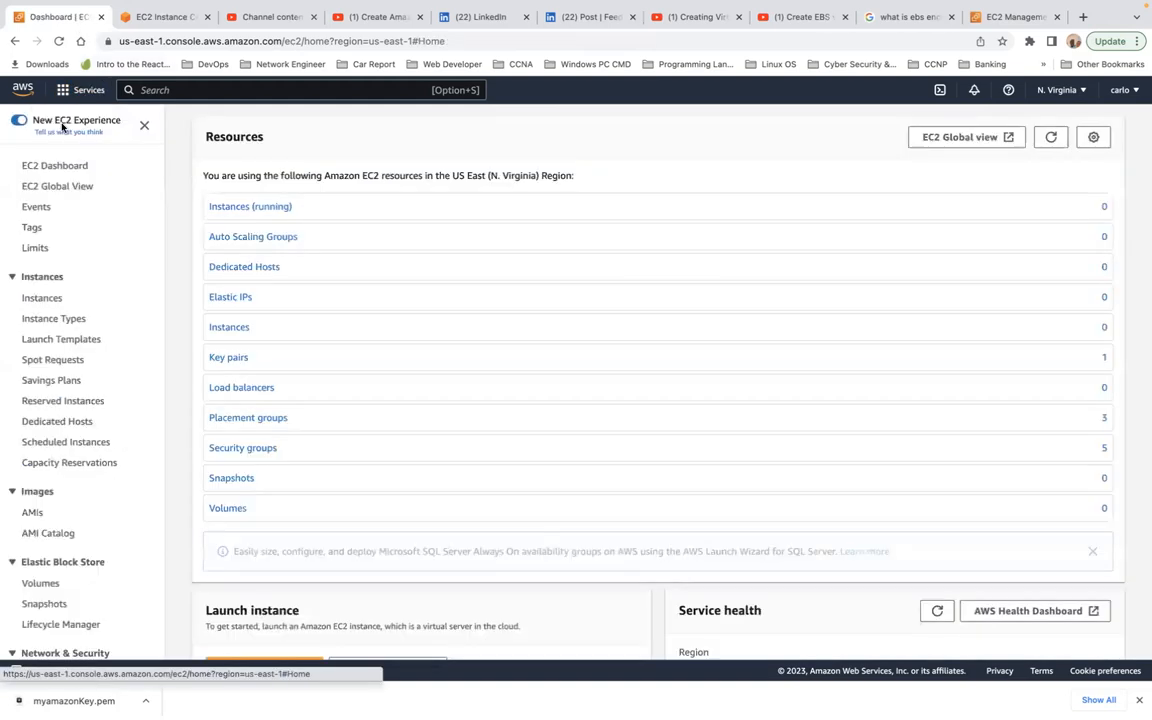
left_click(41, 298)
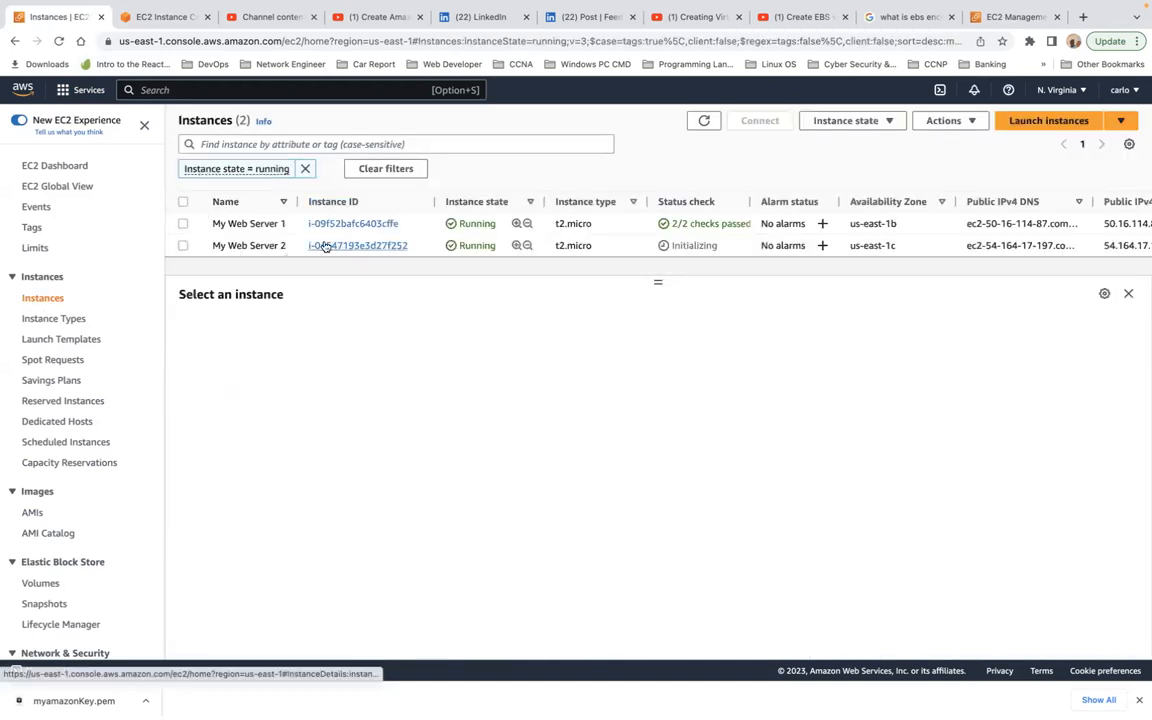
left_click(178, 246)
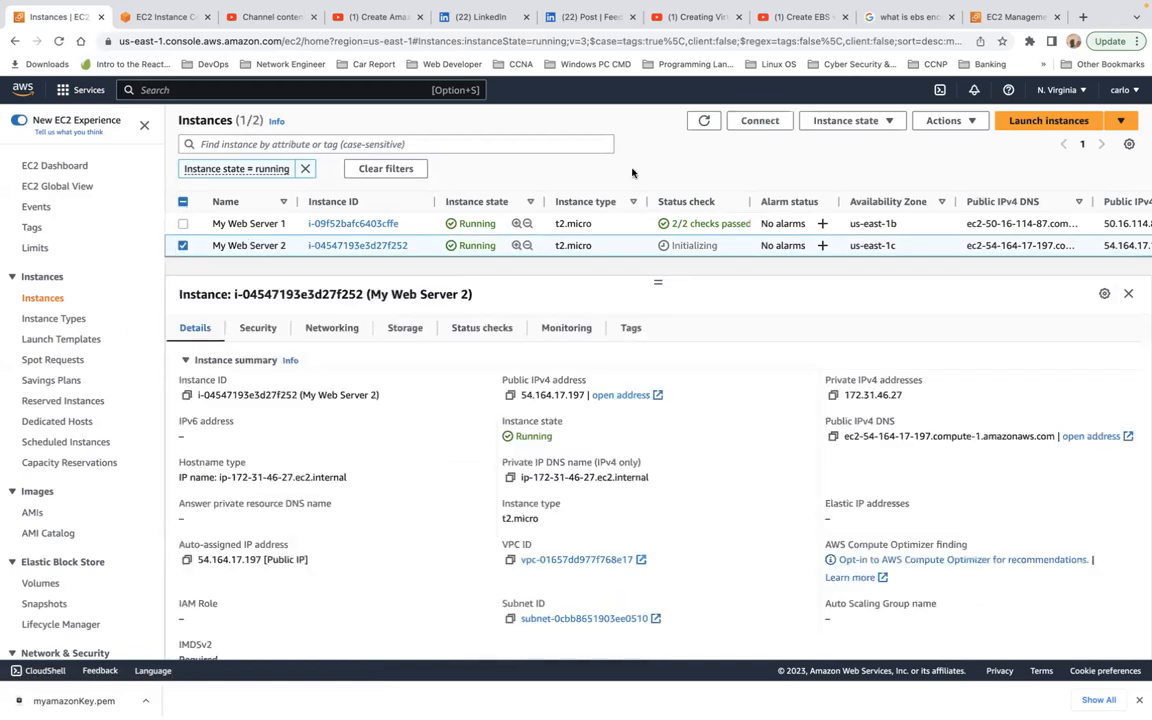
left_click(760, 121)
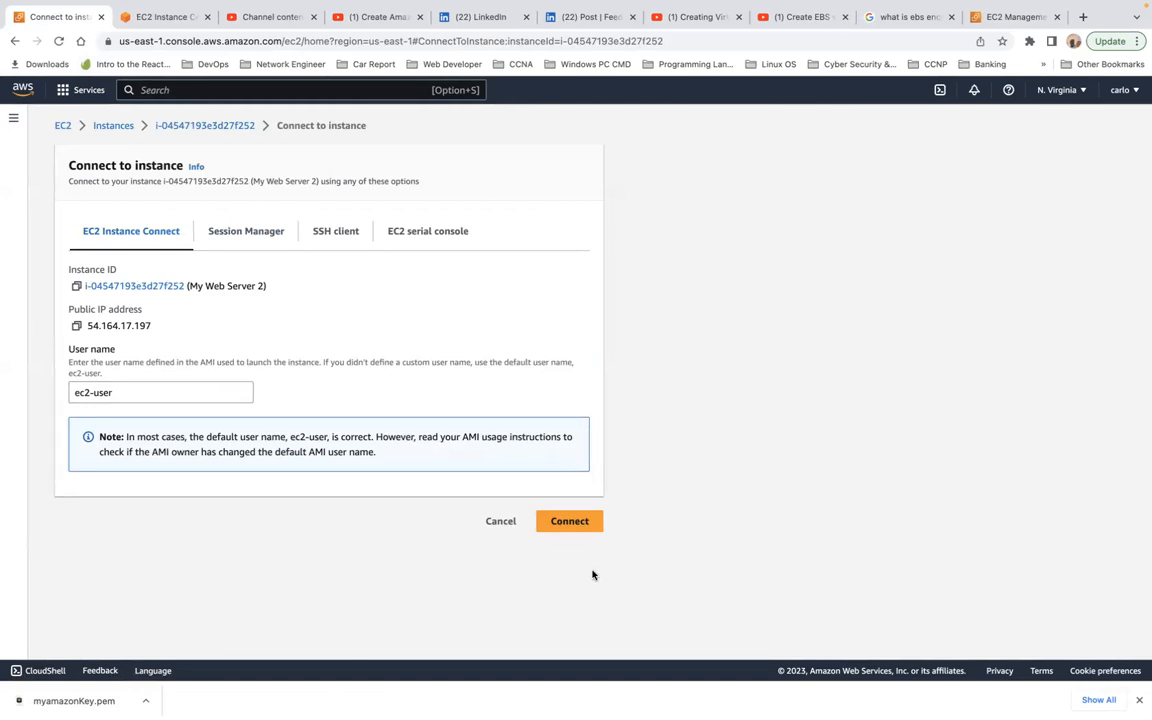
left_click(569, 522)
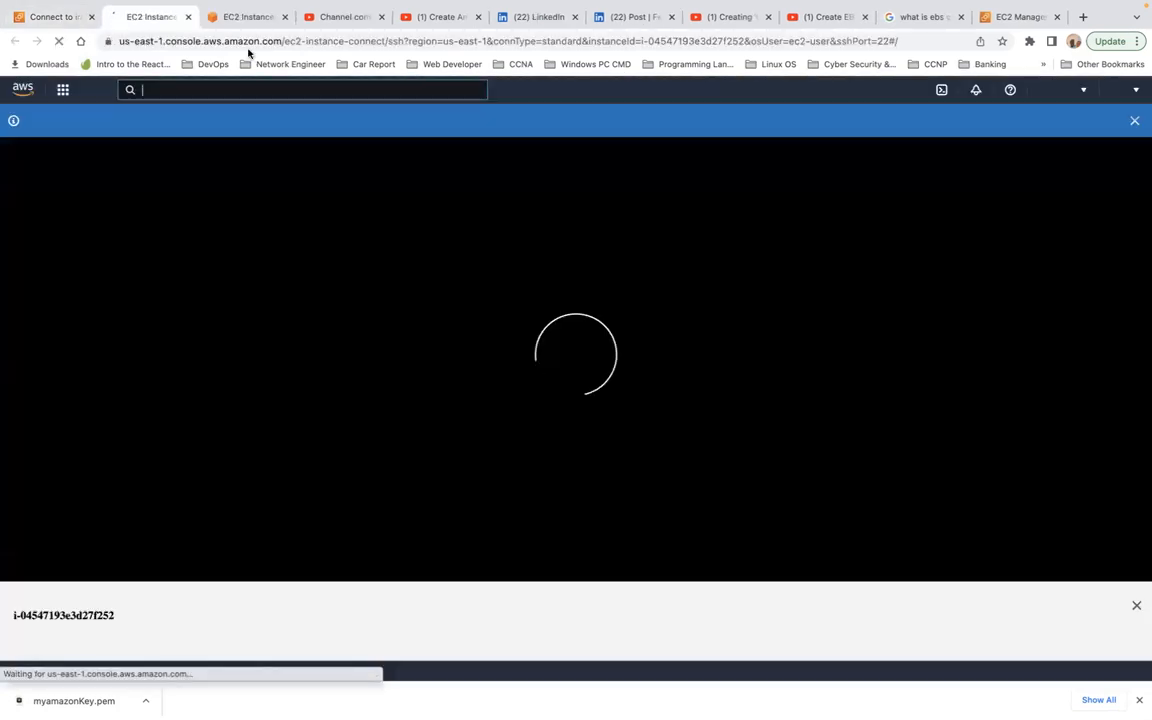
Step: Check the logged-in user in the My Web Server 1 terminal with the whoami command
left_click(244, 18)
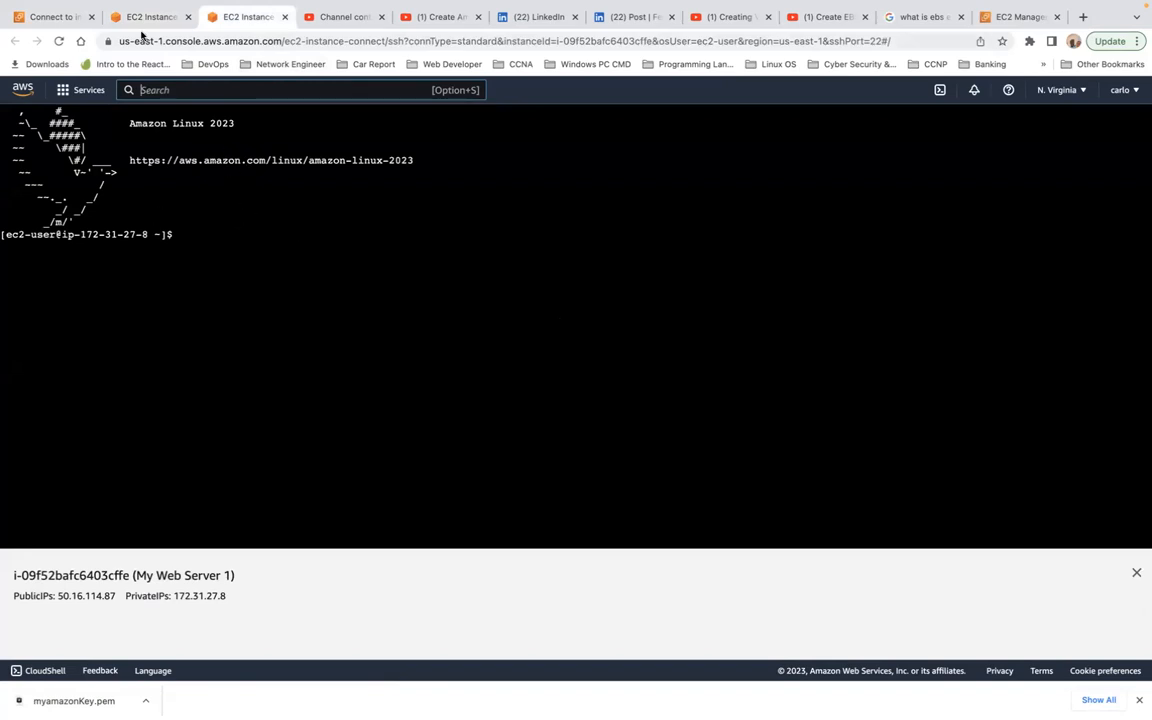
left_click(147, 19)
left_click(247, 22)
left_click(290, 247)
type("who")
type("am")
key("BackSpace")
key("BackSpace")
type("iam")
key("Return")
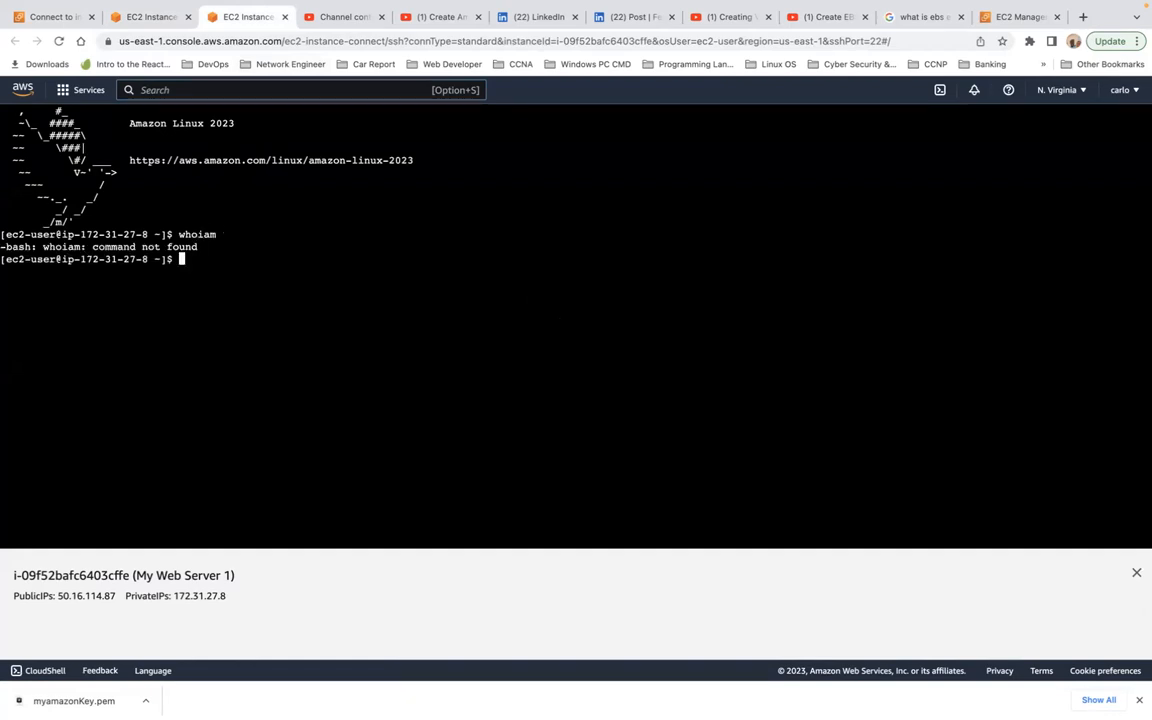
type("whoami")
key("Return")
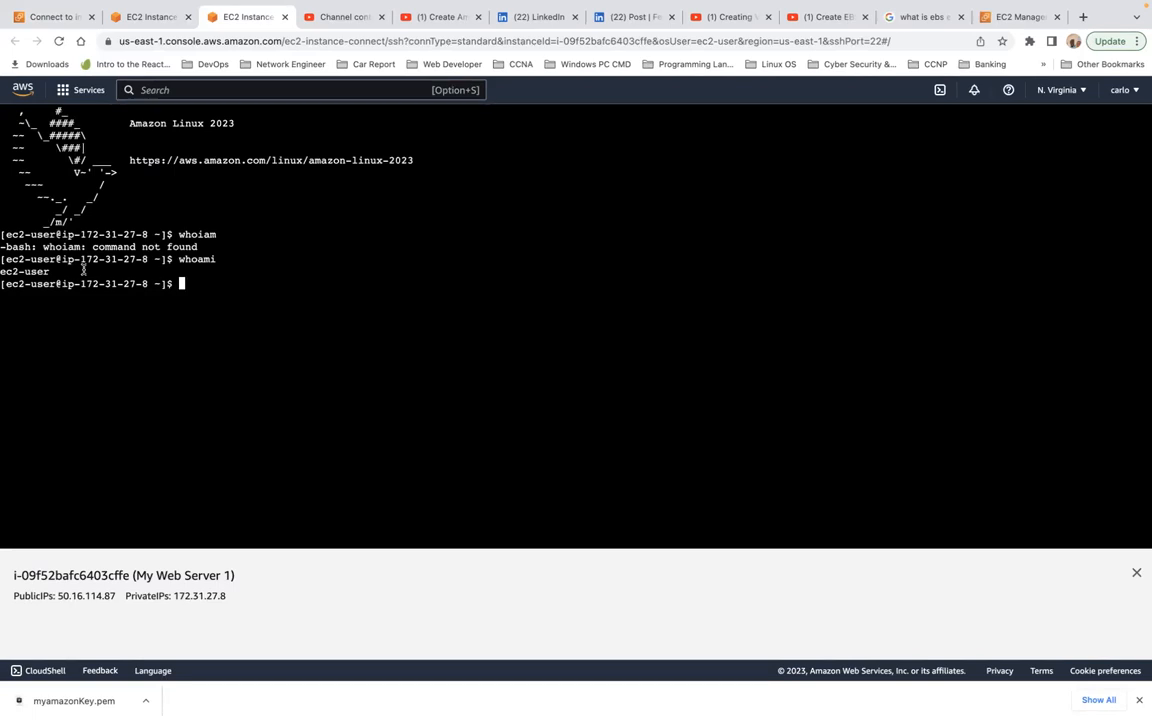
Step: List the contents of the ec2-user home directory in the My Web Server 1 terminal
type("ls")
key("Return")
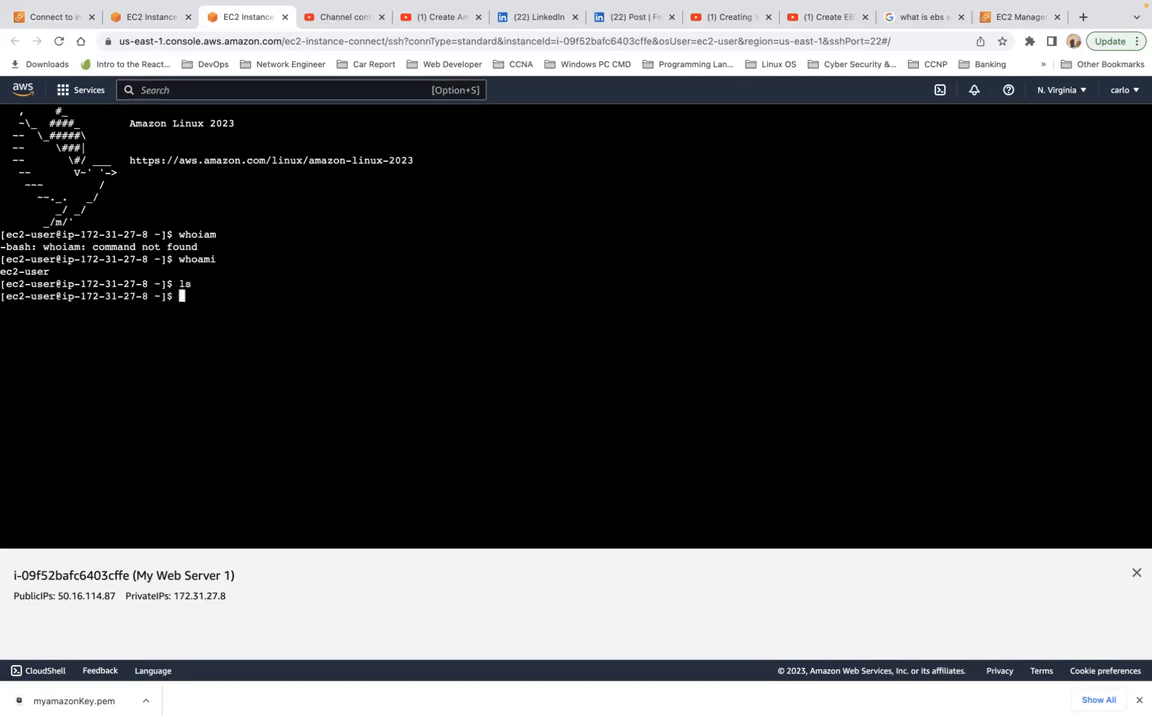
key("Return")
key("Return")
key("Return")
type("sudo")
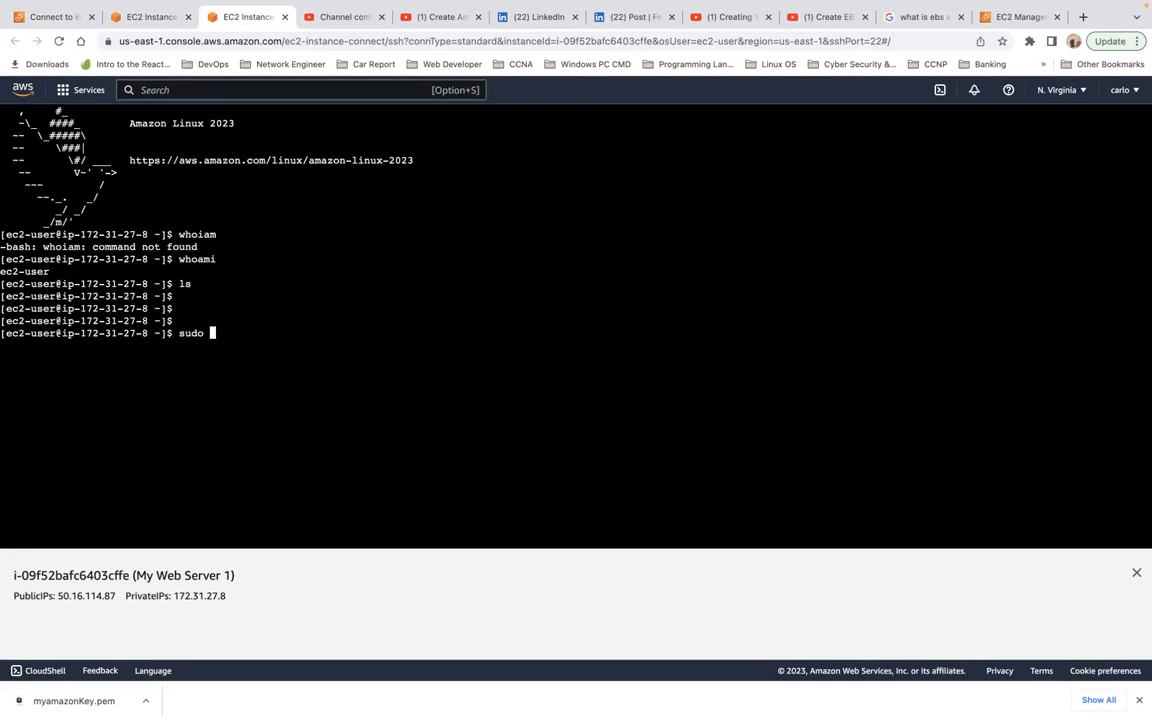
Step: Return to the EC2 instances list and review My Web Server 1's instance summary, security groups and inbound rules
left_click(148, 17)
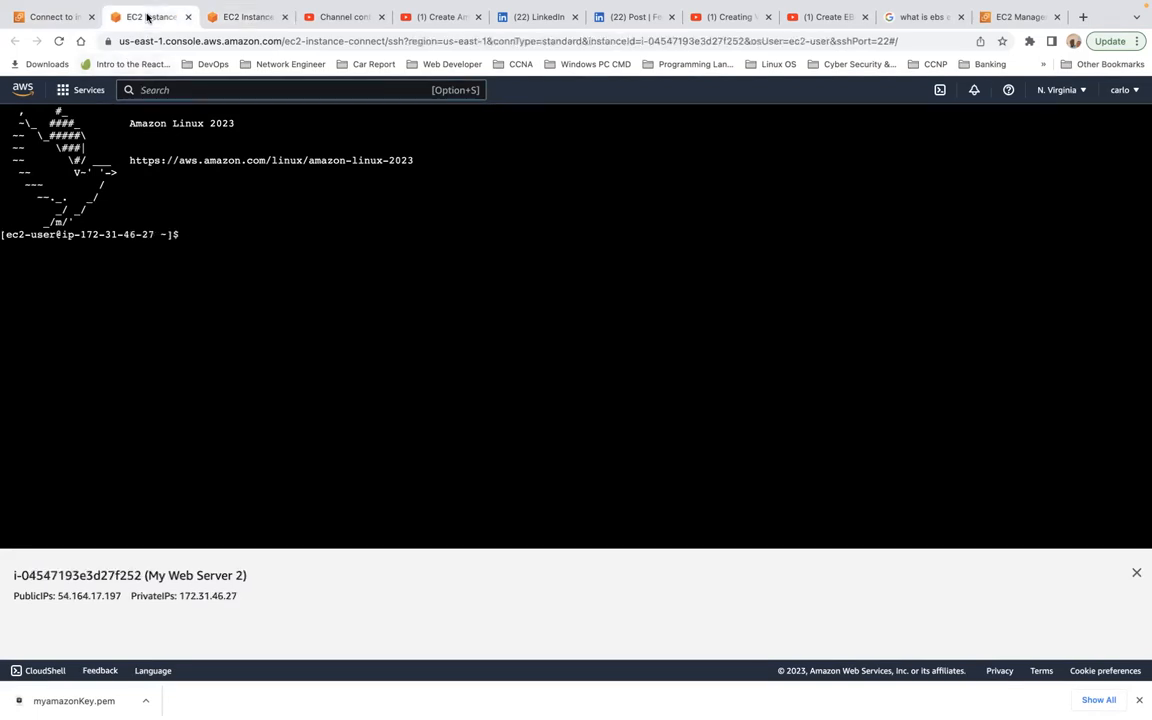
left_click(52, 19)
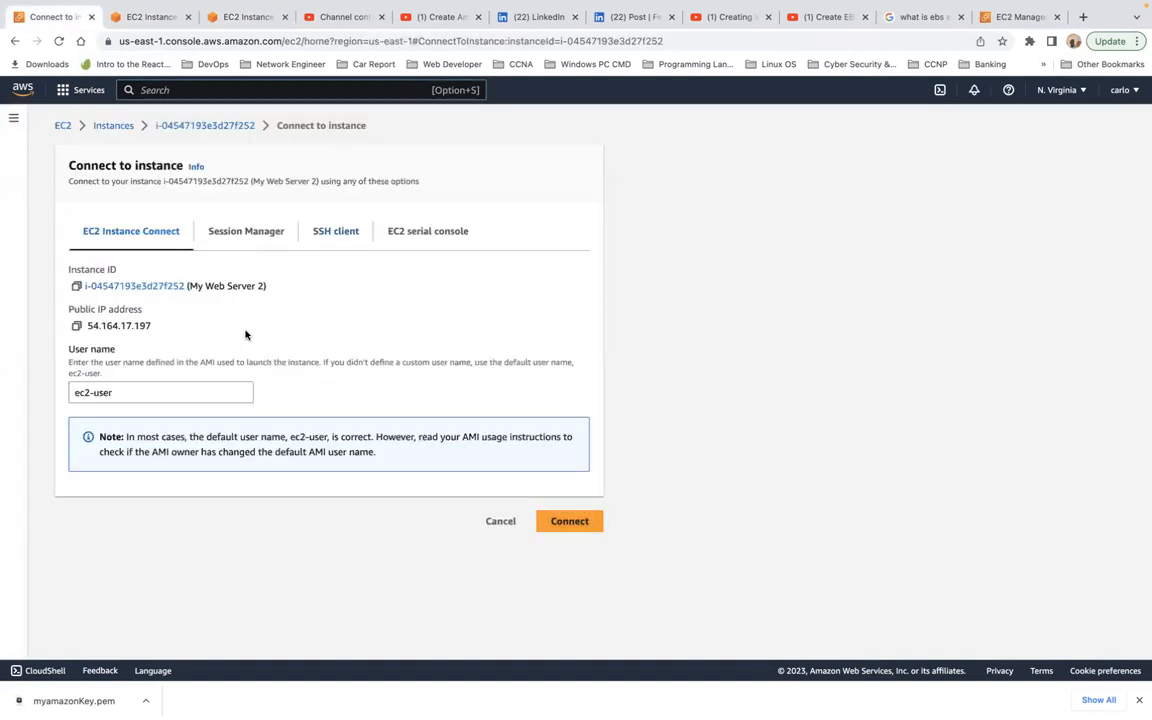
left_click(119, 126)
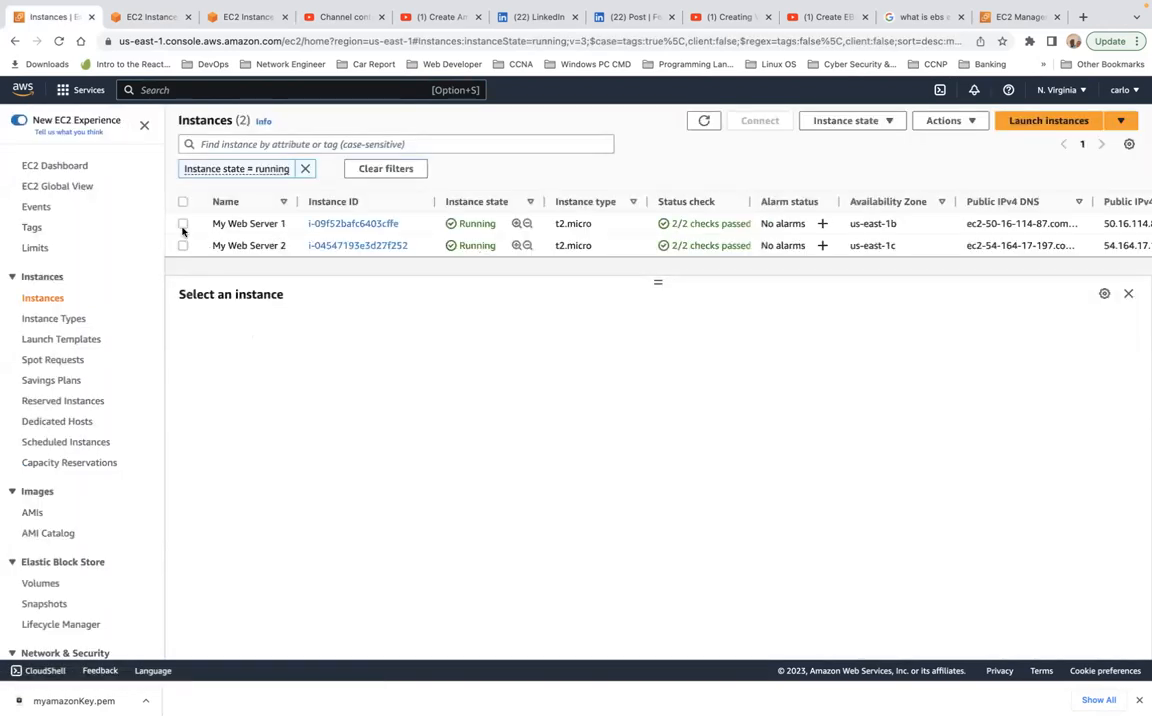
left_click(183, 224)
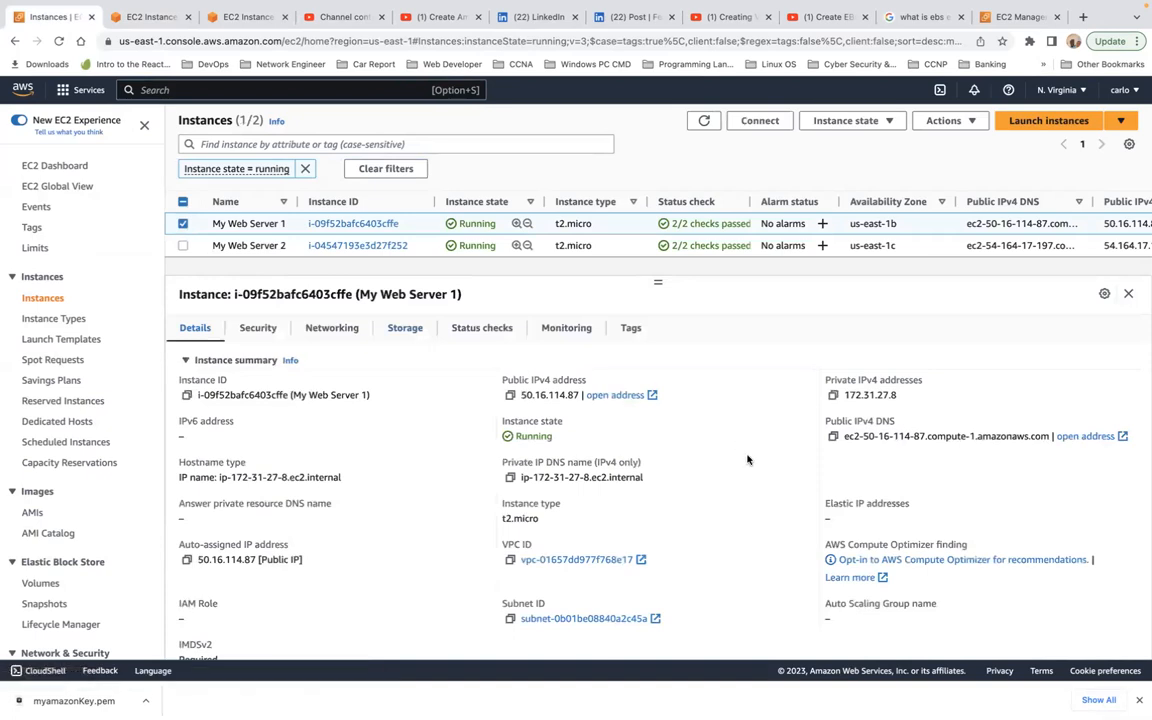
scroll(747, 460, "down", 2)
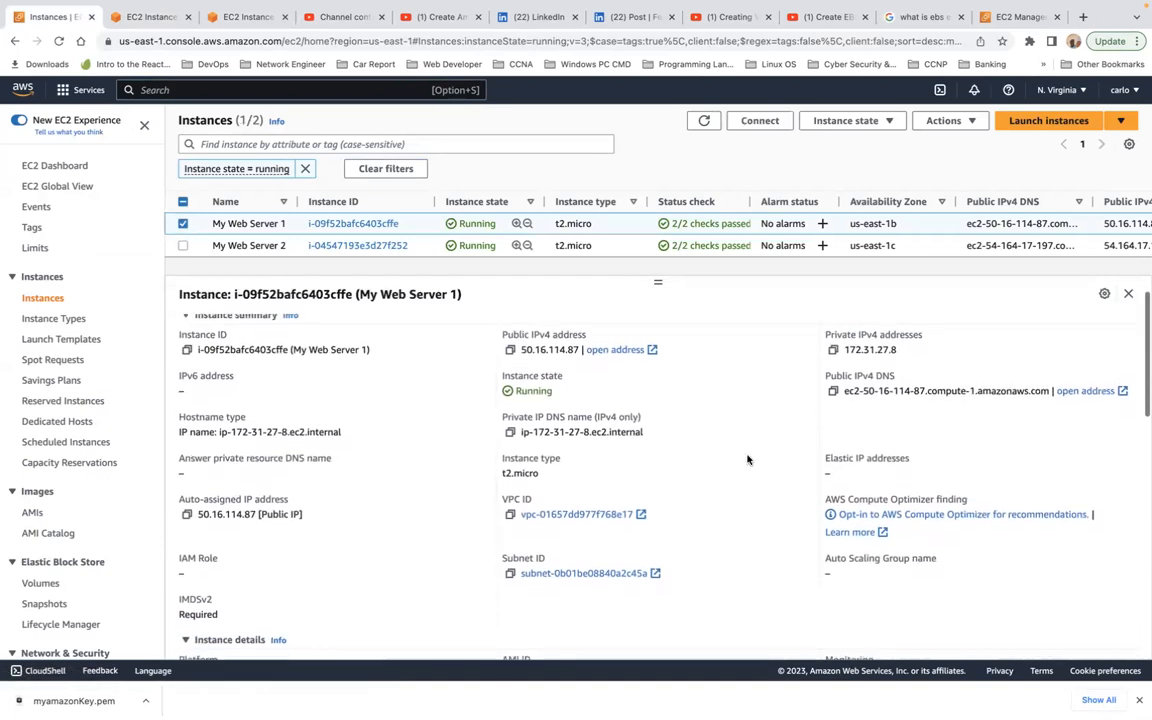
scroll(747, 460, "up", 2)
scroll(356, 462, "down", 1)
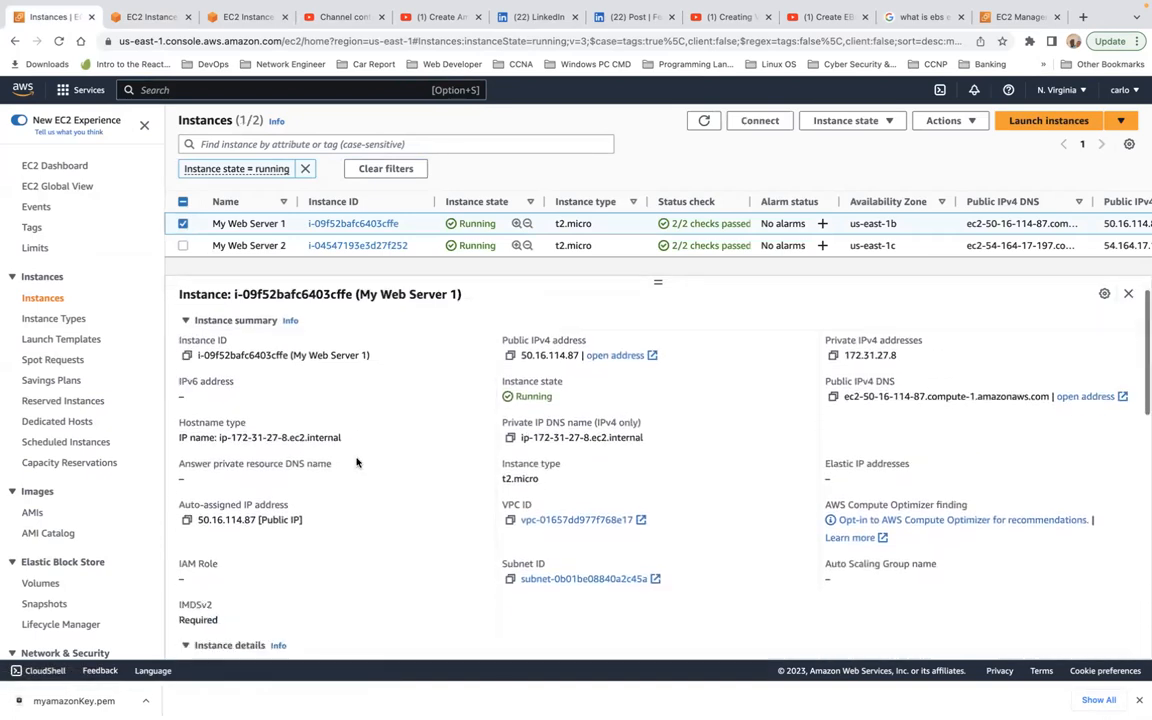
scroll(356, 462, "up", 1)
left_click(262, 331)
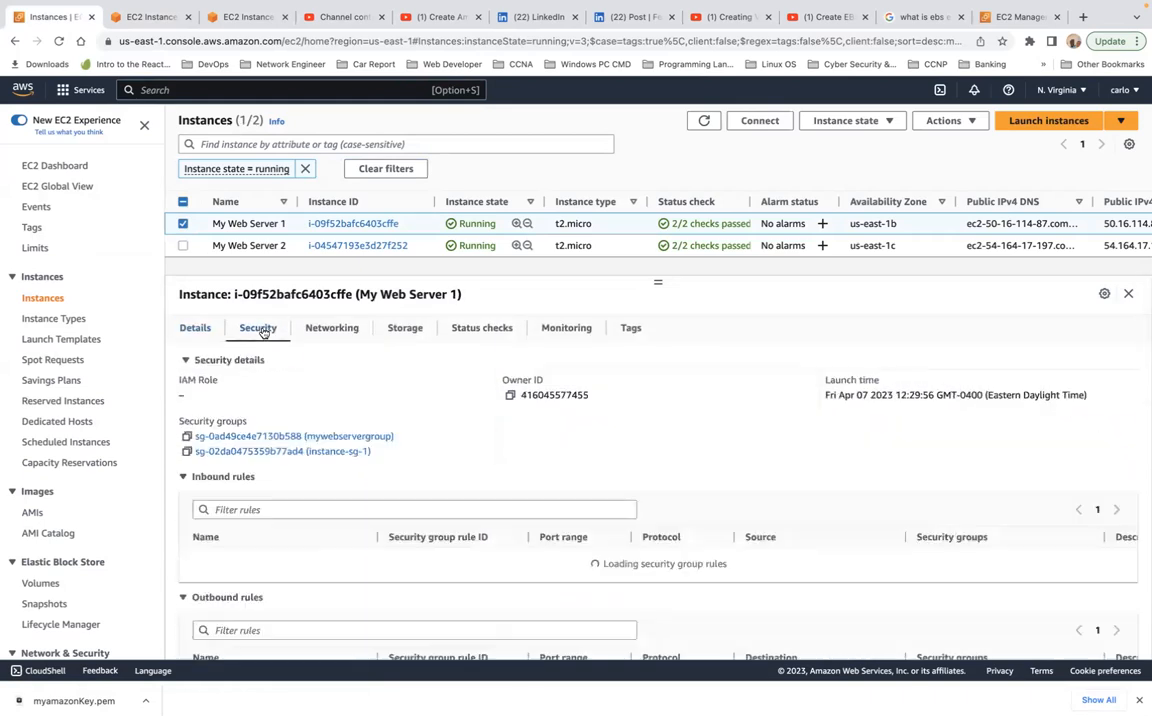
scroll(422, 437, "down", 1)
scroll(422, 437, "up", 1)
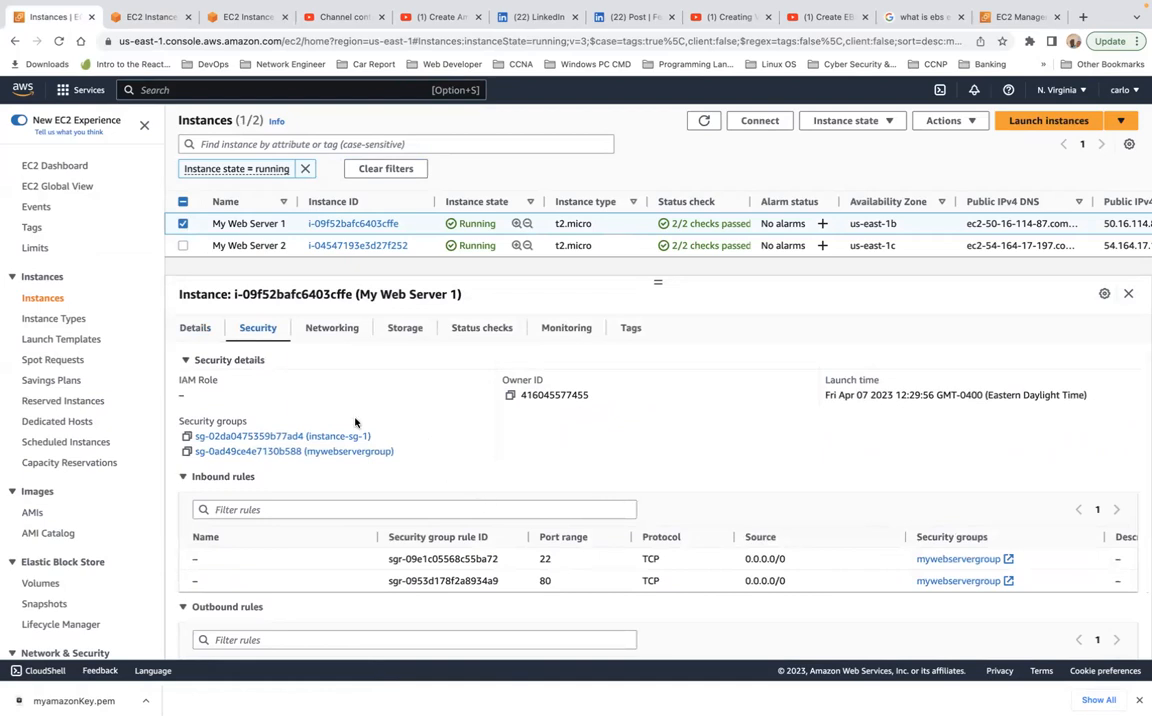
Step: Review the networking details and network interfaces of My Web Server 1, followed by its storage and block devices
left_click(322, 340)
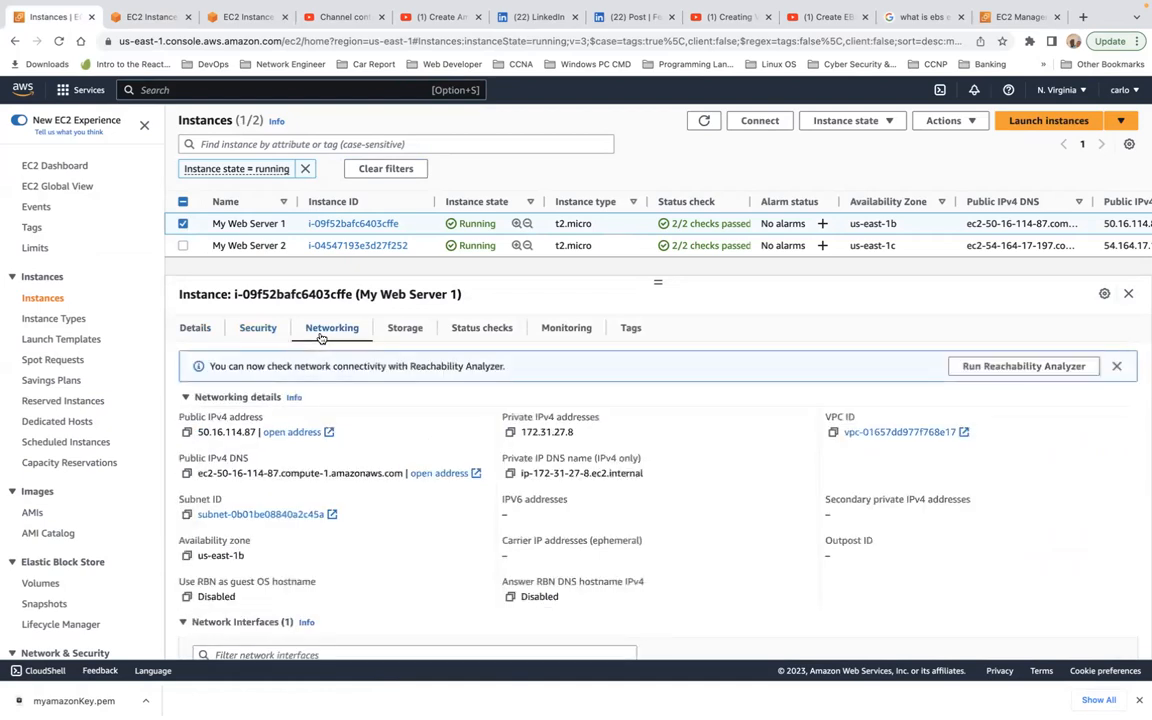
scroll(388, 433, "down", 1)
scroll(388, 433, "down", 3)
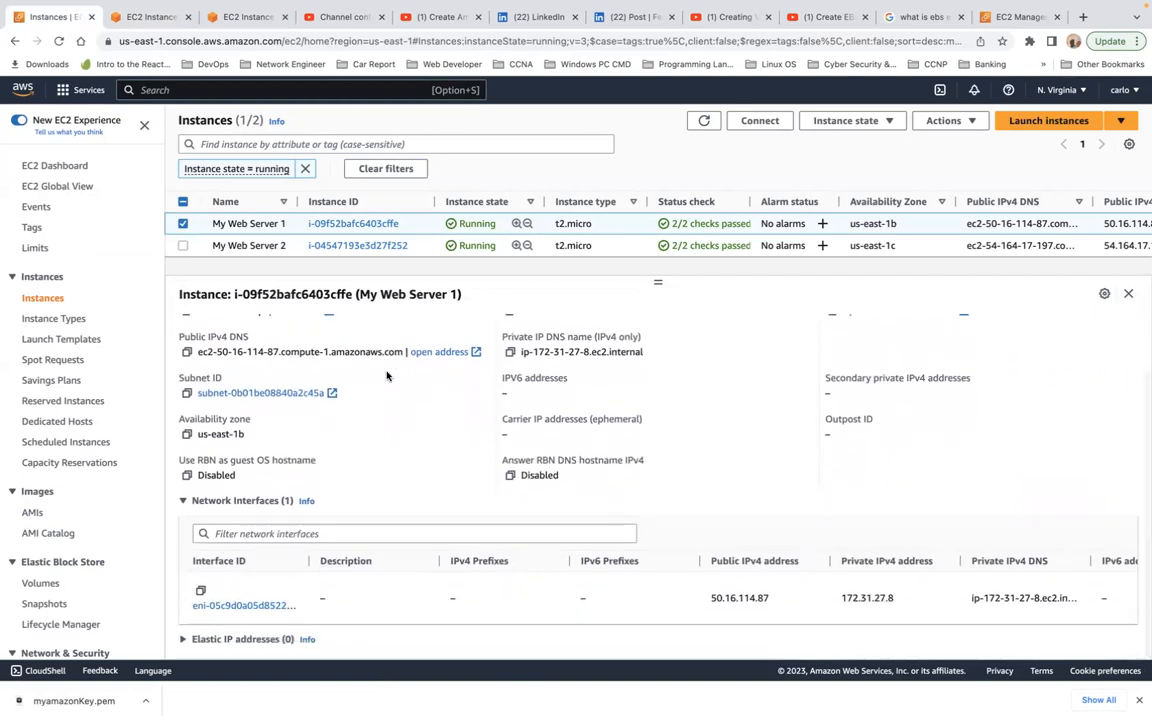
scroll(395, 405, "up", 3)
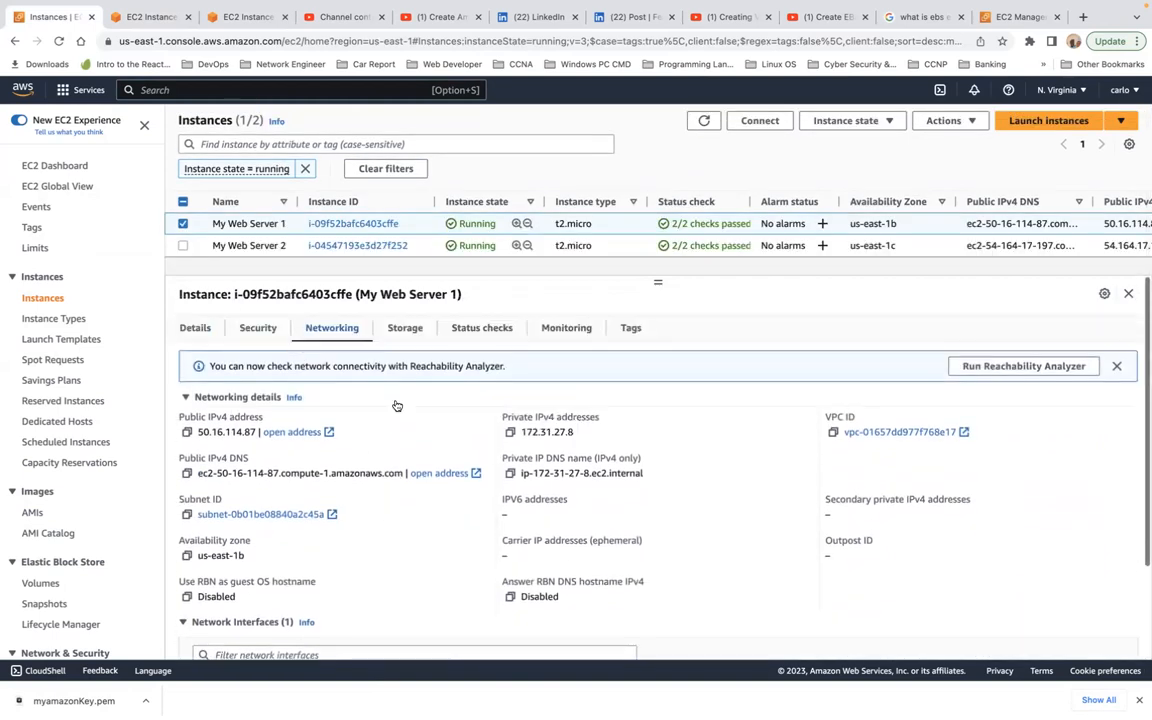
left_click(400, 337)
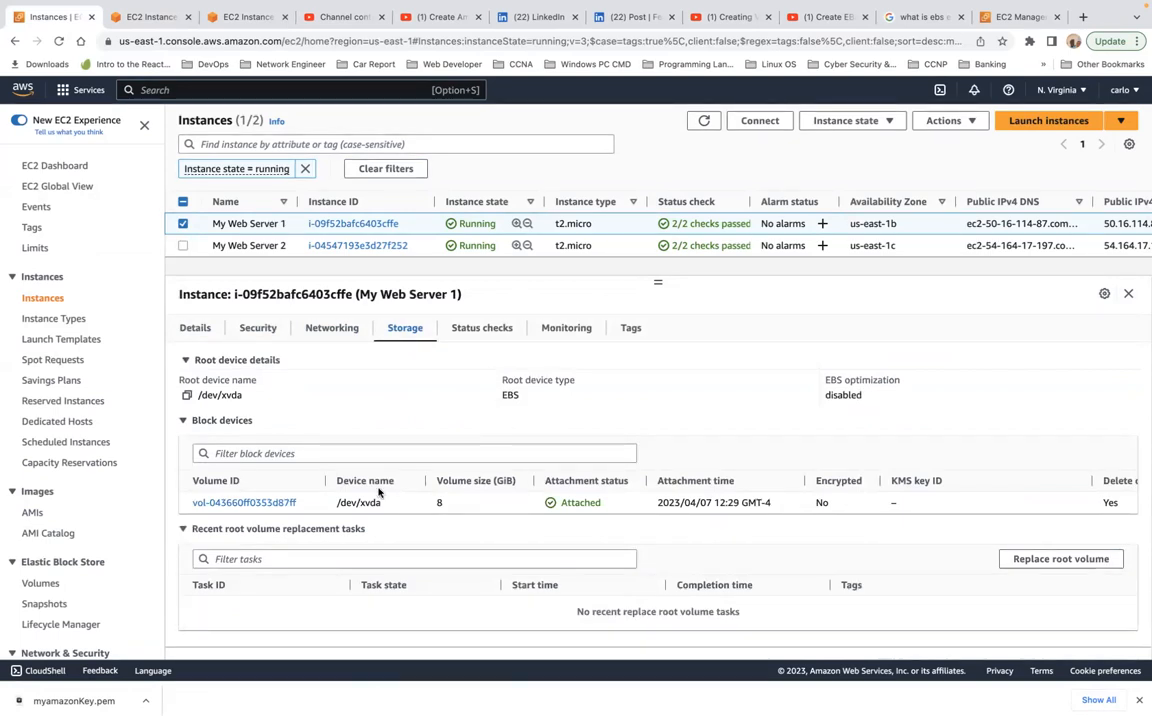
Step: Switch to the My Web Server 2 terminal and check that its prompt responds
left_click(146, 22)
left_click(423, 303)
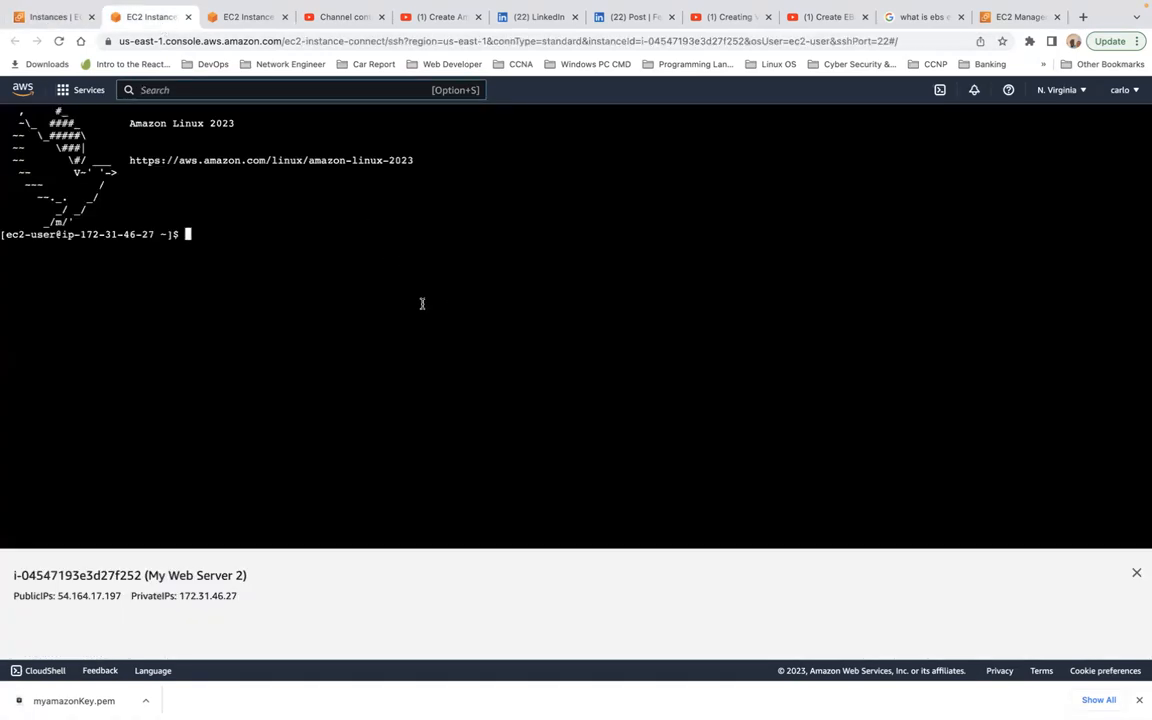
key("Return")
key("Return")
key("Return")
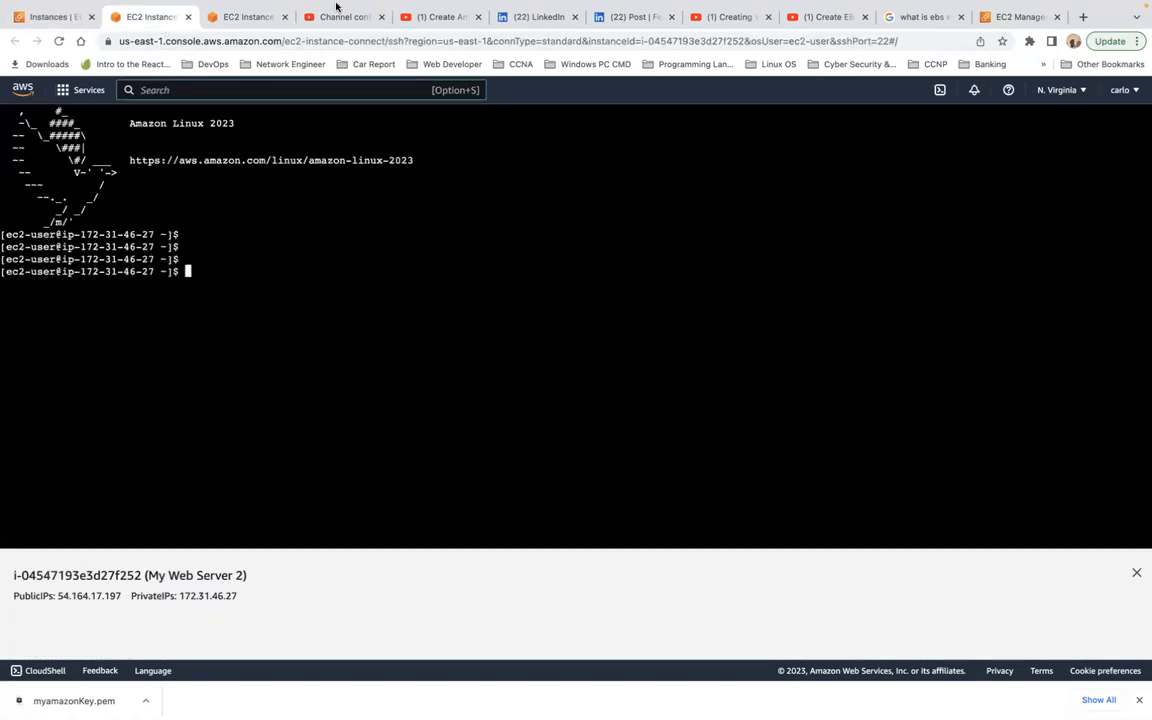
Step: Go back to the My Web Server 1 terminal and try to list the contents of /mnt/efs/ef1/
left_click(243, 52)
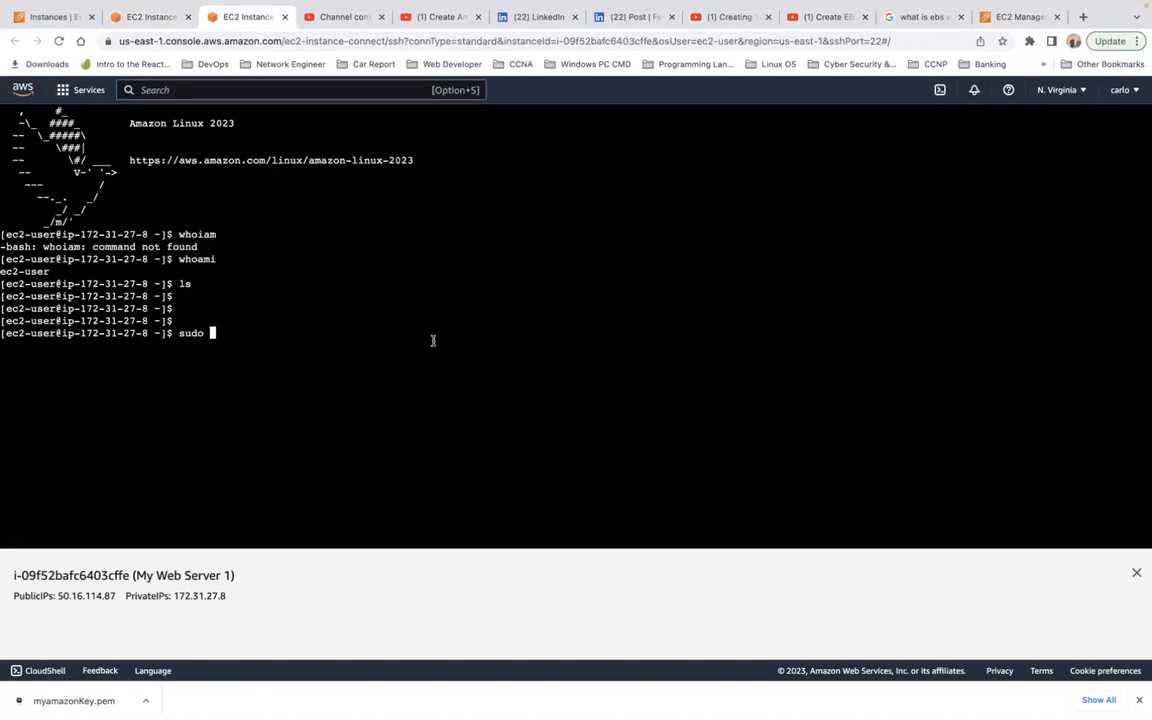
key("BackSpace")
key("BackSpace")
key("BackSpace")
key("BackSpace")
key("BackSpace")
type("ls /mnt/")
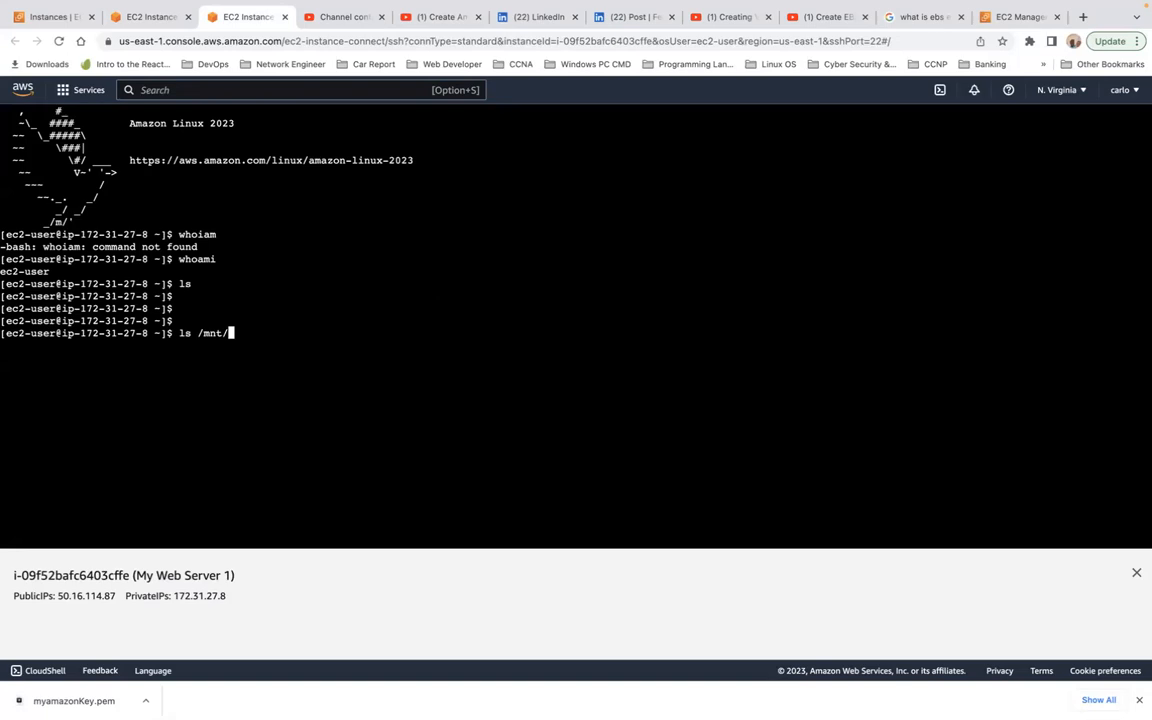
type("efs/ef1/")
key("Return")
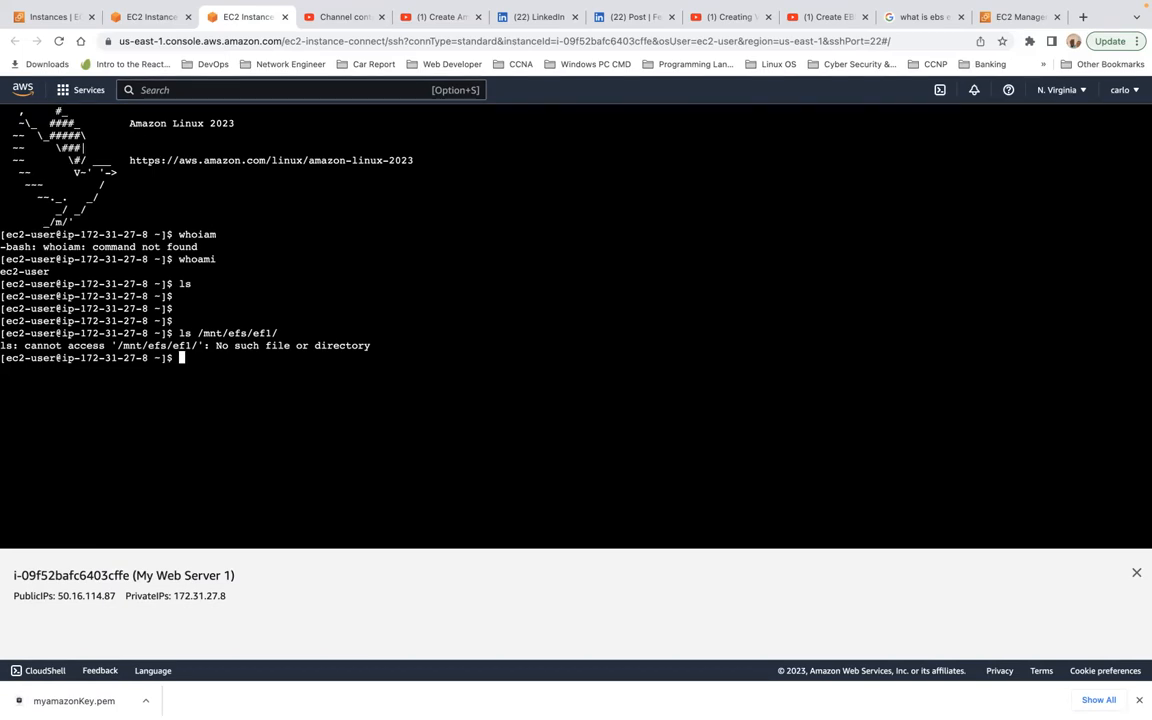
key("Return")
key("Return")
key("Return")
key("Return")
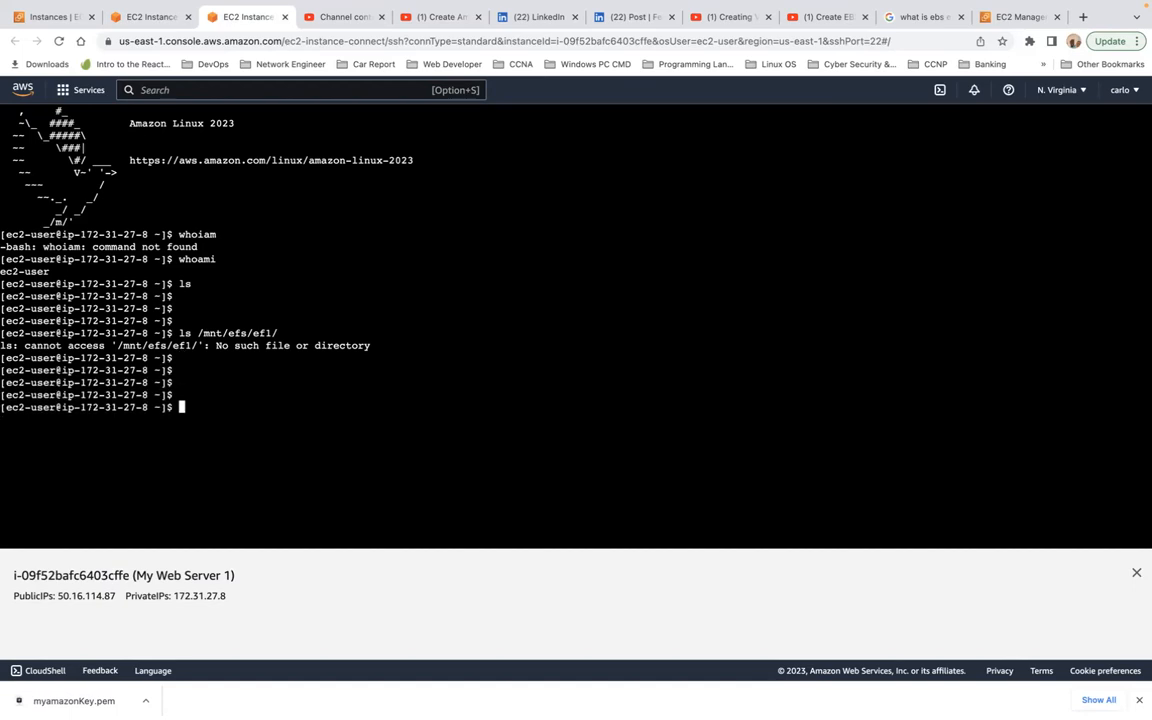
Step: Correct the directory in the previous ls command and list the contents of /mnt/efs/fs1/
key("Up")
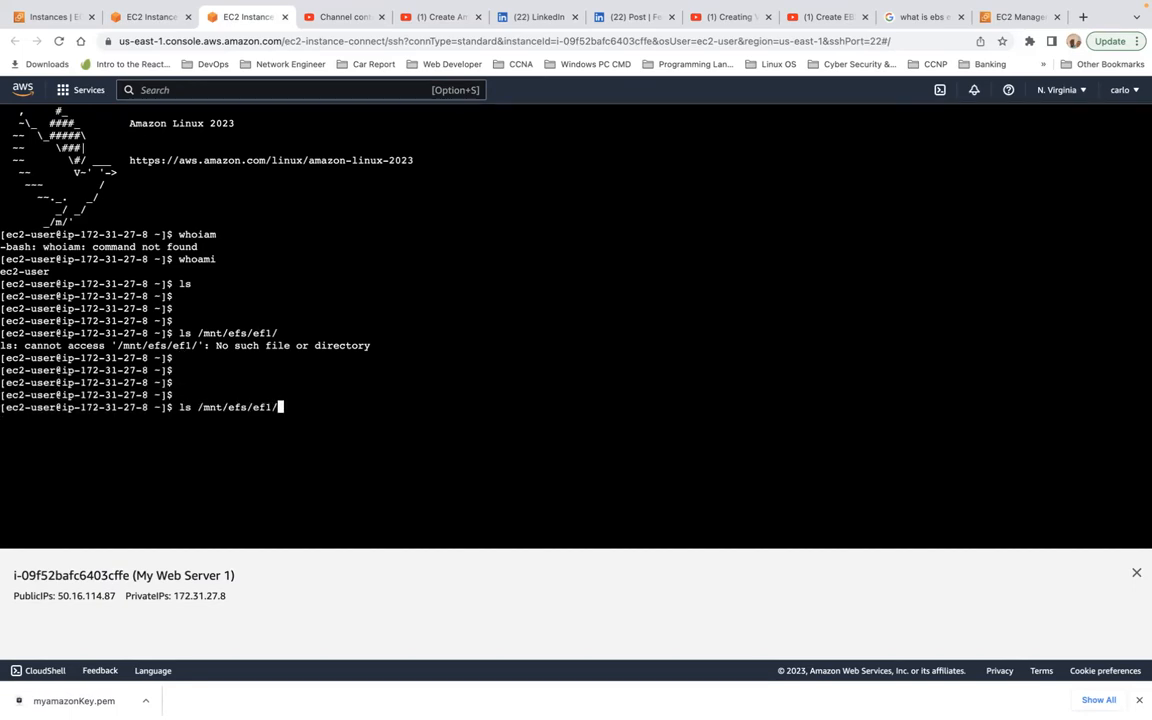
key("Left")
key("Left")
key("BackSpace")
key("BackSpace")
type("fs")
key("Return")
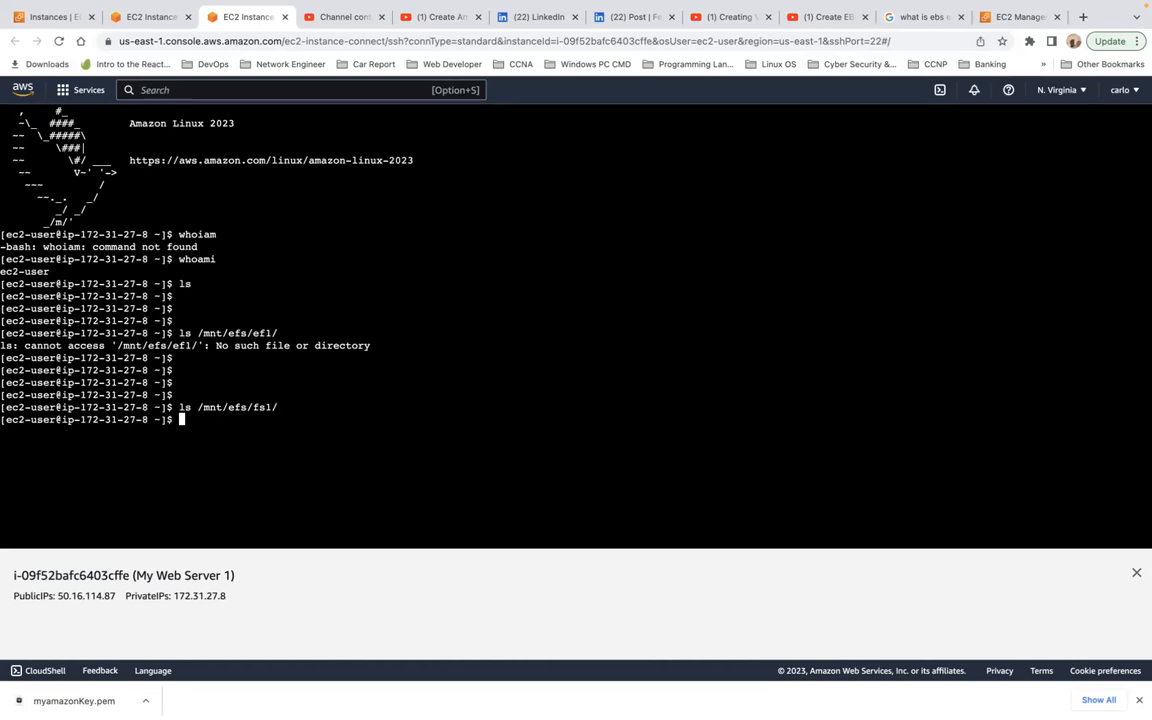
Step: Switch to the root user with sudo su
type("sudo su")
key("Return")
Step: Compose an echo command that redirects the text "I am the Primary Web server" to a file path
type("echo")
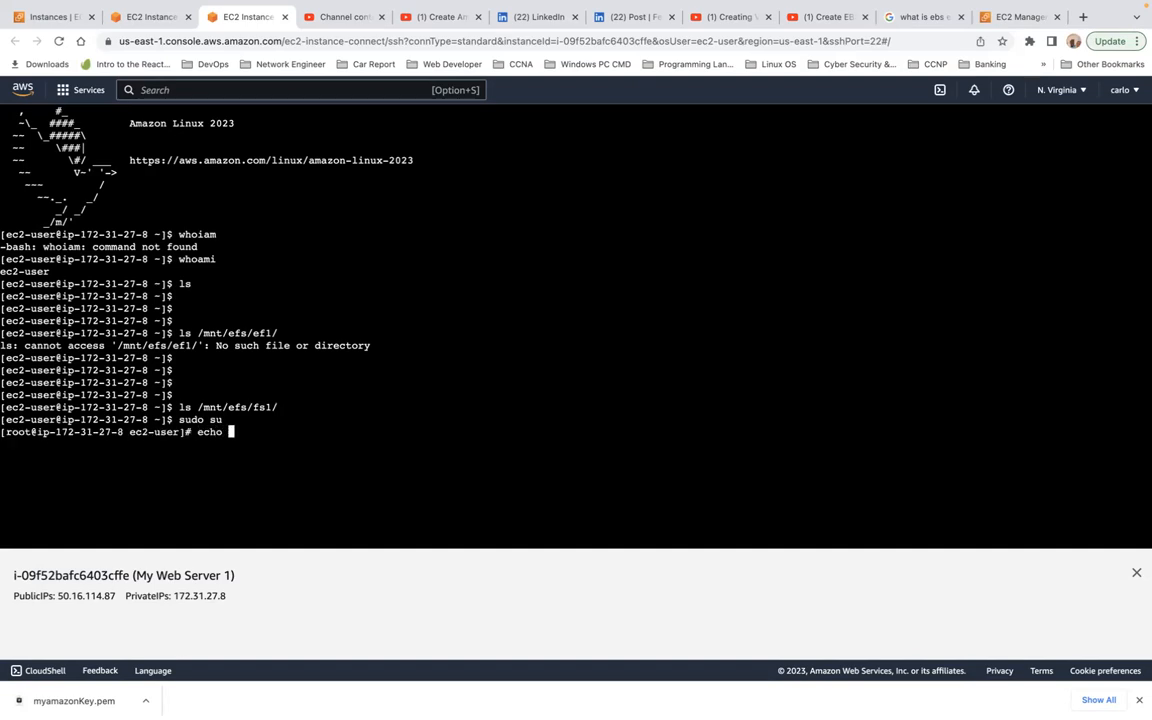
type(" \"I am the Privar")
key("BackSpace")
key("BackSpace")
key("BackSpace")
type("mary ")
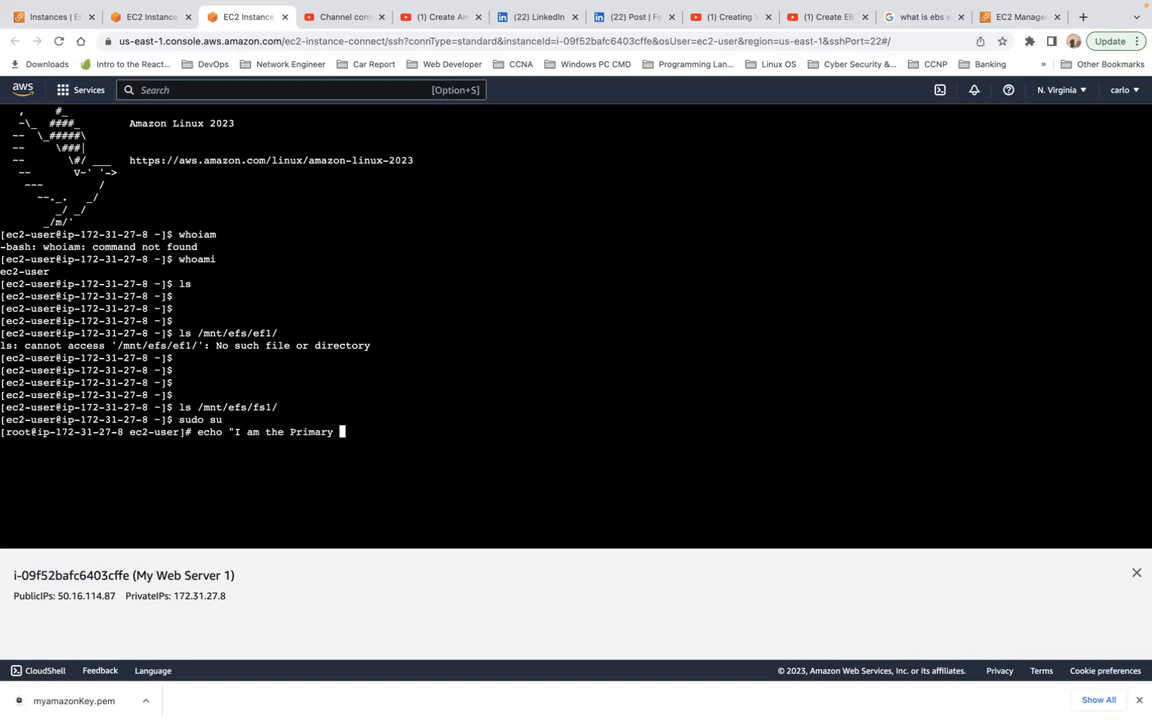
type("Web server\" > /")
Step: Try to write the echoed text to /mnt/efs/ef1/server.txt by completing the target path and running the command
left_click_drag(197, 331, 295, 330)
key("super+c")
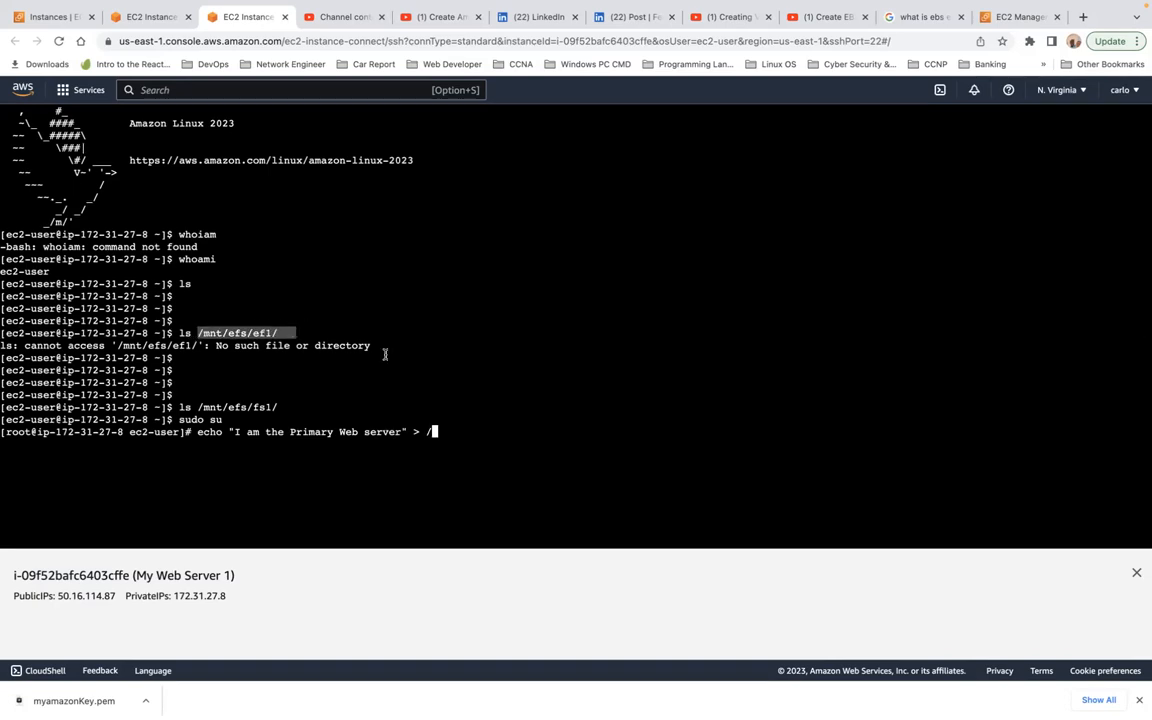
left_click(433, 431)
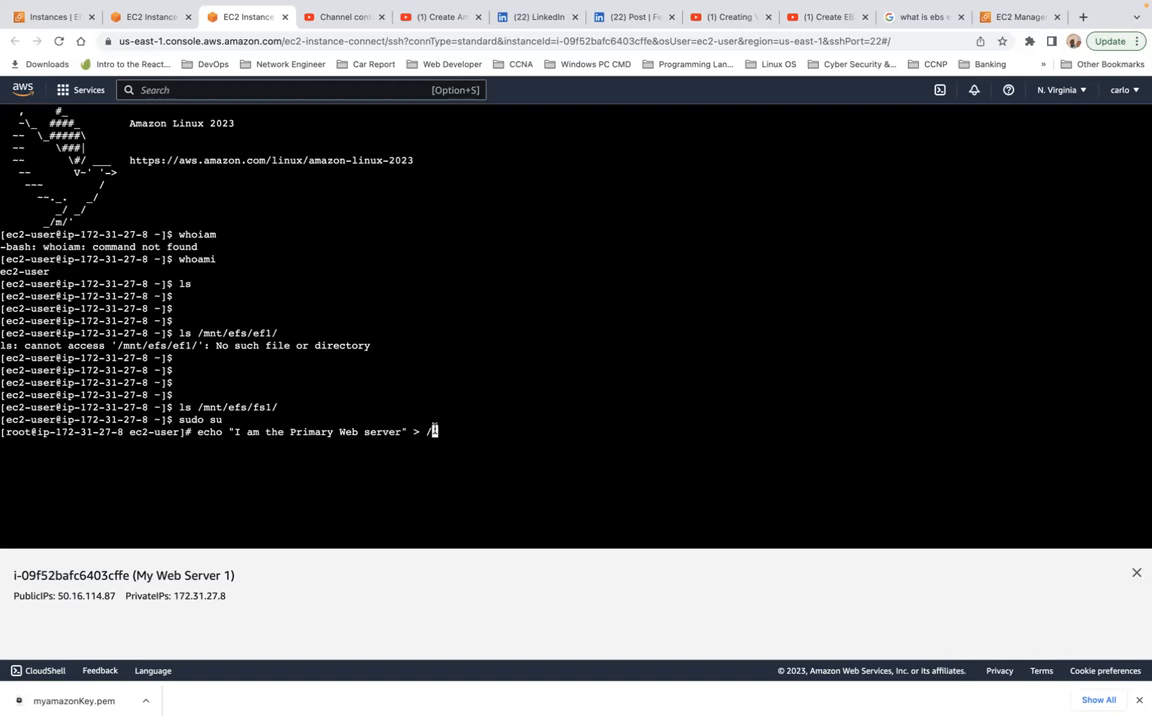
key("super+v")
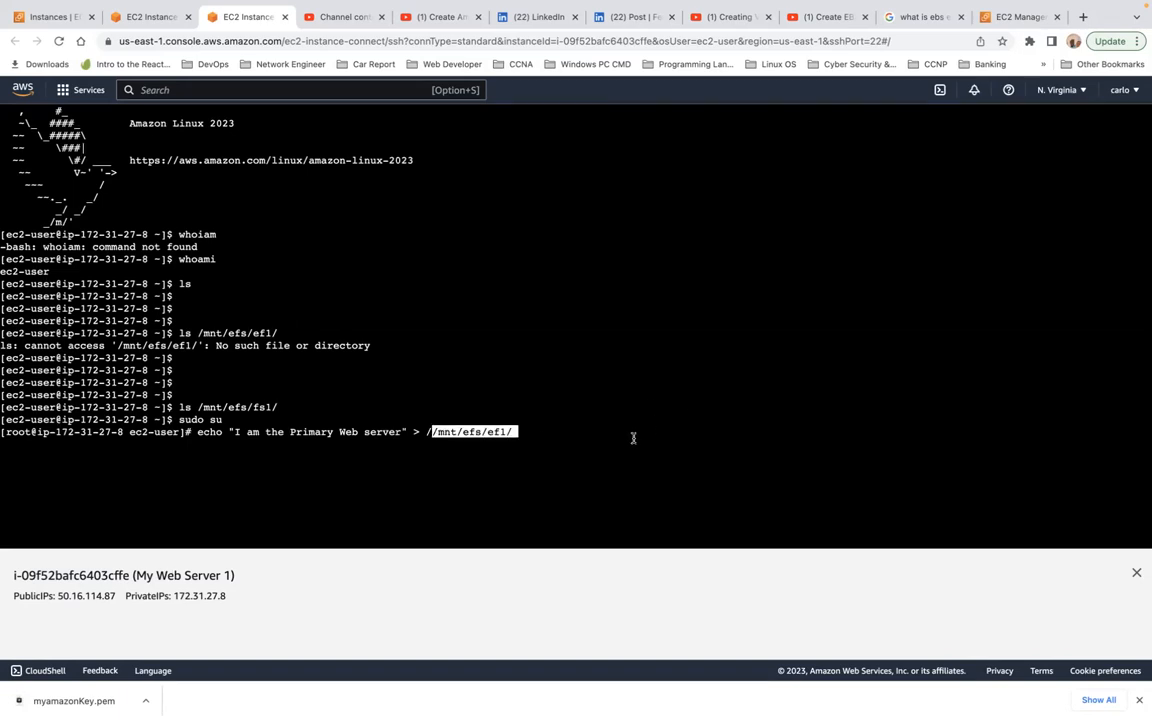
key("BackSpace")
key("BackSpace")
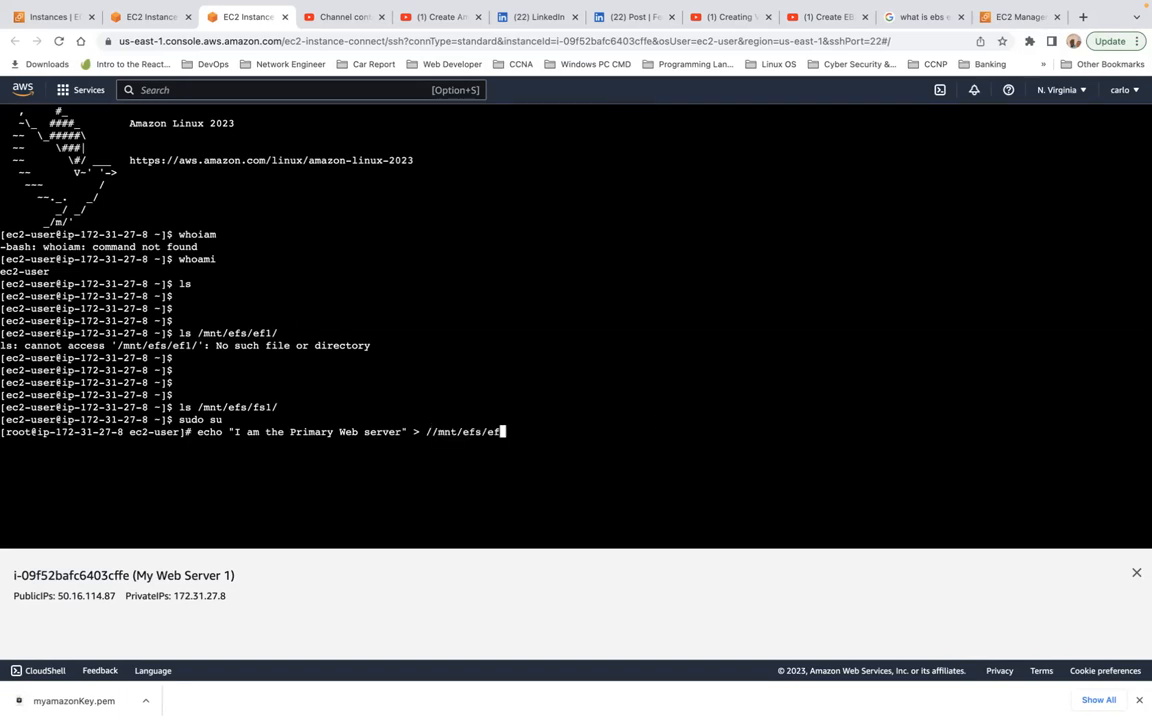
type("1?")
key("BackSpace")
type("/")
key("Left")
key("Left")
key("Left")
key("Left")
key("Left")
key("Left")
key("Left")
key("Left")
key("Left")
key("Left")
key("Left")
key("Left")
key("BackSpace")
key("Right")
key("Right")
key("Right")
key("Right")
key("Right")
key("Right")
key("Right")
key("Right")
key("Right")
key("Right")
key("Right")
type("serve")
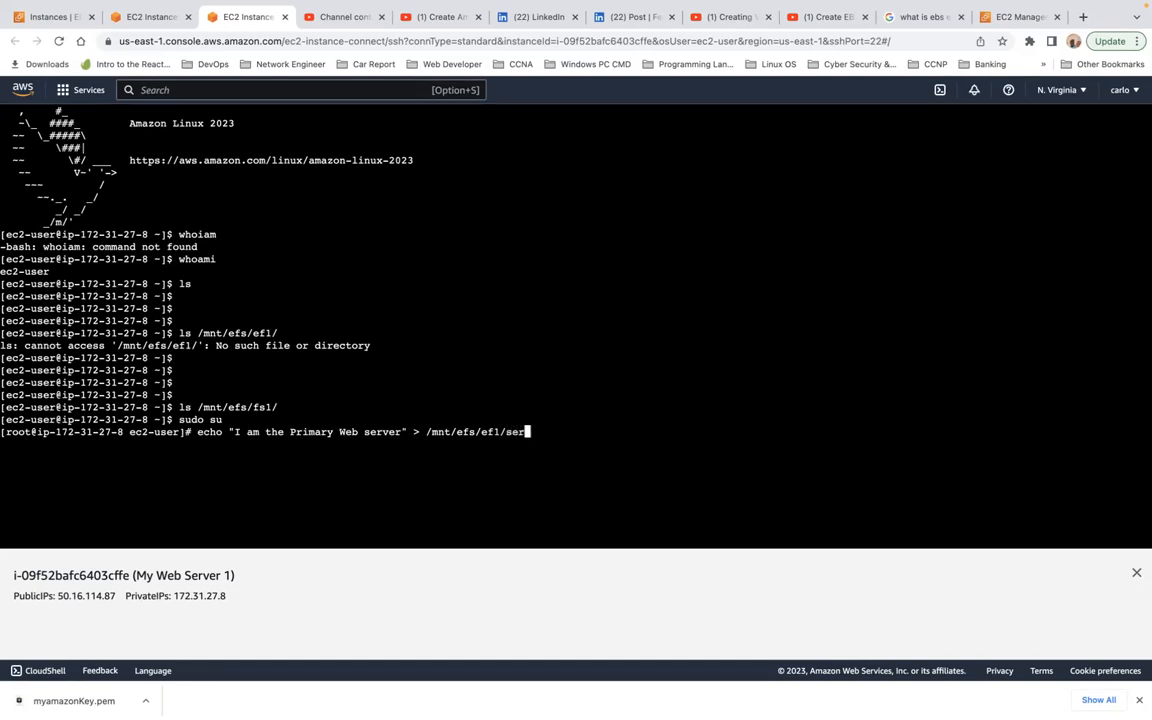
type("r.txt")
key("Return")
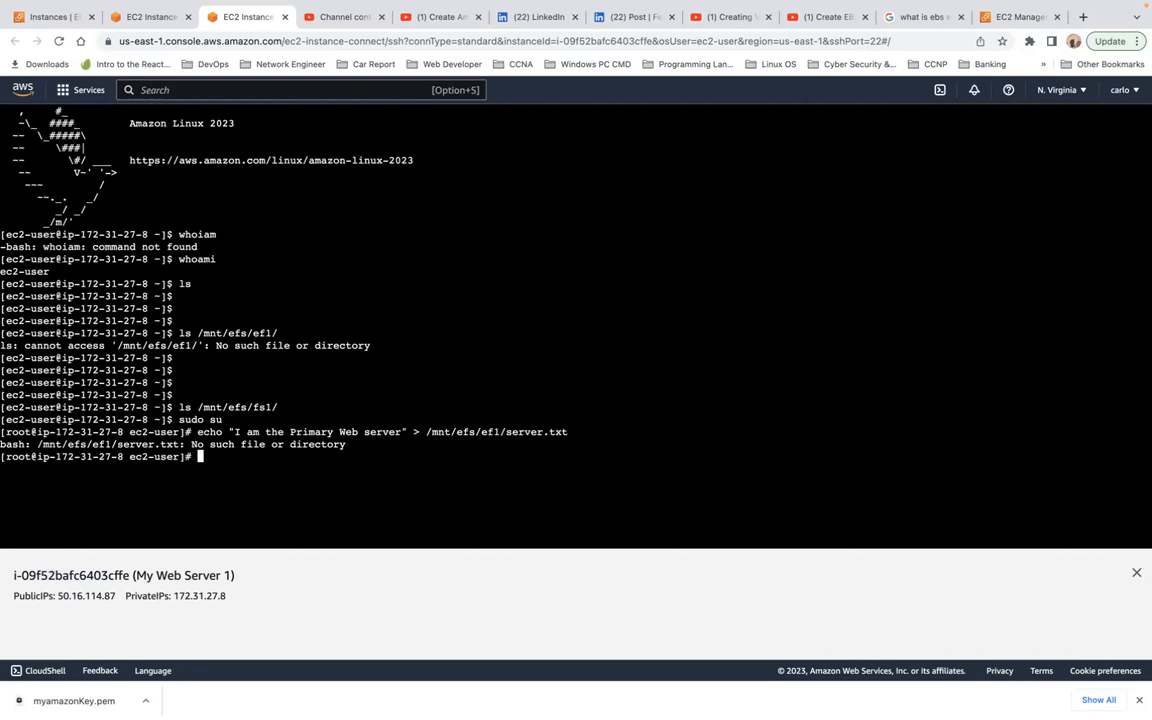
key("Return")
key("Return")
key("Return")
key("Return")
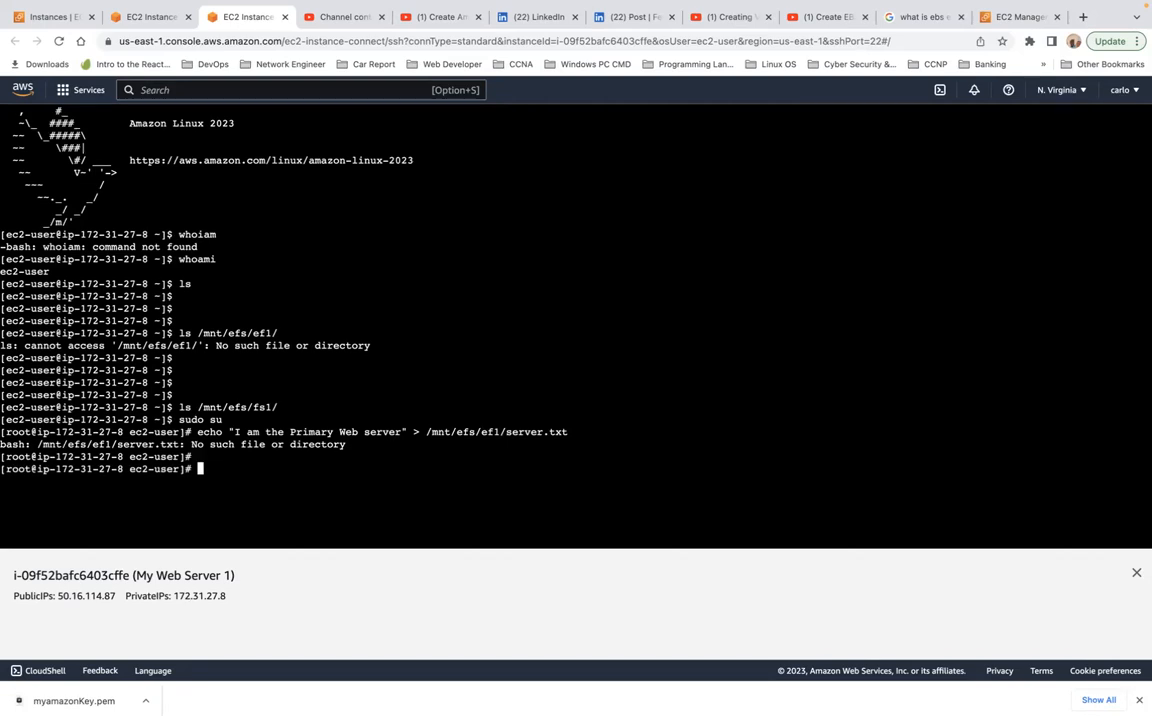
Step: Change the echo command's target to /mnt/efs/efs/server.txt and try to run it again
key("Up")
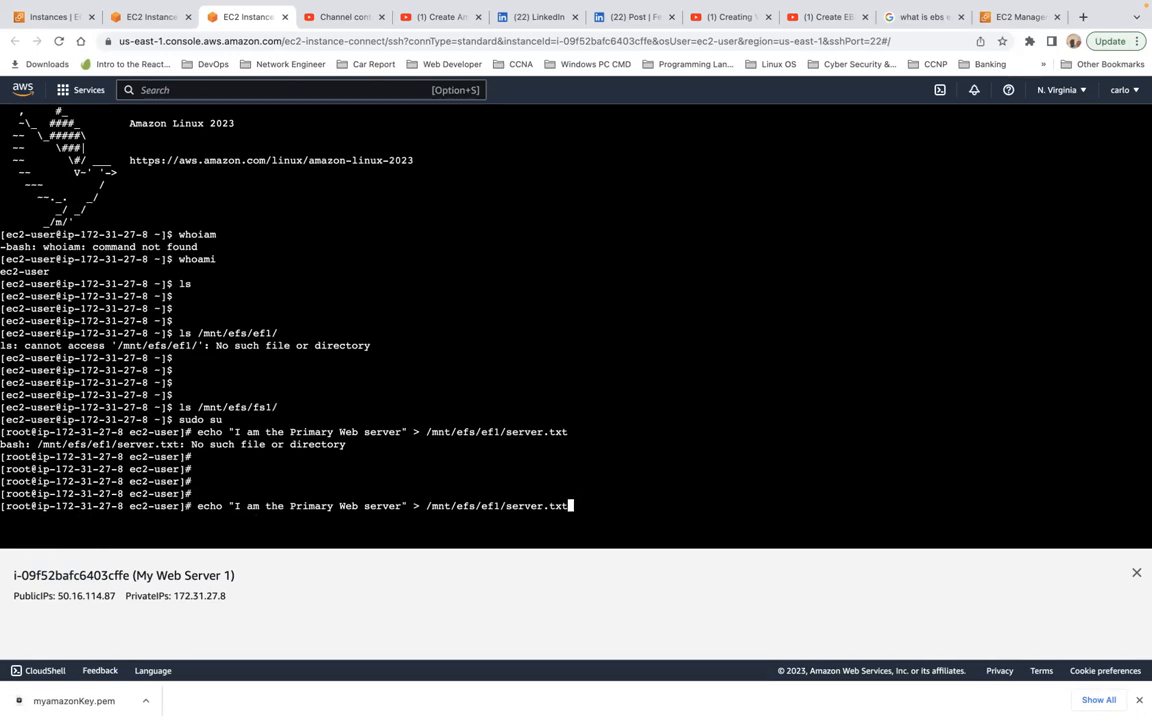
key("Left")
key("Left")
key("Left")
key("Left")
key("Left")
key("Left")
key("Left")
key("Left")
key("Left")
key("Left")
key("Left")
key("Left")
key("Right")
key("BackSpace")
key("BackSpace")
key("BackSpace")
type("efs")
key("Return")
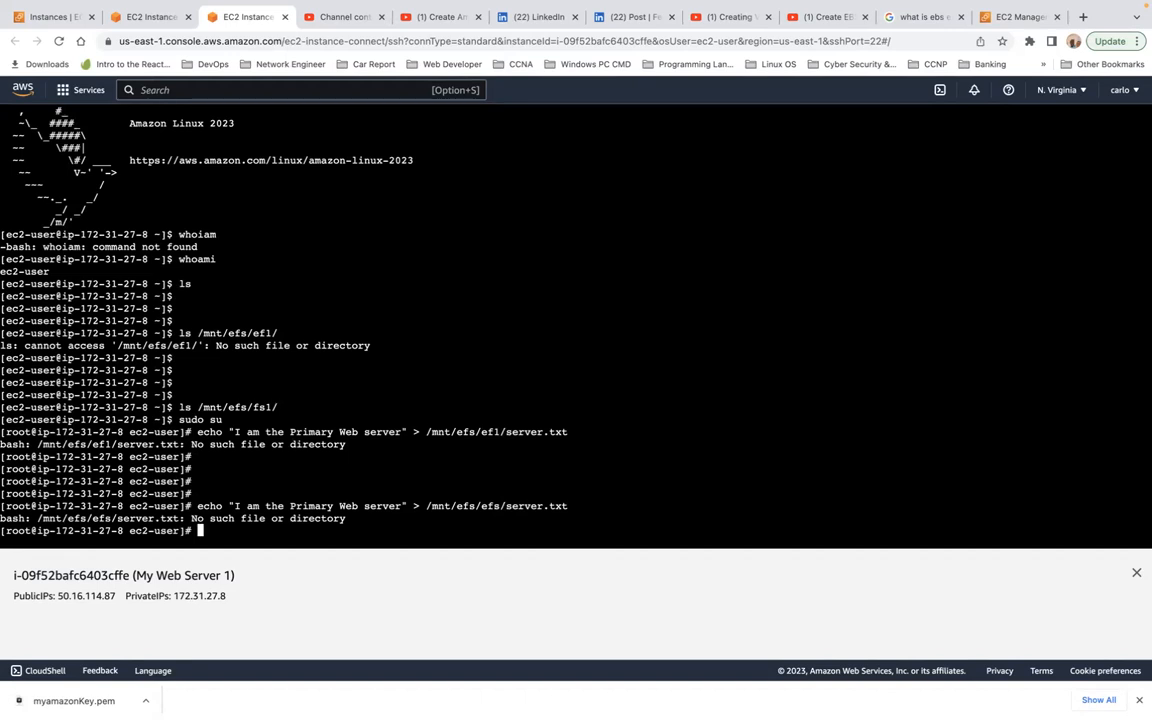
key("Return")
key("Return")
key("Return")
key("Return")
key("Return")
key("Return")
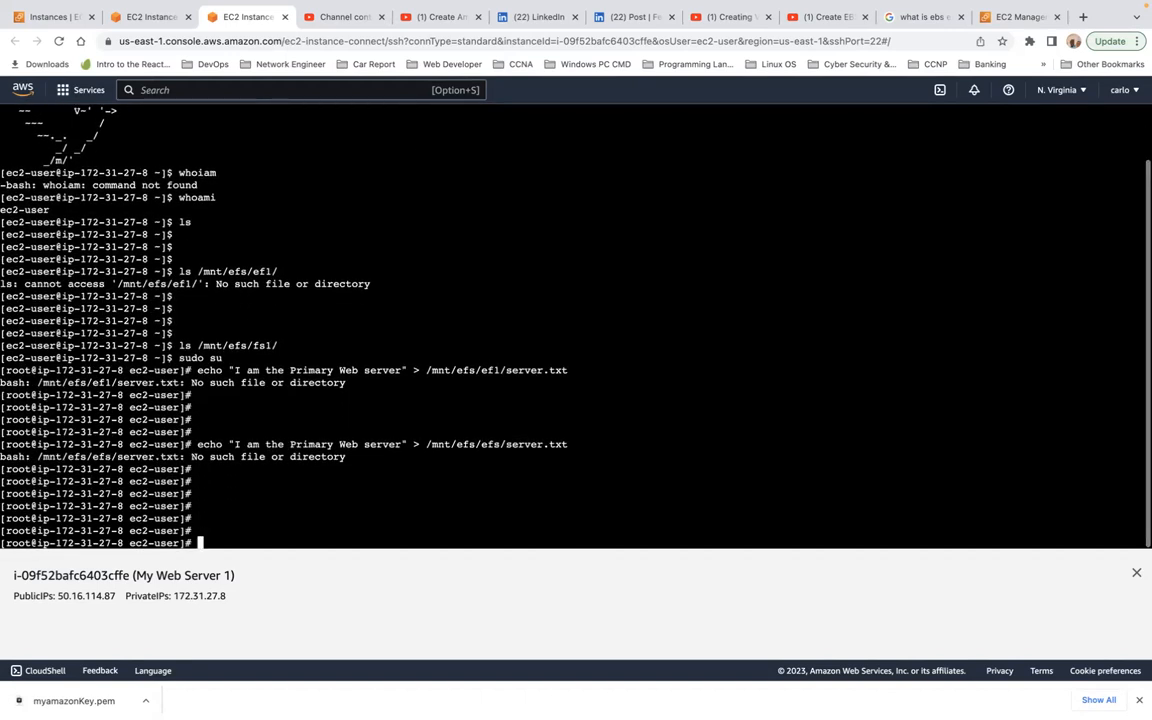
Step: Change the echo command's target path to /mnt/efs/fs1/server.txt and run it to write the text to the shared storage
key("Up")
key("Left")
key("Left")
key("Left")
key("Left")
key("Left")
key("Left")
key("Left")
key("Left")
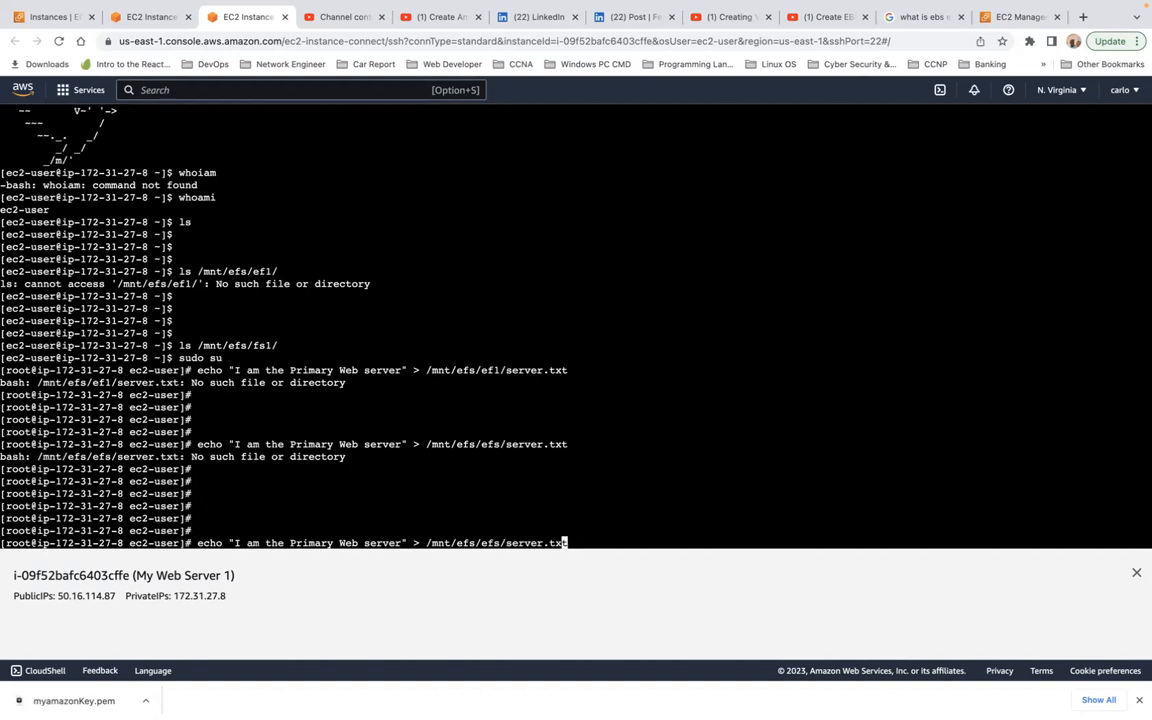
key("Left")
key("Left")
key("Left")
key("BackSpace")
key("BackSpace")
key("BackSpace")
type("fs1")
key("Return")
key("Return")
key("Return")
key("Return")
key("Return")
key("Return")
key("Return")
key("Return")
key("Return")
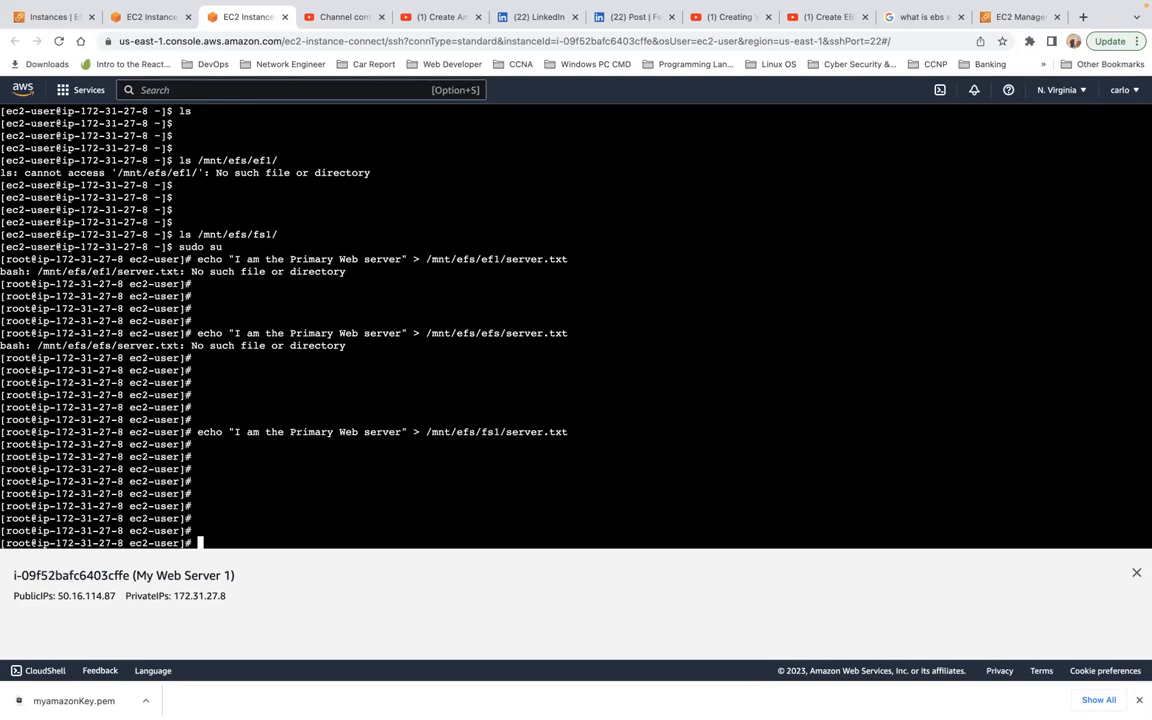
Step: Display the contents of /mnt/efs/fs1/server.txt with cat on My Web Server 1 and highlight the output line
type("cat")
left_click_drag(428, 432, 583, 432)
key("super+c")
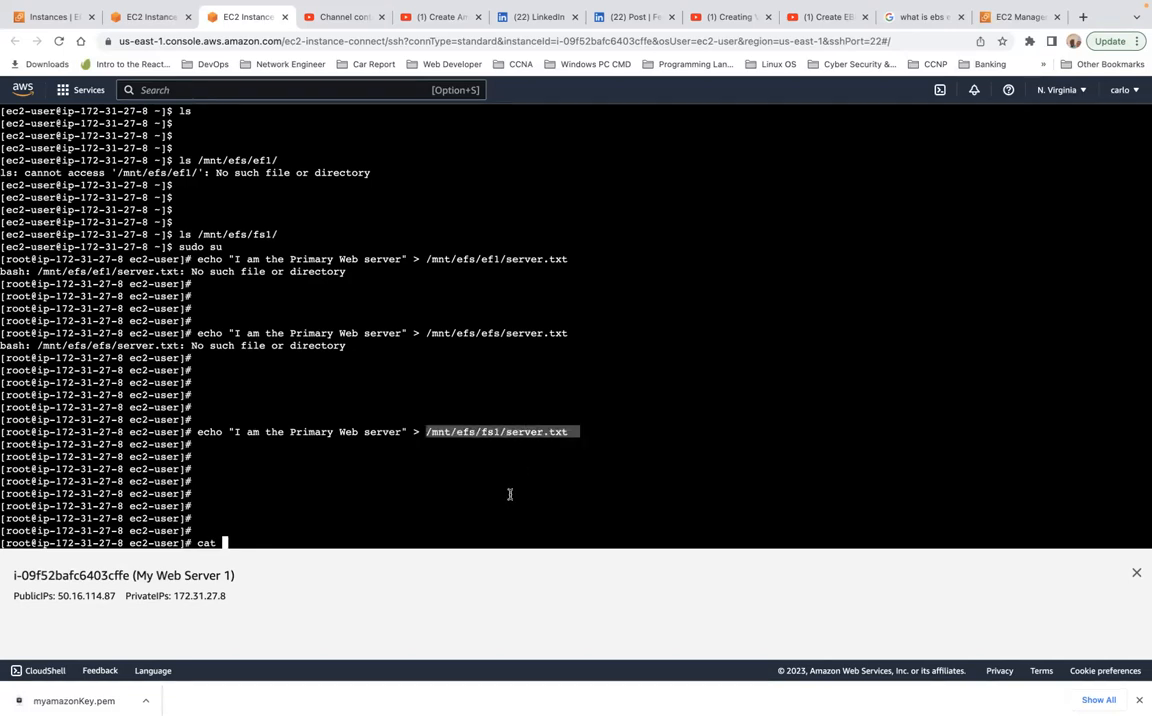
left_click(479, 521)
type("cat")
key("super+v")
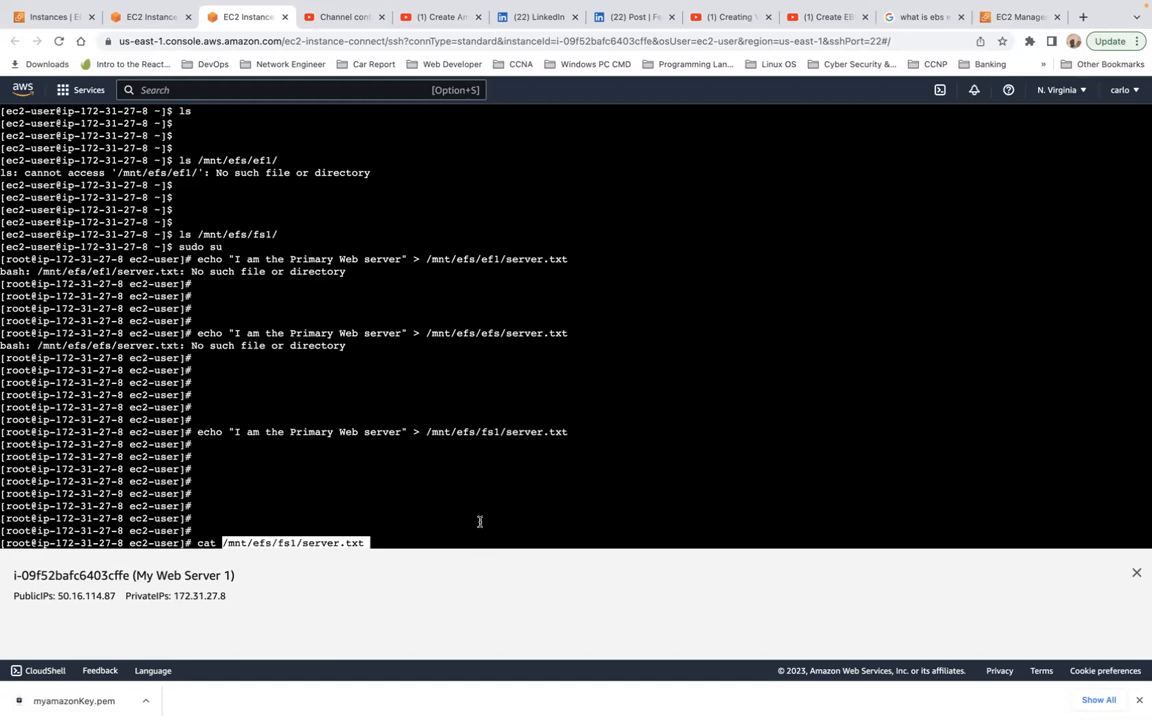
key("Return")
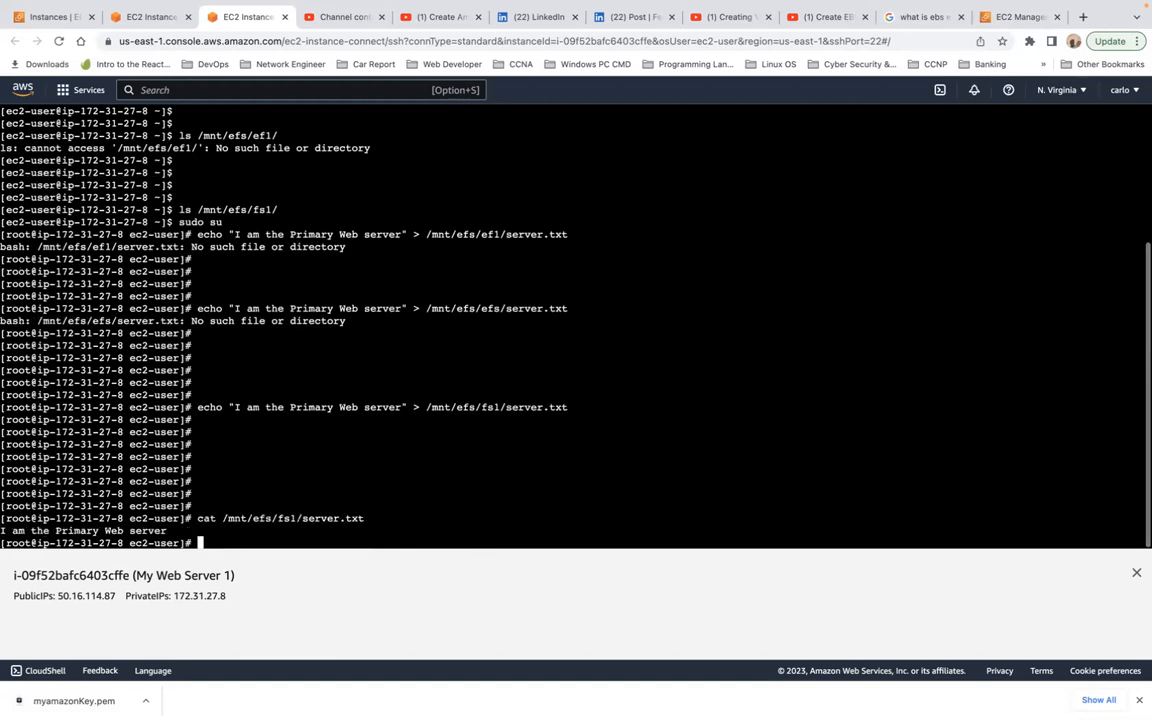
triple_click(58, 530)
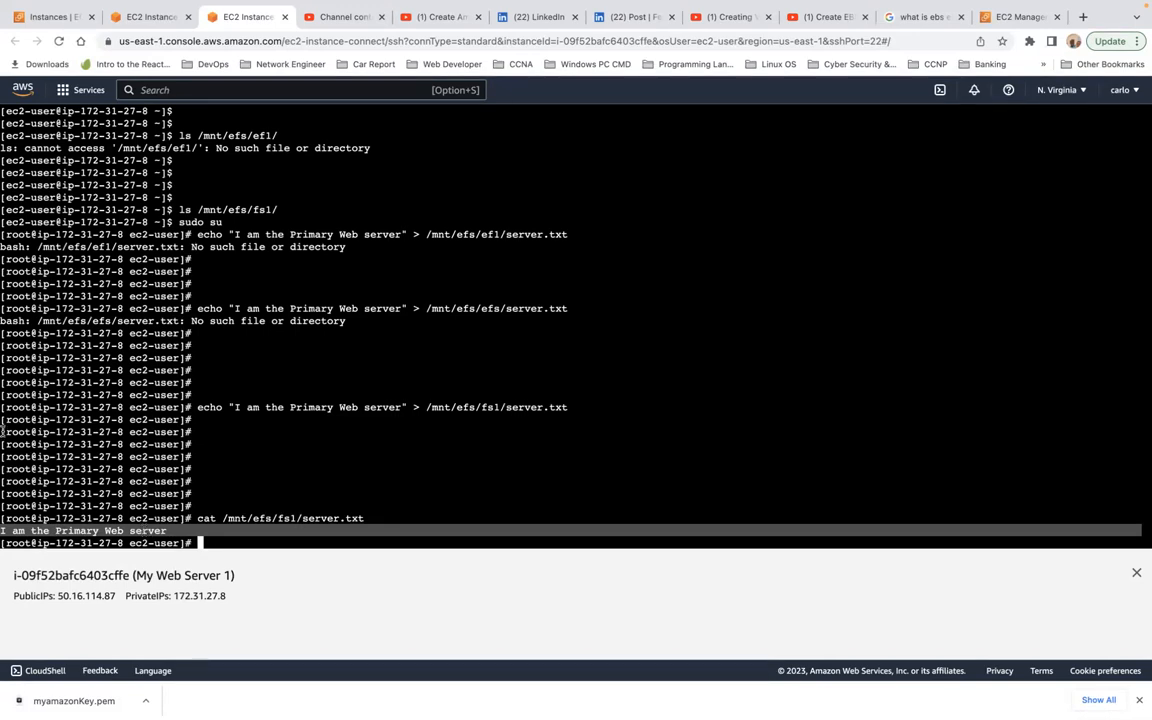
Step: Switch to the My Web Server 2 session and run ls on /mnt/efs/fs1/server.txt
left_click(124, 14)
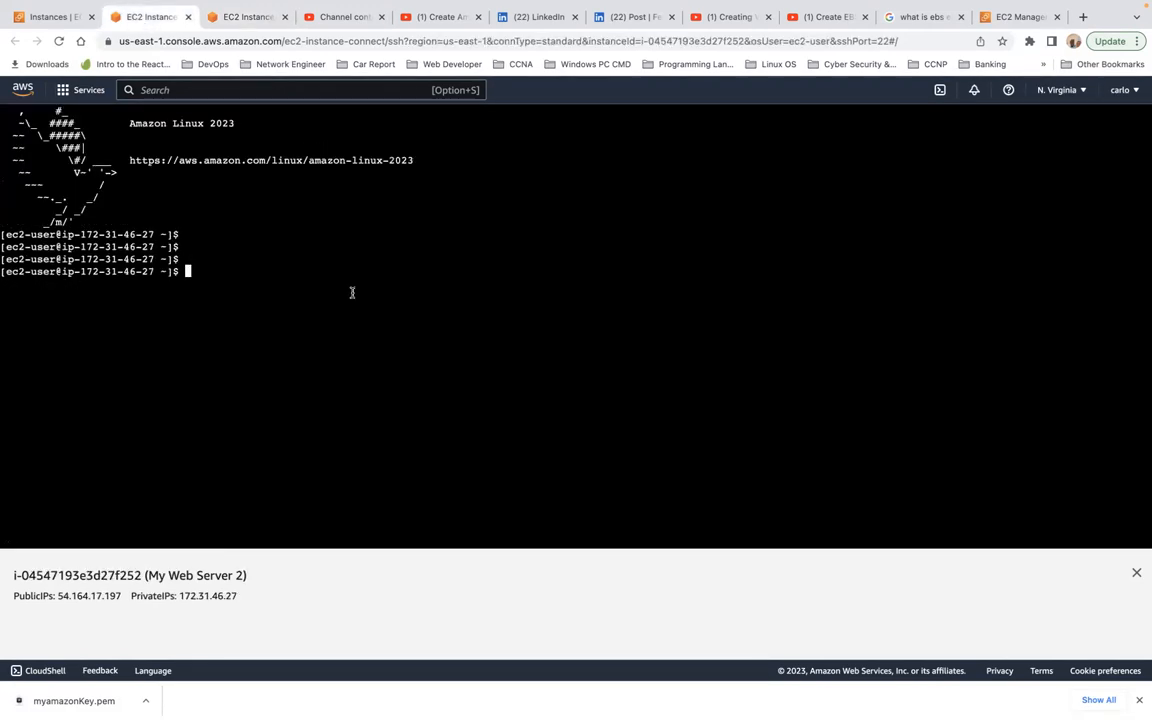
type("ls")
key("super+v")
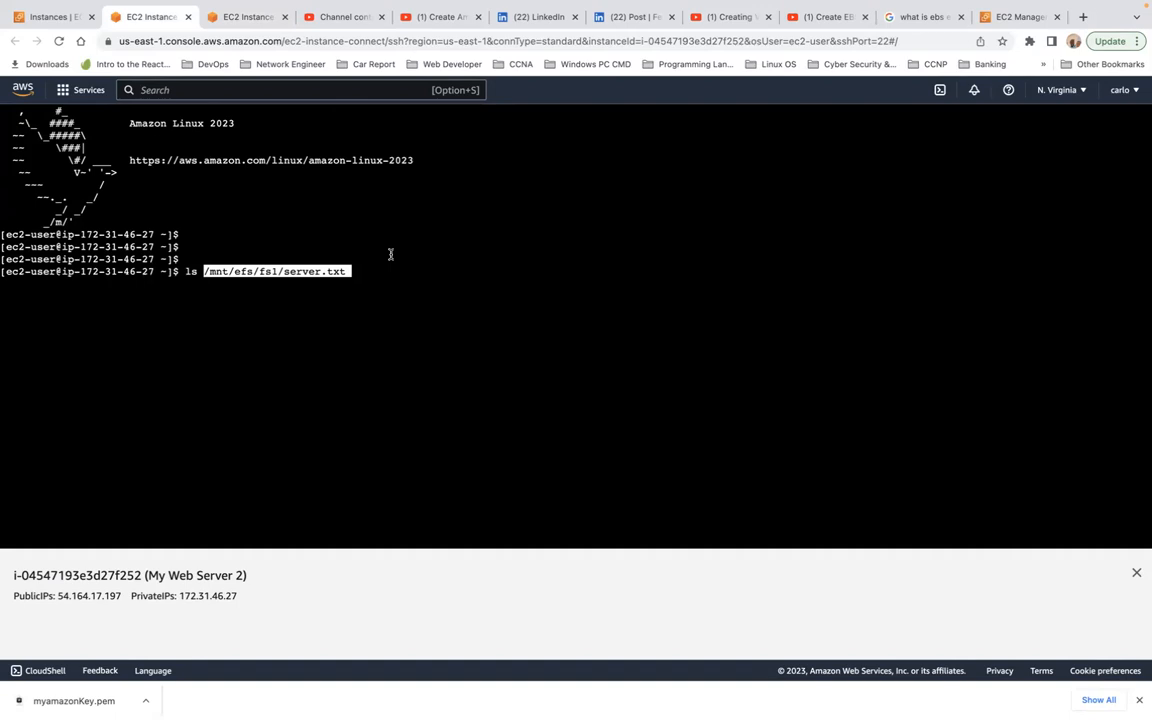
key("Return")
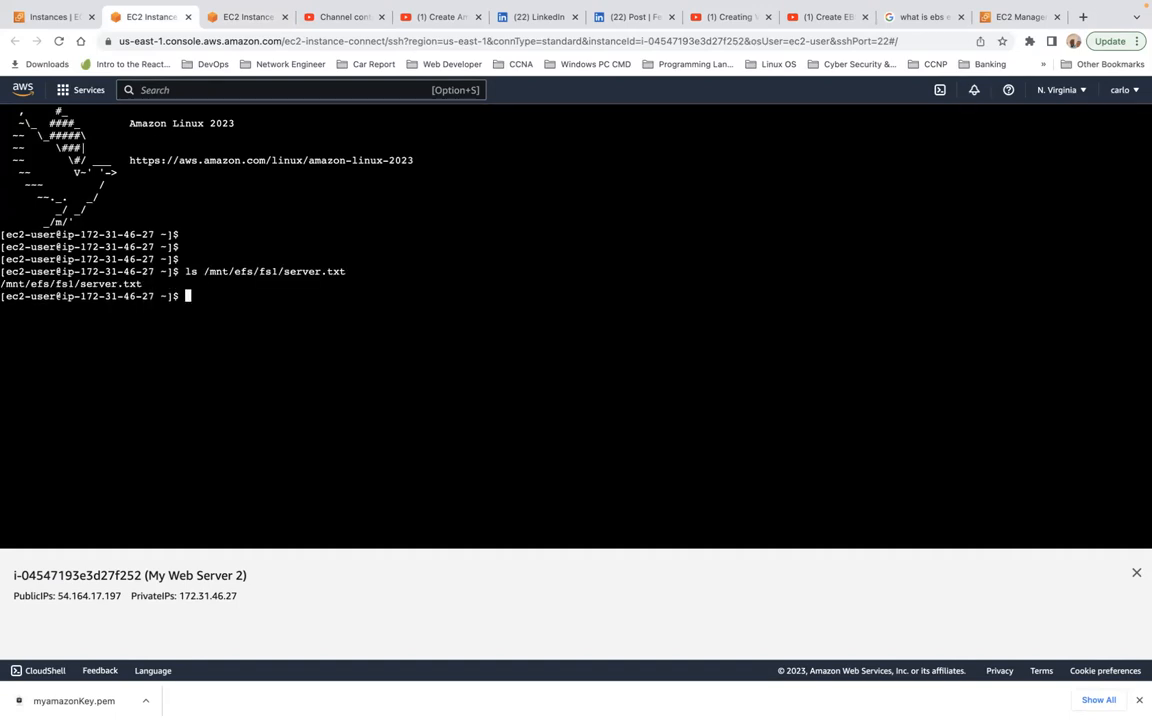
Step: List the contents of the /mnt/efs/fs1/ directory on My Web Server 2 and highlight the listed file
key("Return")
key("Return")
key("Return")
key("Return")
type("ls ")
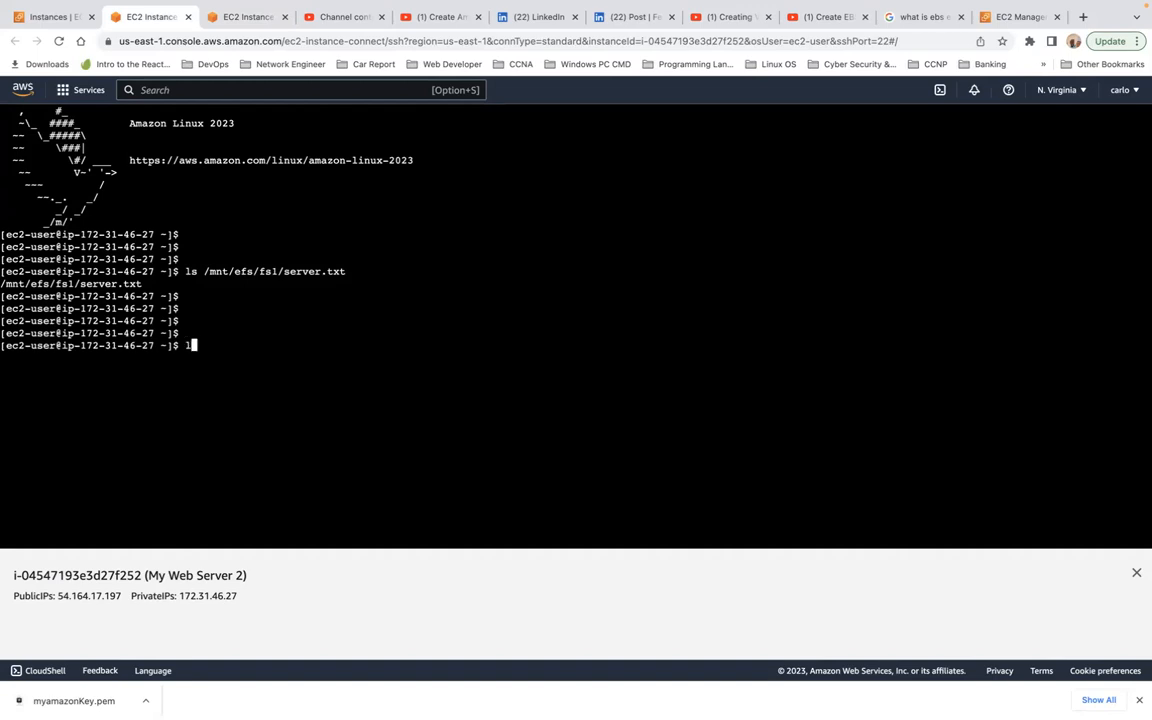
type("/mnt/")
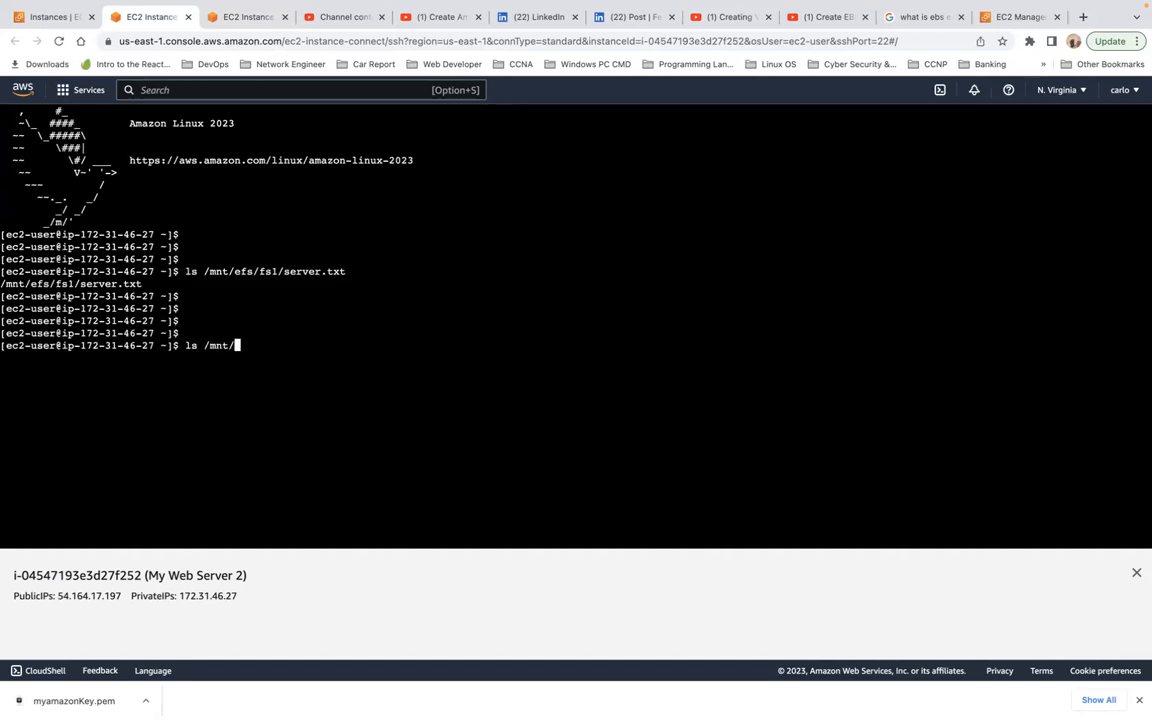
type("efs/fs1/")
key("Return")
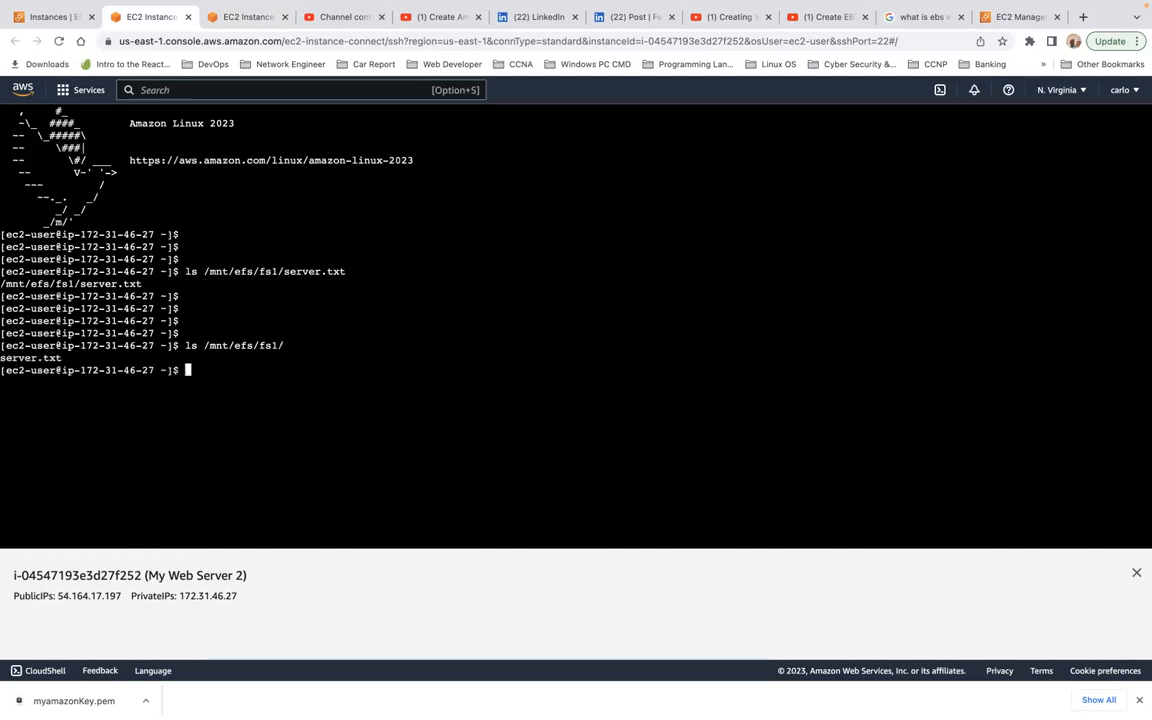
triple_click(37, 357)
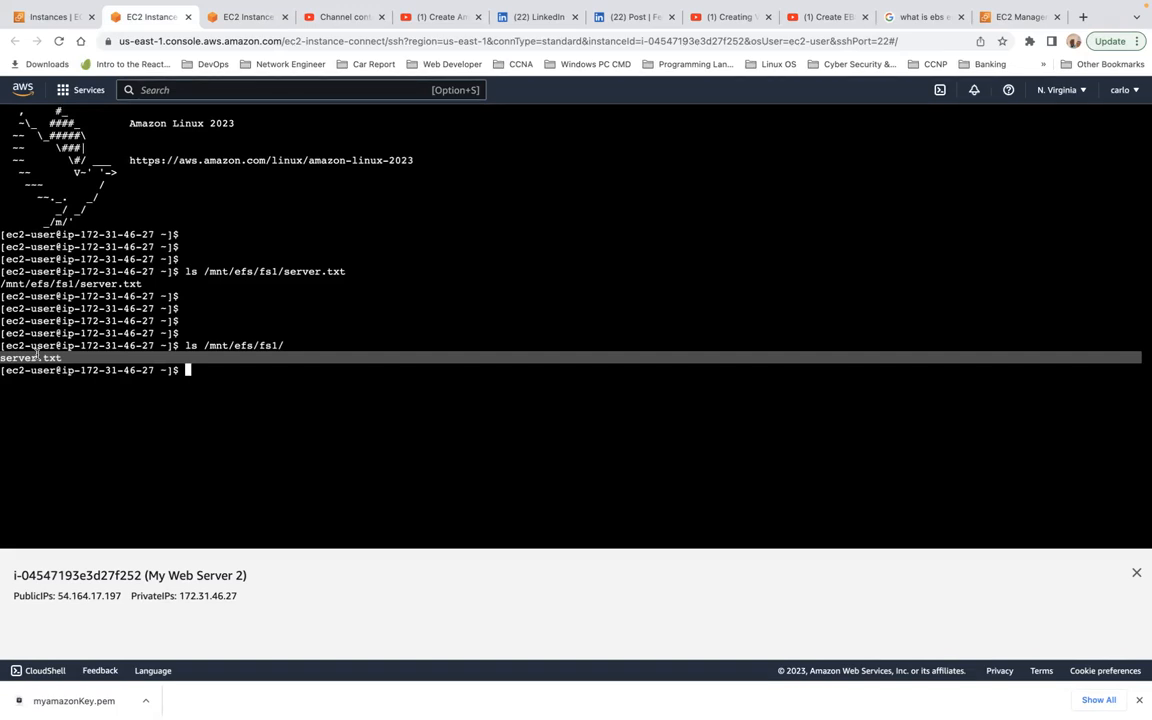
Step: Display the contents of /mnt/efs/fs1/server.txt with cat on My Web Server 2 and highlight the output line
type("cat")
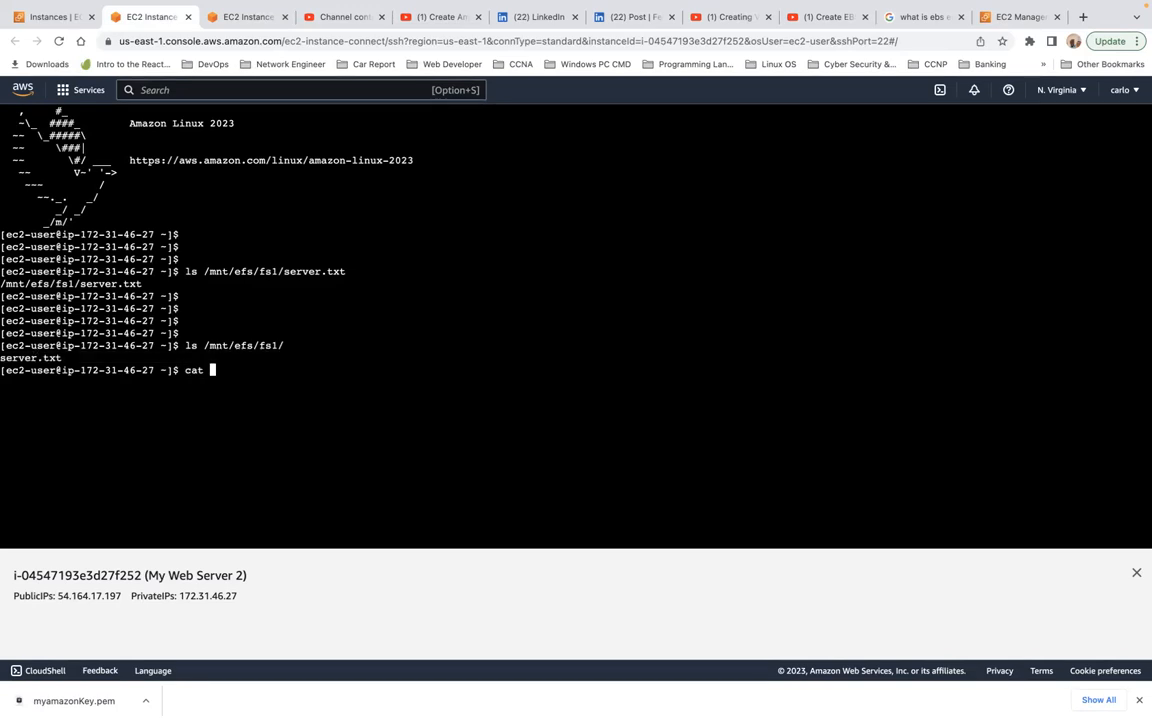
key("super+v")
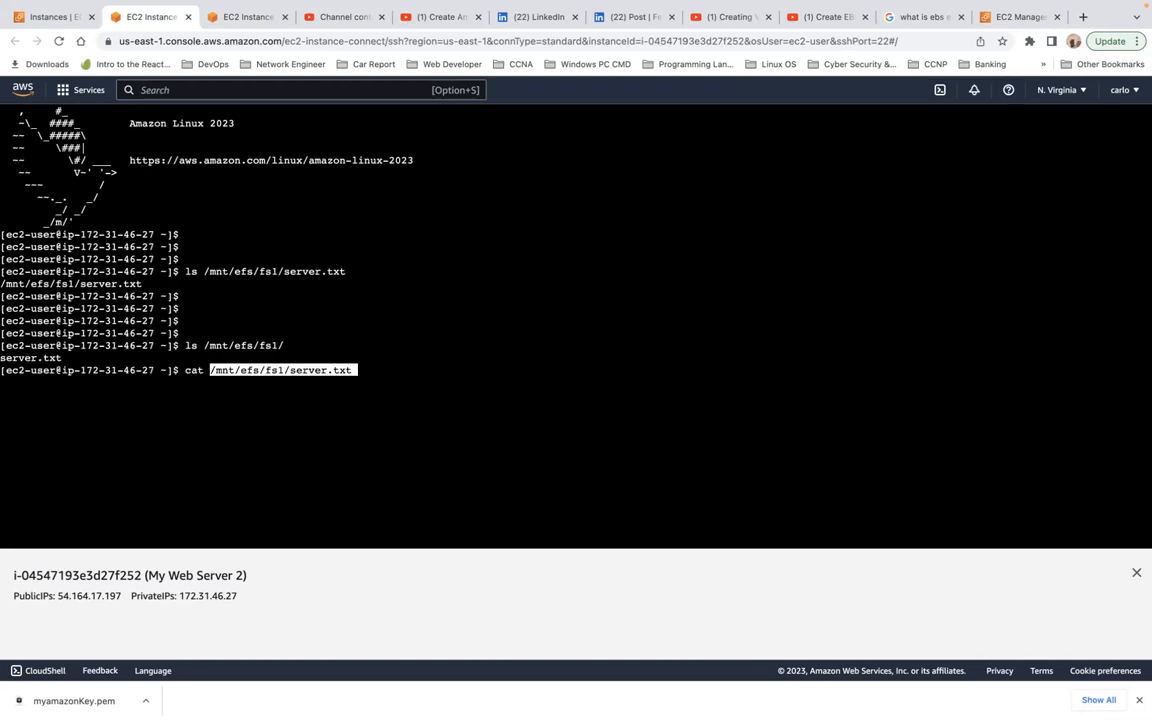
key("Return")
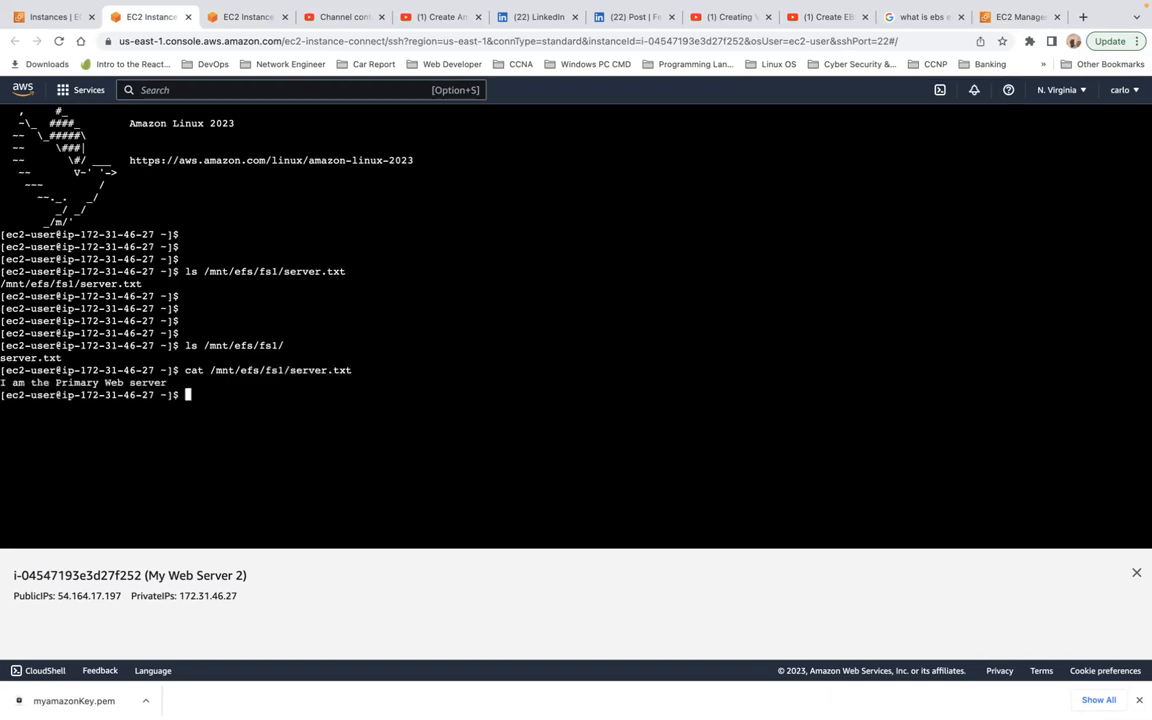
triple_click(116, 385)
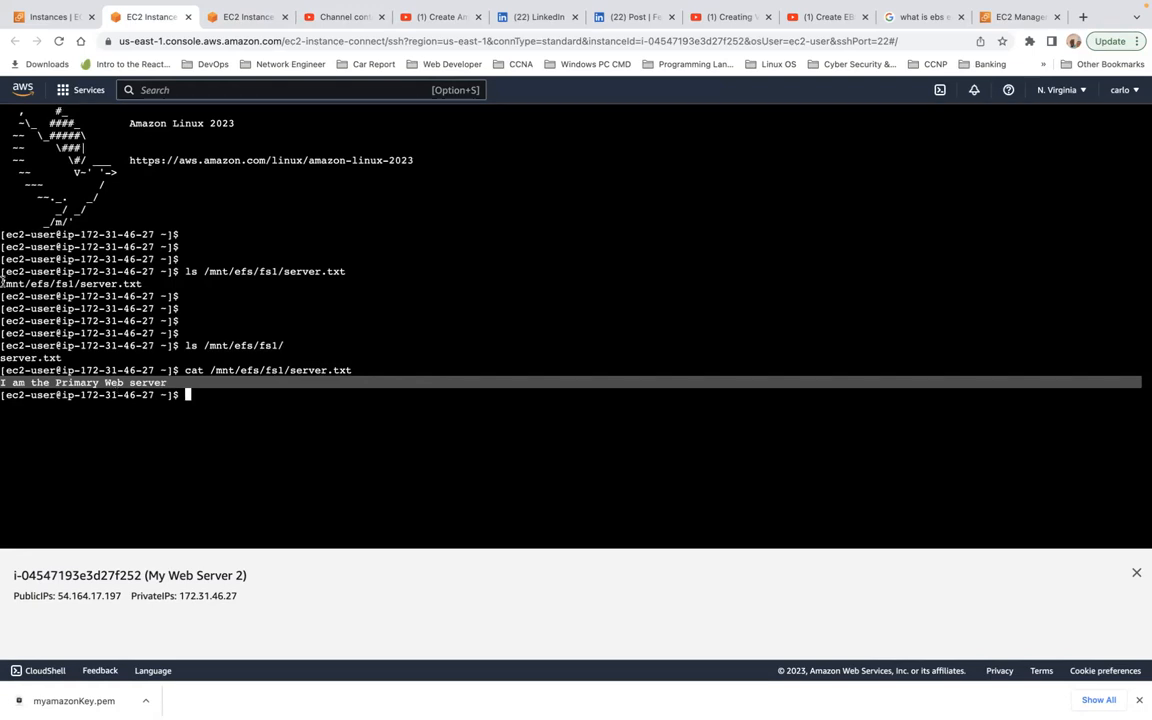
Step: Return to the EC2 instances list and check My Web Server 1's availability zone in its networking details
left_click(50, 17)
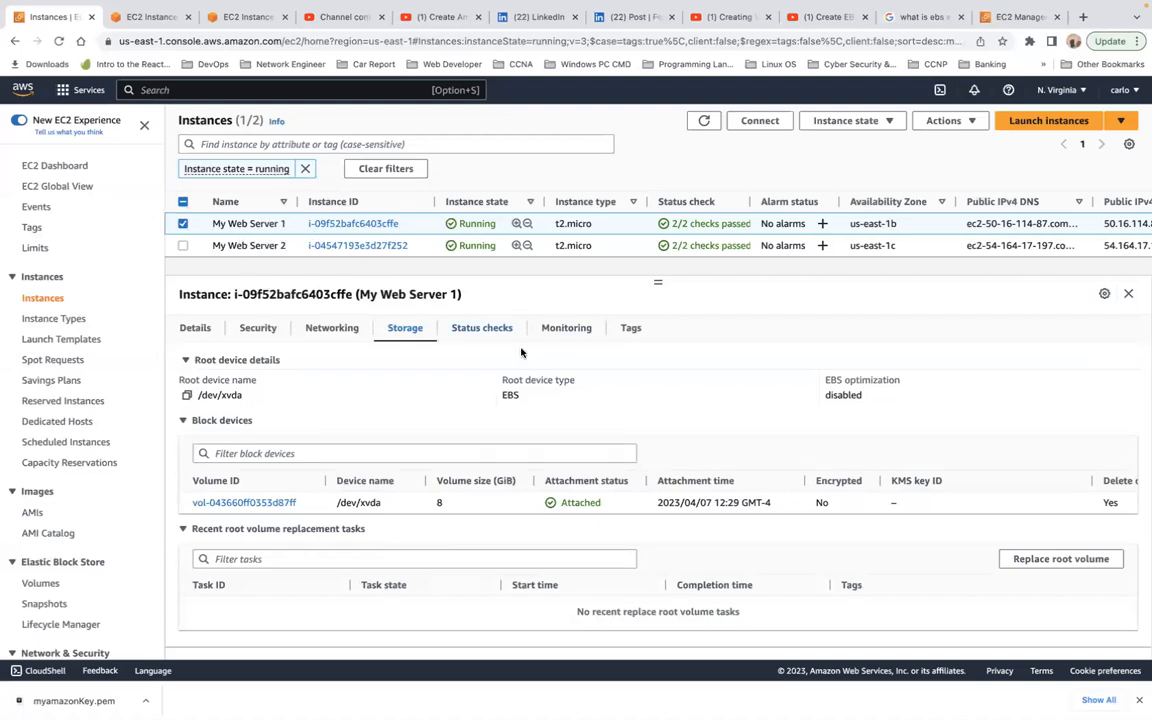
left_click(332, 330)
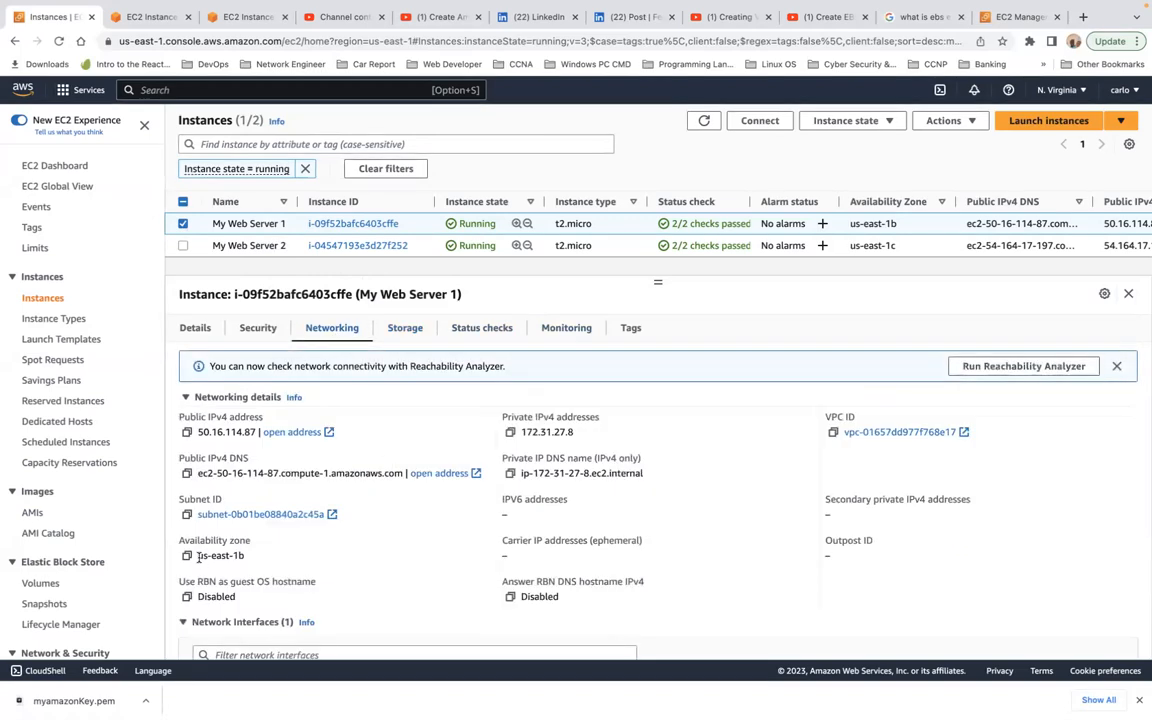
left_click_drag(198, 557, 248, 556)
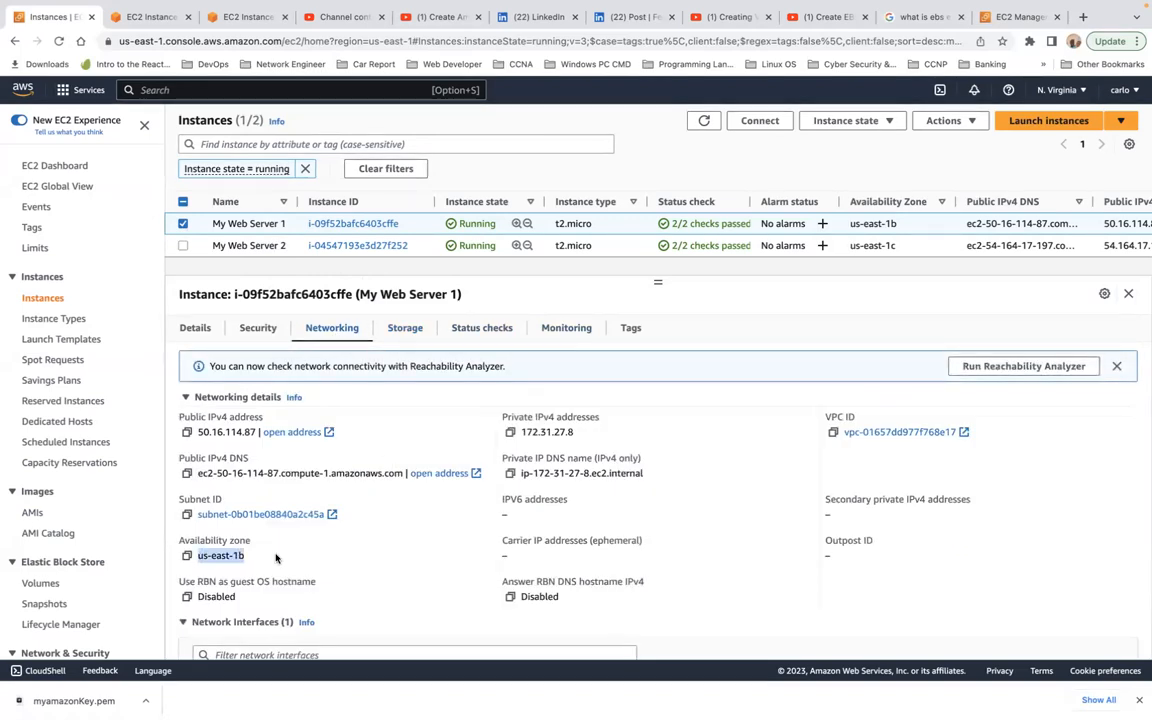
Step: Select only My Web Server 2 and check its availability zone in the networking details
left_click(184, 224)
left_click(183, 245)
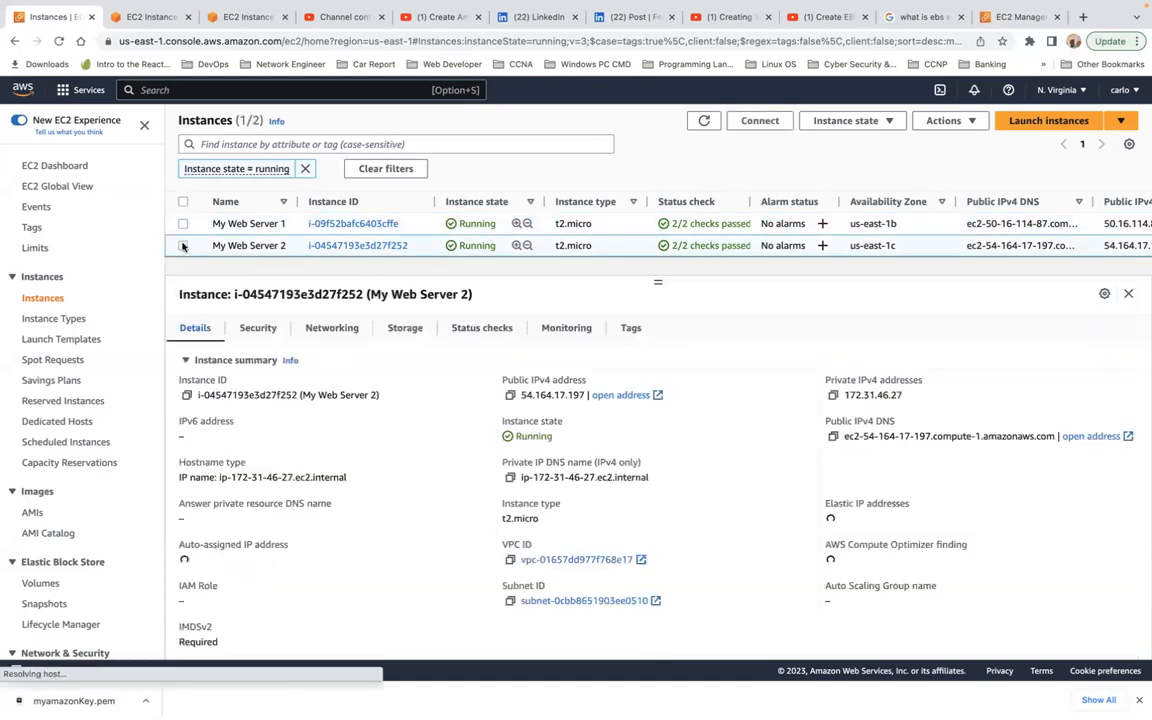
left_click(334, 328)
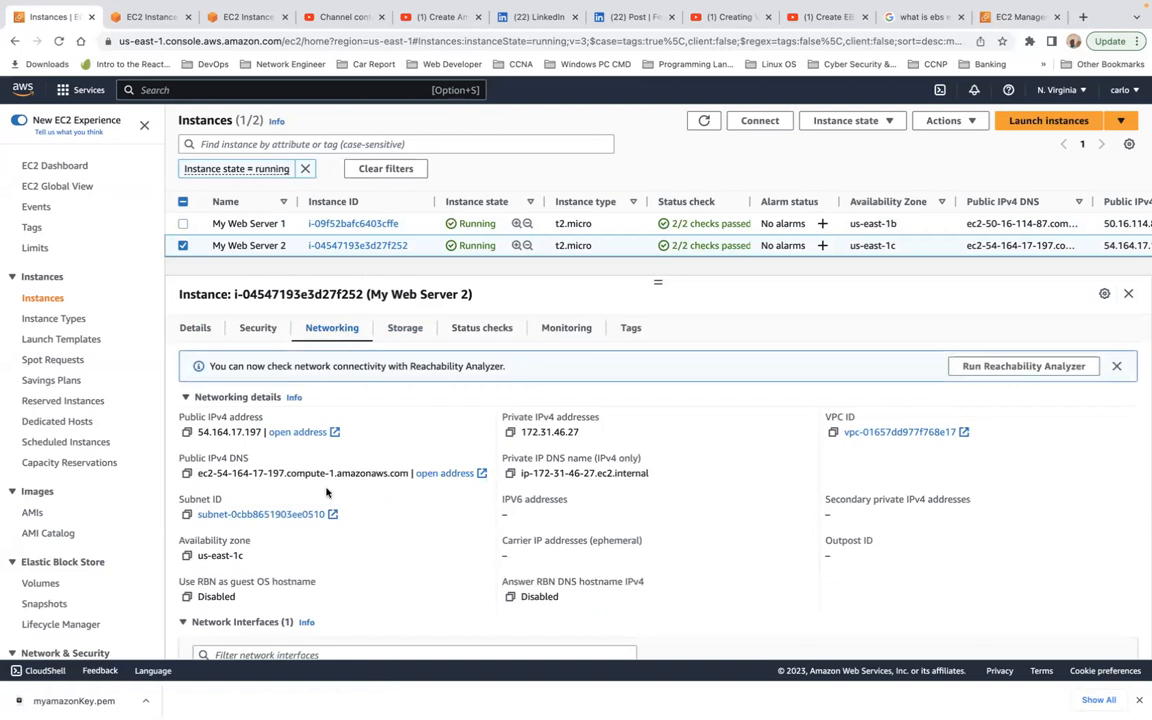
triple_click(222, 556)
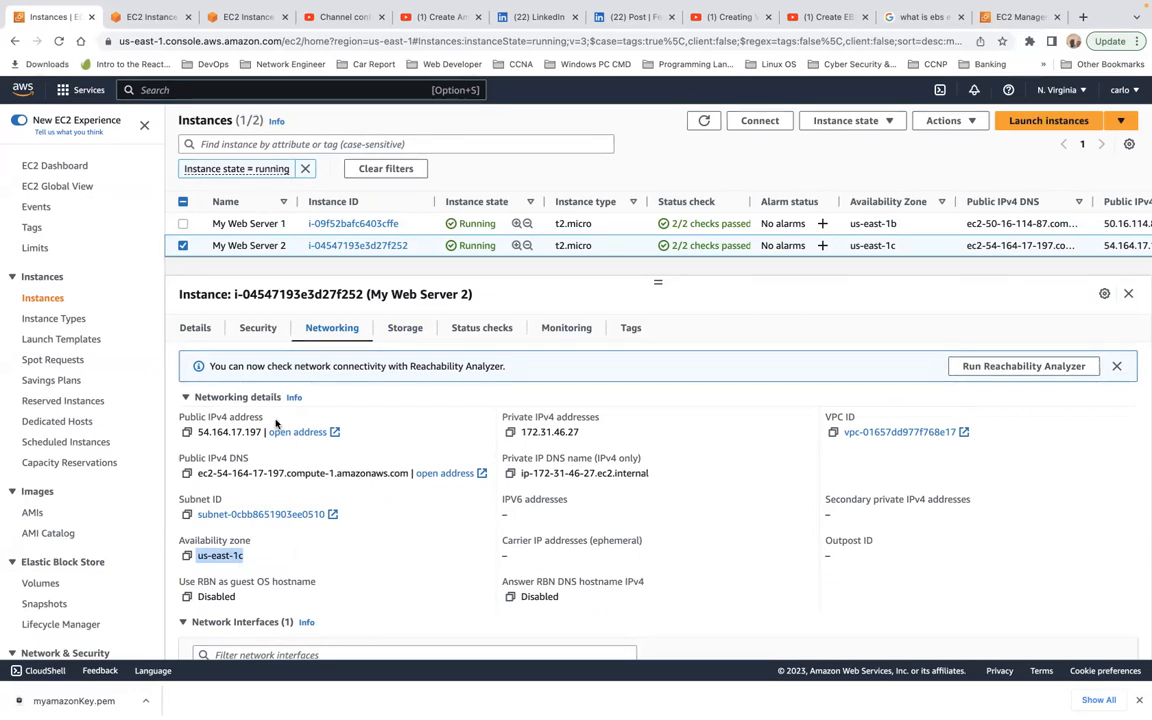
Step: Select only My Web Server 1 again and highlight the availability zone in its networking details
left_click(182, 240)
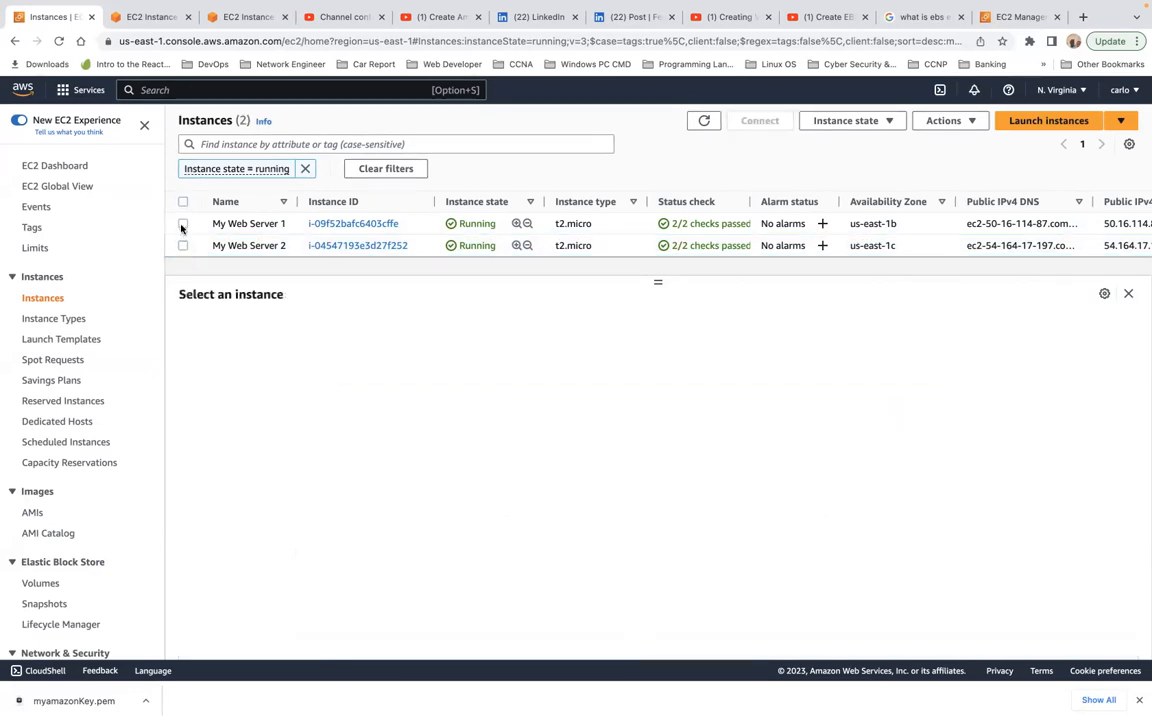
left_click(182, 225)
left_click(333, 331)
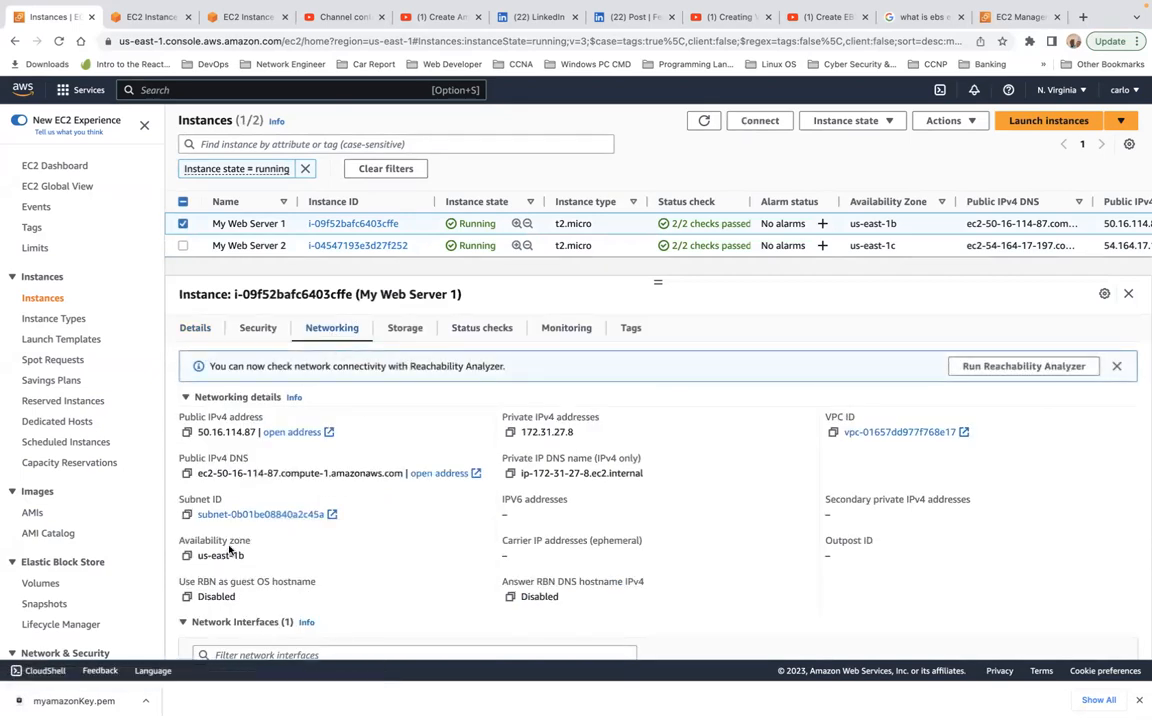
left_click_drag(181, 541, 273, 566)
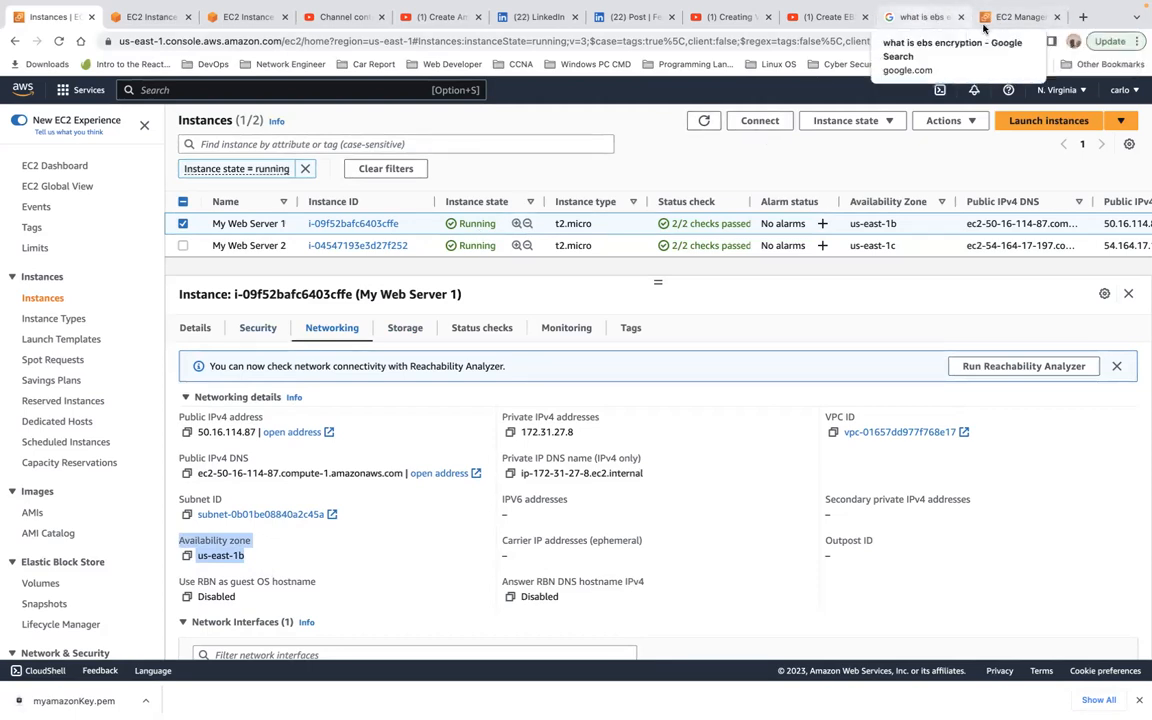
Step: Switch to the browser page showing the EC2 security groups and open the list of running instances there
left_click(1008, 18)
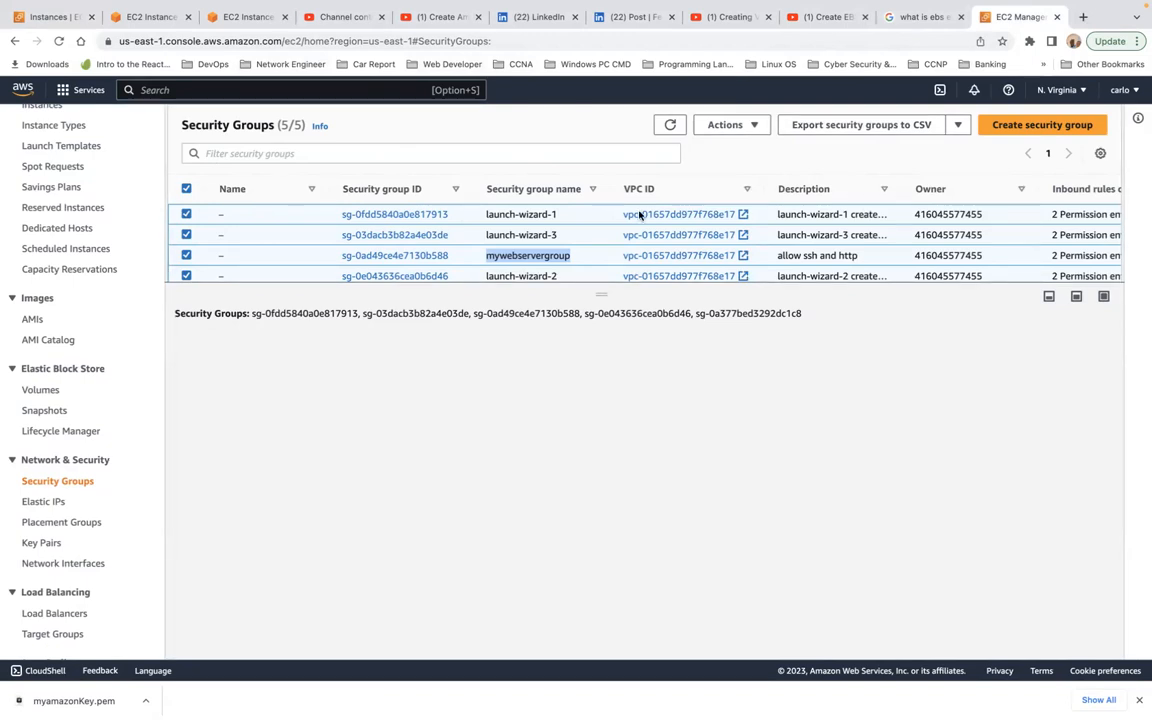
mouse_move(545, 4)
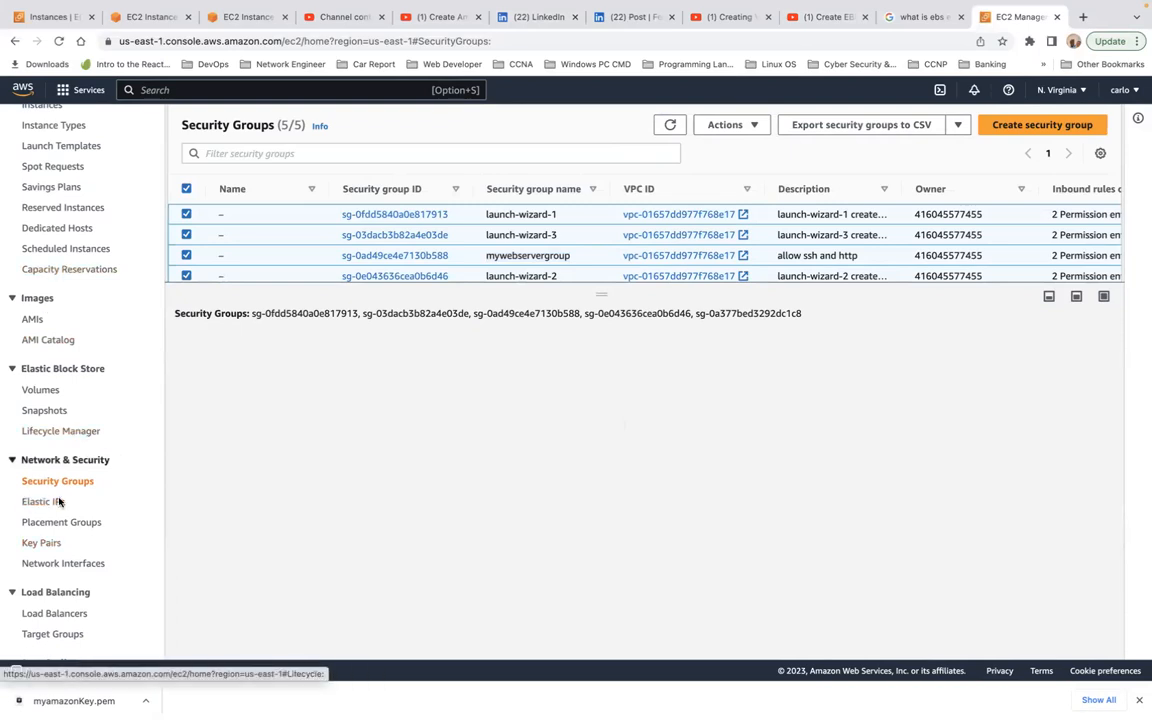
scroll(129, 399, "up", 5)
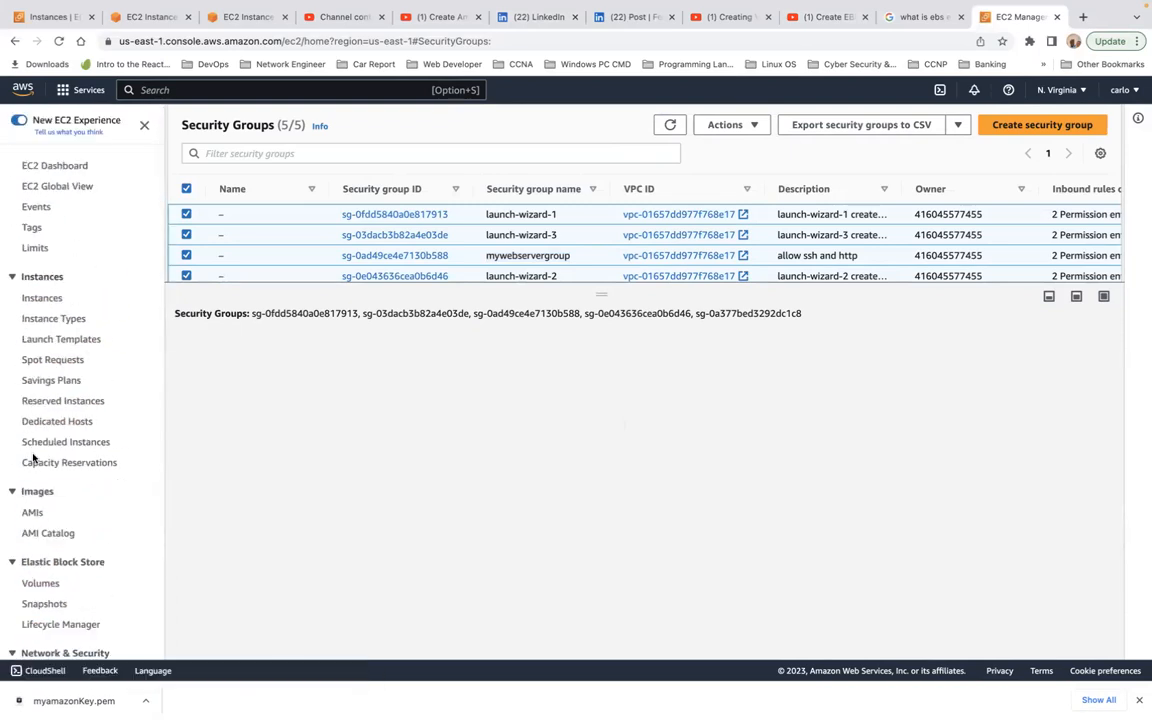
scroll(40, 480, "down", 5)
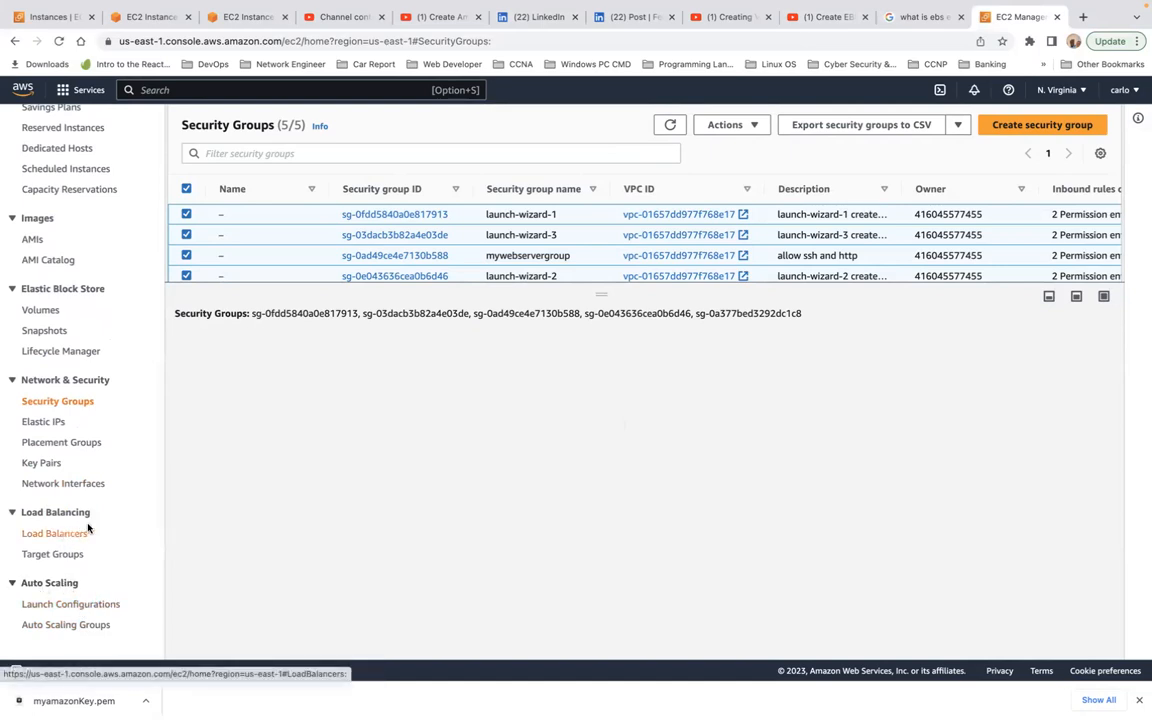
scroll(118, 453, "up", 5)
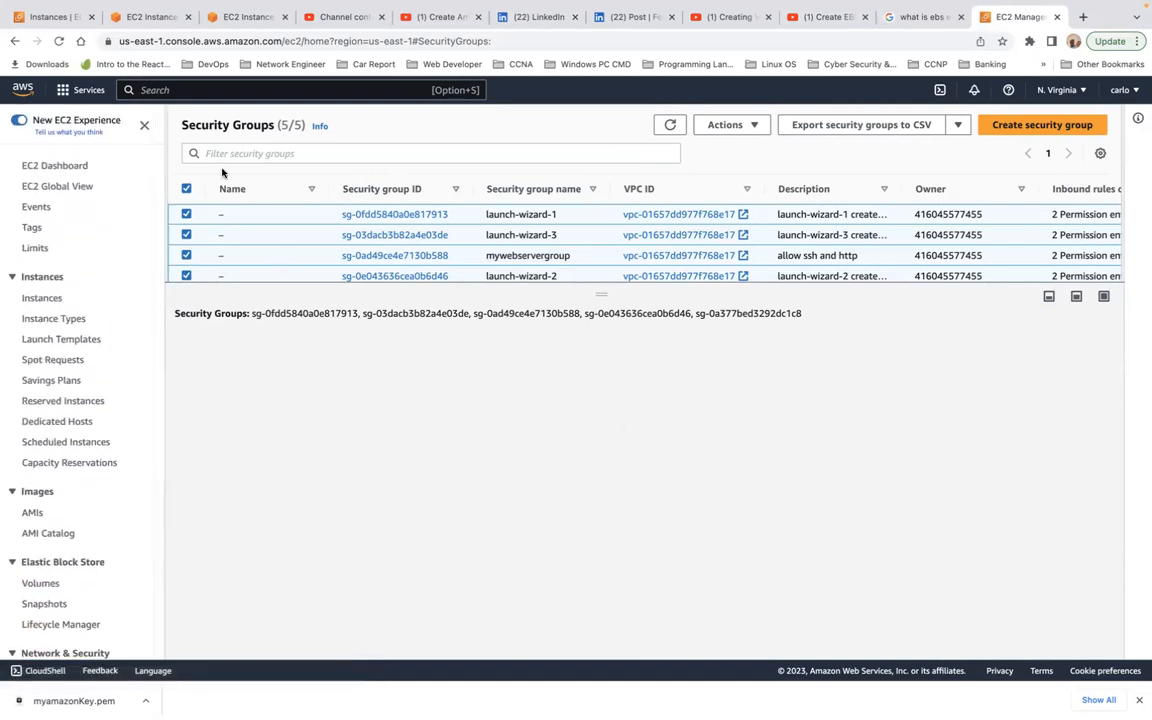
left_click(53, 297)
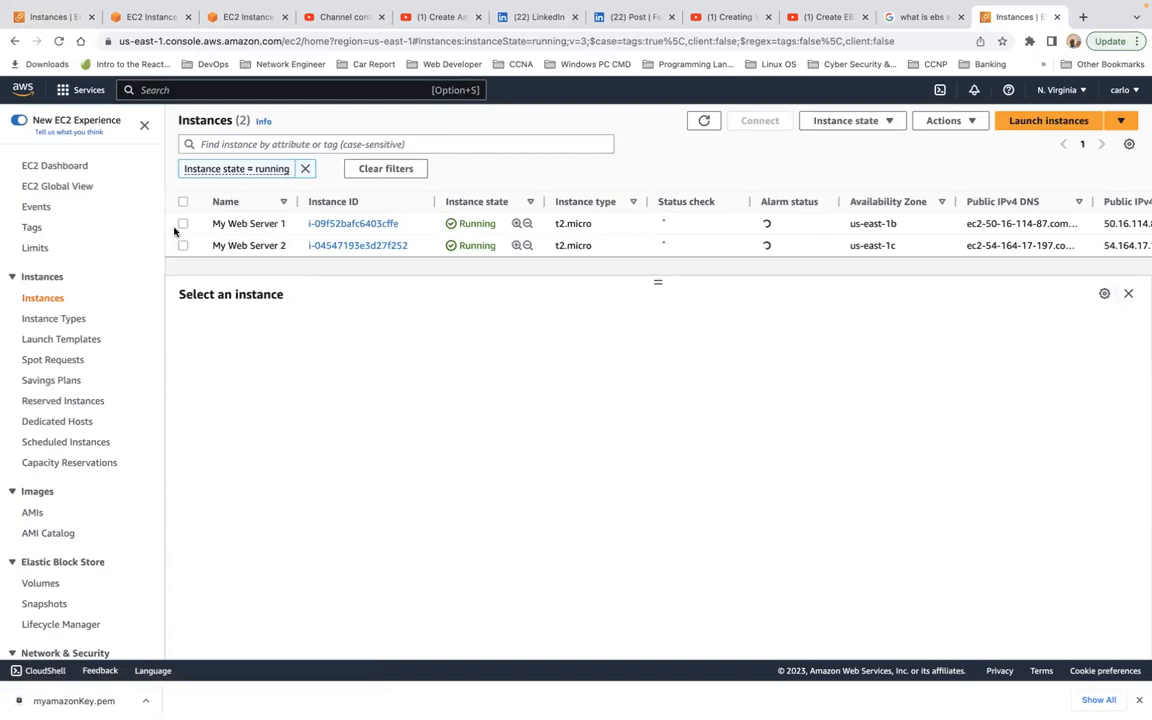
Step: Select both My Web Server 1 and My Web Server 2, terminate them and confirm the termination
left_click(183, 202)
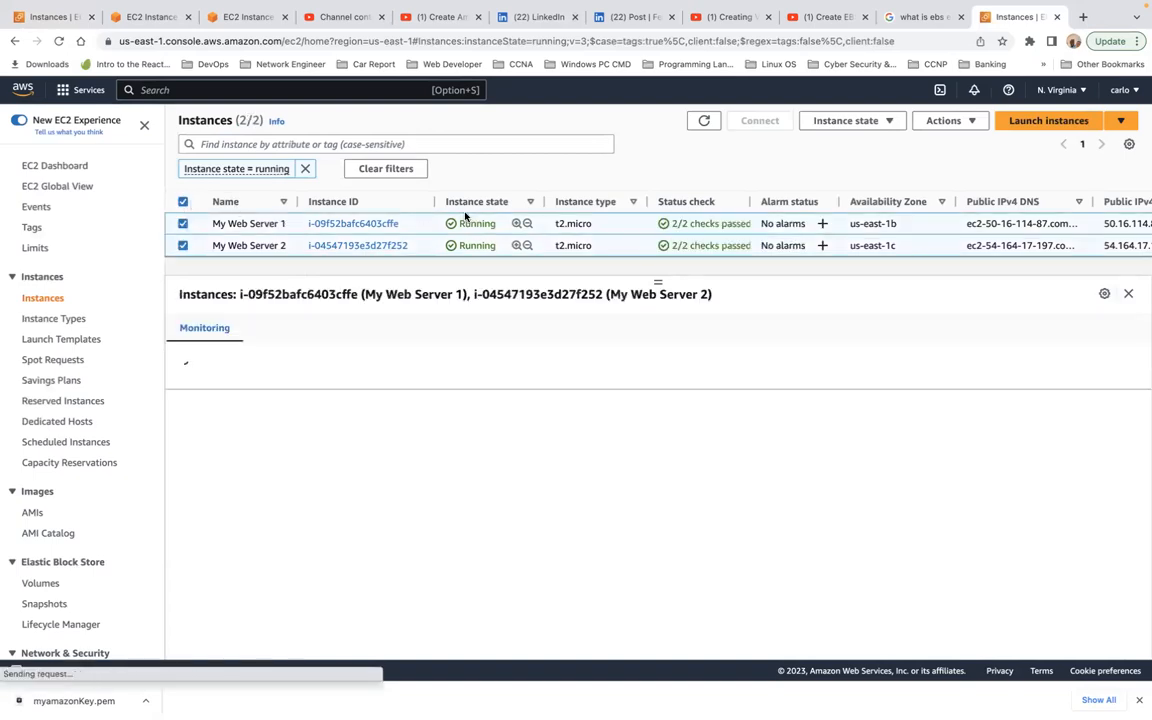
left_click(889, 122)
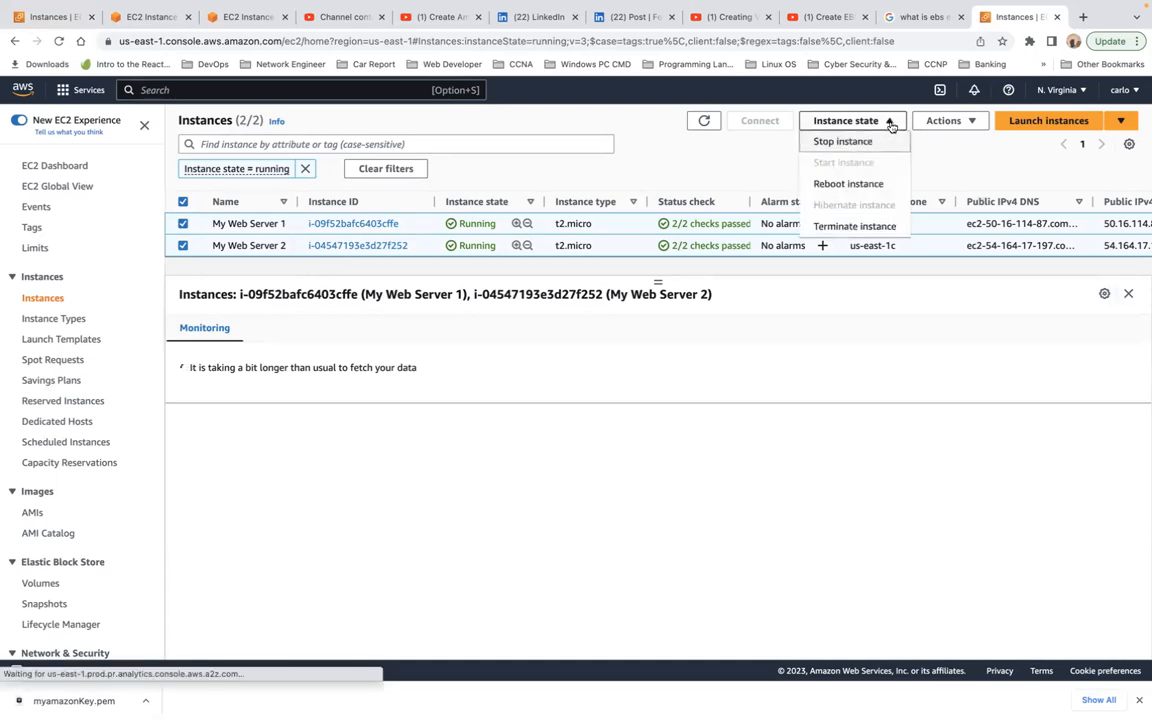
left_click(855, 226)
left_click(815, 490)
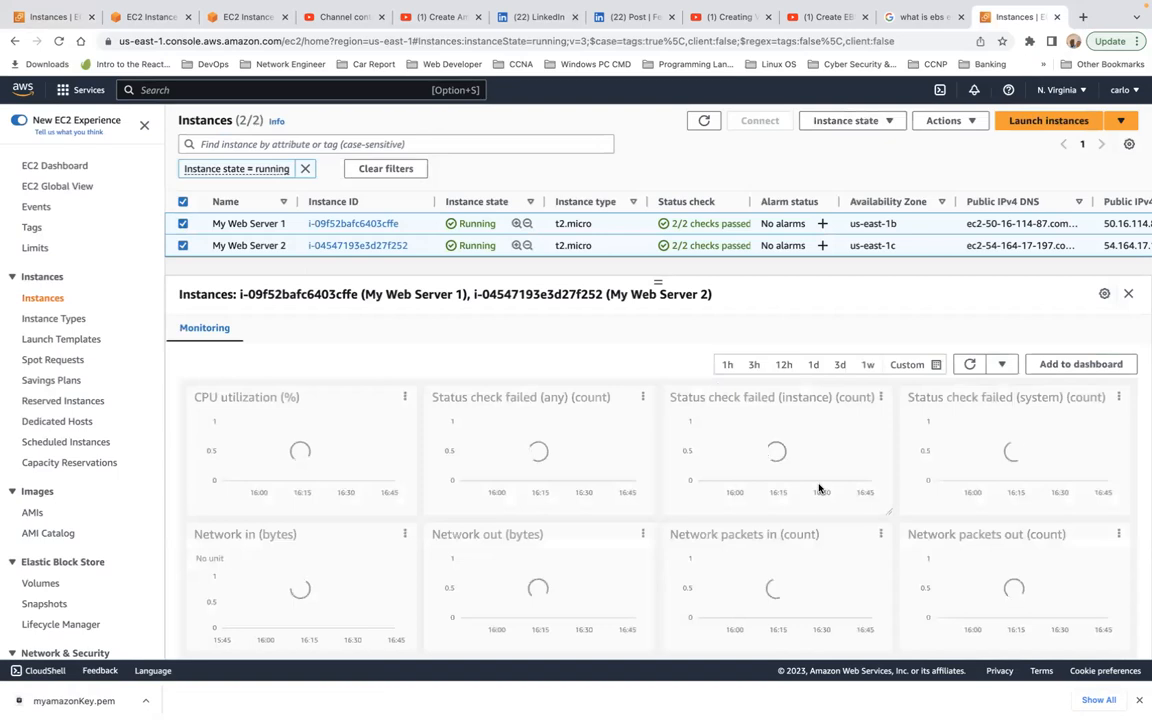